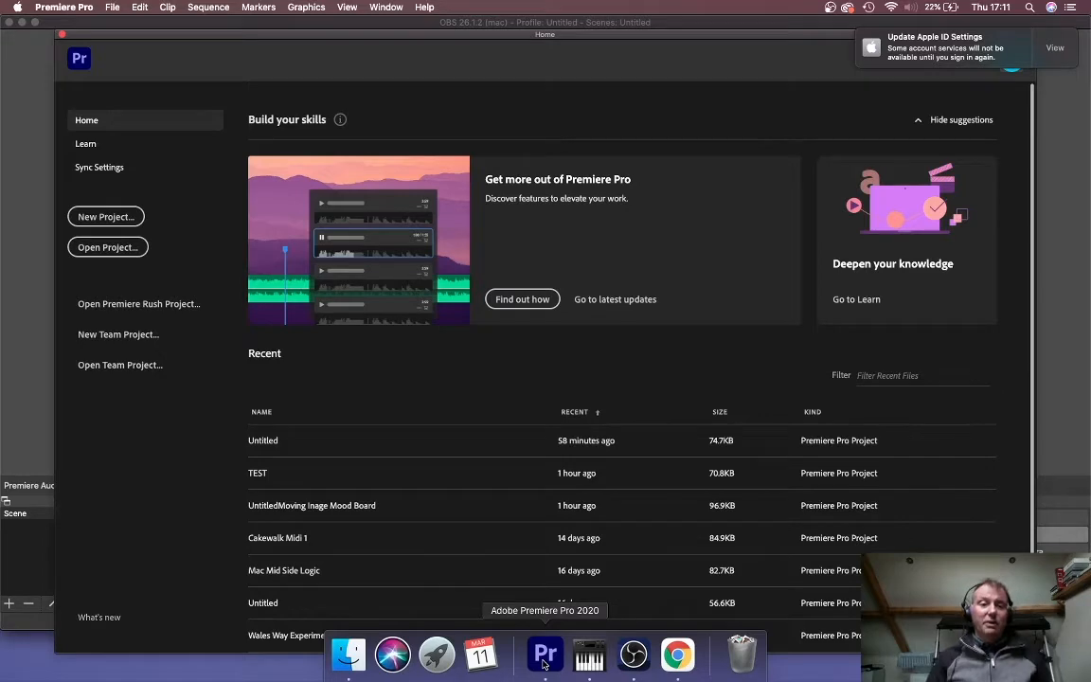
# Create a new project named "Moving Image Mood Board Again" in the Moving Image Mood Board folder
pyautogui.click(121, 217)
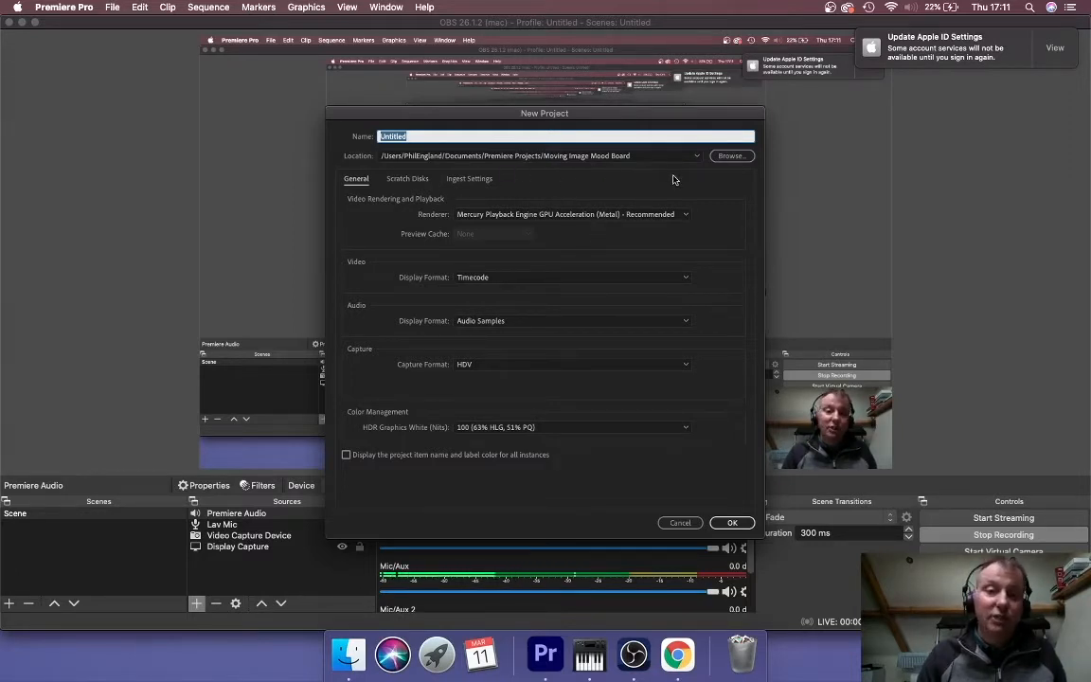
pyautogui.click(734, 156)
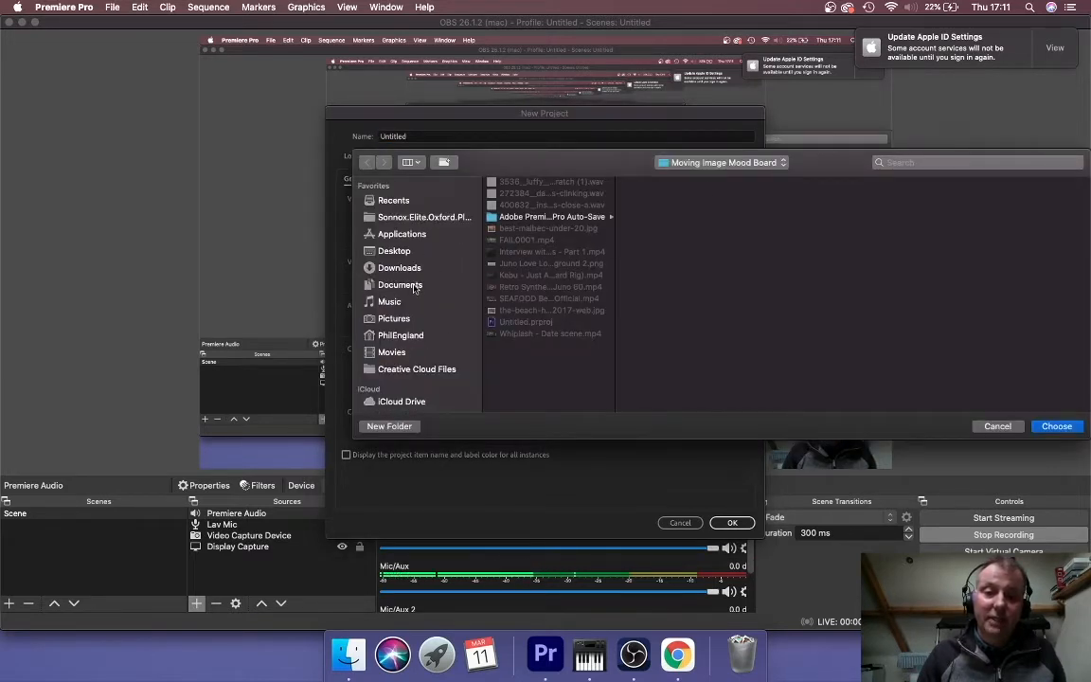
pyautogui.click(1056, 427)
pyautogui.click(404, 136)
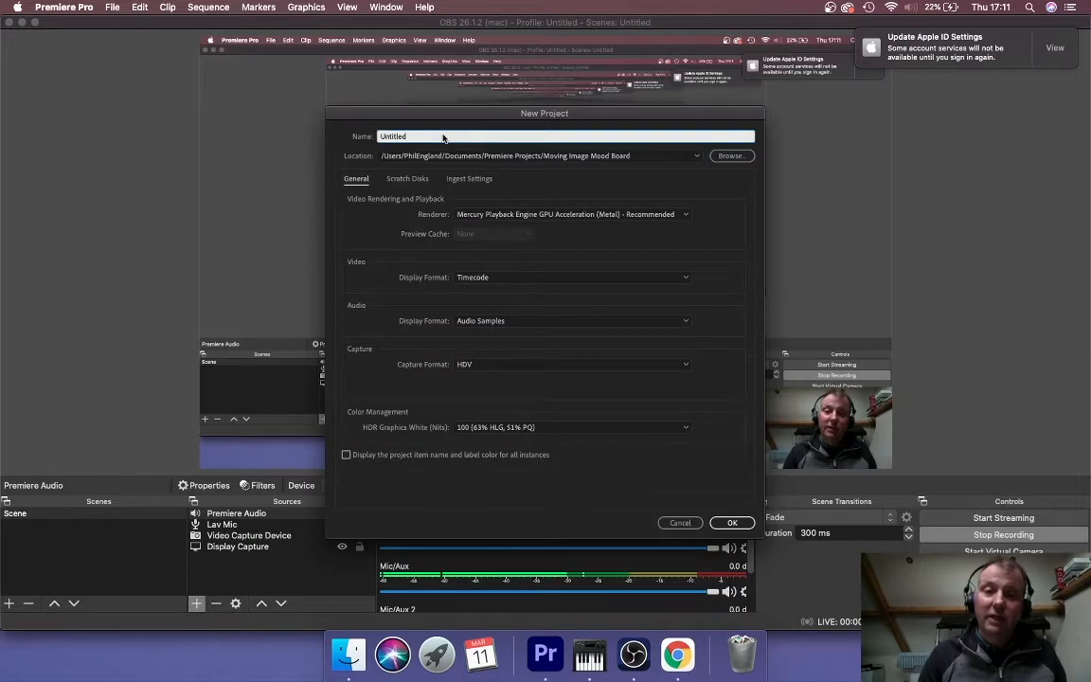
pyautogui.doubleClick(440, 137)
pyautogui.write('Moving Image M')
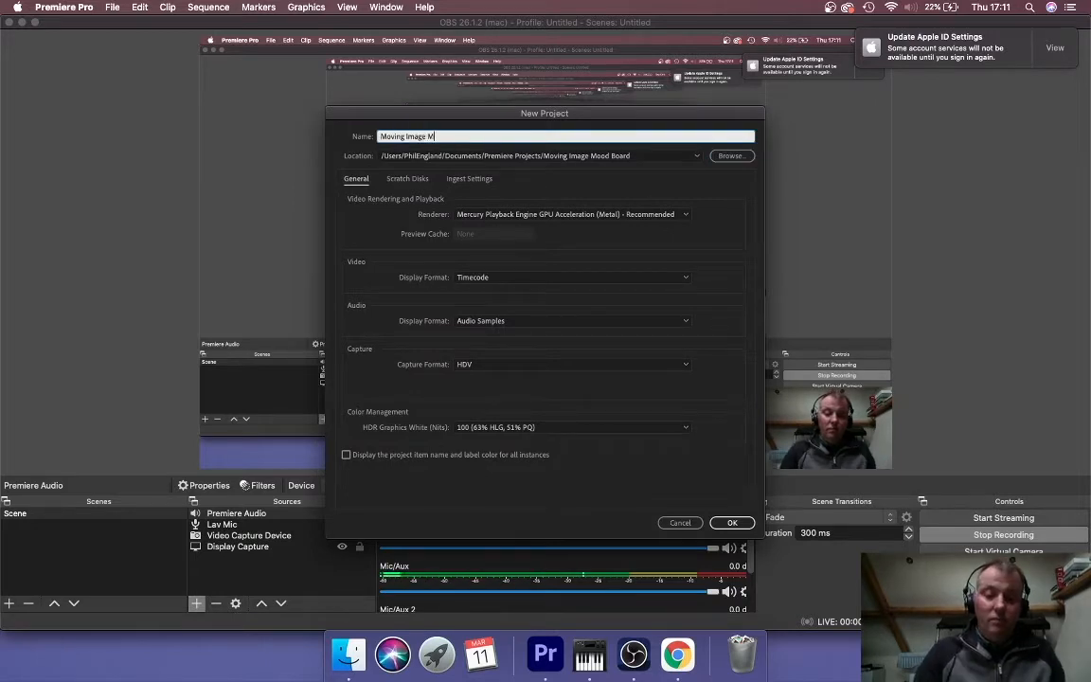
pyautogui.write('ood Board')
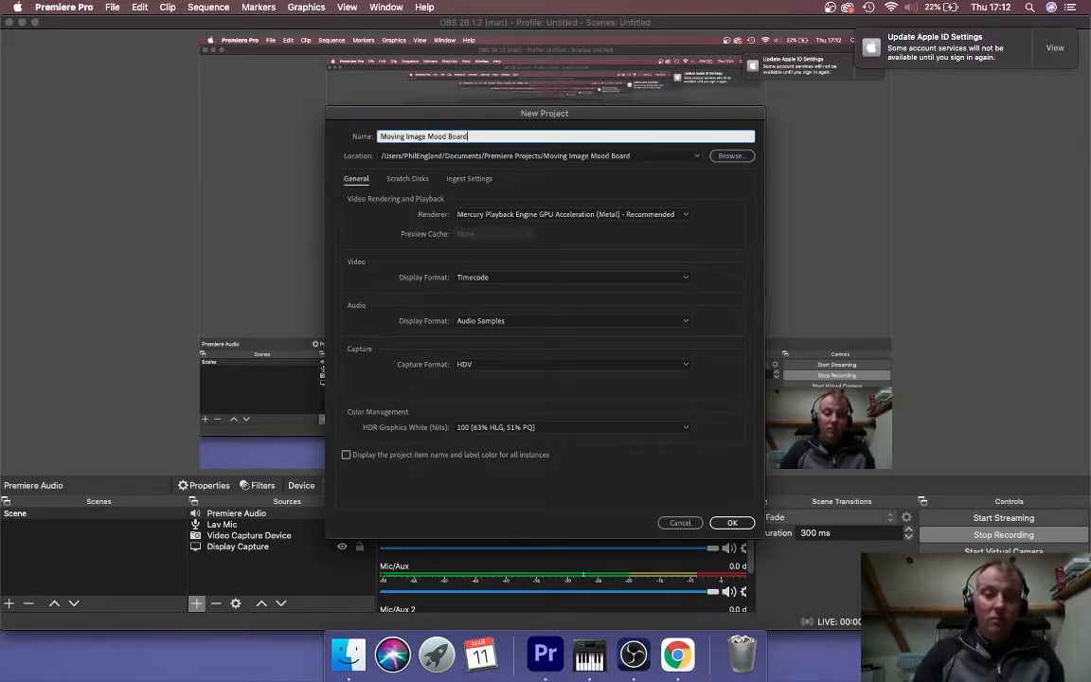
pyautogui.write(' Again')
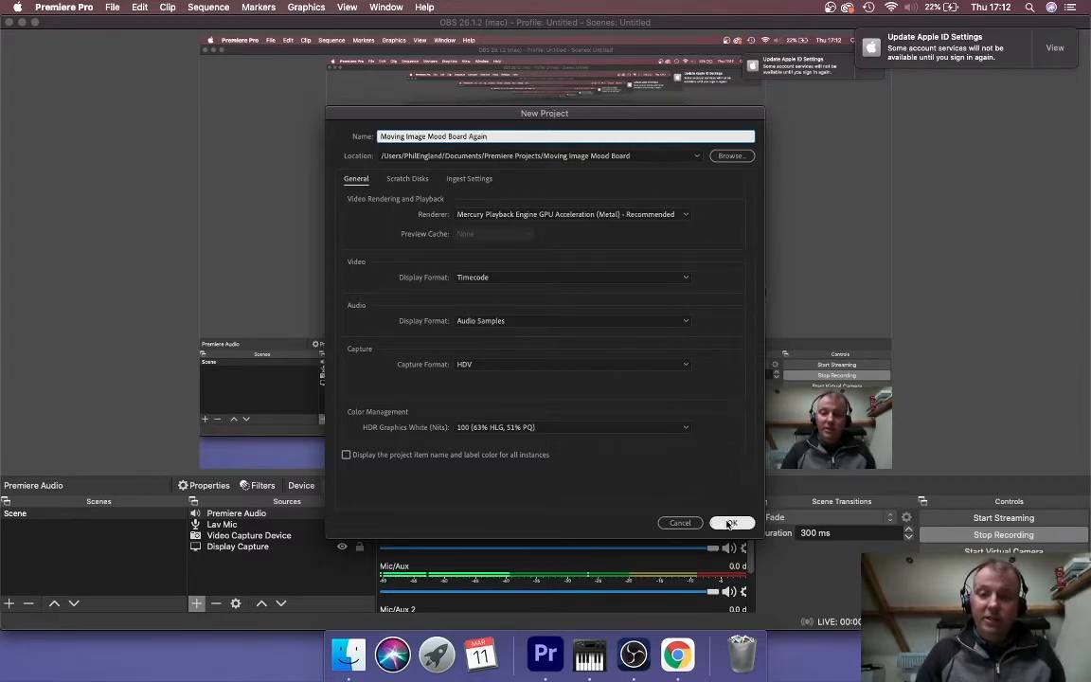
pyautogui.click(732, 526)
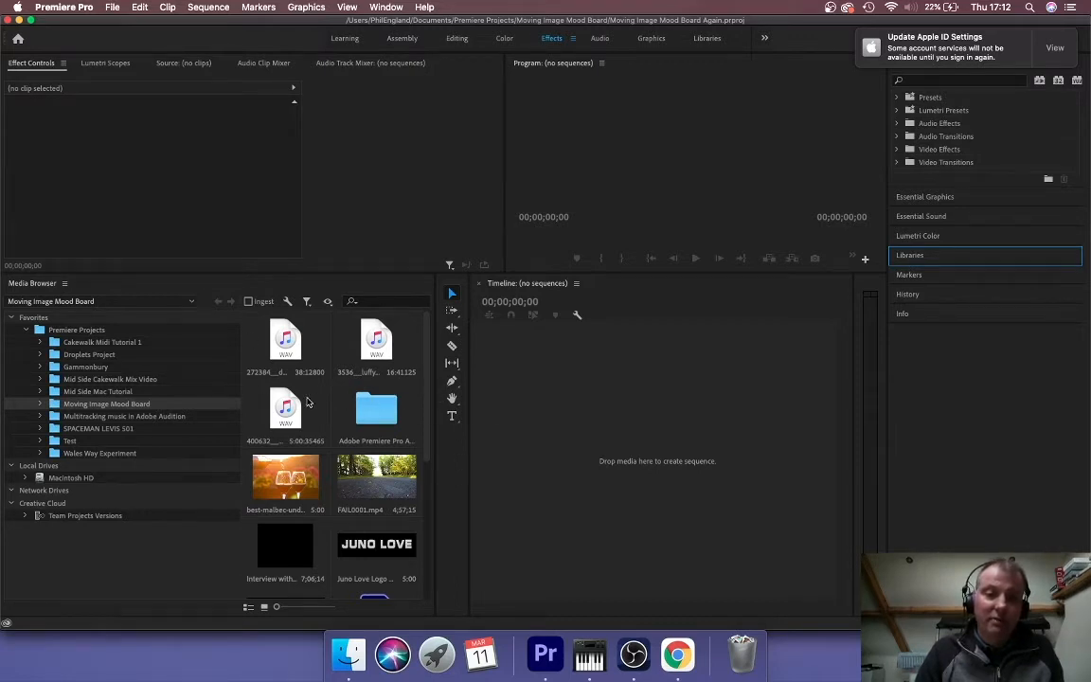
# Narrow the Media Browser panel slightly
pyautogui.click(289, 364)
pyautogui.moveTo(434, 419); pyautogui.dragTo(419, 448)
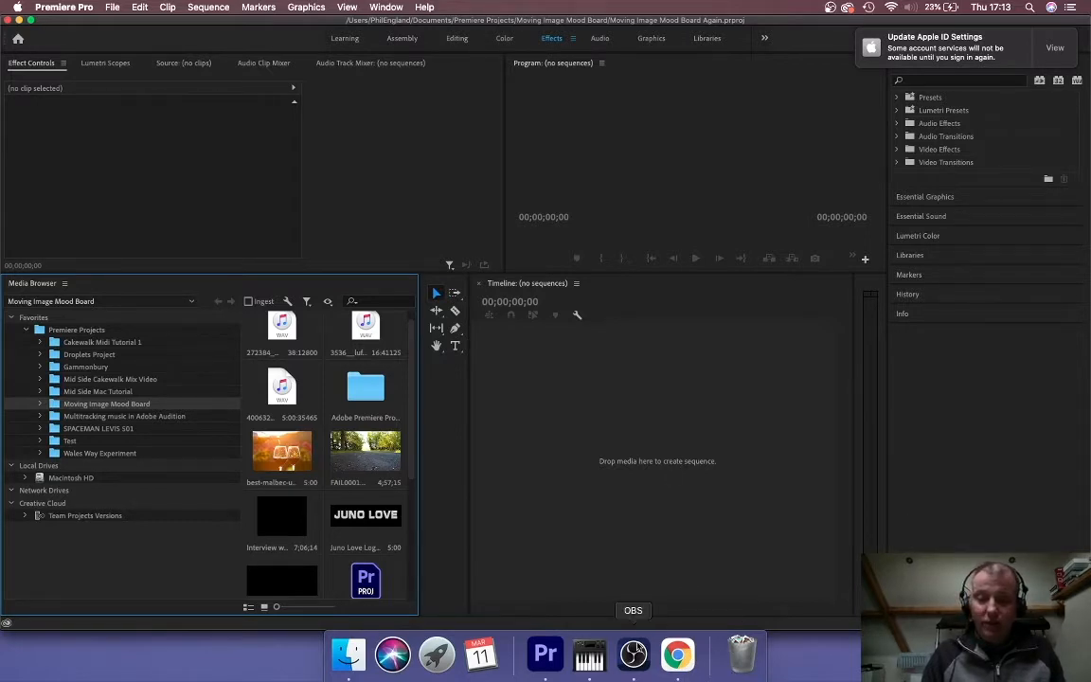
pyautogui.click(634, 651)
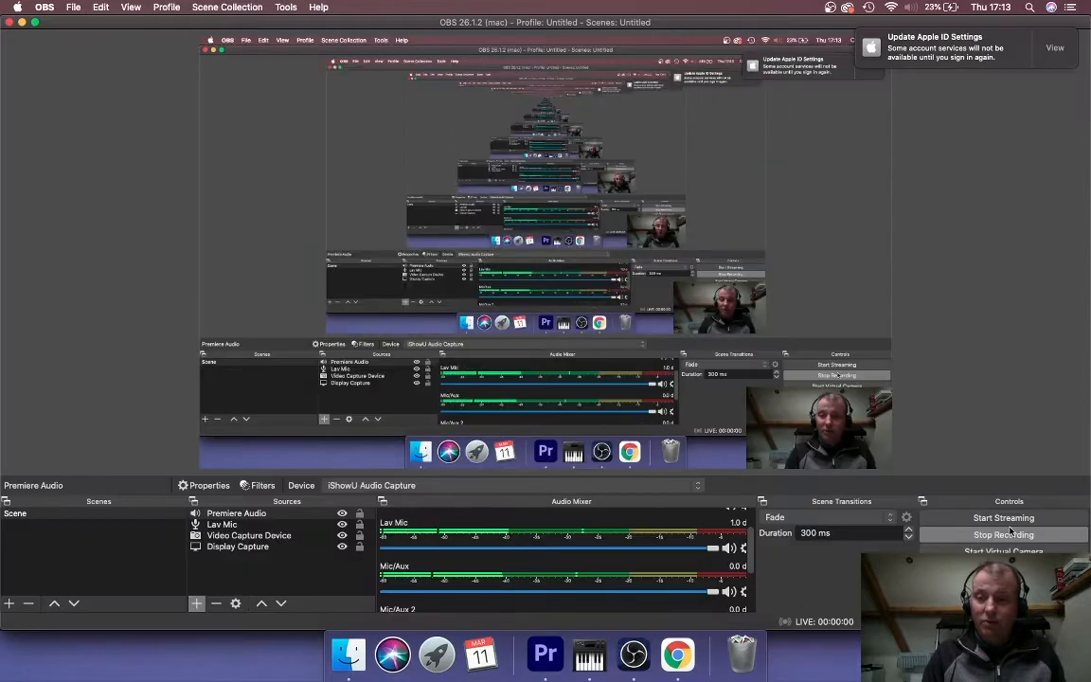
pyautogui.click(557, 653)
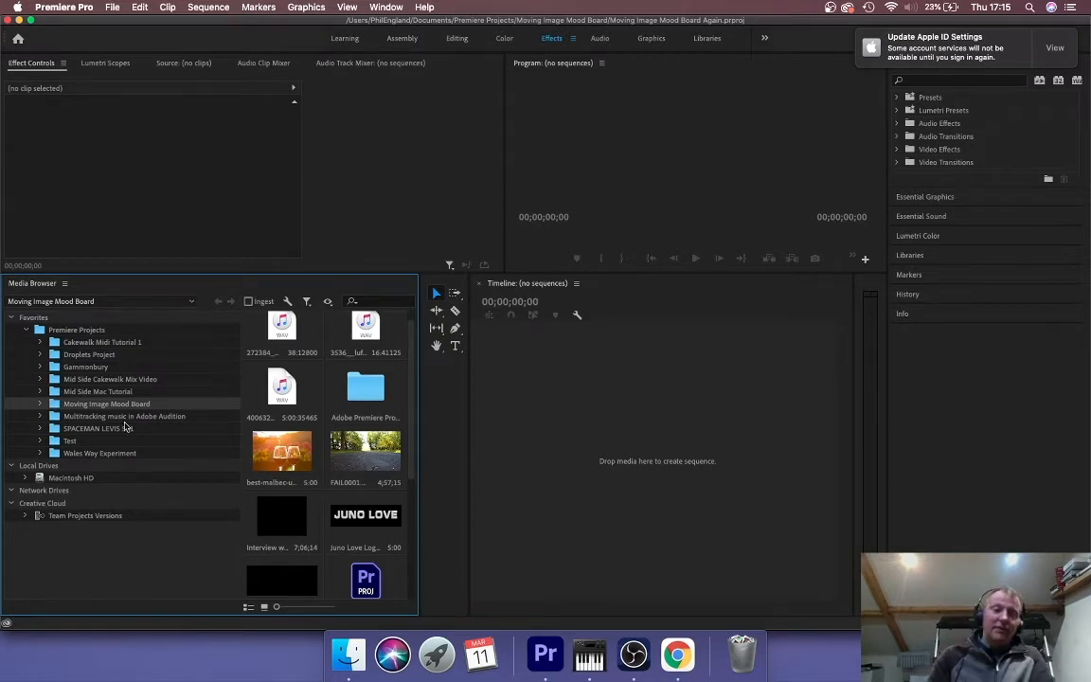
# Find the Retro Synthesizers Roland Juno 60 video in the project media and create a sequence from it on the empty timeline
pyautogui.scroll(-2, 409, 431)
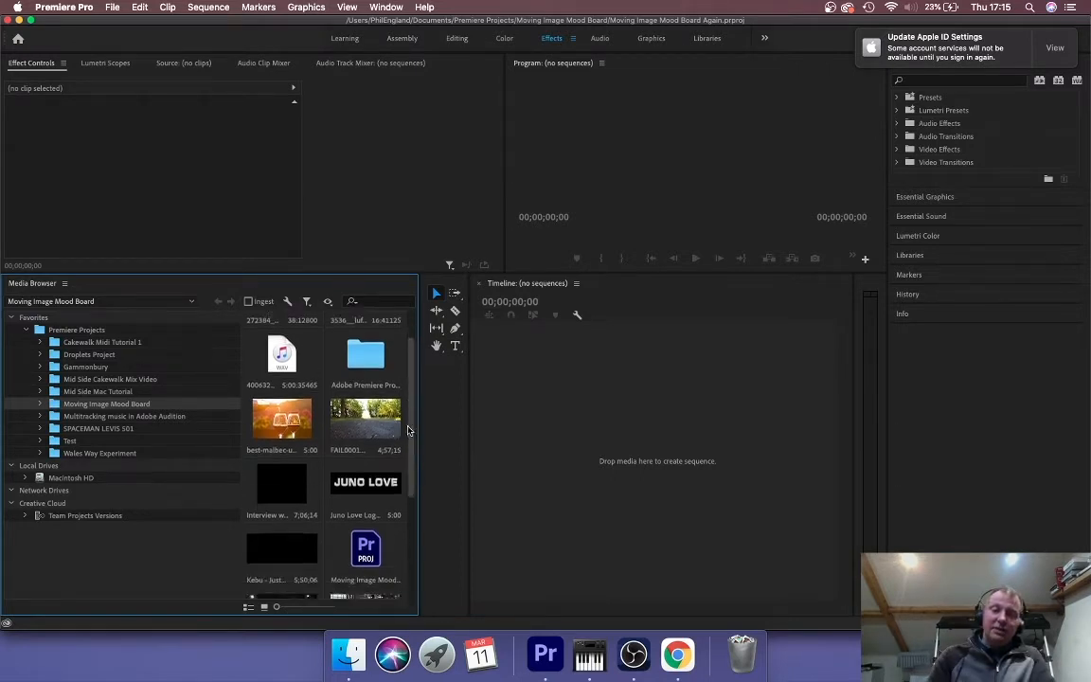
pyautogui.scroll(-2, 409, 431)
pyautogui.scroll(3, 409, 428)
pyautogui.scroll(-1, 409, 425)
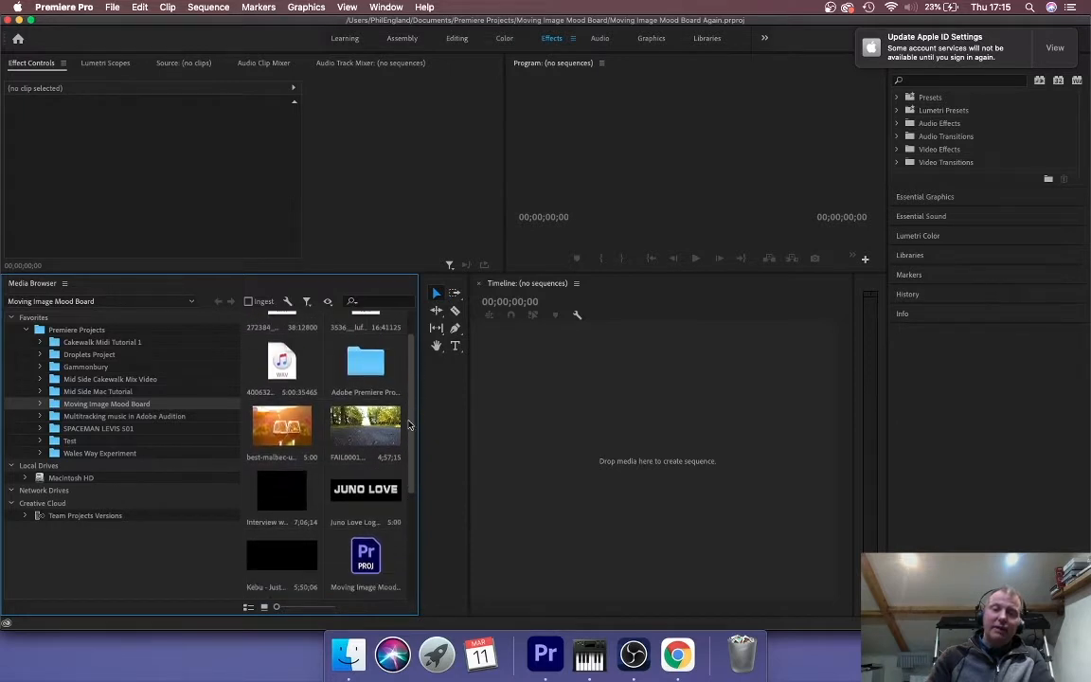
pyautogui.scroll(-2, 409, 426)
pyautogui.scroll(3, 410, 417)
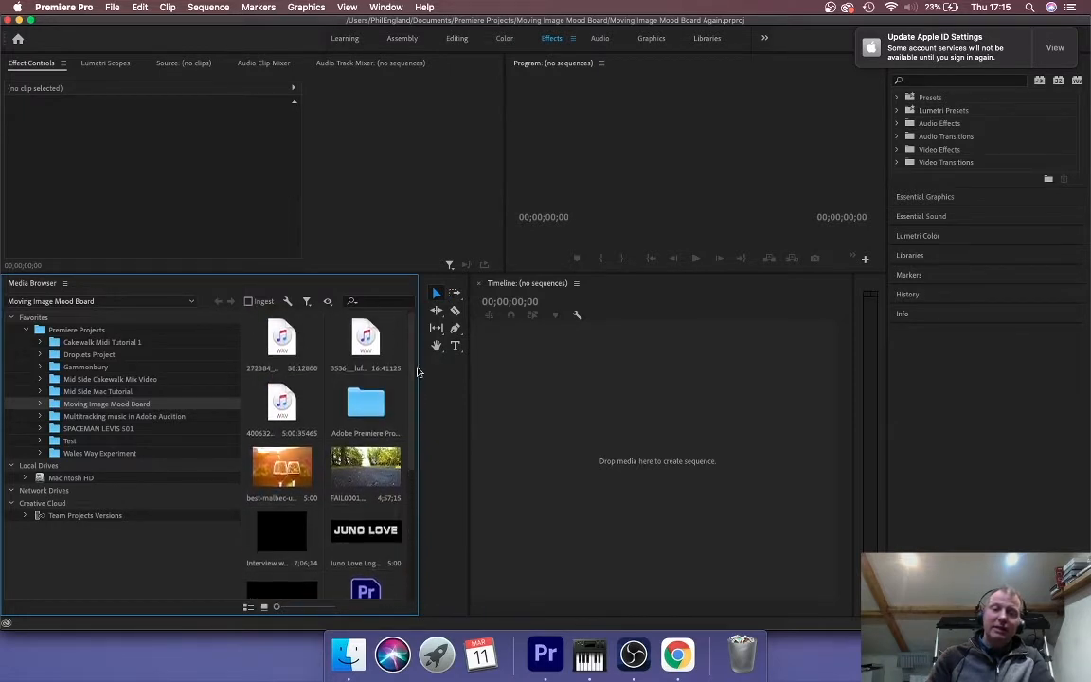
pyautogui.scroll(-4, 412, 397)
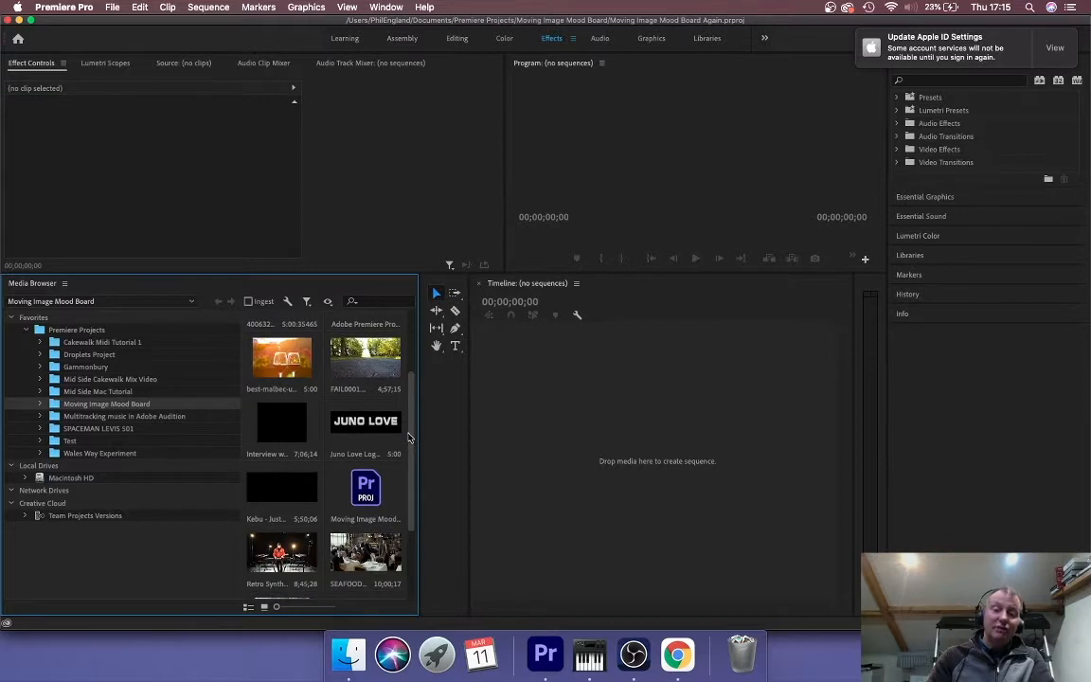
pyautogui.scroll(-1, 407, 481)
pyautogui.scroll(2, 411, 476)
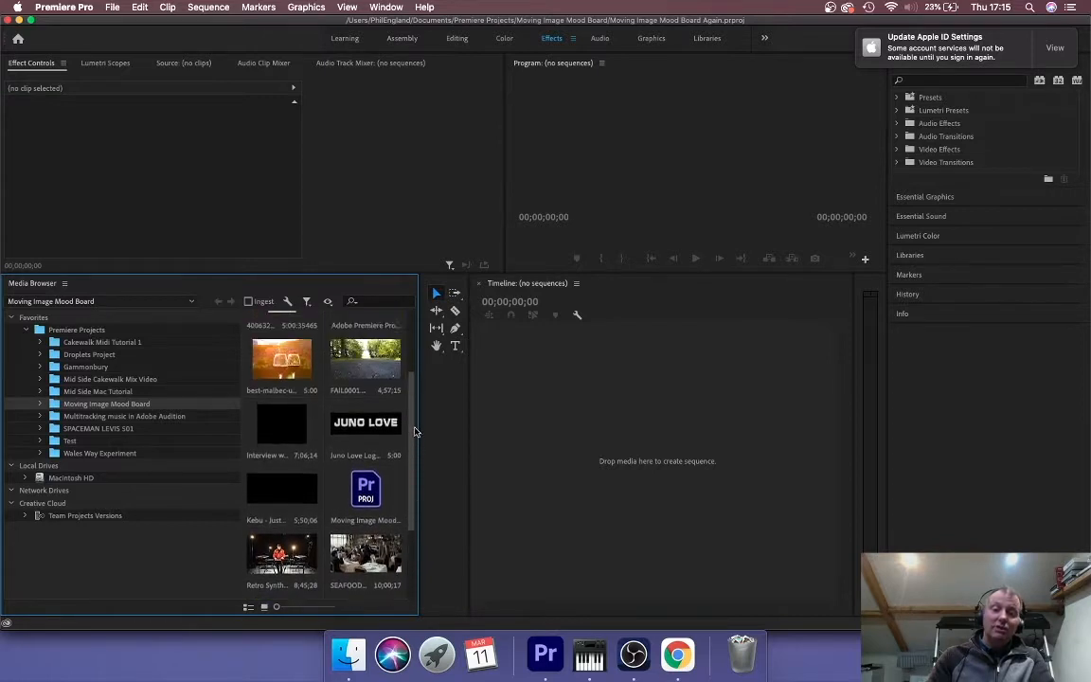
pyautogui.scroll(-1, 413, 471)
pyautogui.moveTo(279, 485); pyautogui.dragTo(562, 465)
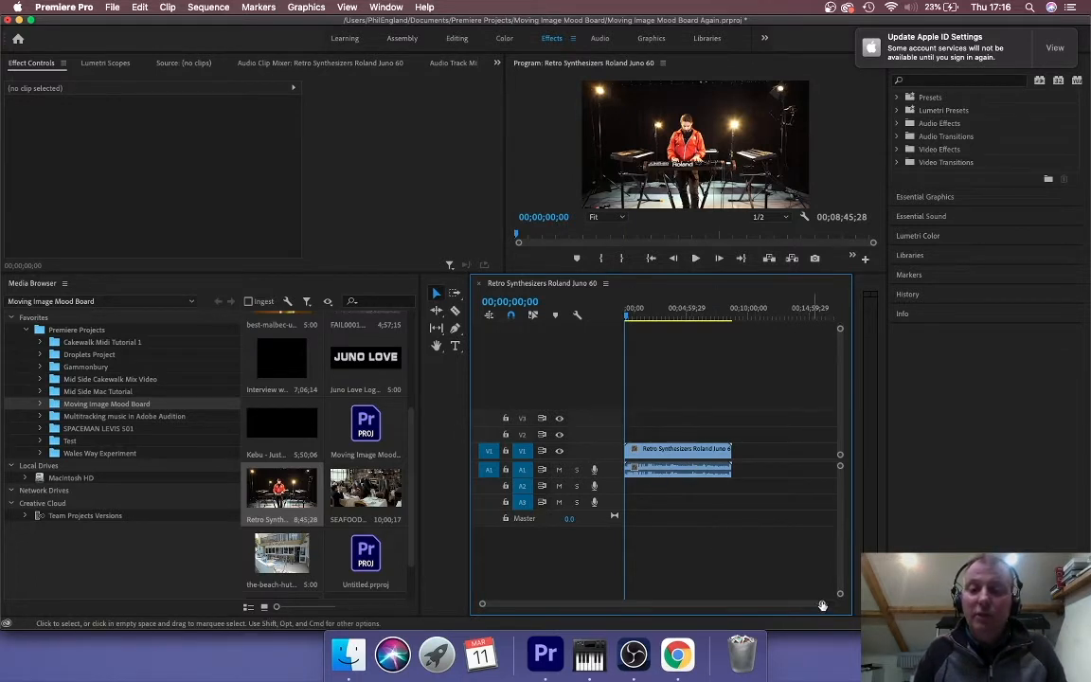
# Move the Retro Synthesizers clip to Video 2 and Audio 2, starting about 14.5 minutes into the sequence
pyautogui.moveTo(823, 604); pyautogui.dragTo(839, 584)
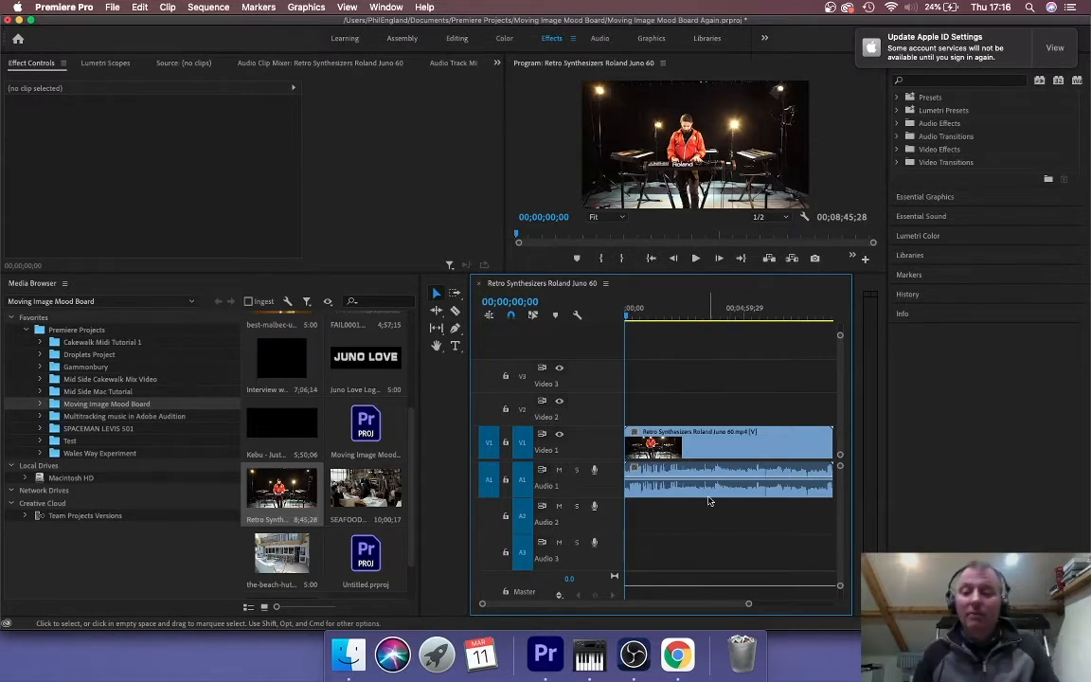
pyautogui.moveTo(748, 603); pyautogui.dragTo(854, 599)
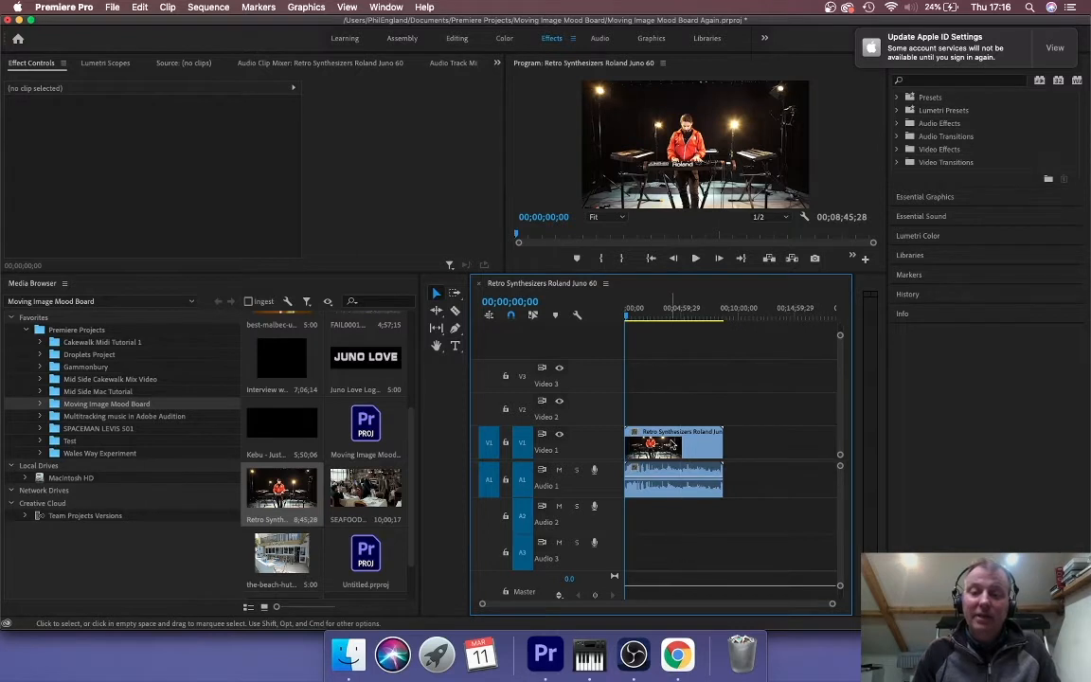
pyautogui.click(674, 444)
pyautogui.moveTo(743, 408); pyautogui.dragTo(688, 517)
pyautogui.moveTo(670, 444); pyautogui.dragTo(820, 420)
pyautogui.moveTo(812, 478); pyautogui.dragTo(811, 508)
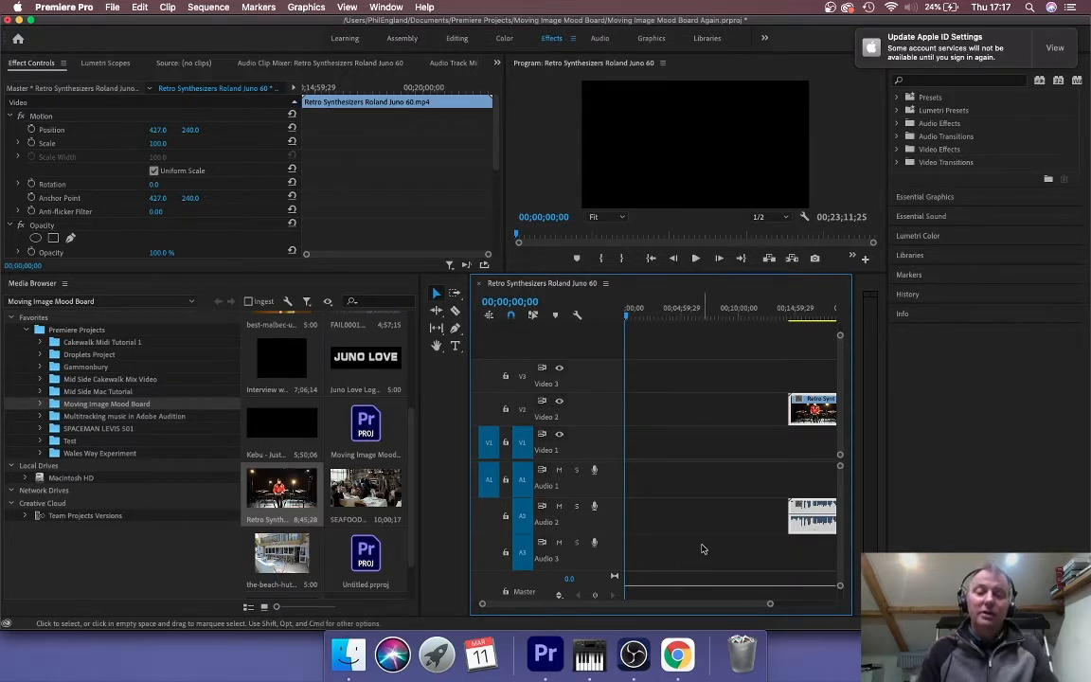
# Place the Kebu - Just Another Space Odyssey clip at the start of Video 1 and Audio 1, and play its opening
pyautogui.moveTo(411, 441)
pyautogui.mouseDown()
pyautogui.moveTo(413, 478)
pyautogui.moveTo(419, 414)
pyautogui.moveTo(414, 434)
pyautogui.mouseUp()
pyautogui.moveTo(281, 437); pyautogui.dragTo(655, 445)
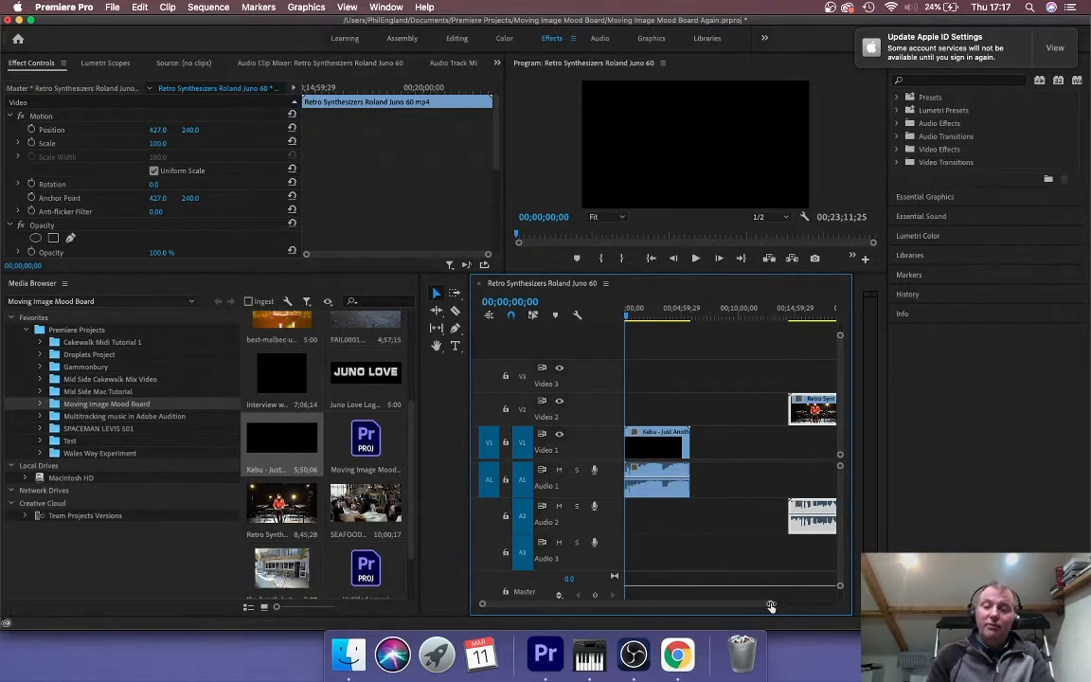
pyautogui.moveTo(770, 603); pyautogui.dragTo(704, 604)
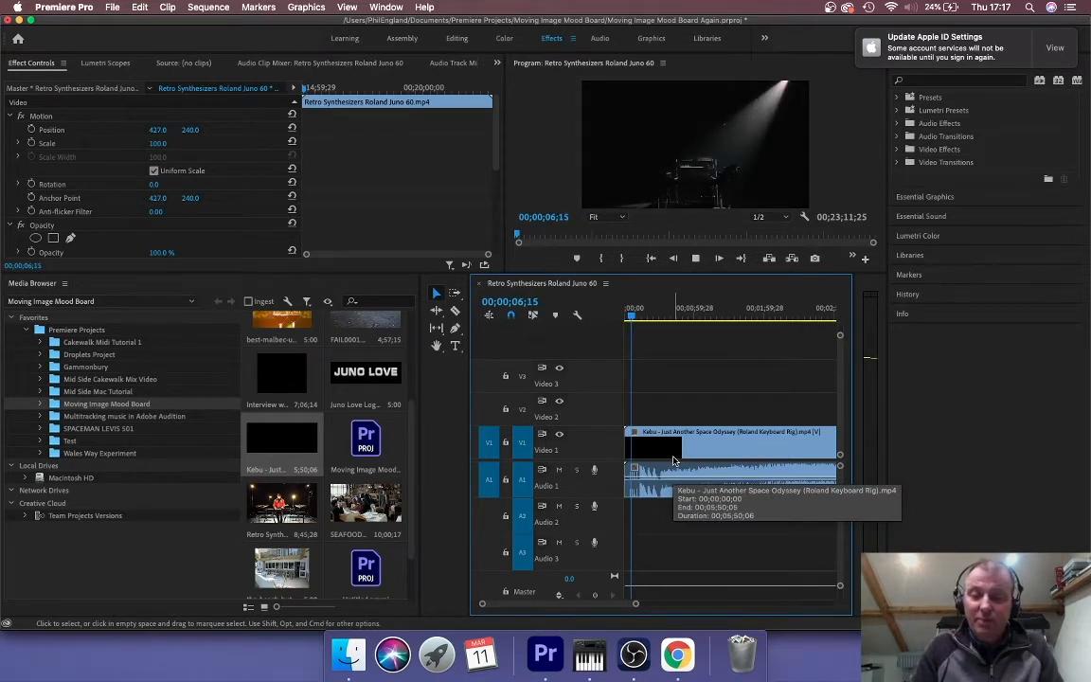
pyautogui.press('space')
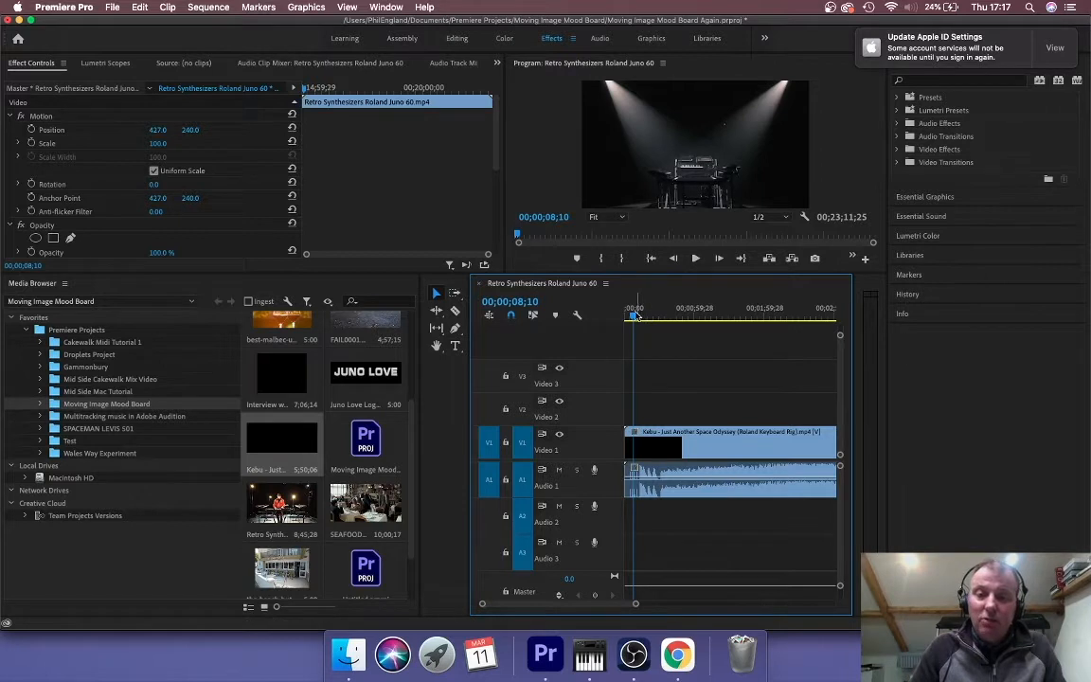
# Split the Kebu clip with the Razor tool at about 31 seconds, where the continuous loud waveform begins
pyautogui.moveTo(635, 316); pyautogui.dragTo(656, 327)
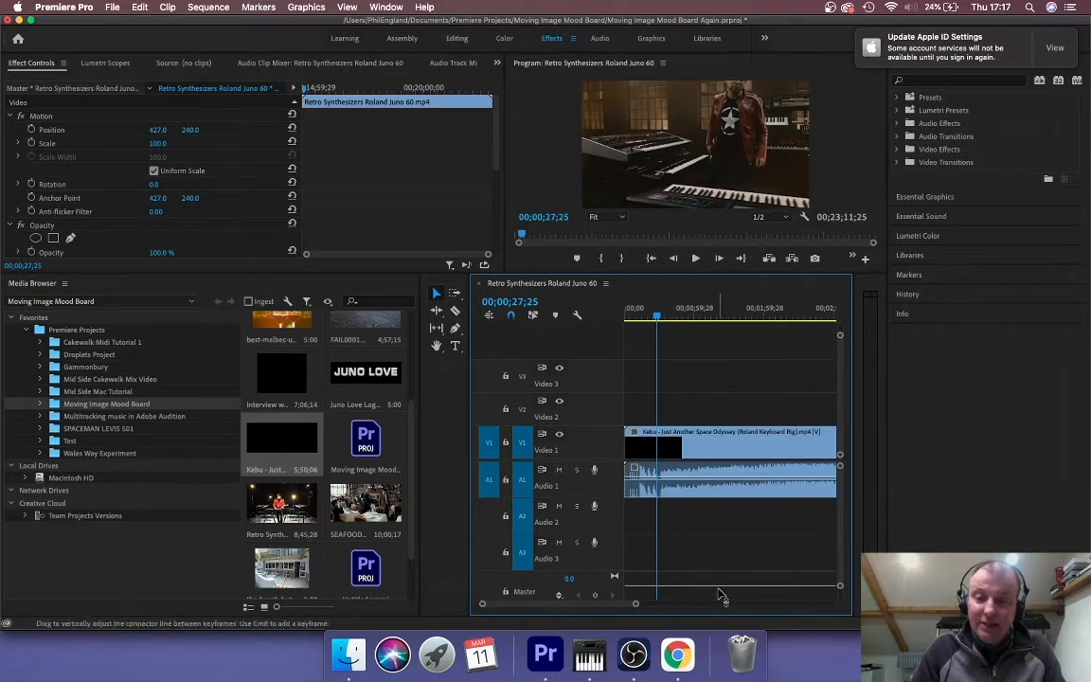
pyautogui.moveTo(637, 604); pyautogui.dragTo(575, 604)
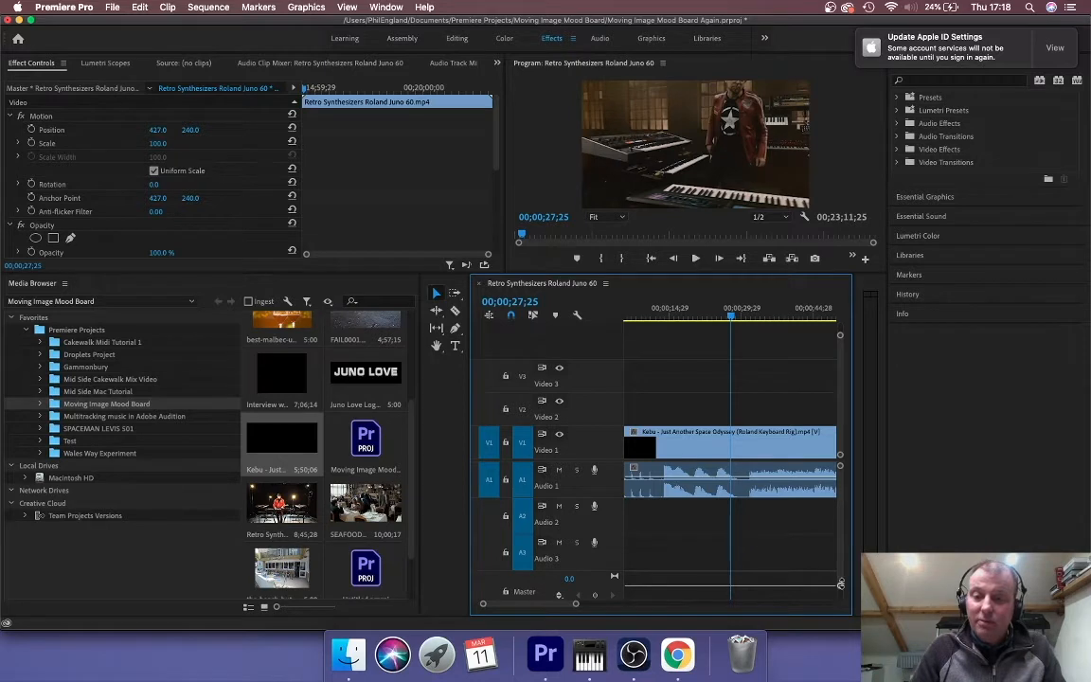
pyautogui.moveTo(840, 586); pyautogui.dragTo(839, 570)
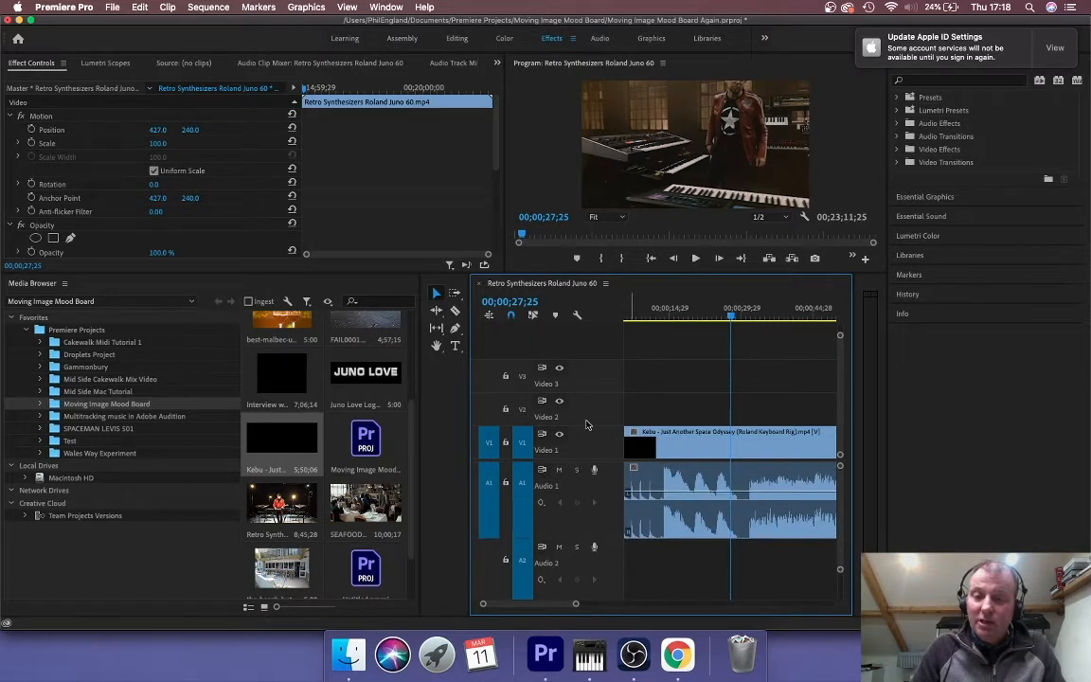
pyautogui.click(455, 314)
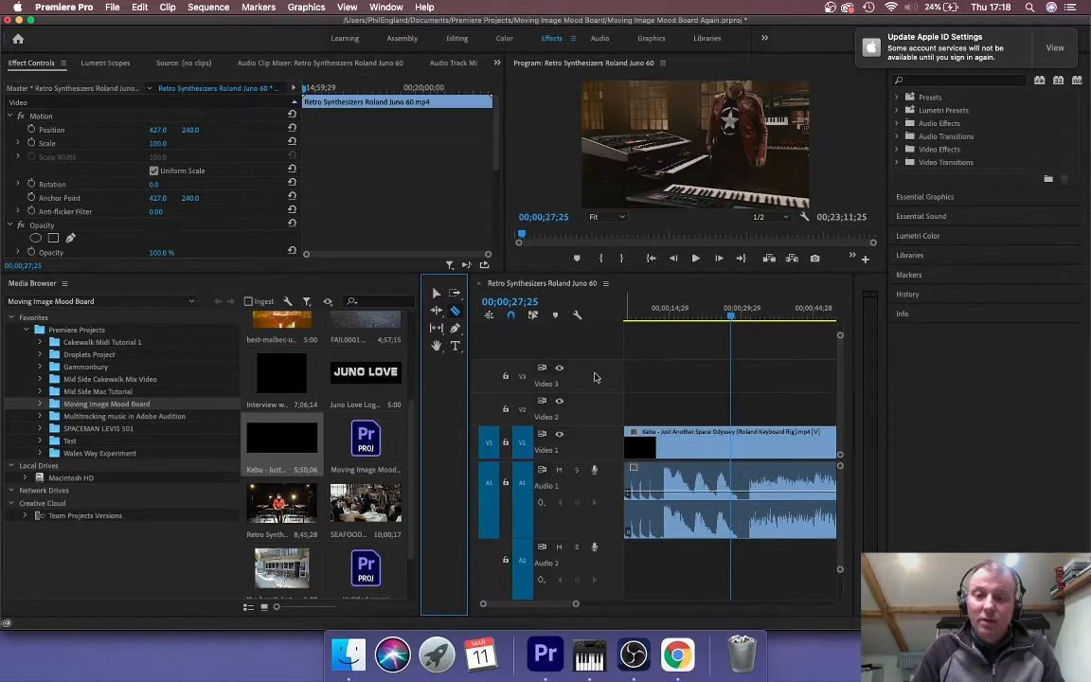
pyautogui.click(747, 500)
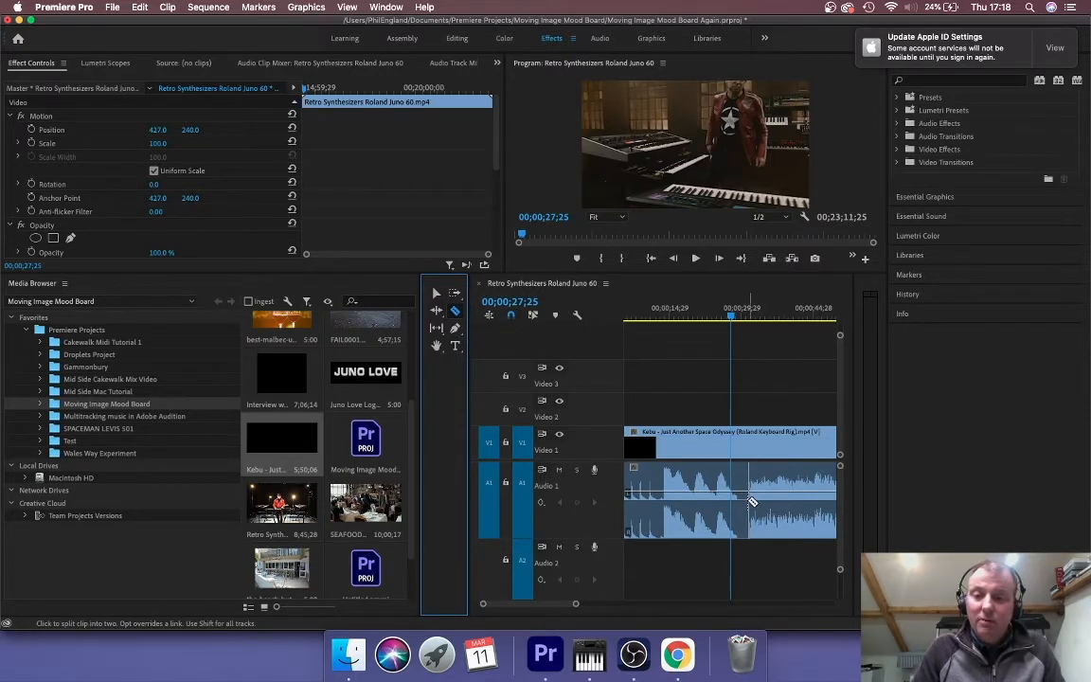
pyautogui.click(750, 443)
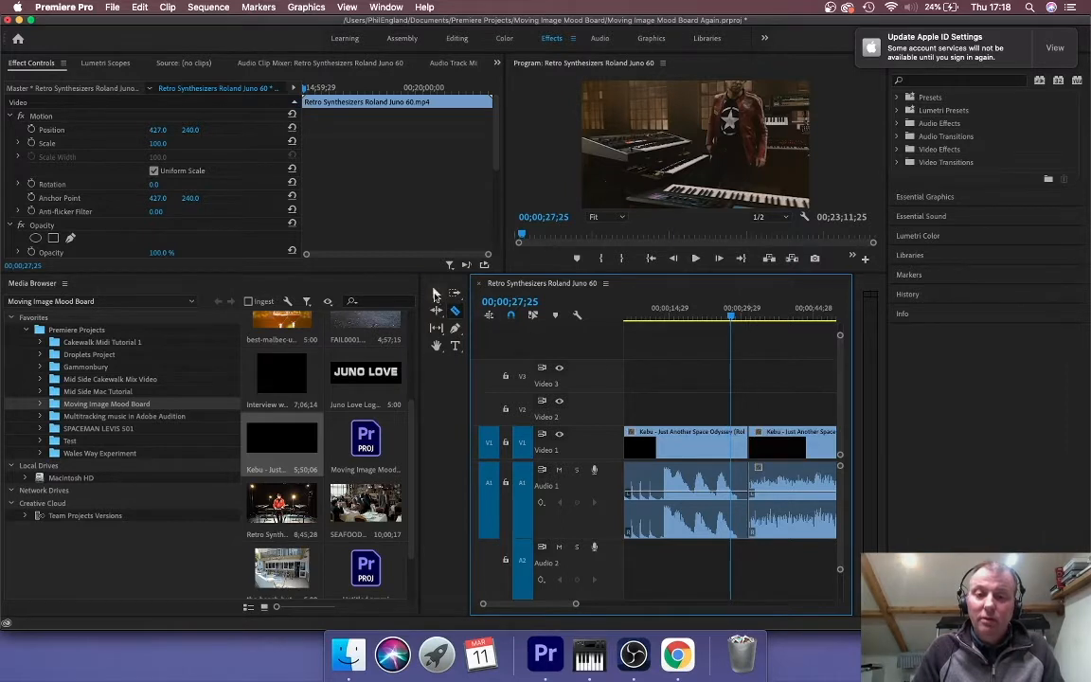
# Delete the opening portion of the split Kebu clip and move the remaining part to the start of the sequence
pyautogui.press('v')
pyautogui.moveTo(675, 607); pyautogui.dragTo(681, 607)
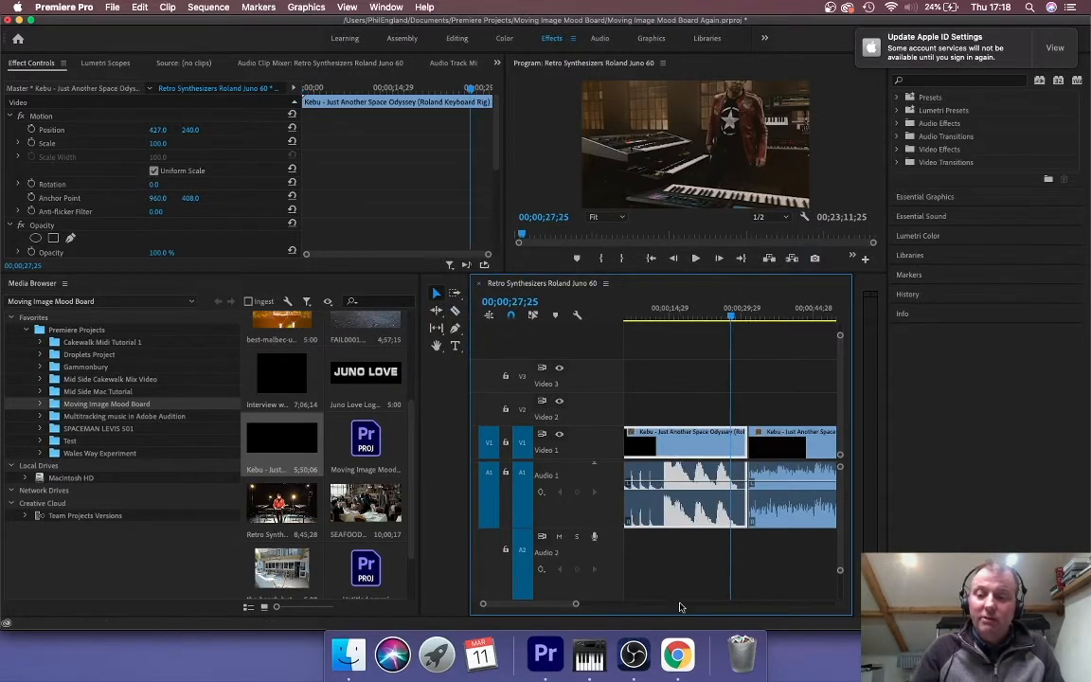
pyautogui.press('Delete')
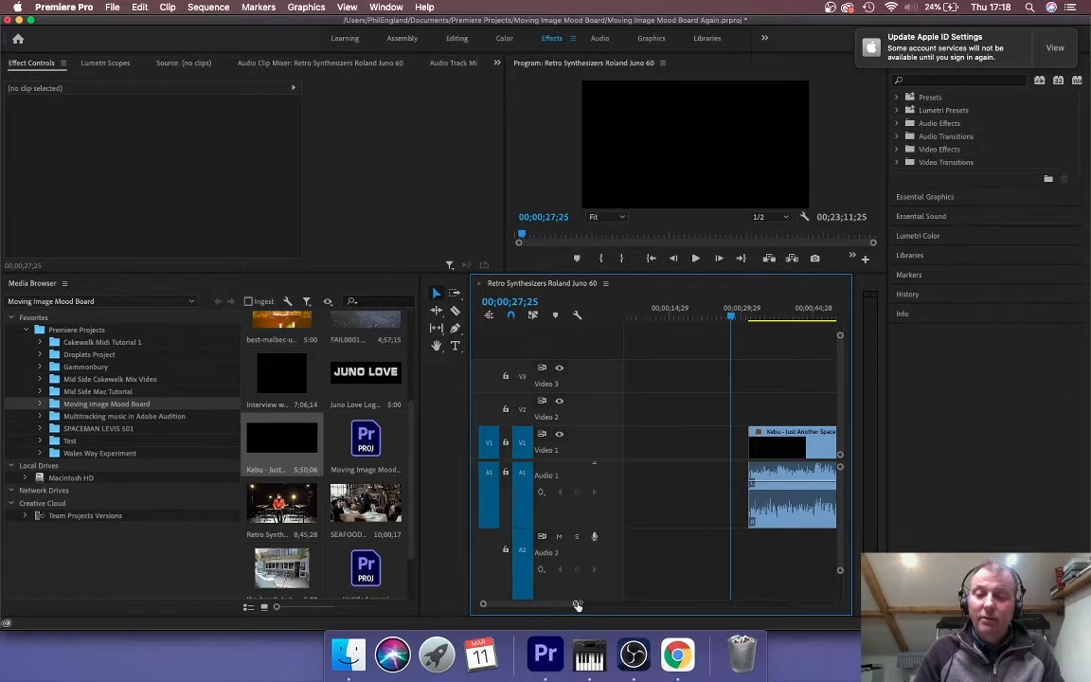
pyautogui.moveTo(577, 604); pyautogui.dragTo(671, 604)
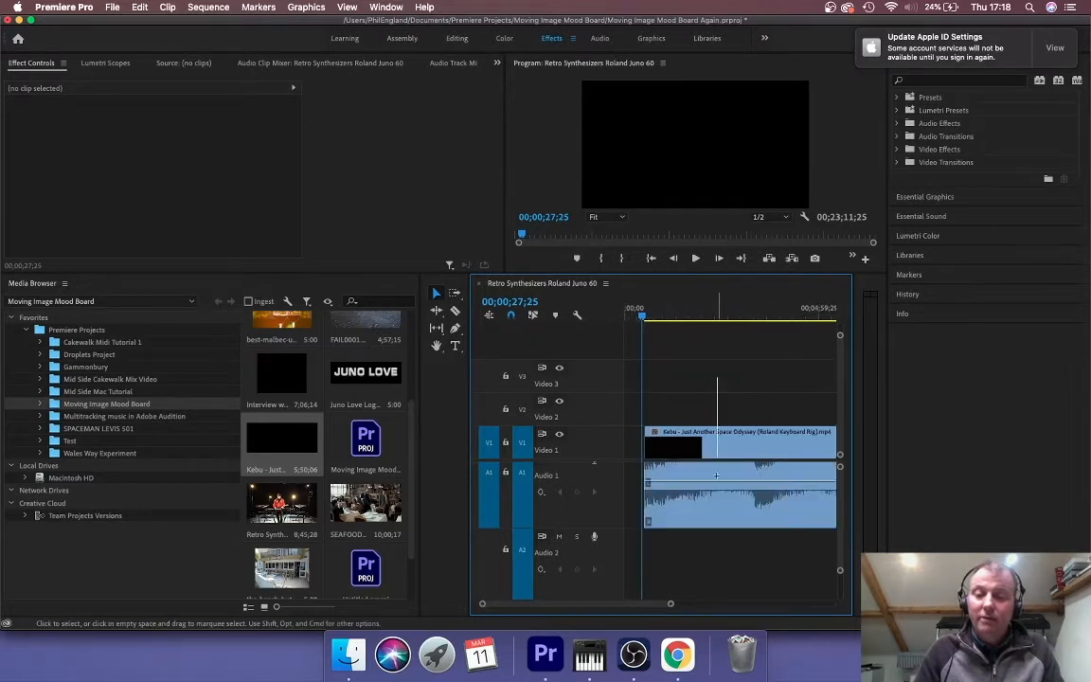
pyautogui.moveTo(716, 475); pyautogui.dragTo(717, 568)
pyautogui.moveTo(724, 449); pyautogui.dragTo(691, 450)
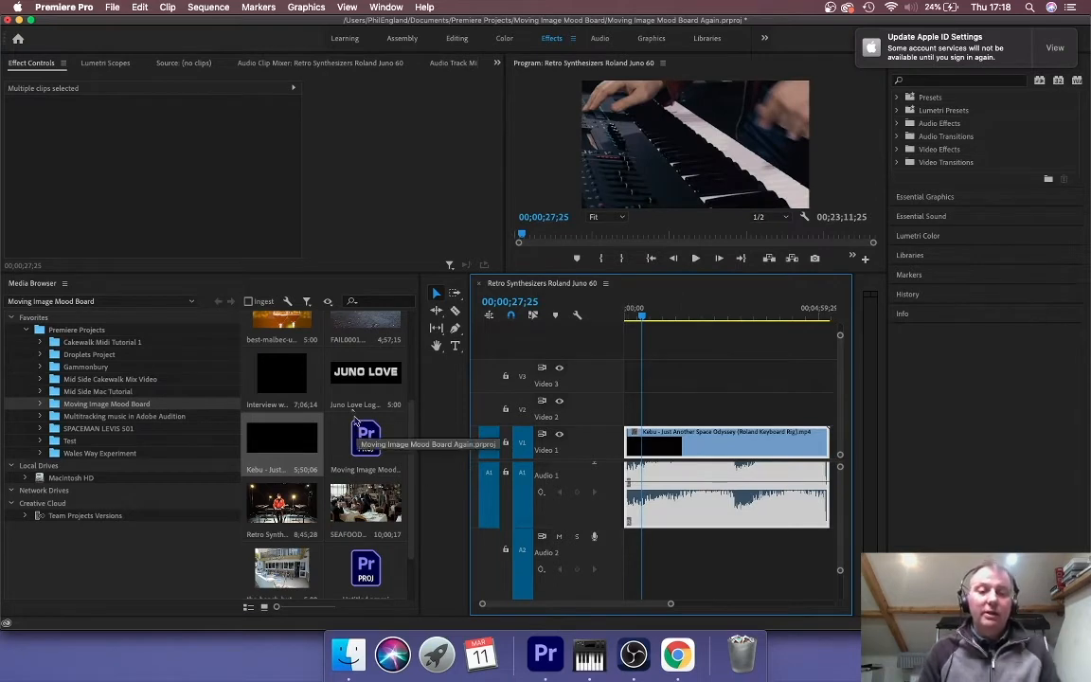
# Place the Juno Love logo image at the start of Video 2 and extend its duration to about 20 seconds
pyautogui.moveTo(366, 374); pyautogui.dragTo(621, 409)
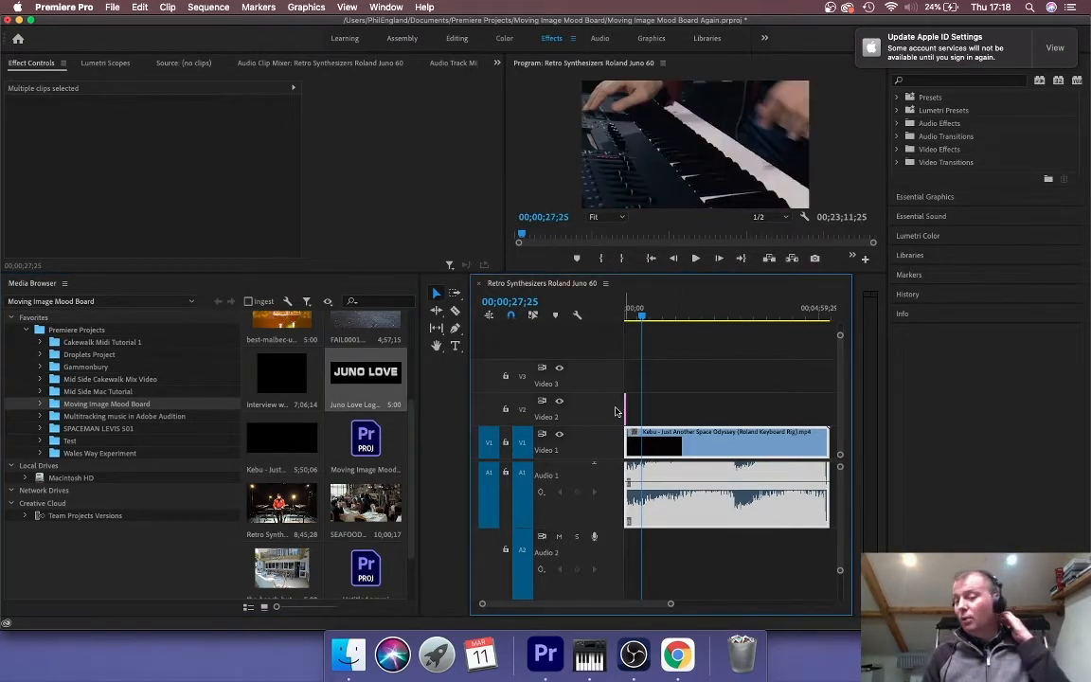
pyautogui.moveTo(669, 603); pyautogui.dragTo(570, 615)
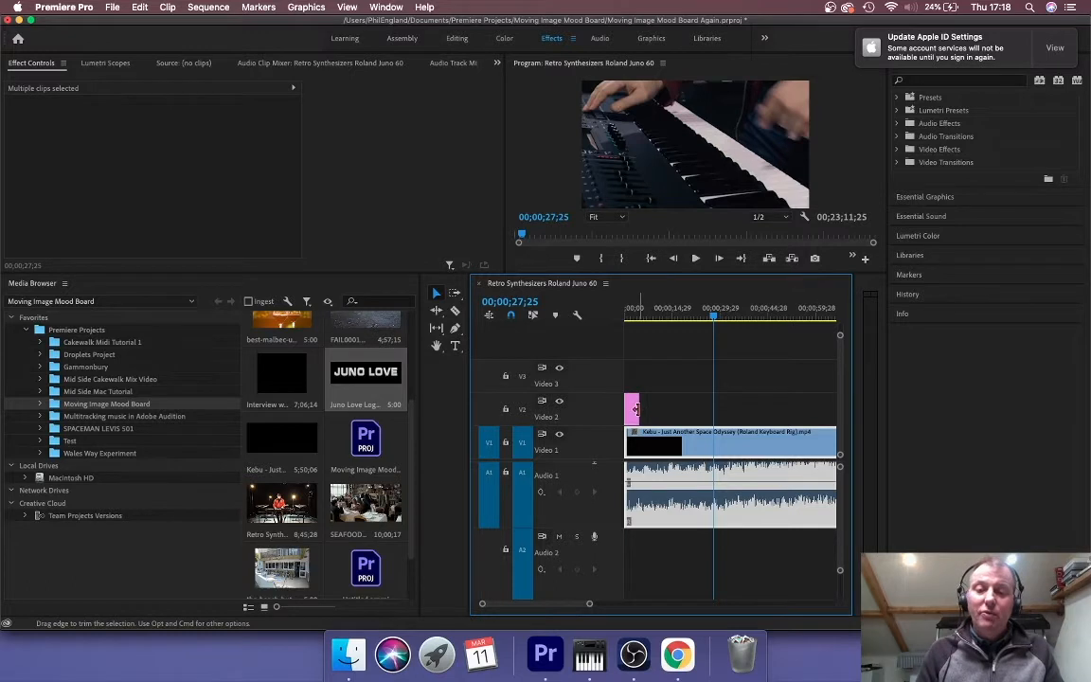
pyautogui.moveTo(635, 408); pyautogui.dragTo(685, 408)
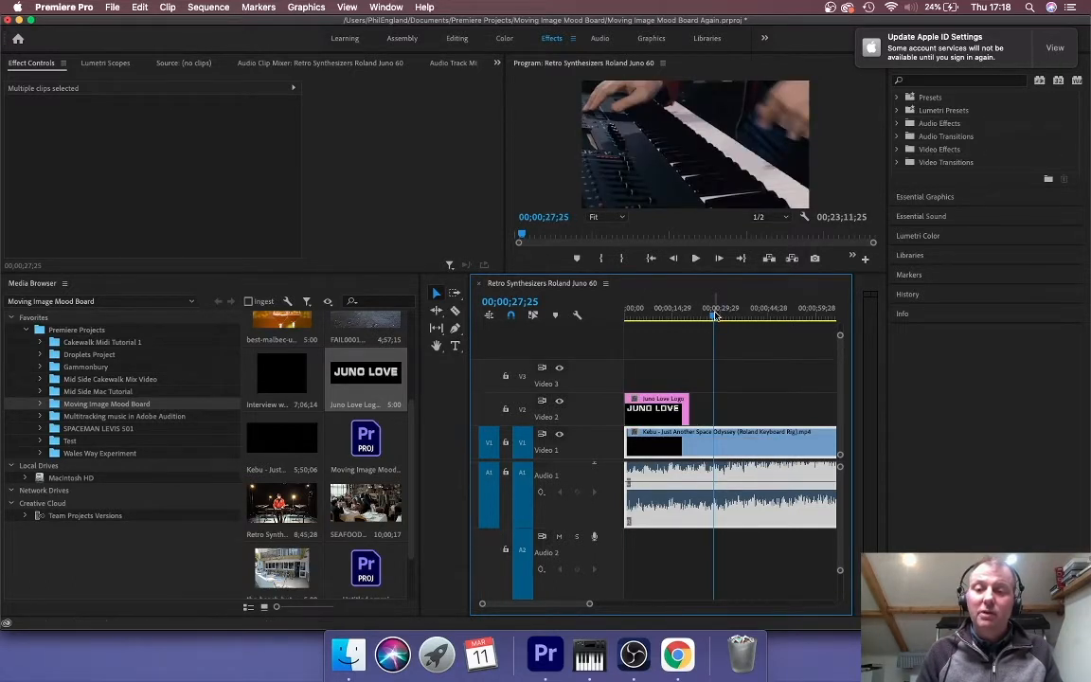
# Play the sequence from its start to 00;00;07;29 and trim the end of the Juno Love logo on Video 2 to that point
pyautogui.press('Home')
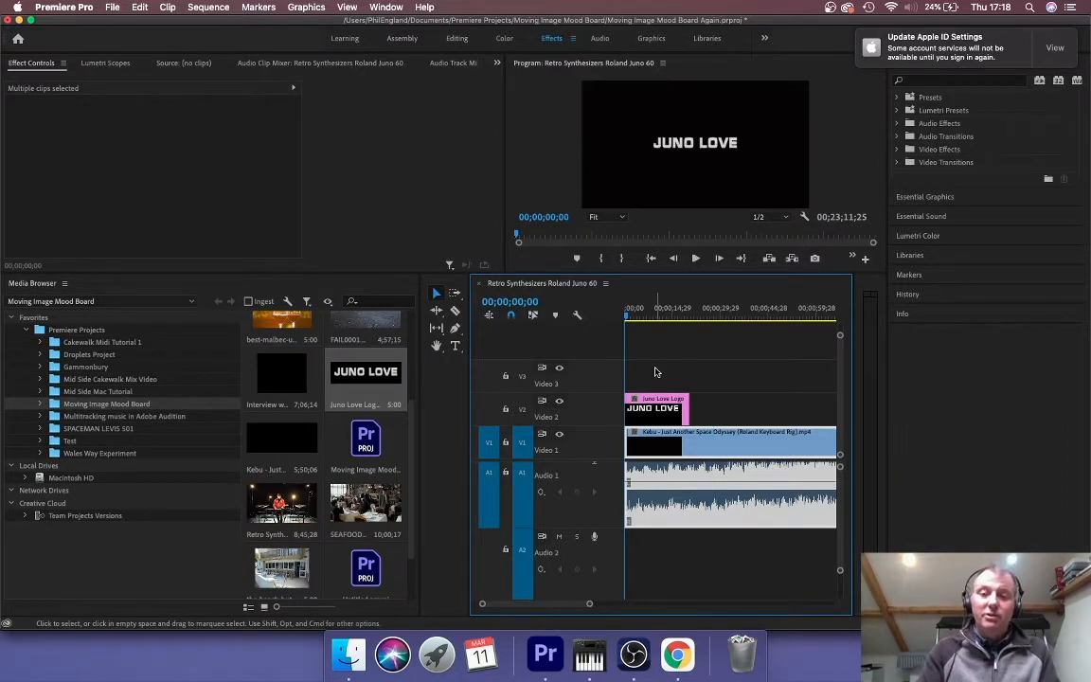
pyautogui.press('space')
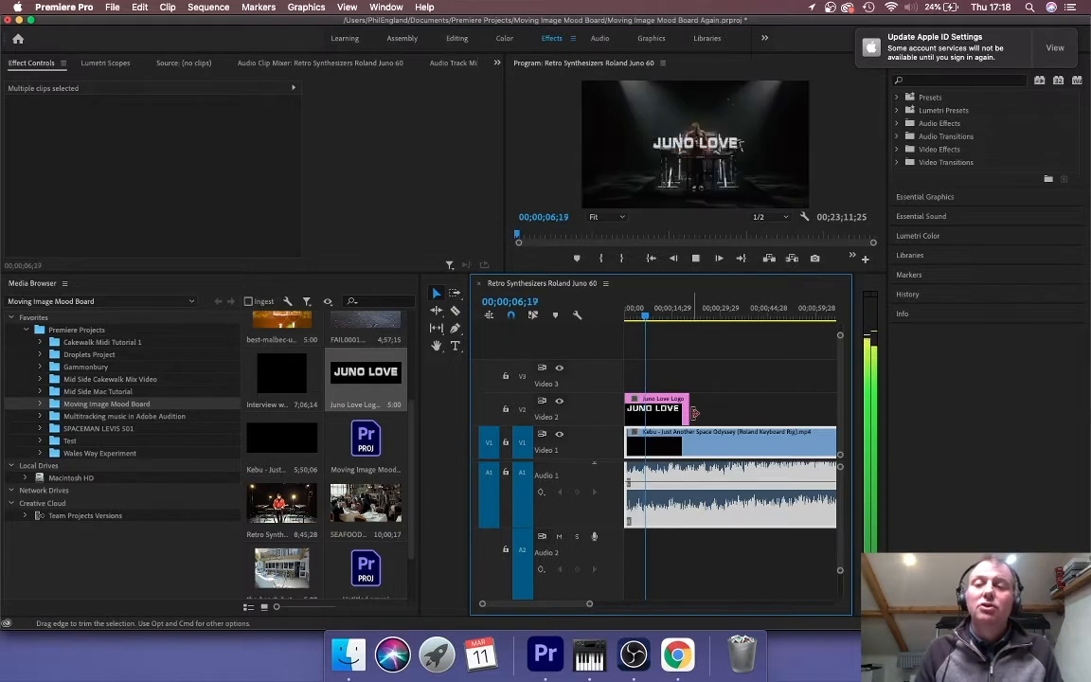
pyautogui.press('space')
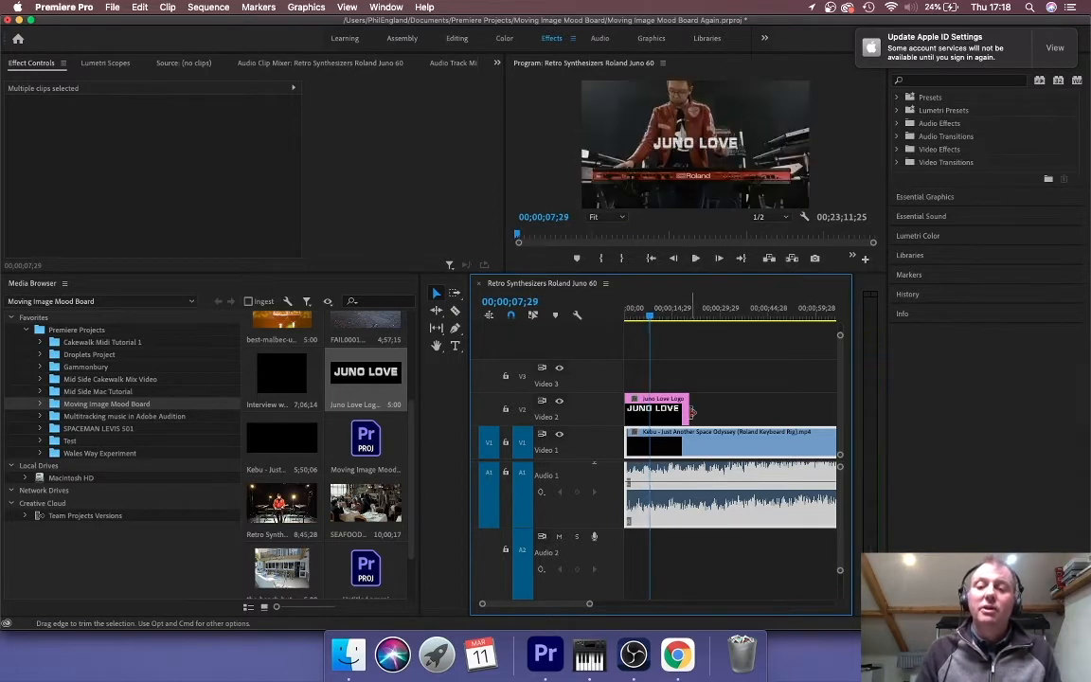
pyautogui.moveTo(685, 409); pyautogui.dragTo(649, 408)
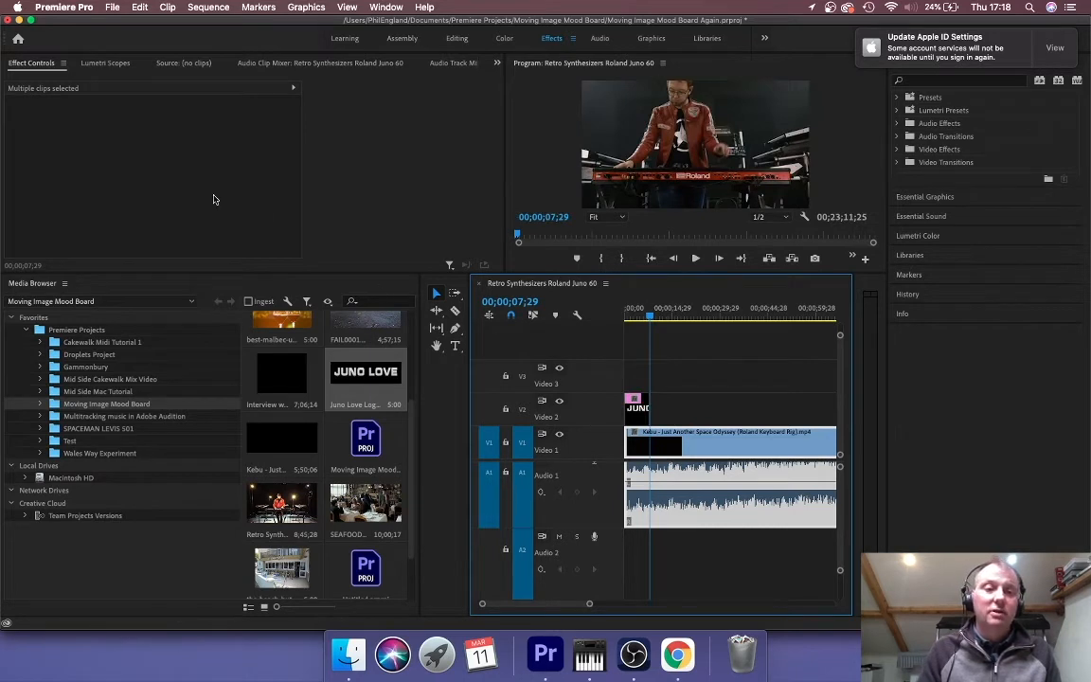
# Turn on Scale keyframing for the Juno Love logo at the sequence start and set the Scale to 245
pyautogui.click(636, 407)
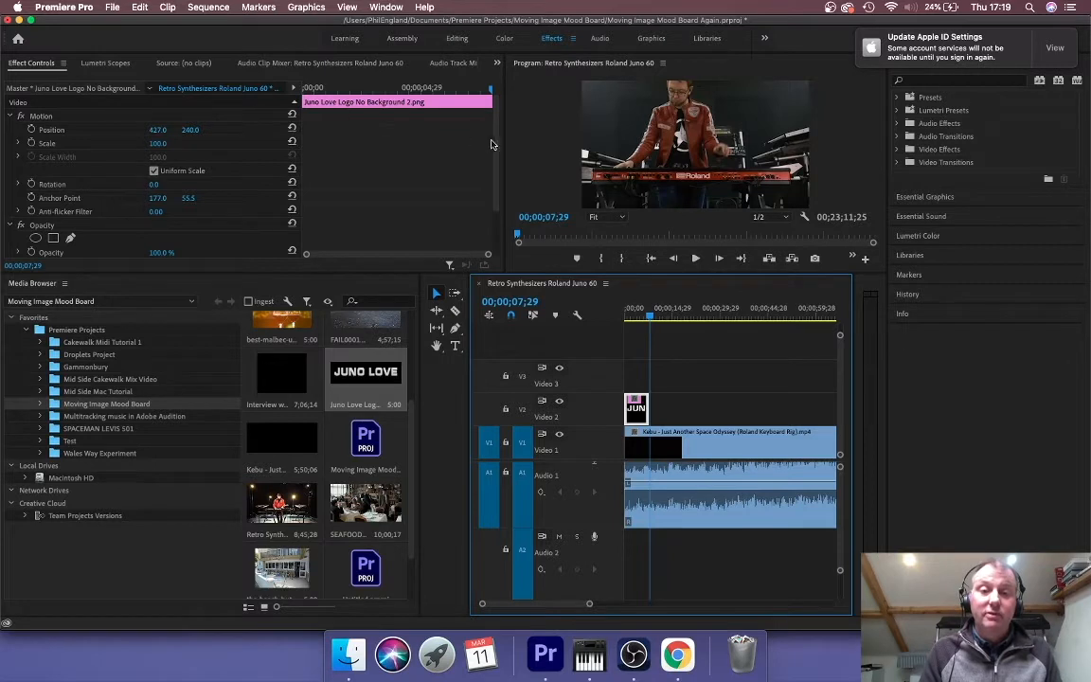
pyautogui.moveTo(491, 143)
pyautogui.mouseDown()
pyautogui.moveTo(491, 182)
pyautogui.moveTo(493, 142)
pyautogui.mouseUp()
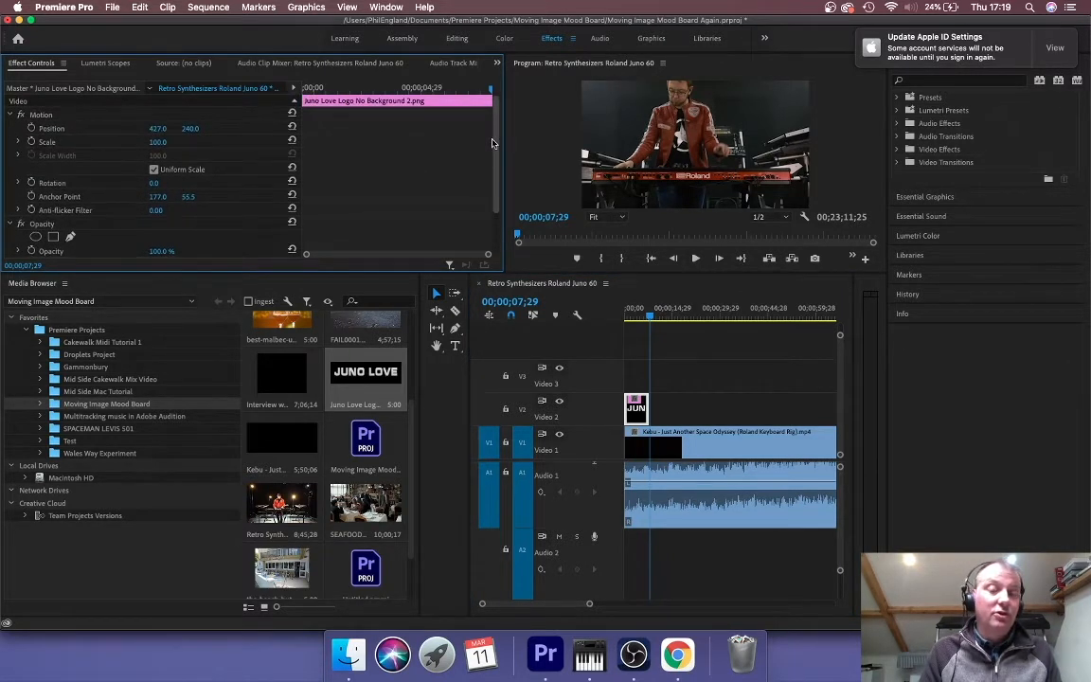
pyautogui.moveTo(651, 315); pyautogui.dragTo(615, 319)
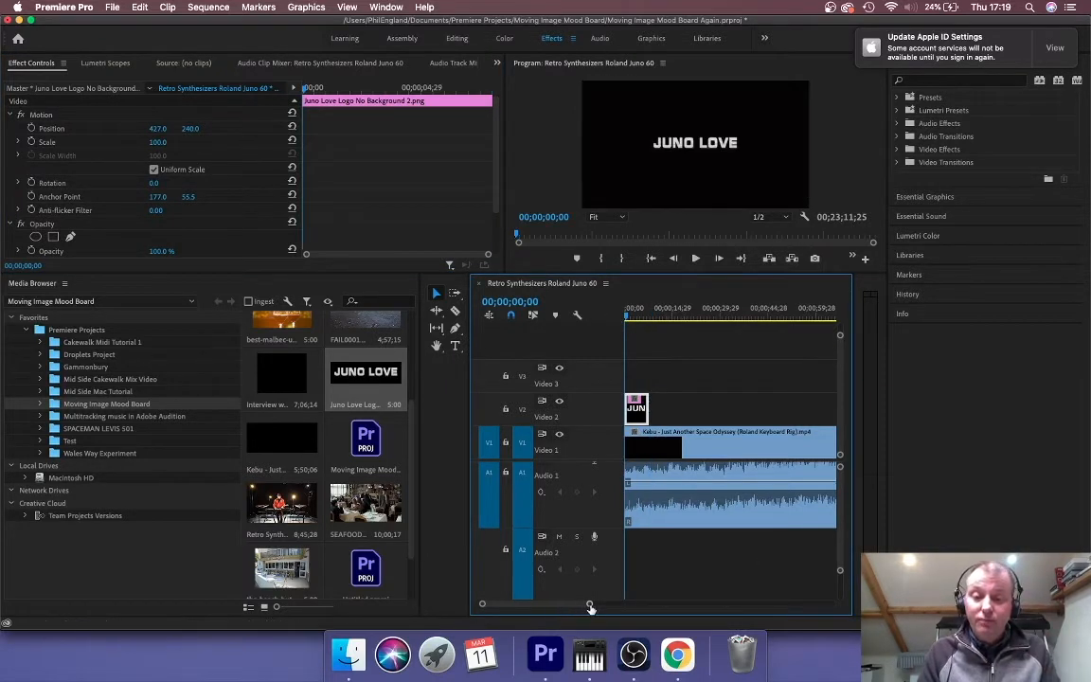
pyautogui.moveTo(589, 607)
pyautogui.mouseDown()
pyautogui.moveTo(604, 606)
pyautogui.moveTo(555, 609)
pyautogui.moveTo(604, 614)
pyautogui.mouseUp()
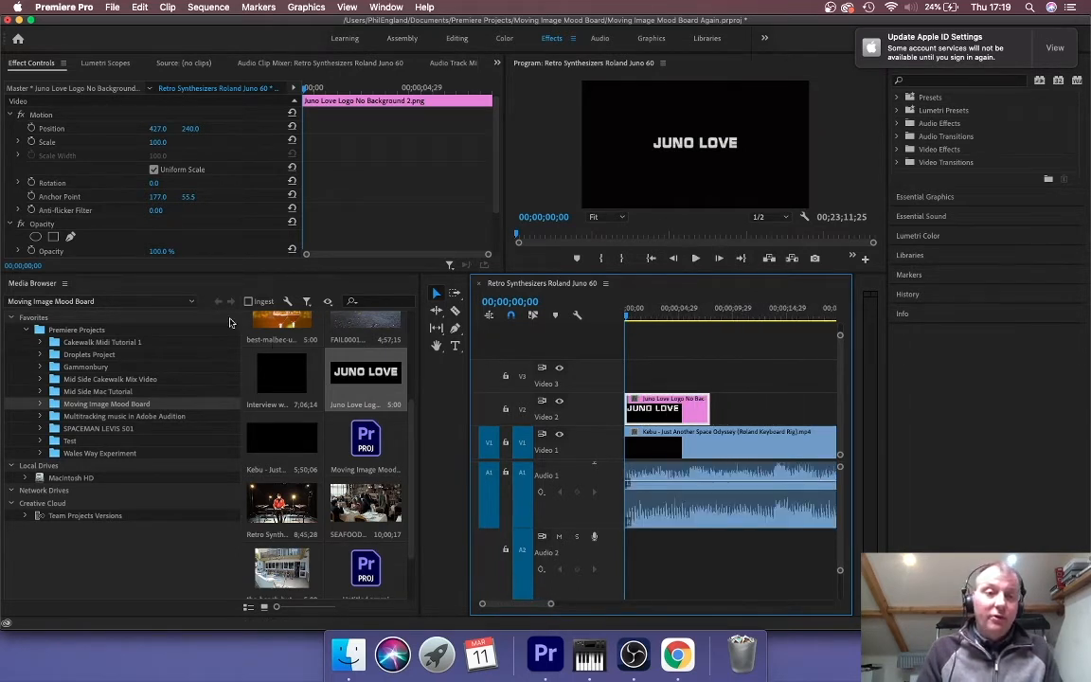
pyautogui.click(31, 142)
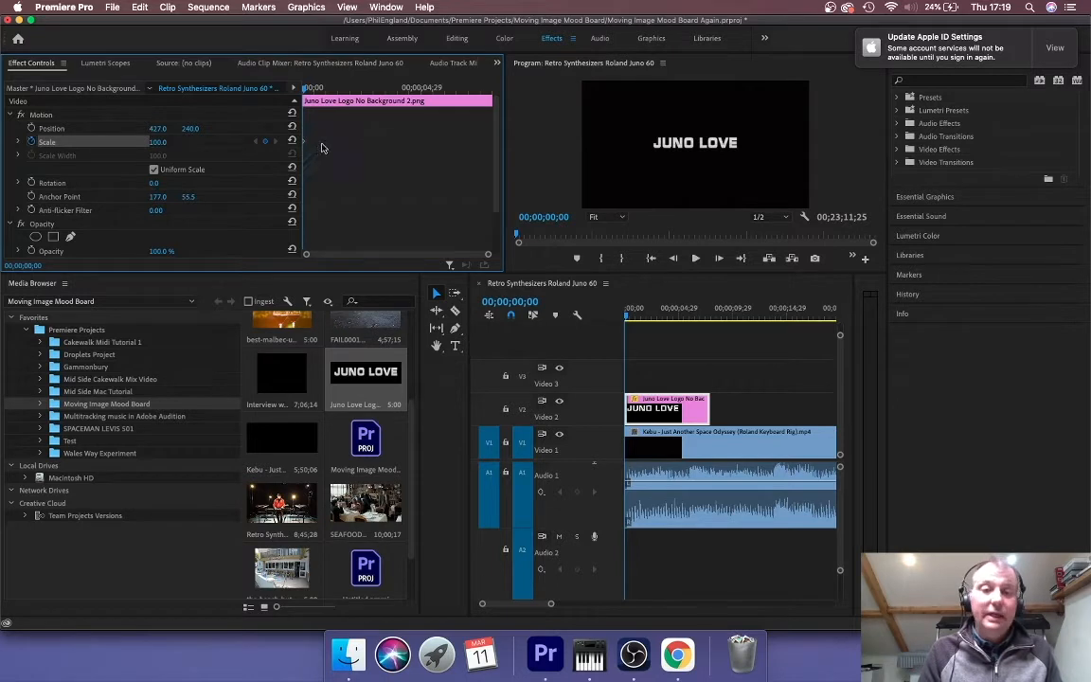
pyautogui.moveTo(157, 144); pyautogui.dragTo(294, 144)
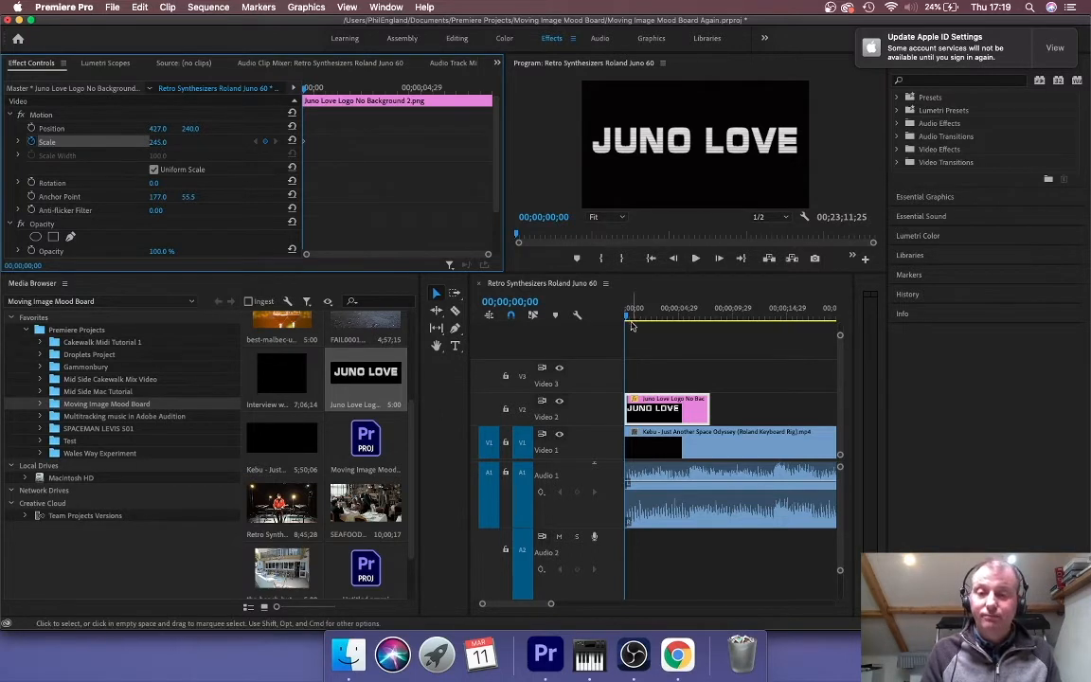
# Add a Scale keyframe of 15 at 00;00;07;24 near the logo's end and play the animation from the start
pyautogui.moveTo(627, 317); pyautogui.dragTo(712, 332)
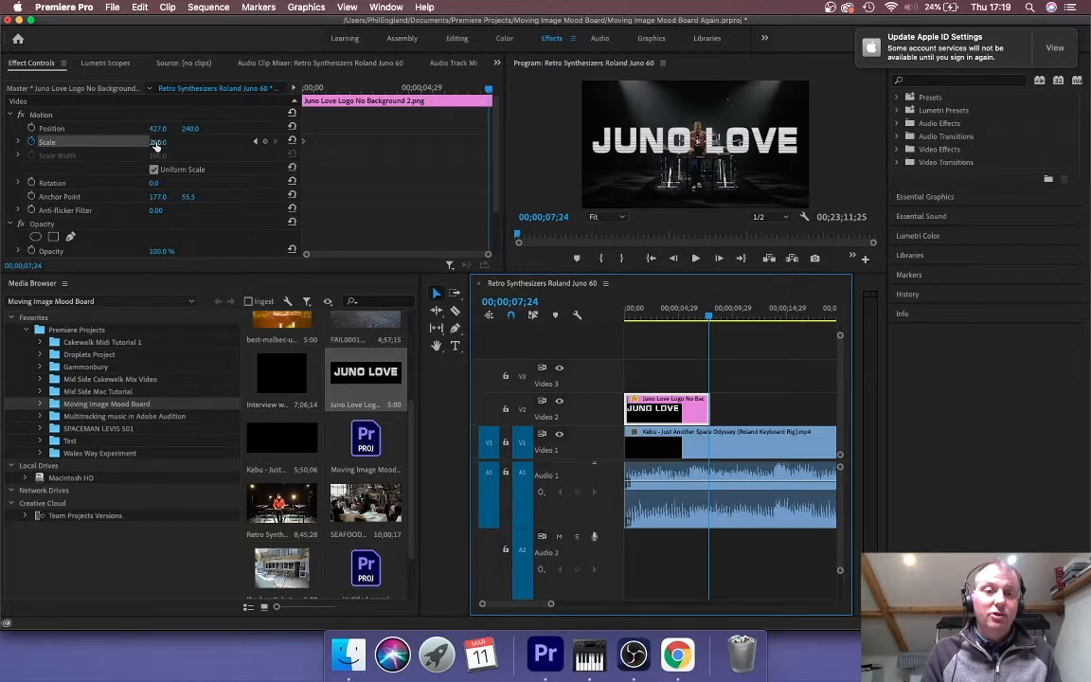
pyautogui.moveTo(157, 145)
pyautogui.mouseDown()
pyautogui.moveTo(100, 144)
pyautogui.moveTo(151, 142)
pyautogui.mouseUp()
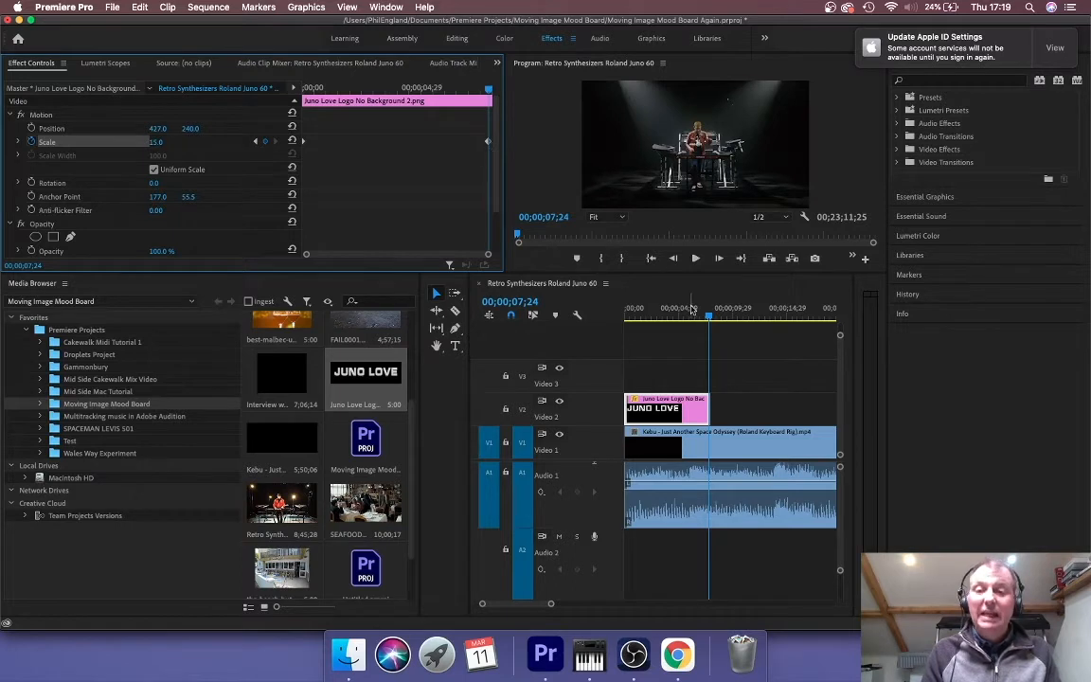
pyautogui.moveTo(711, 320); pyautogui.dragTo(572, 318)
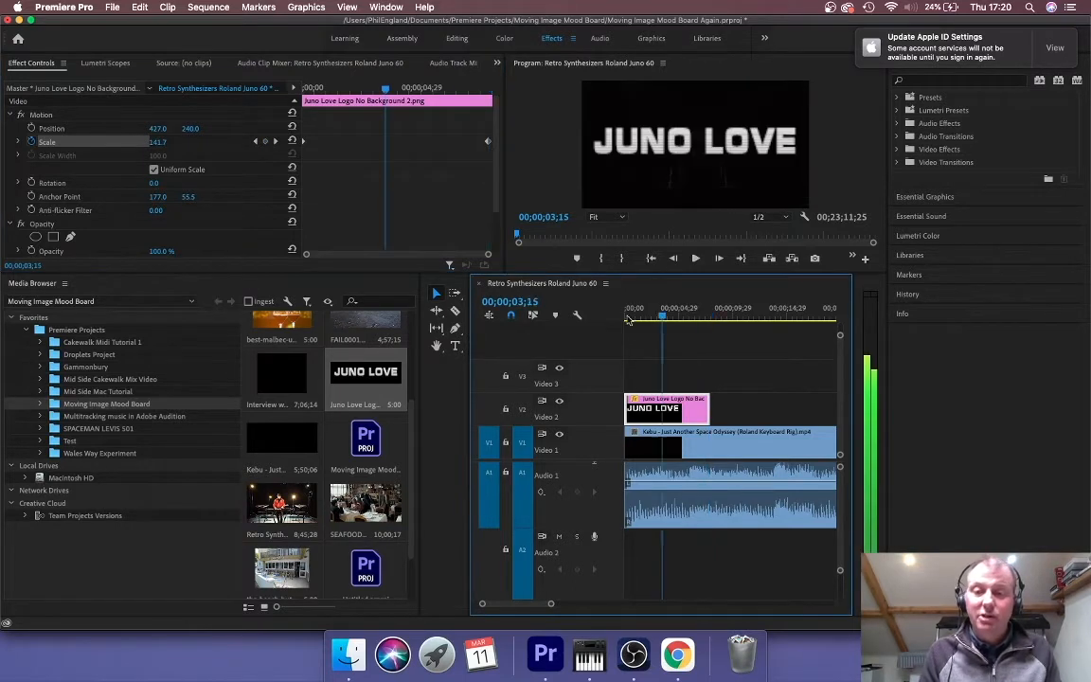
pyautogui.press('space')
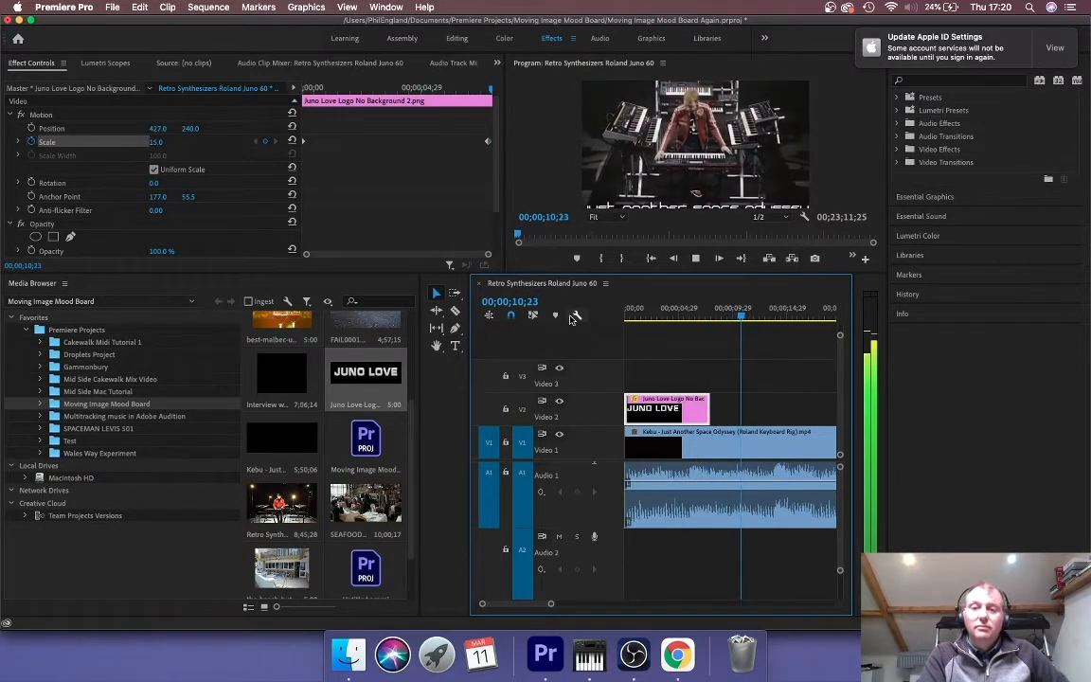
pyautogui.press('space')
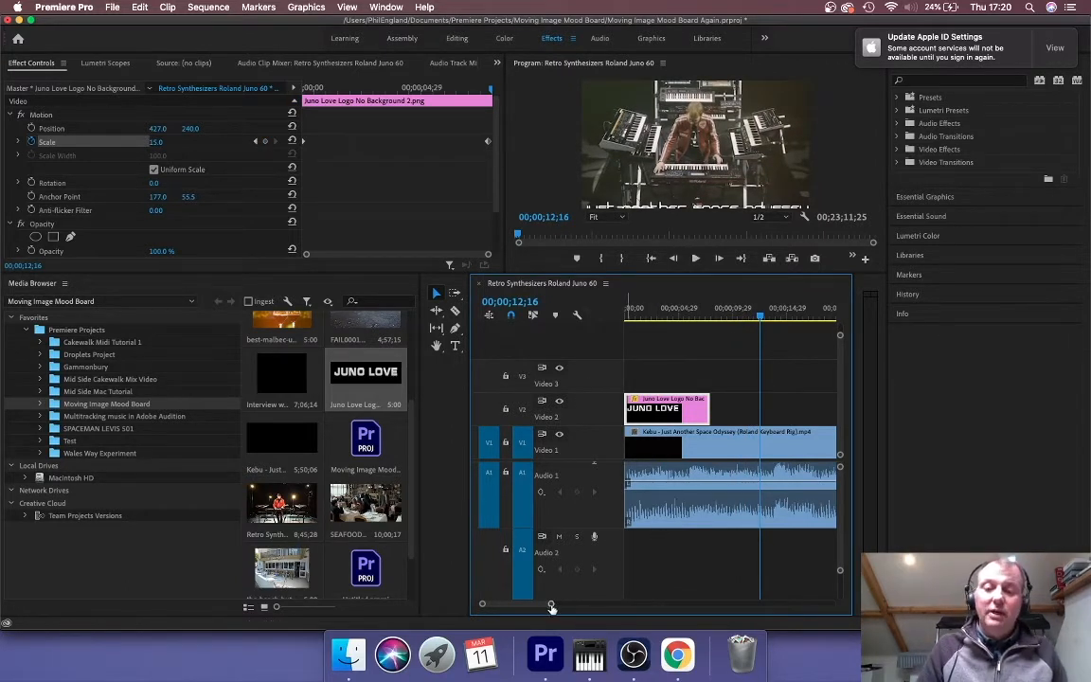
# Move the Retro Synthesizers Roland Juno 60 clip on Video 2 and Audio 2 to start at about 00;00;31;26
pyautogui.moveTo(550, 603); pyautogui.dragTo(608, 603)
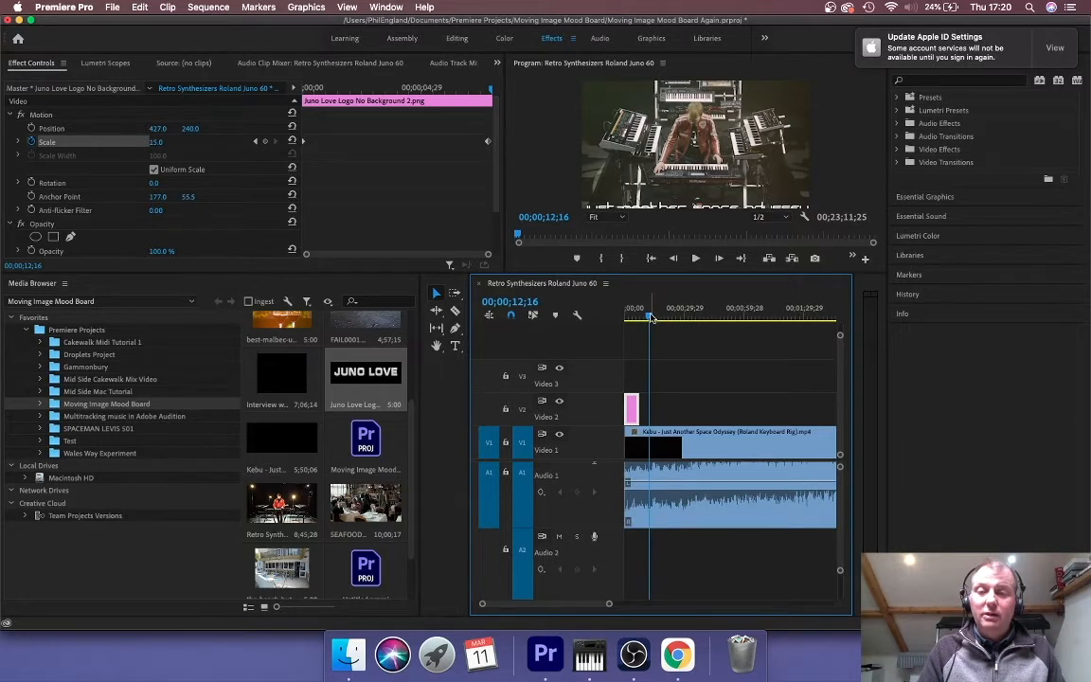
pyautogui.moveTo(650, 319); pyautogui.dragTo(680, 323)
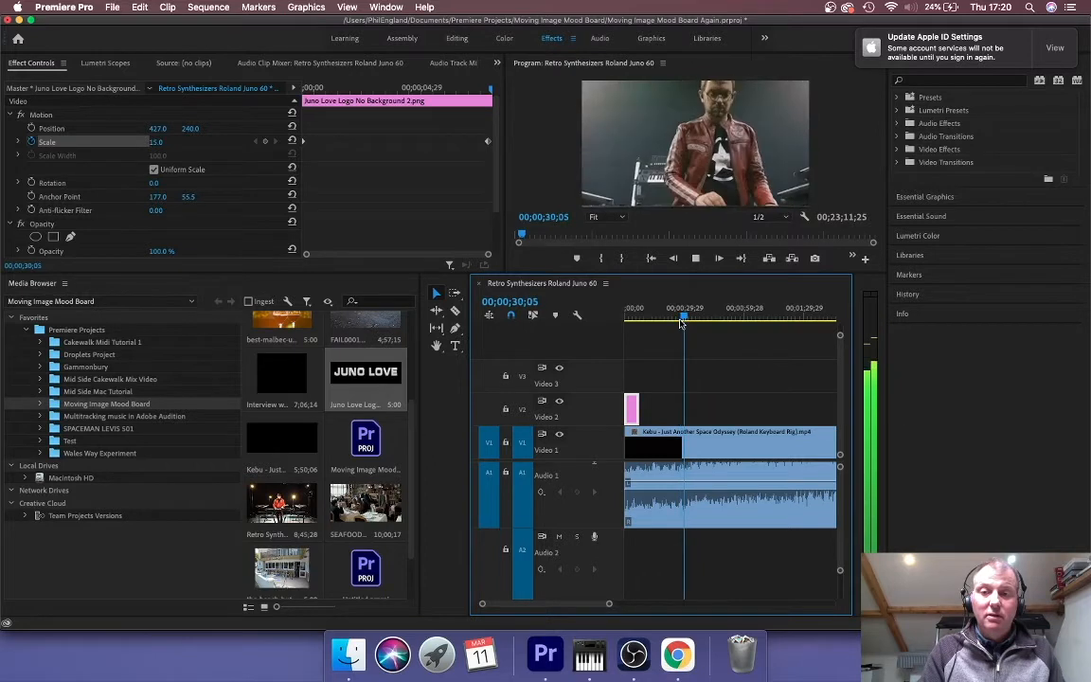
pyautogui.press('space')
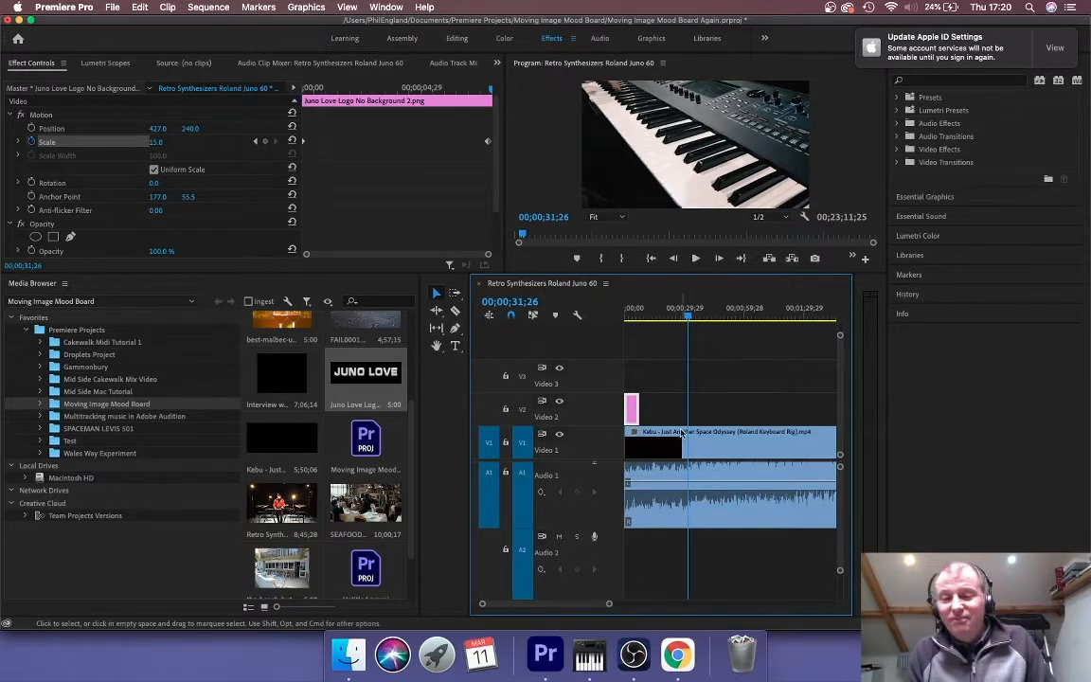
pyautogui.moveTo(573, 606); pyautogui.dragTo(672, 617)
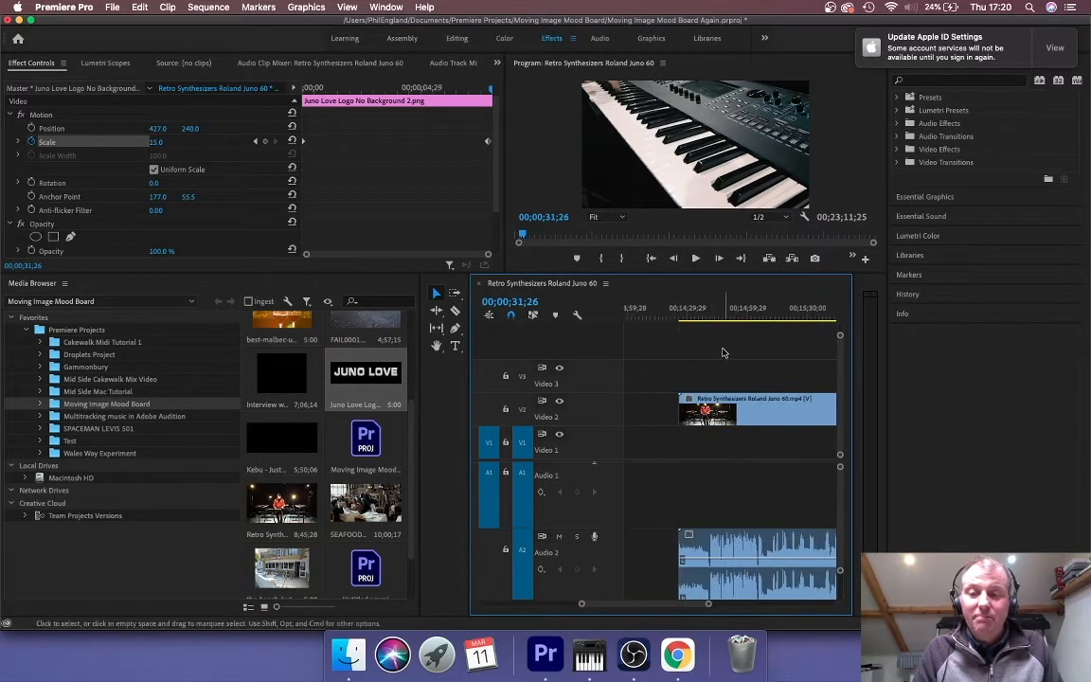
pyautogui.moveTo(721, 352); pyautogui.dragTo(718, 606)
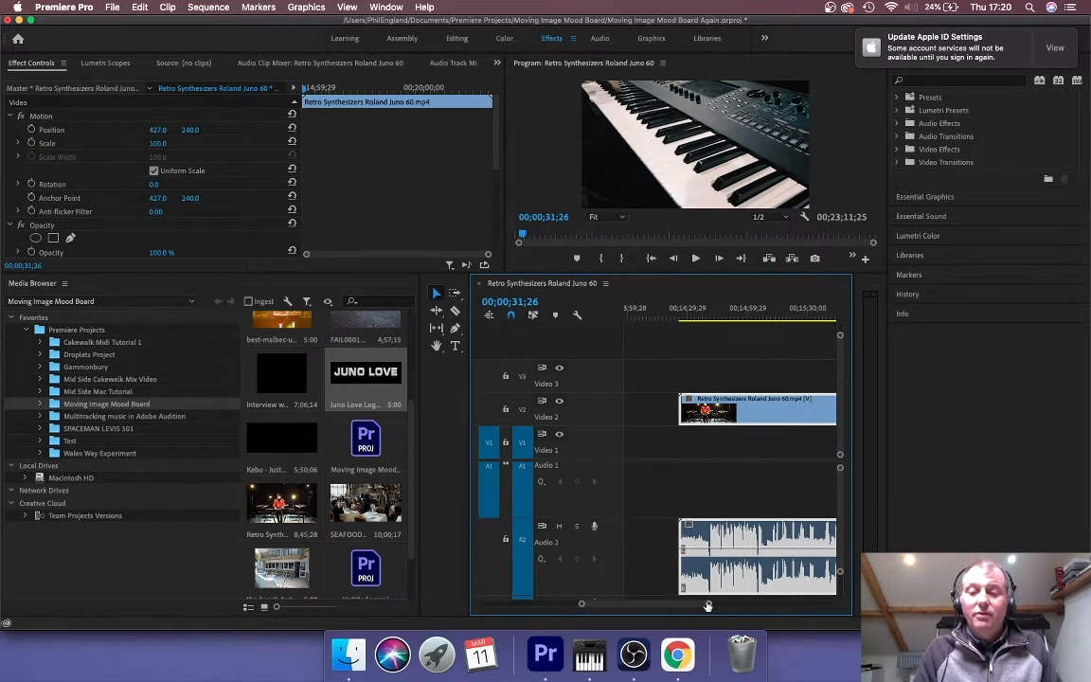
pyautogui.moveTo(707, 605); pyautogui.dragTo(820, 603)
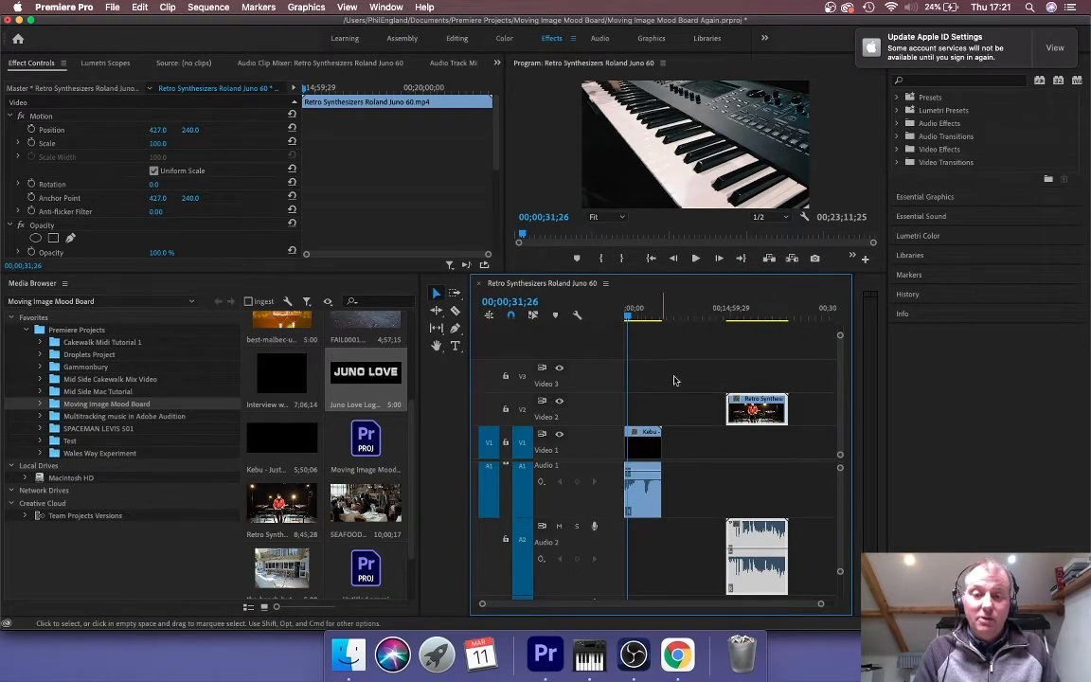
pyautogui.moveTo(761, 407); pyautogui.dragTo(669, 405)
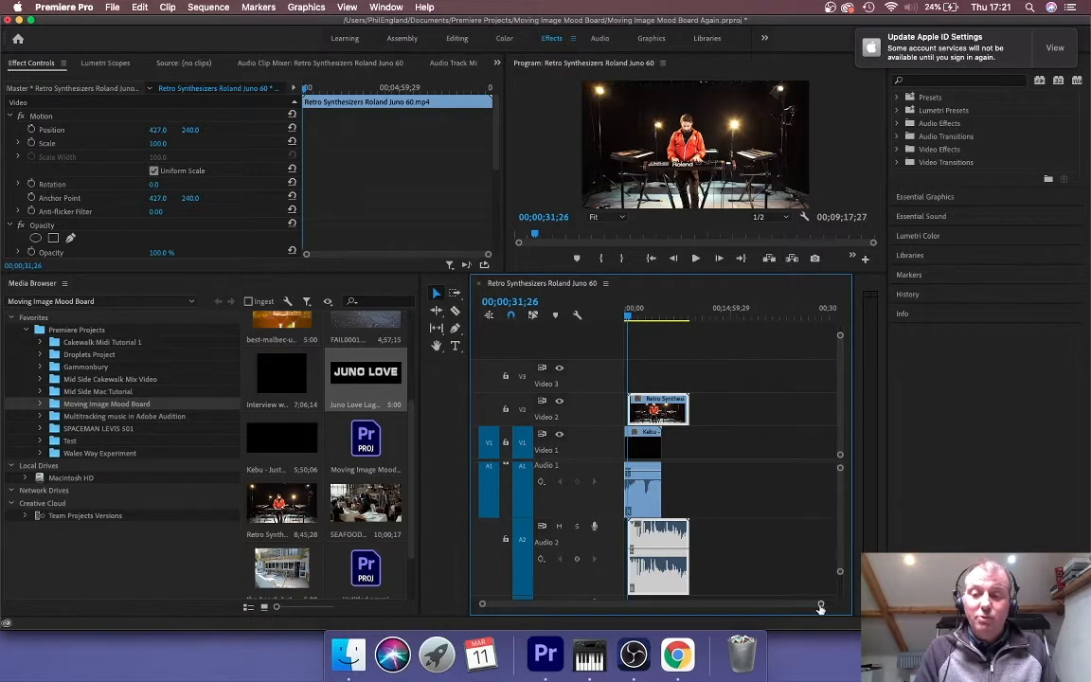
# Play the start of the Retro Synthesizers clip over the Kebu clip, and solo Audio 2 to hear it alone
pyautogui.moveTo(821, 606); pyautogui.dragTo(711, 600)
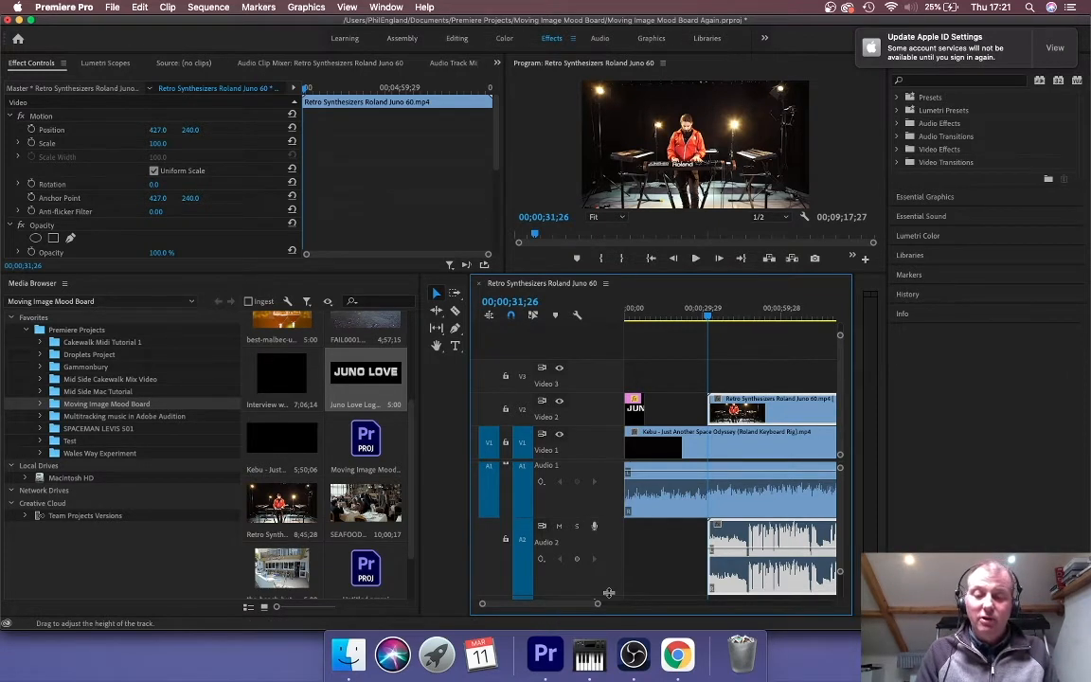
pyautogui.press('space')
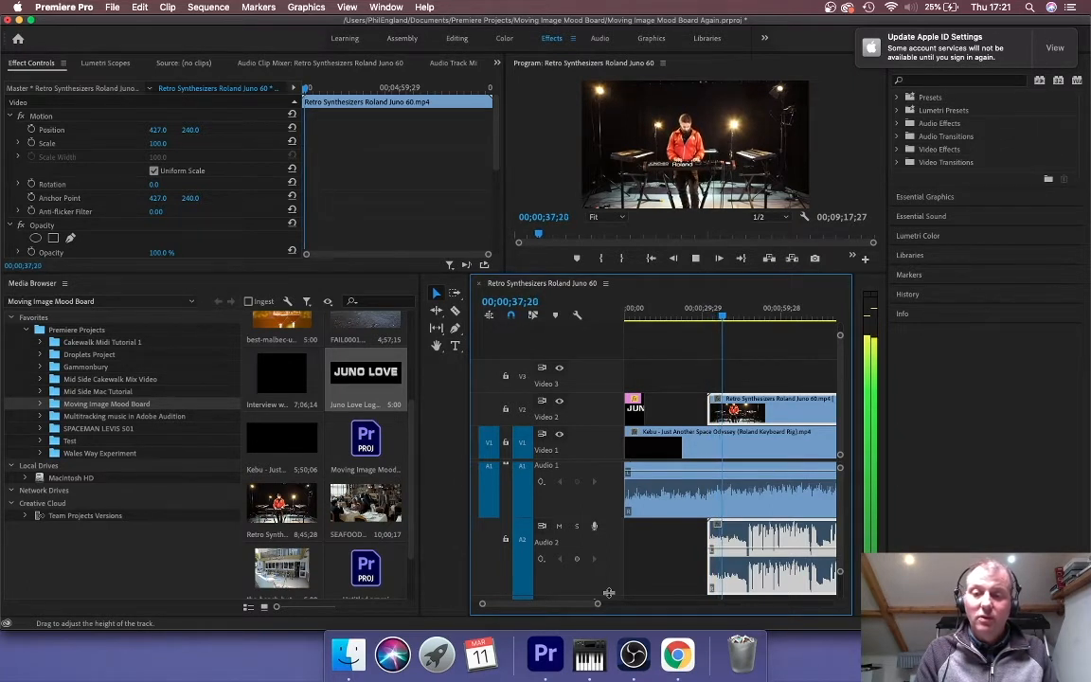
pyautogui.press('space')
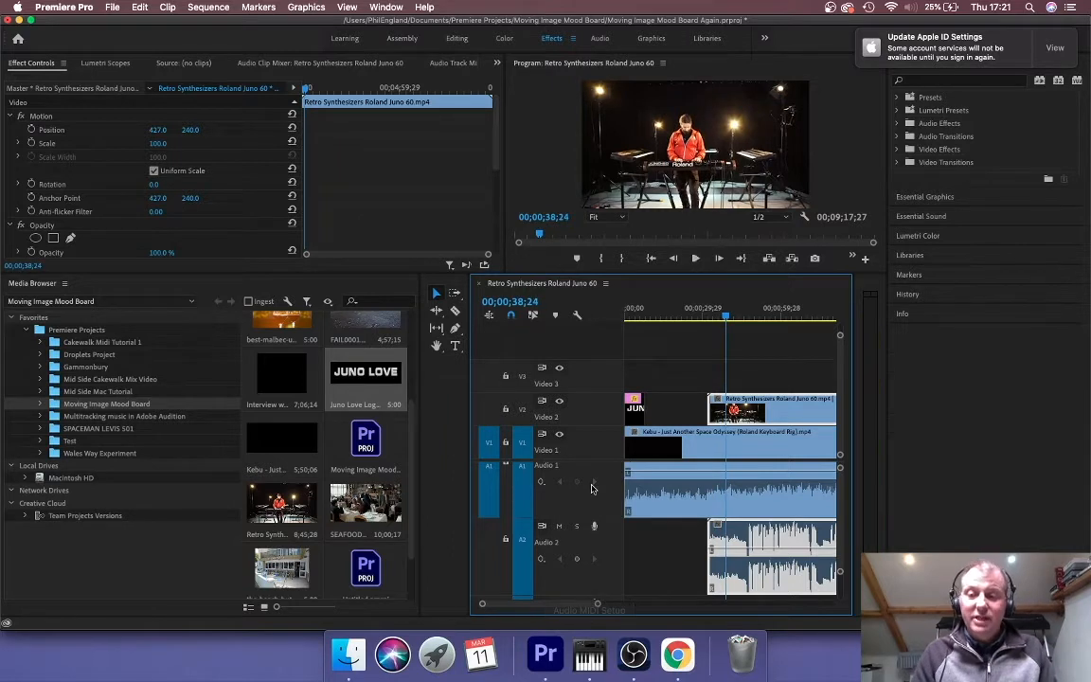
pyautogui.moveTo(727, 318); pyautogui.dragTo(707, 316)
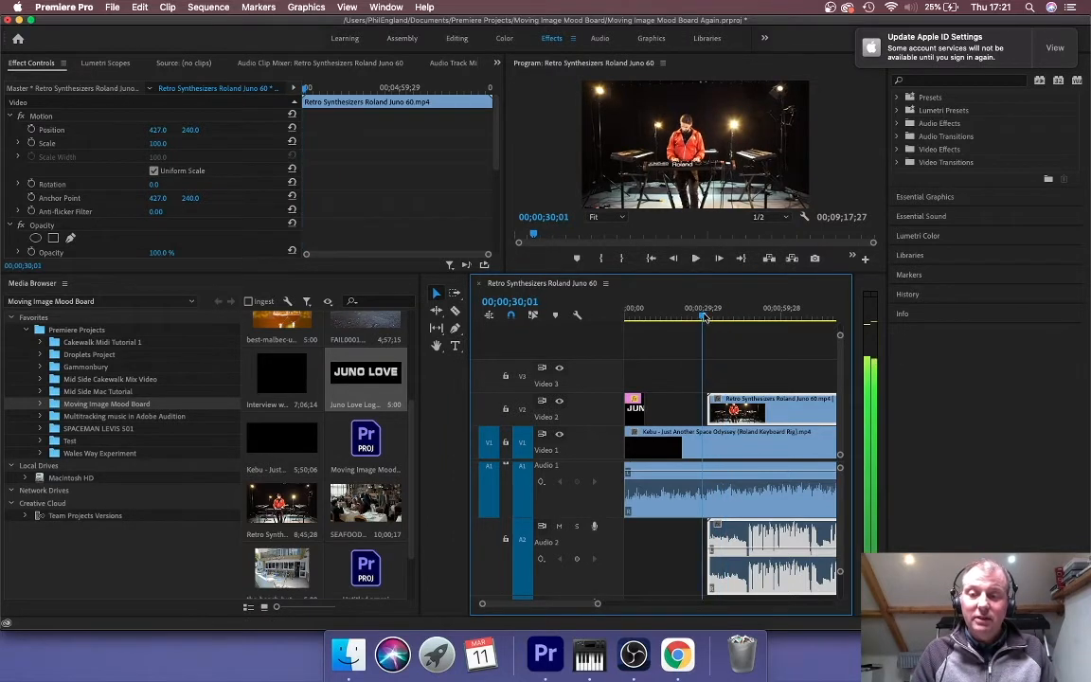
pyautogui.press('space')
pyautogui.click(576, 526)
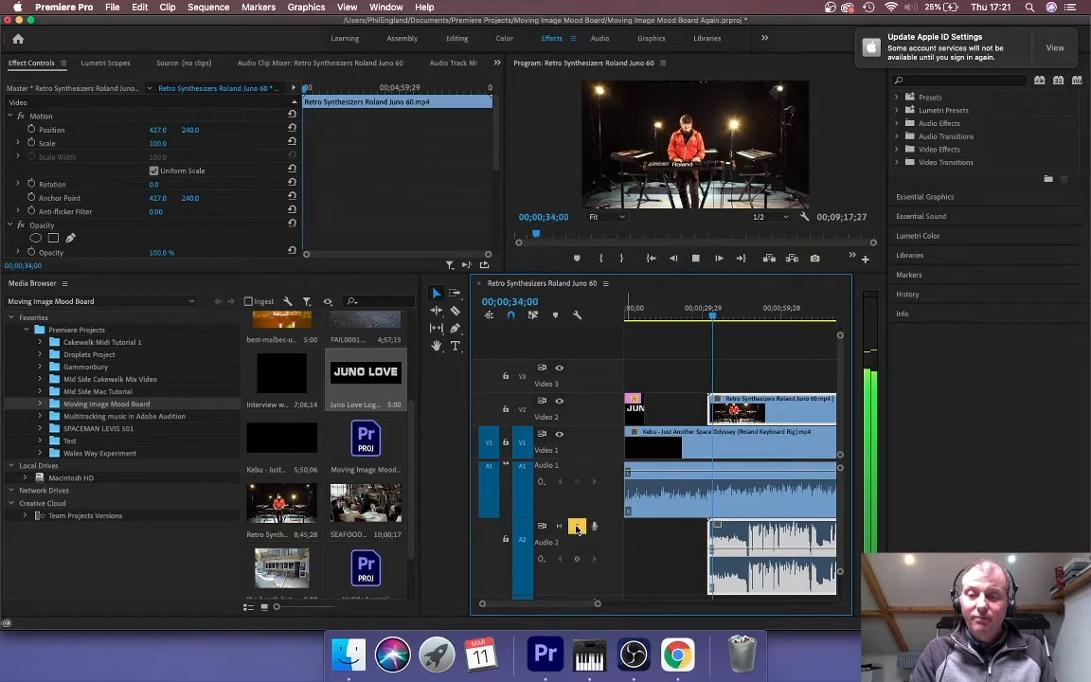
pyautogui.press('space')
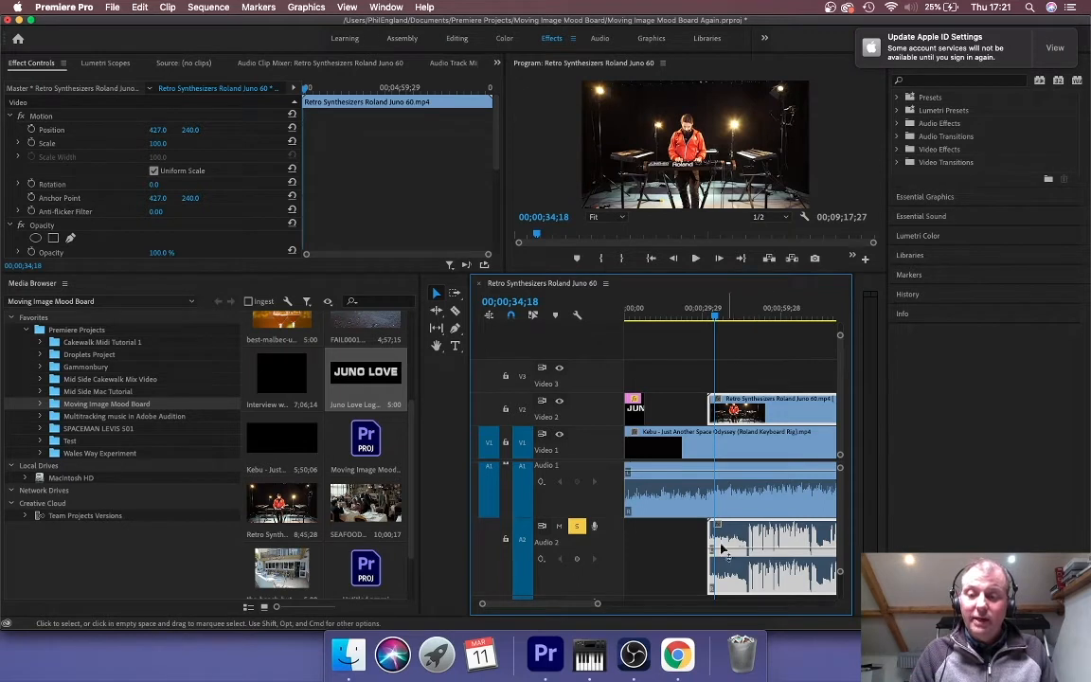
# Try to trim the start of the linked Retro Synthesizers audio to where its loud waveform begins, and undo the trim
pyautogui.moveTo(711, 549); pyautogui.dragTo(748, 560)
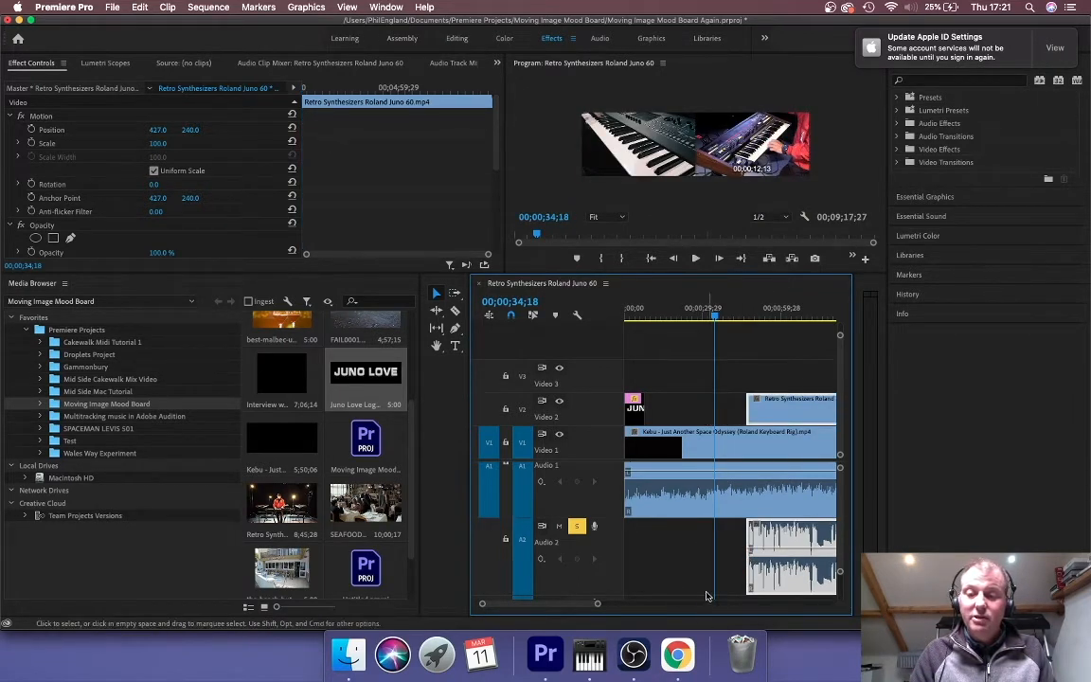
pyautogui.click(142, 8)
pyautogui.click(152, 25)
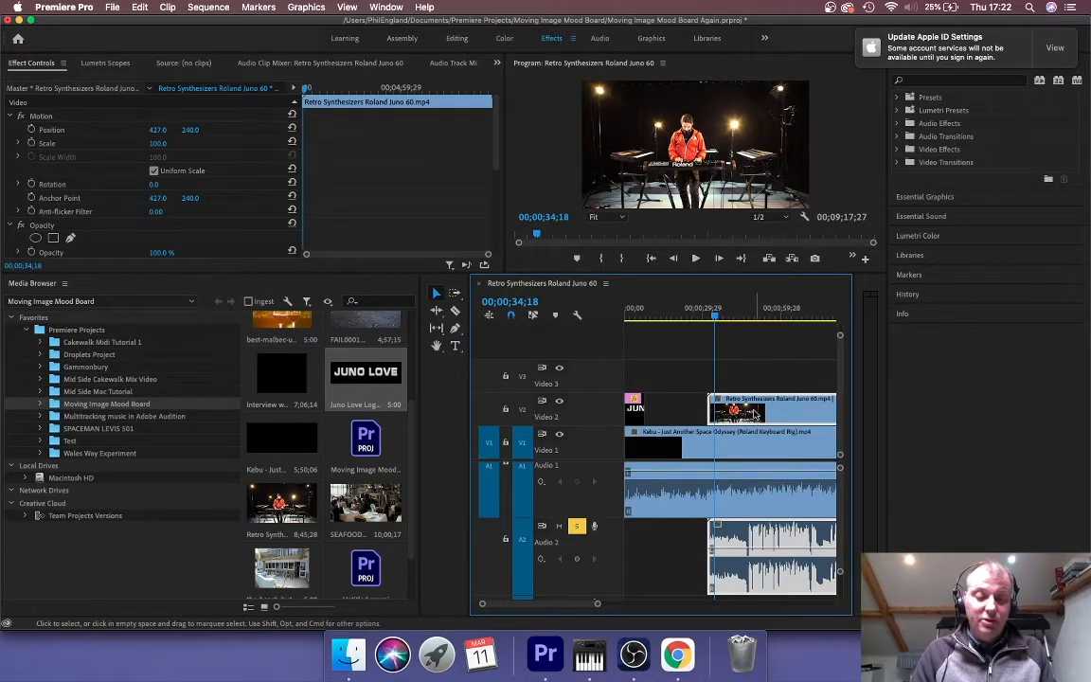
# Unlink the Retro Synthesizers clip's video and audio, and trim only the audio's start to about 47 seconds
pyautogui.rightClick(754, 414)
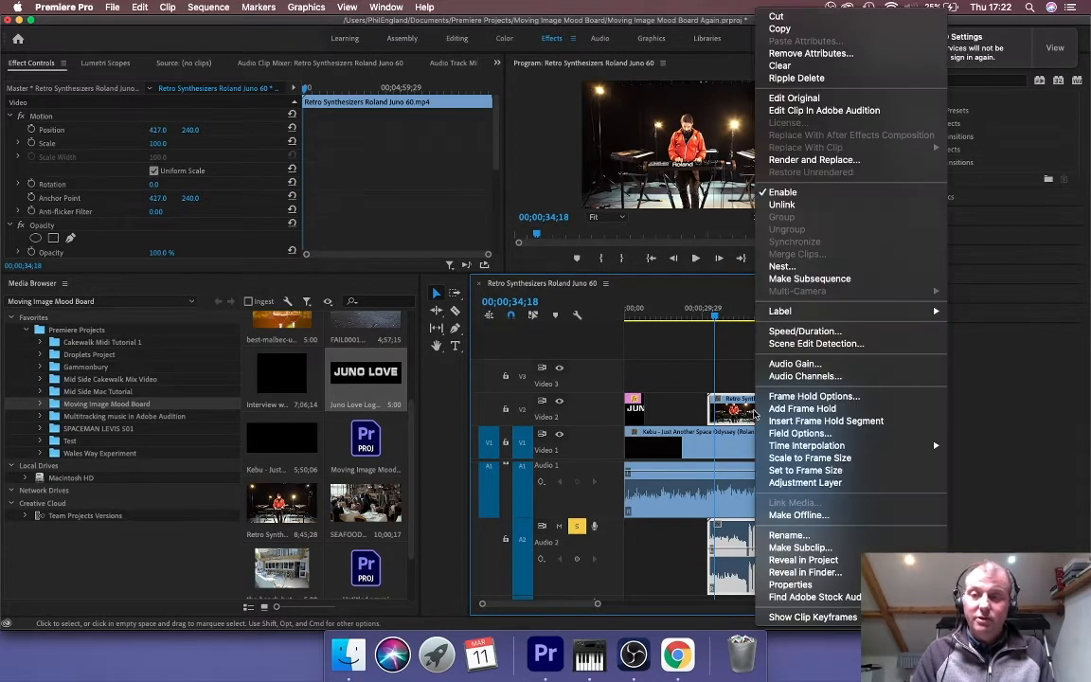
pyautogui.click(781, 205)
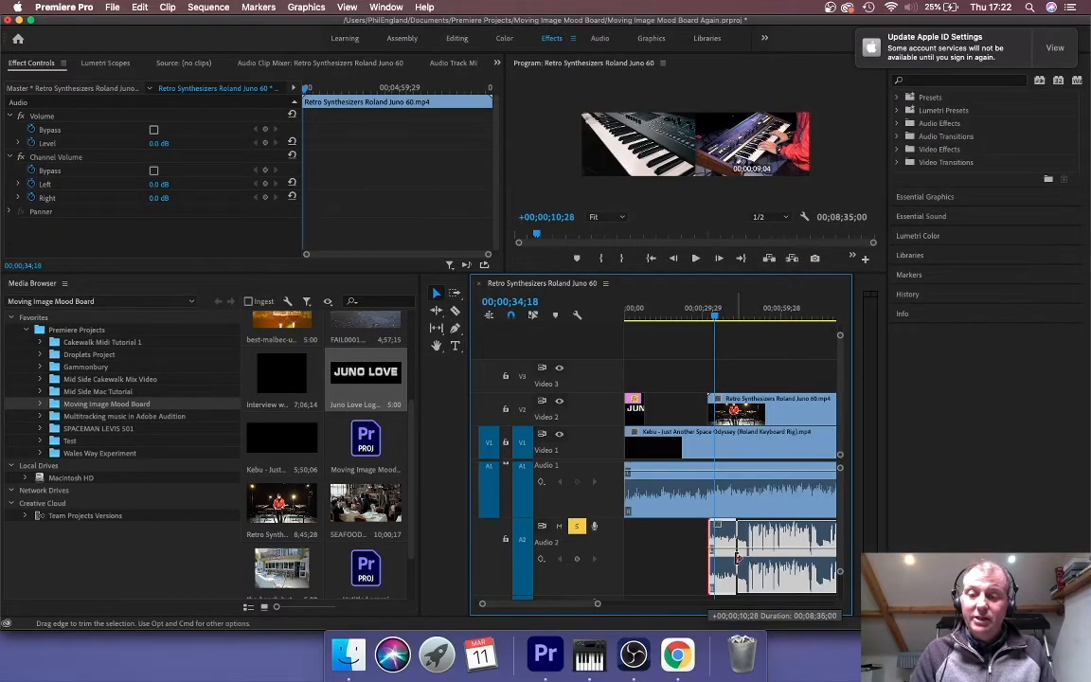
pyautogui.moveTo(737, 556); pyautogui.dragTo(745, 557)
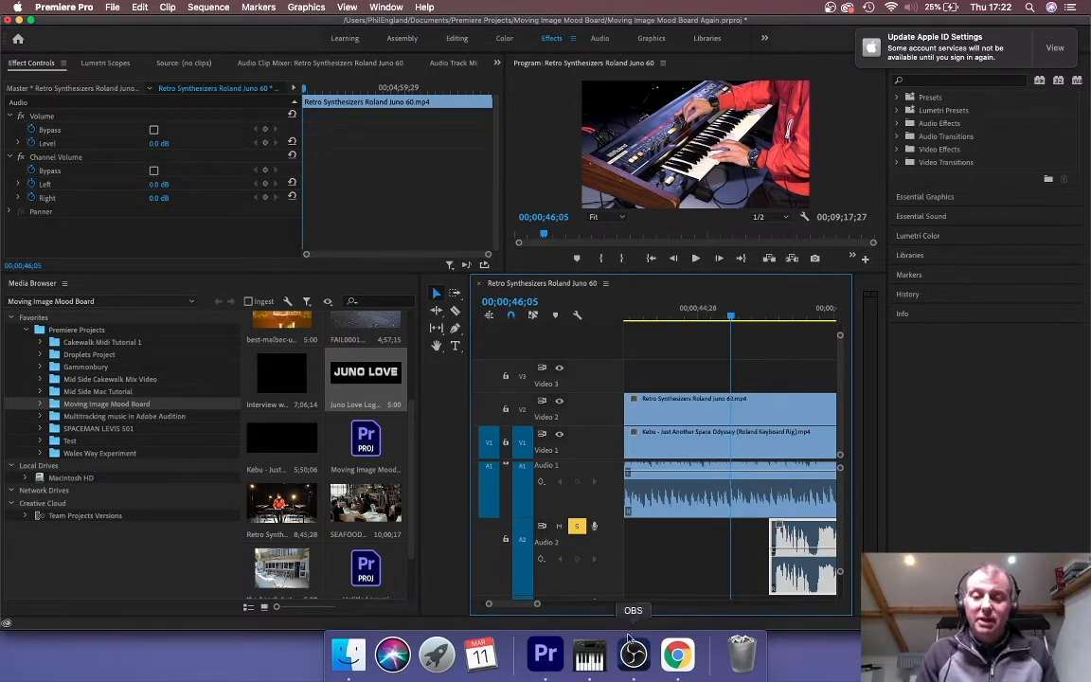
# Play the overlap of the Kebu and Retro Synthesizers clips from about 00;00;19;19, with solo turned off on Audio 2
pyautogui.moveTo(538, 604); pyautogui.dragTo(622, 617)
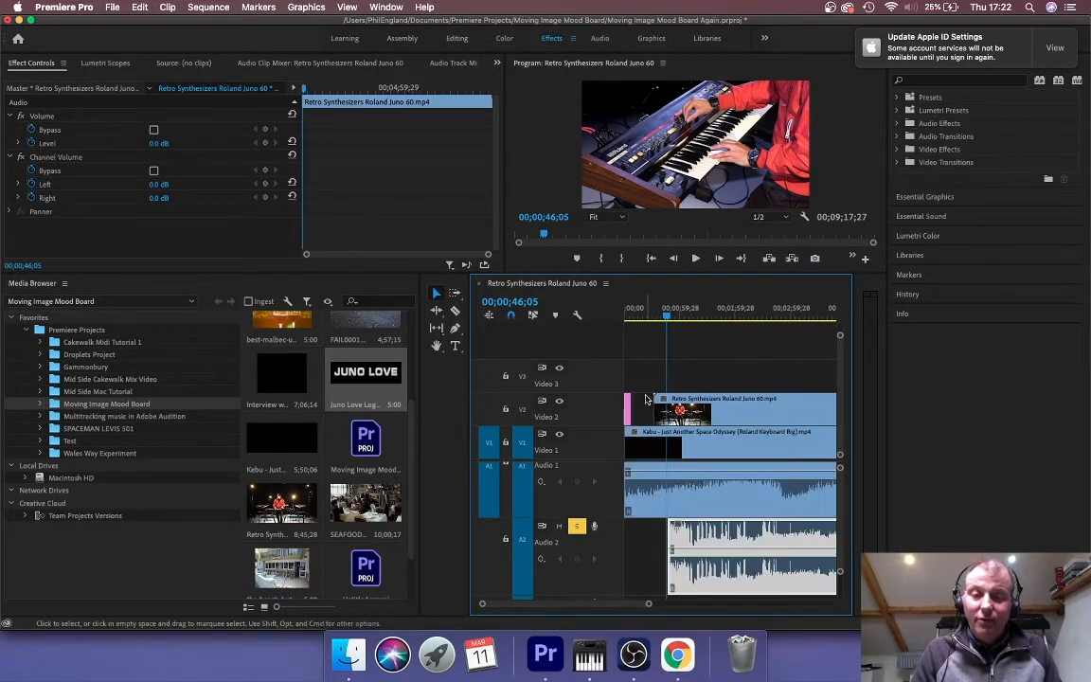
pyautogui.click(644, 316)
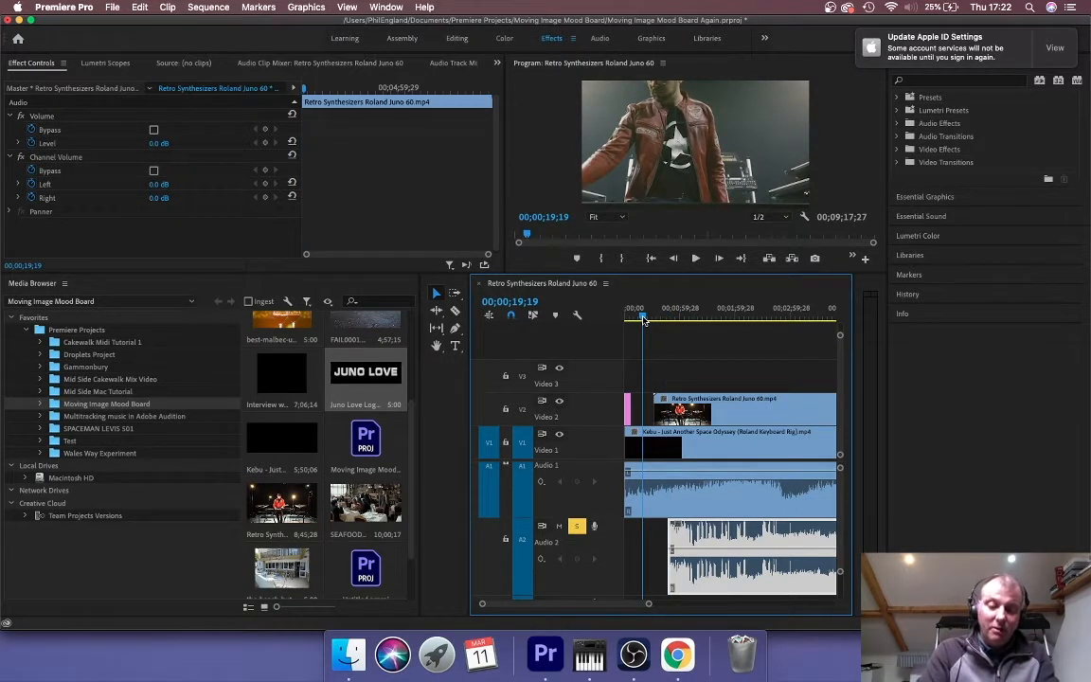
pyautogui.press('space')
pyautogui.click(576, 525)
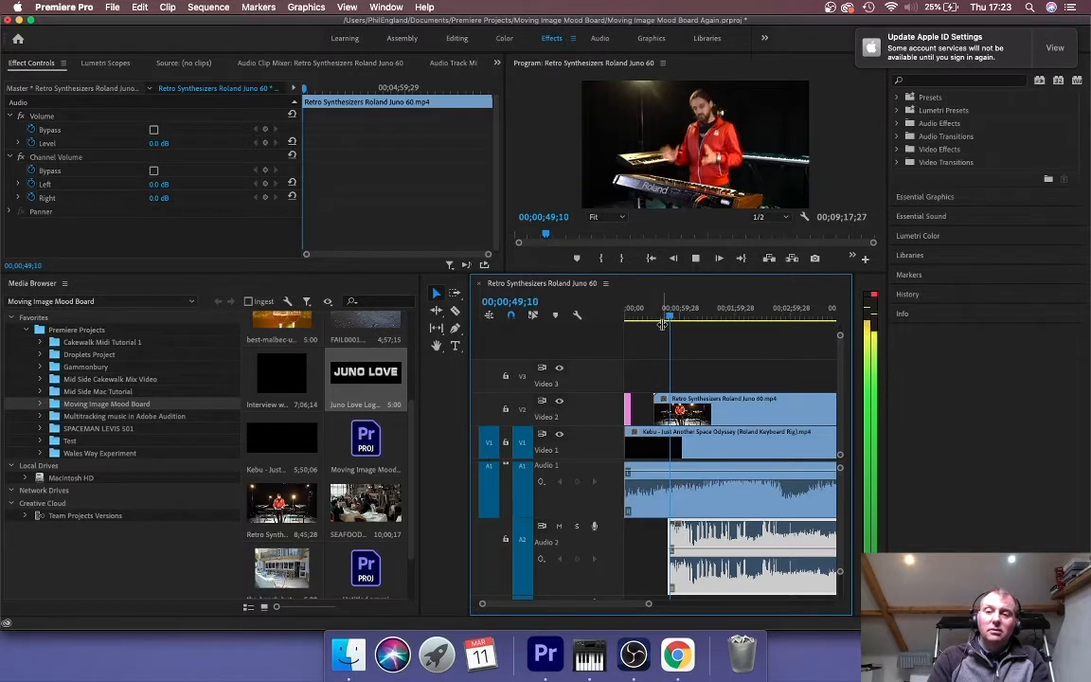
pyautogui.click(696, 259)
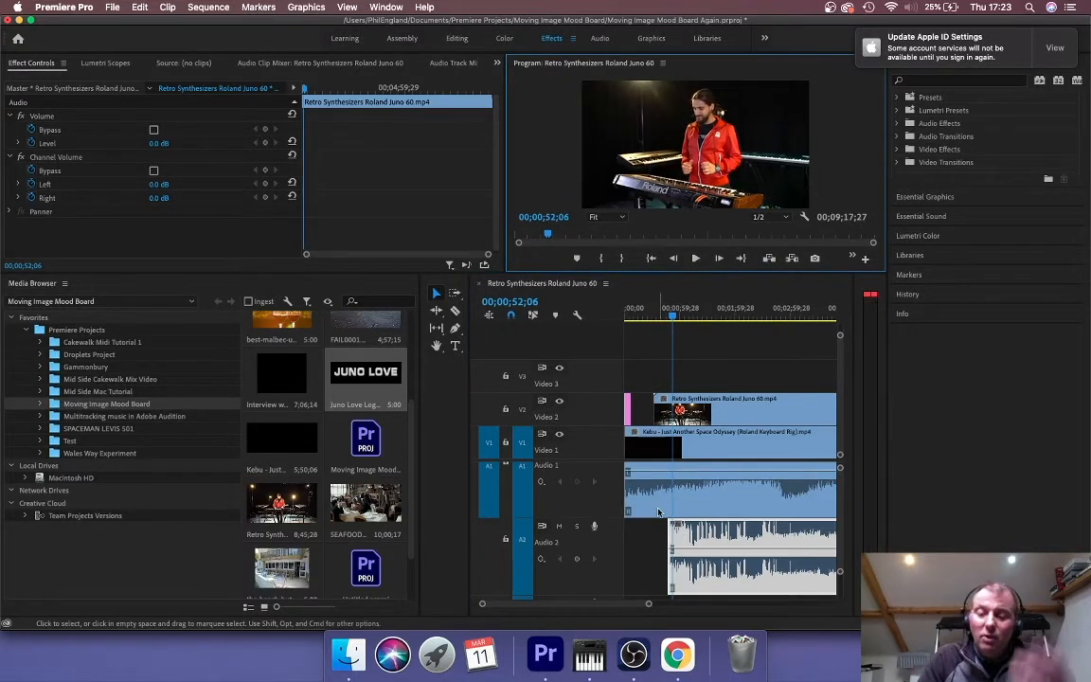
# Select the Retro Synthesizers video on Video 2 with its trimmed audio on Audio 2, and link them together again
pyautogui.moveTo(649, 606); pyautogui.dragTo(612, 603)
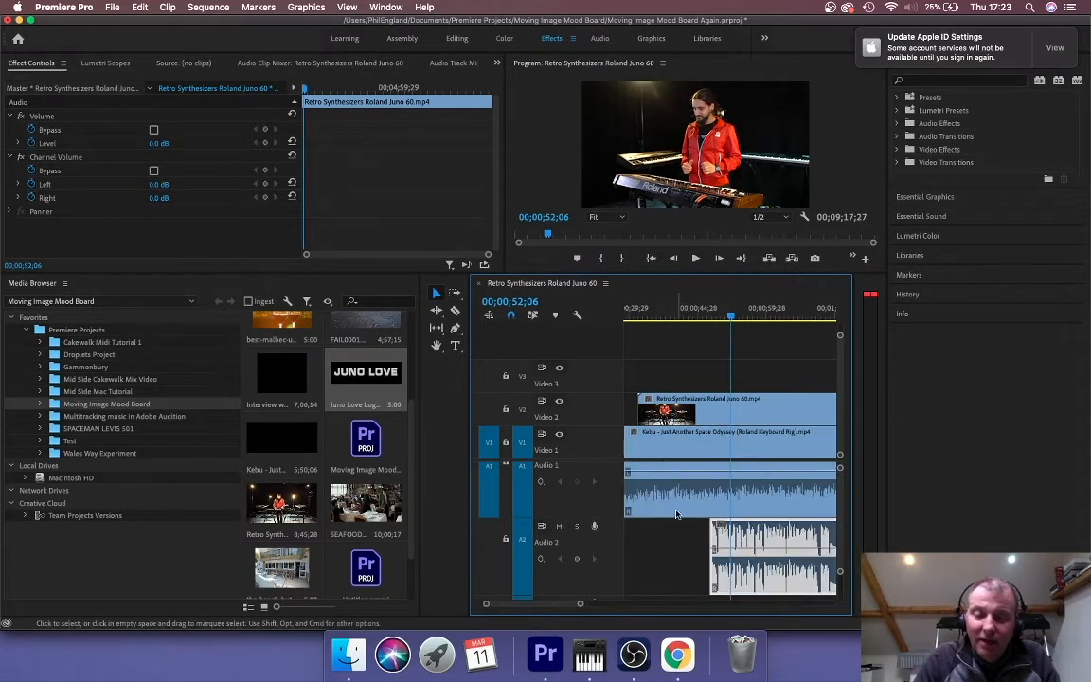
pyautogui.click(730, 409)
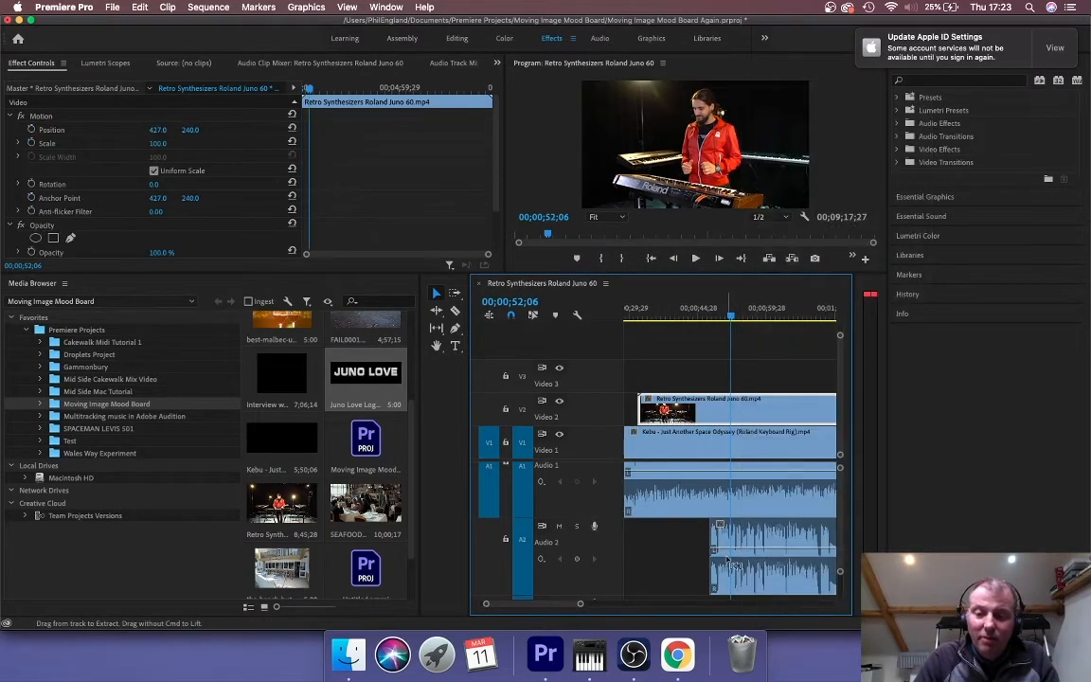
pyautogui.click(727, 554)
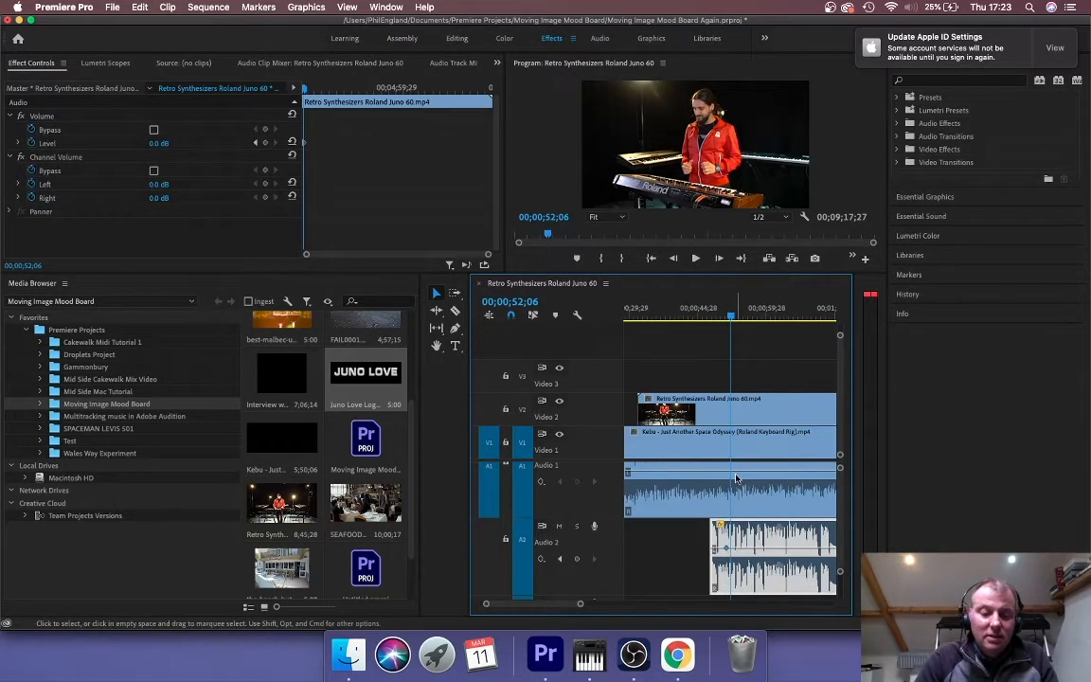
pyautogui.click(741, 417)
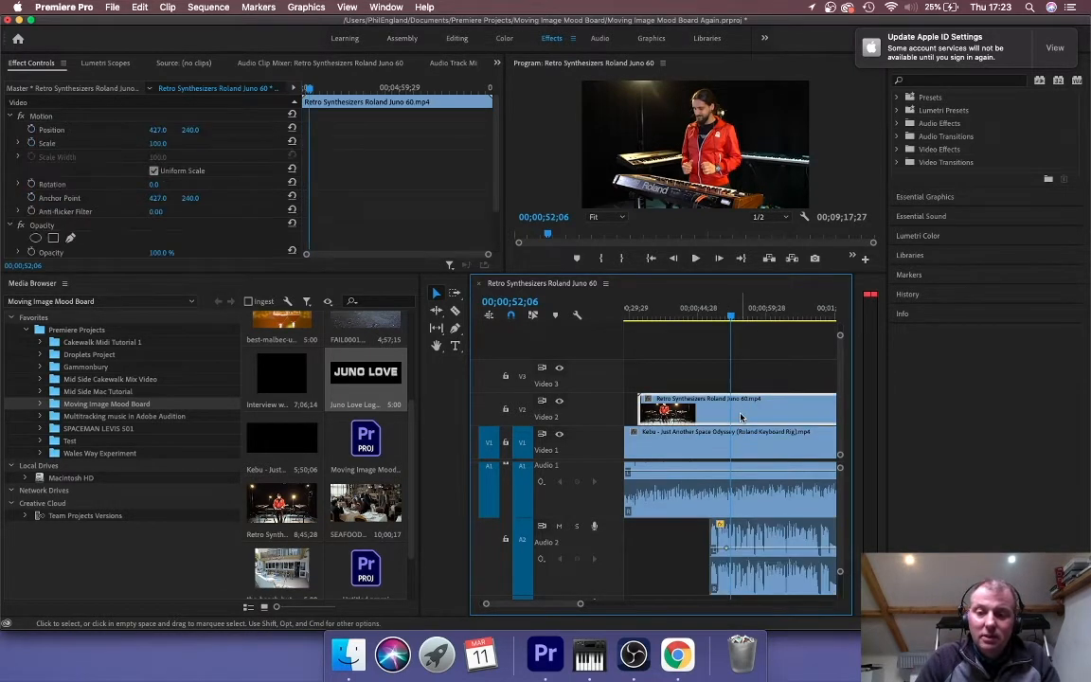
pyautogui.keyDown('shift'); pyautogui.click(759, 533); pyautogui.keyUp('shift')
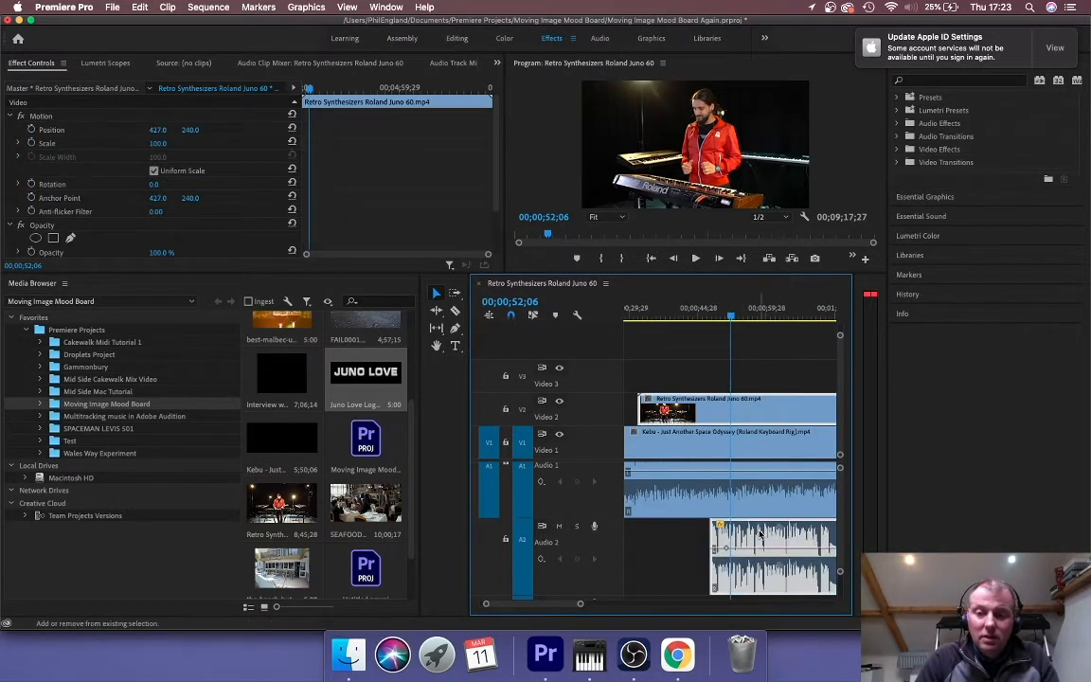
pyautogui.rightClick(723, 414)
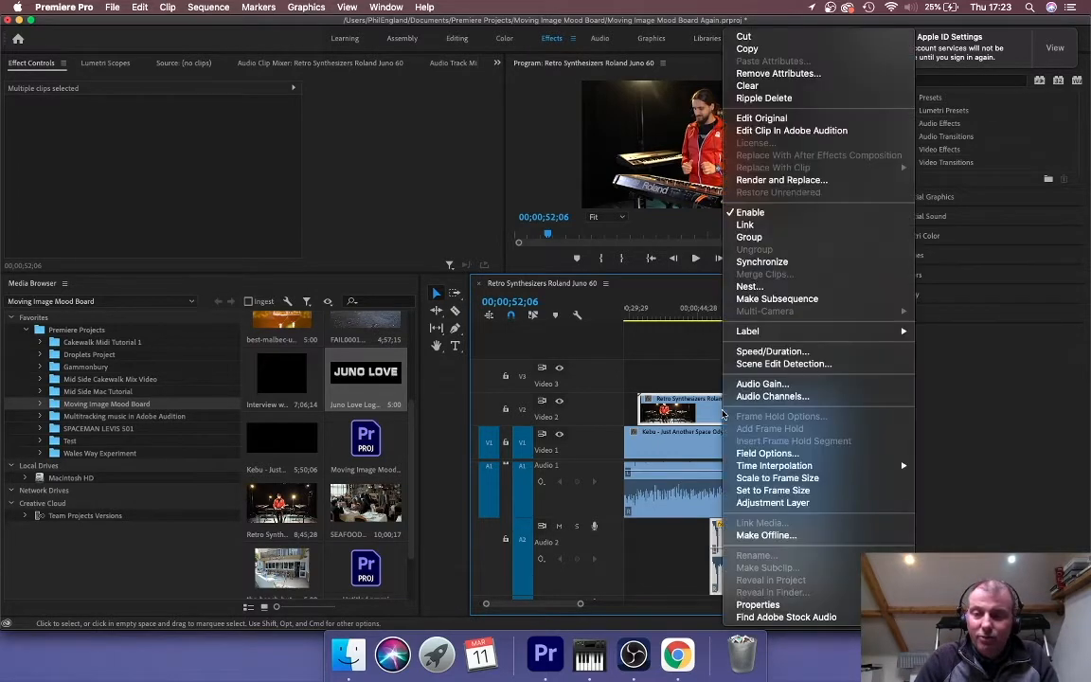
pyautogui.click(748, 221)
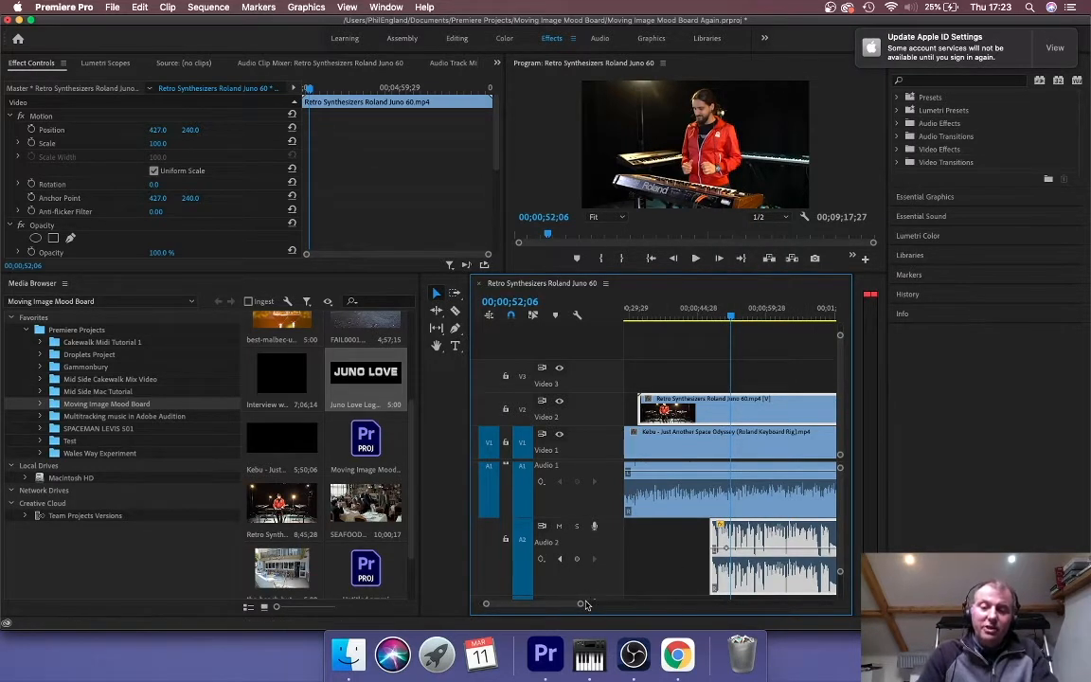
# Play the Kebu music around 31 seconds to find the beat, and move the linked Retro Synthesizers clip's video start to 00;00;31;09
pyautogui.moveTo(580, 607)
pyautogui.mouseDown()
pyautogui.moveTo(601, 606)
pyautogui.moveTo(580, 604)
pyautogui.mouseUp()
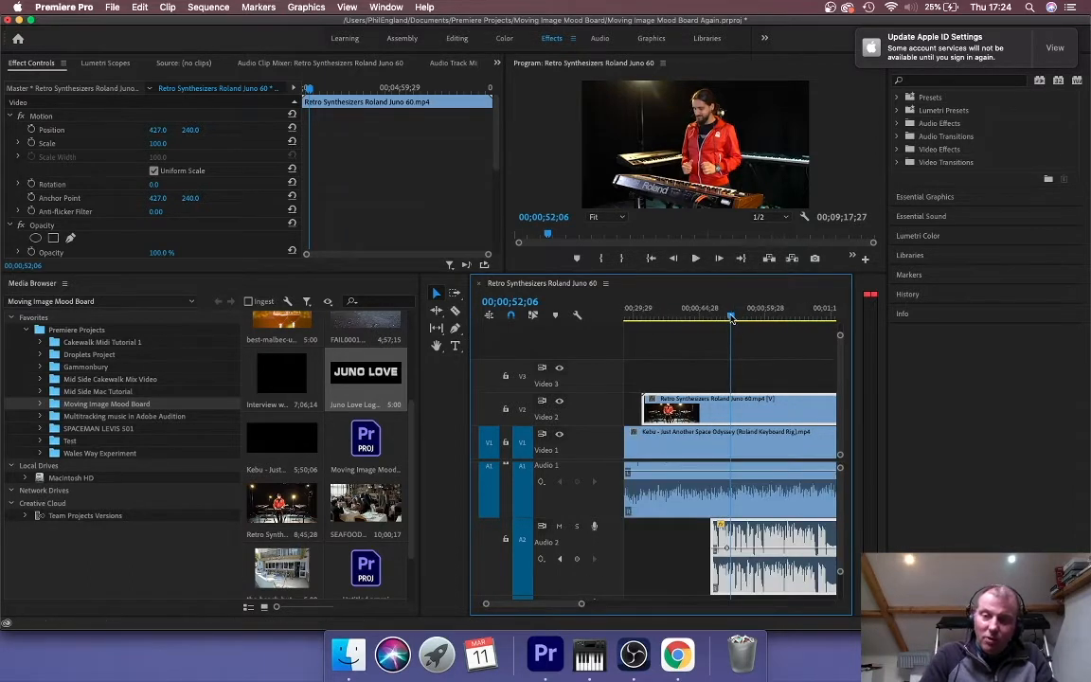
pyautogui.click(668, 317)
pyautogui.moveTo(668, 317); pyautogui.dragTo(635, 317)
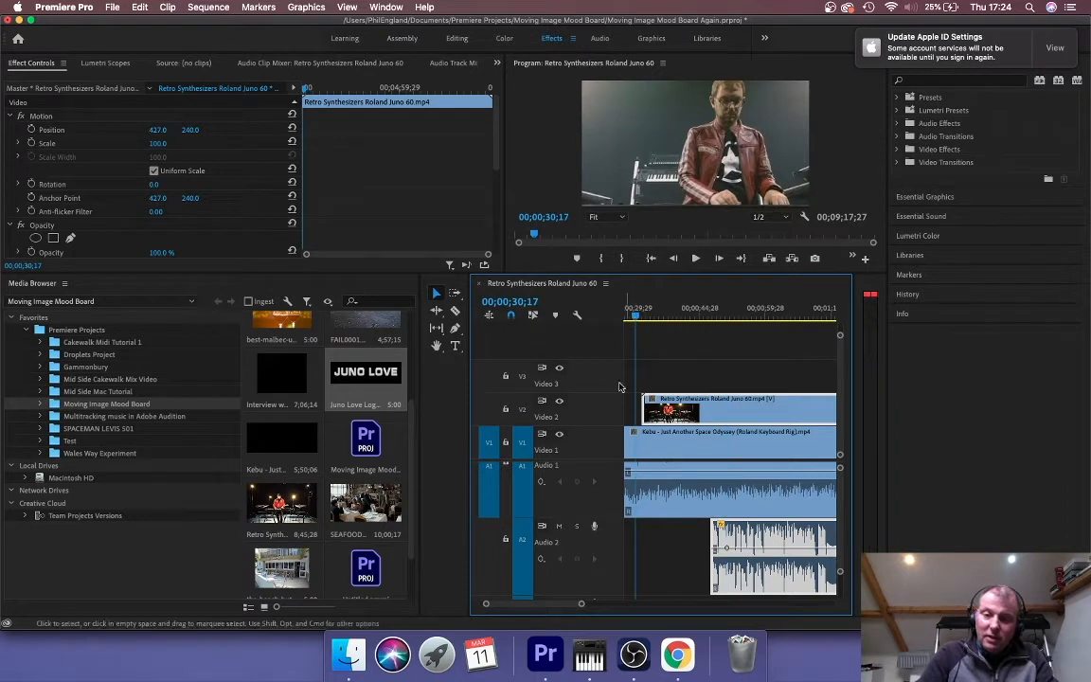
pyautogui.moveTo(583, 605); pyautogui.dragTo(504, 605)
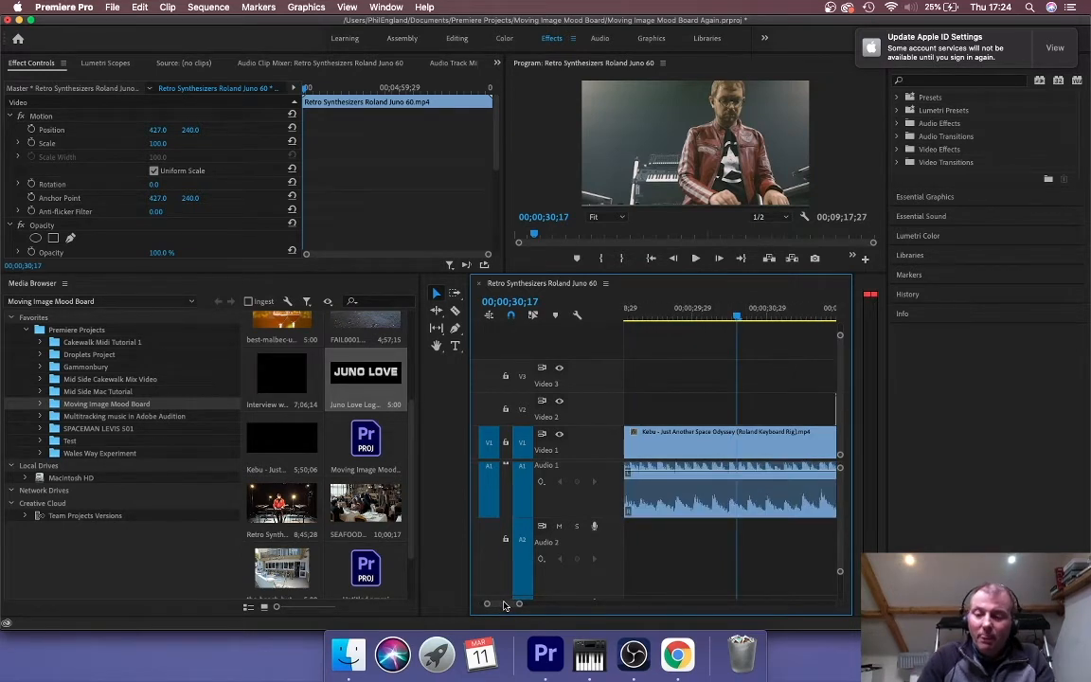
pyautogui.press('space')
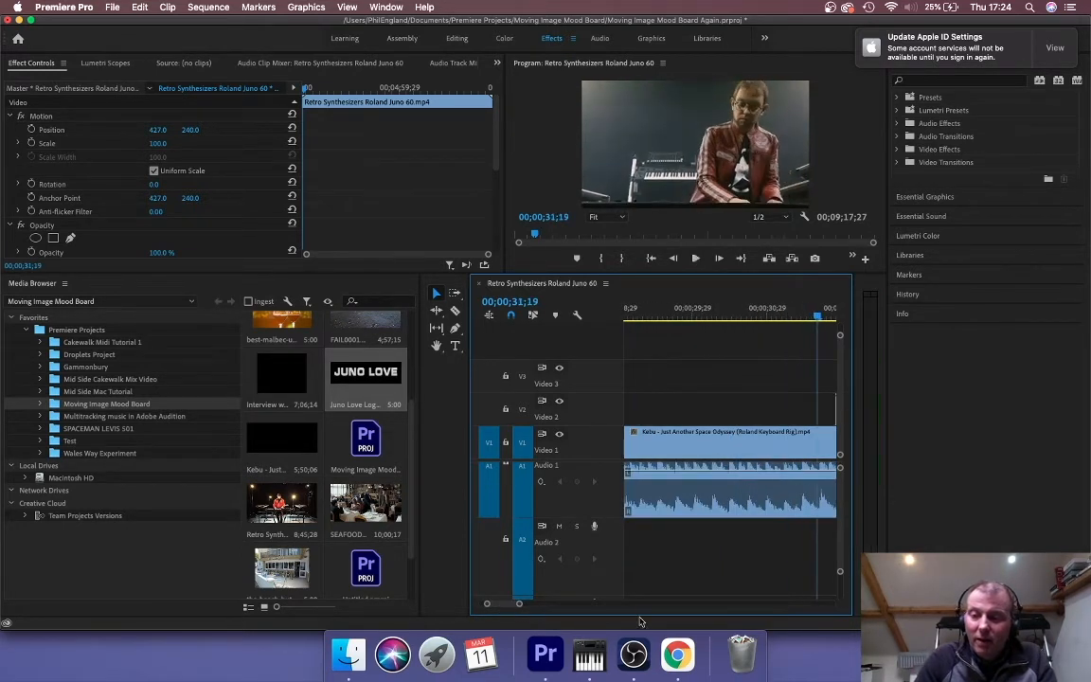
pyautogui.click(806, 320)
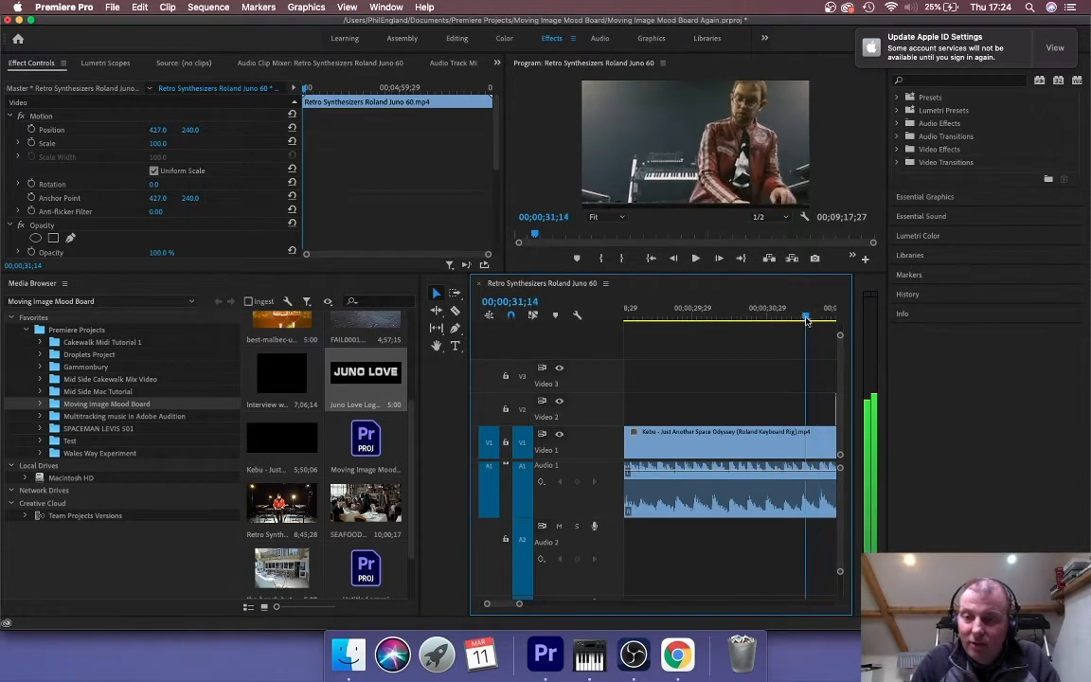
pyautogui.moveTo(806, 320); pyautogui.dragTo(793, 320)
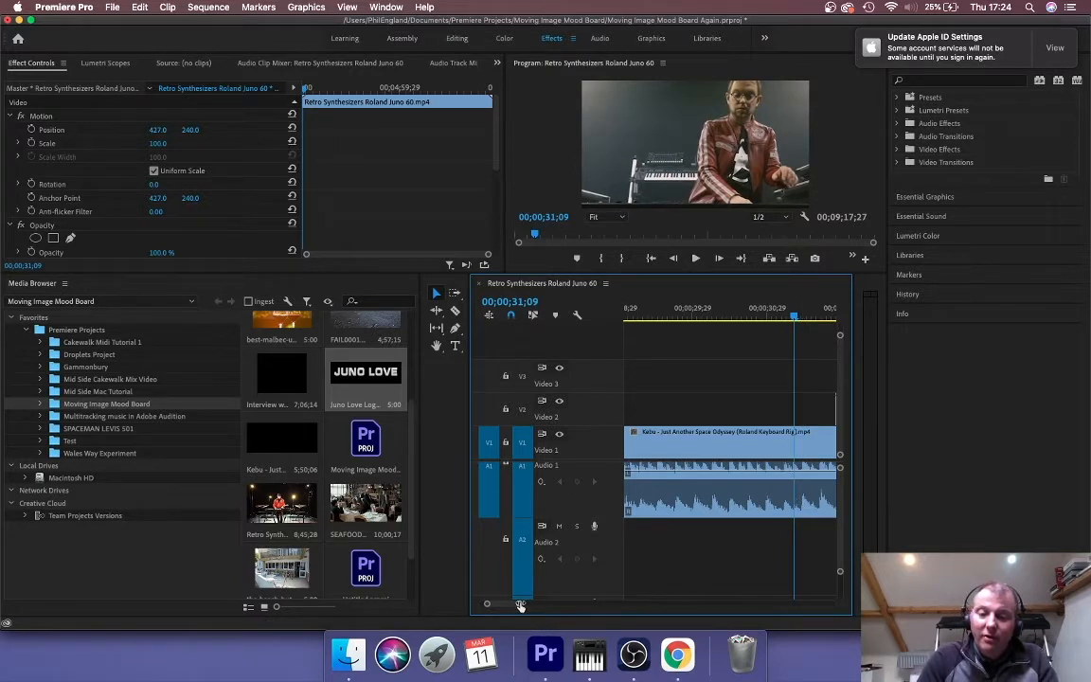
pyautogui.moveTo(520, 604); pyautogui.dragTo(534, 604)
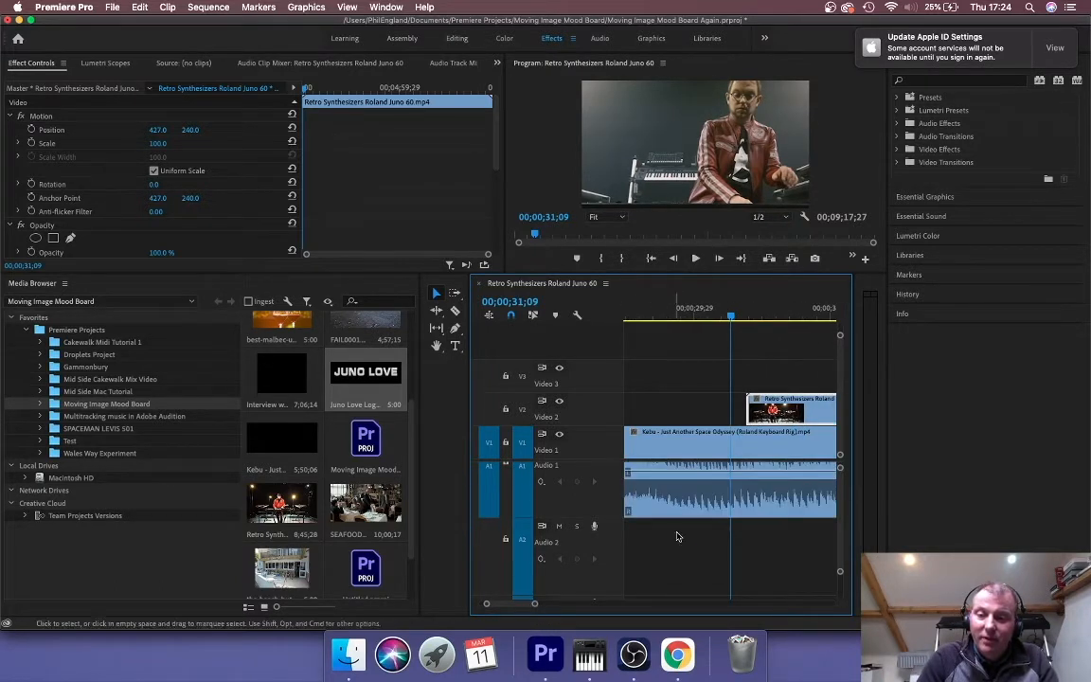
pyautogui.moveTo(790, 416); pyautogui.dragTo(776, 419)
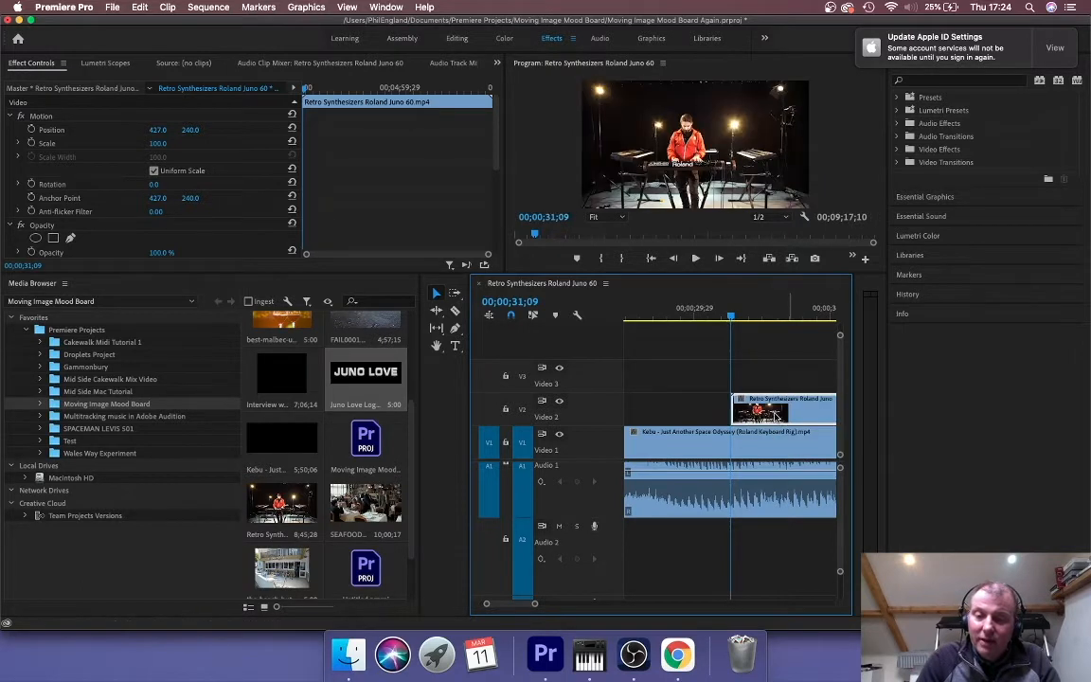
# Play through the Retro Synthesizers clip, trim its video and audio to end at 00;01;10;28, and check the cut back to the Kebu clip
pyautogui.click(686, 318)
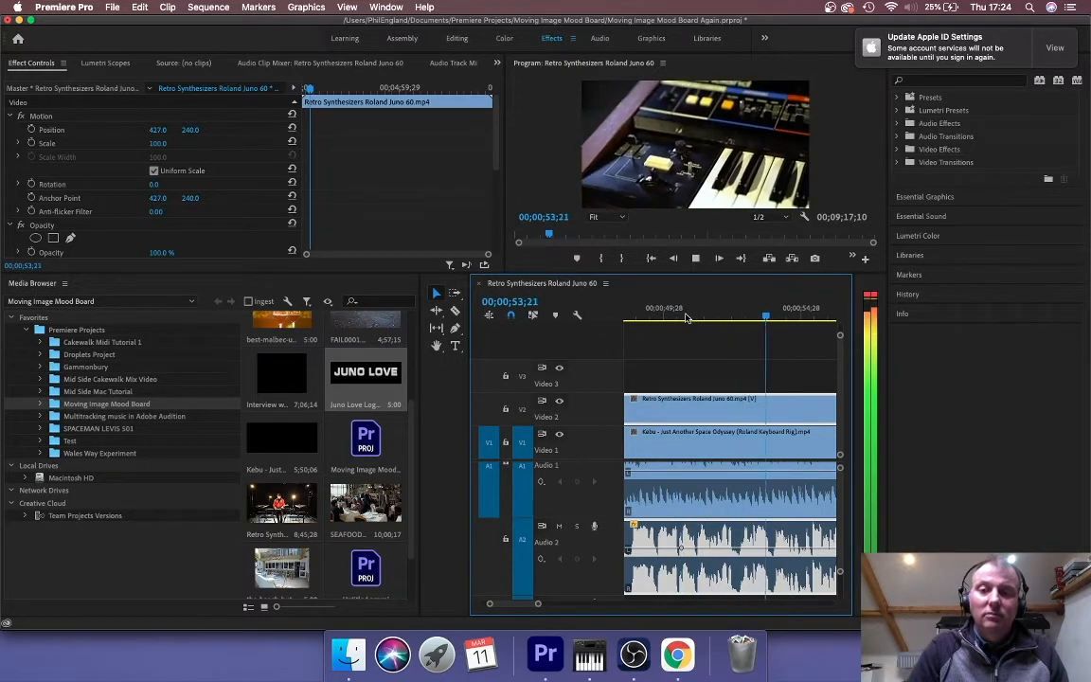
pyautogui.press('space')
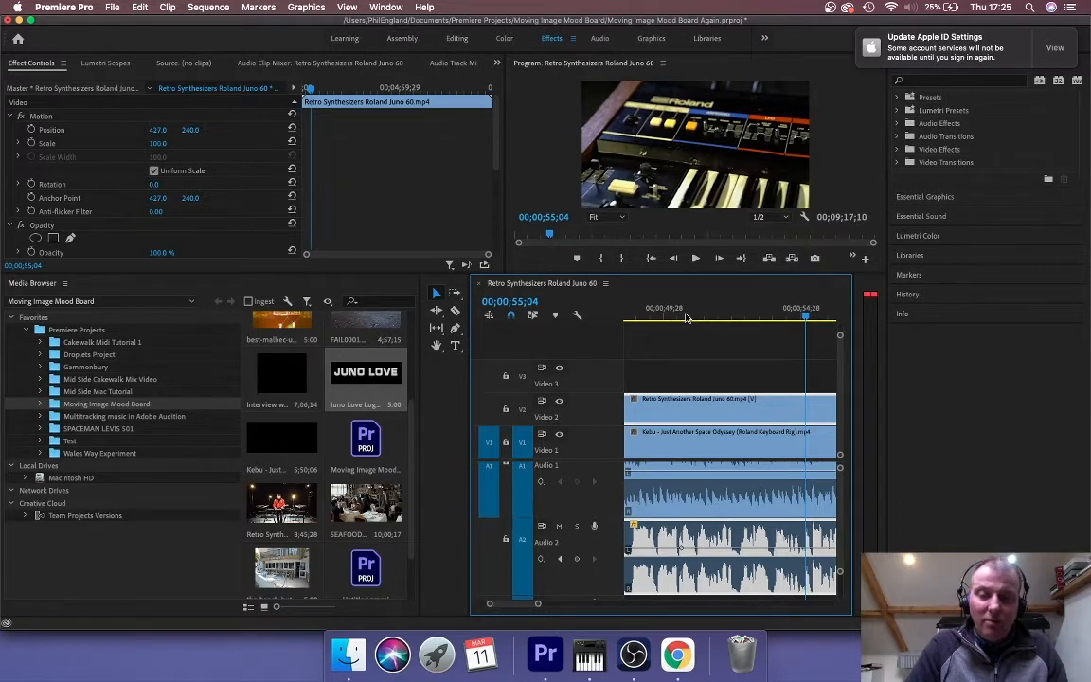
pyautogui.press('space')
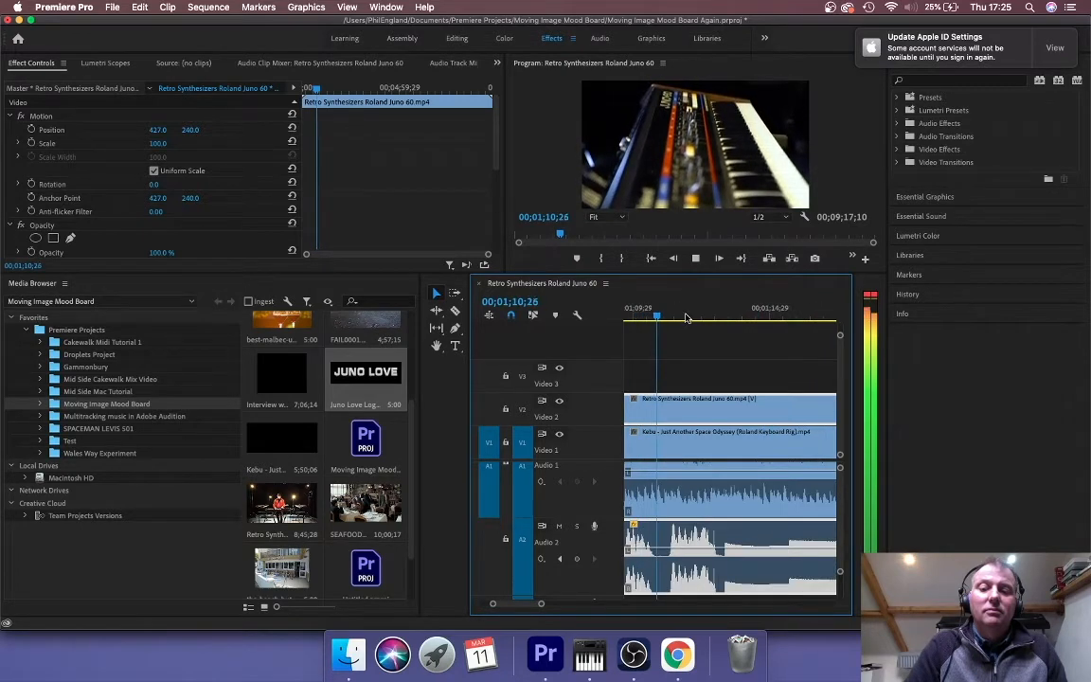
pyautogui.press('space')
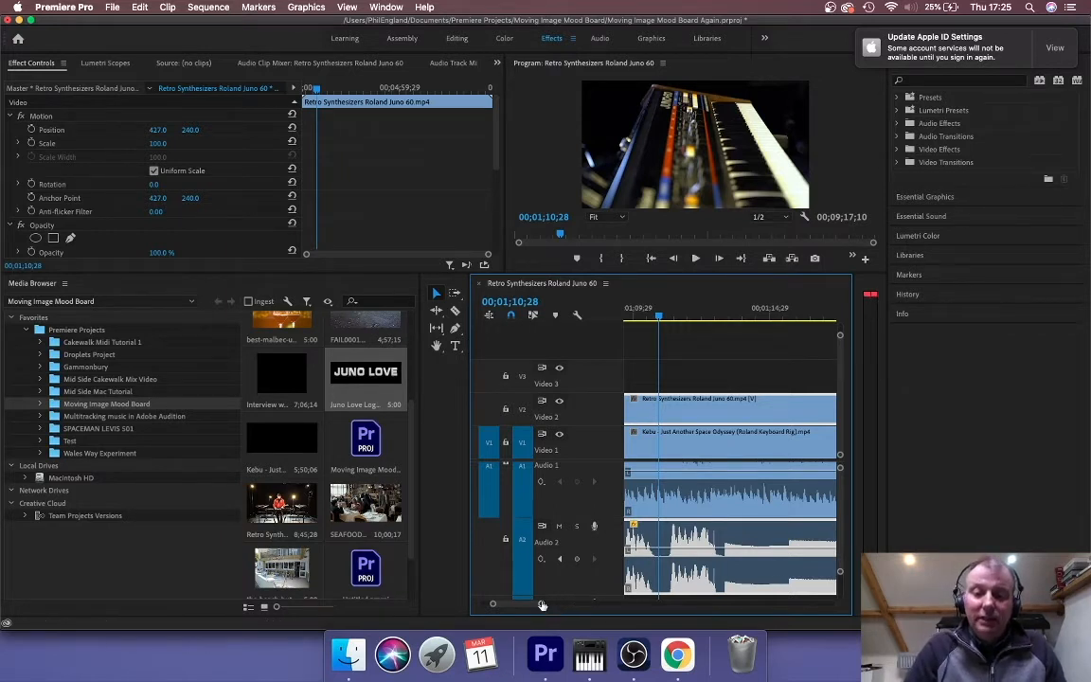
pyautogui.moveTo(542, 604)
pyautogui.mouseDown()
pyautogui.moveTo(603, 622)
pyautogui.moveTo(686, 613)
pyautogui.mouseUp()
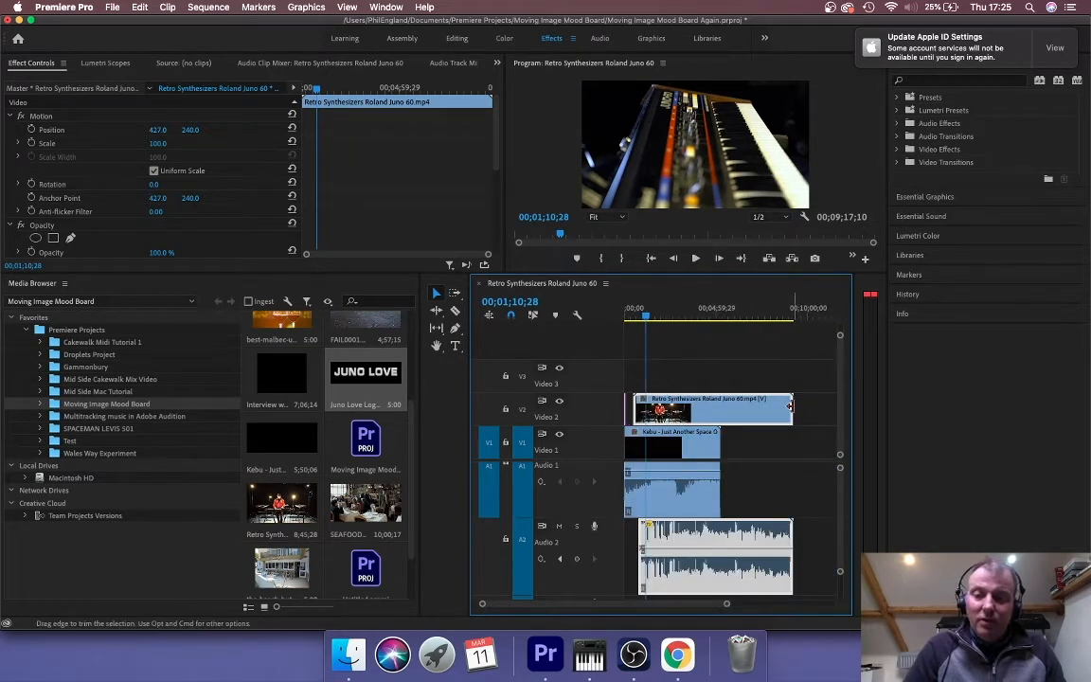
pyautogui.moveTo(790, 406); pyautogui.dragTo(646, 403)
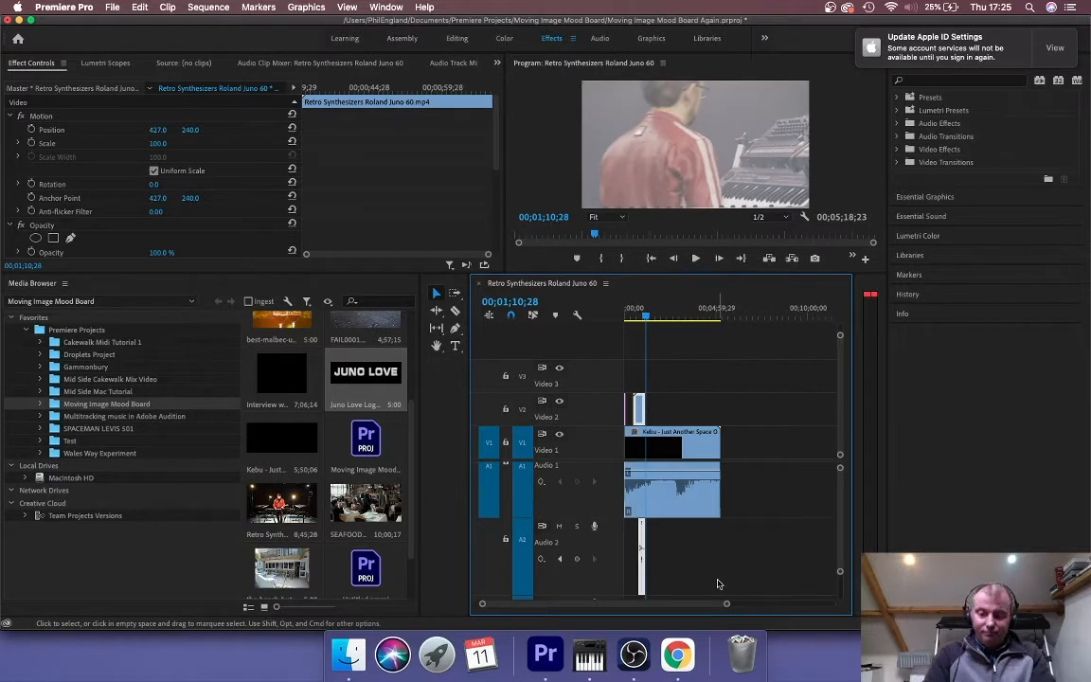
pyautogui.moveTo(726, 606); pyautogui.dragTo(662, 600)
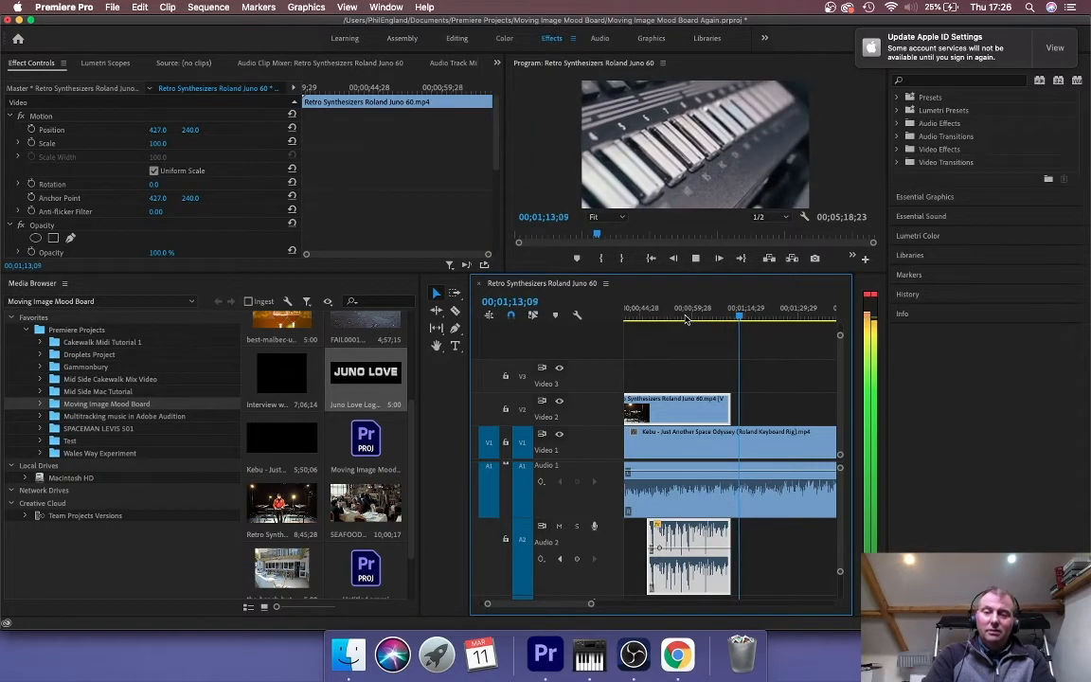
pyautogui.press('space')
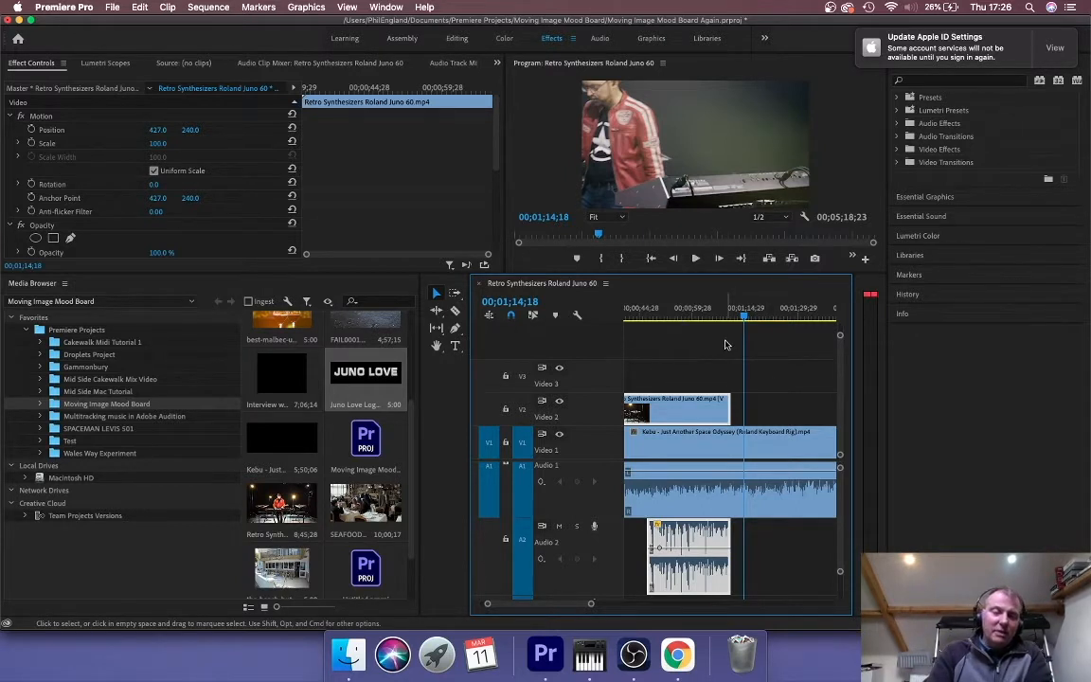
# Lower the Kebu audio on Audio 1 by normalizing its maximum peak
pyautogui.click(760, 382)
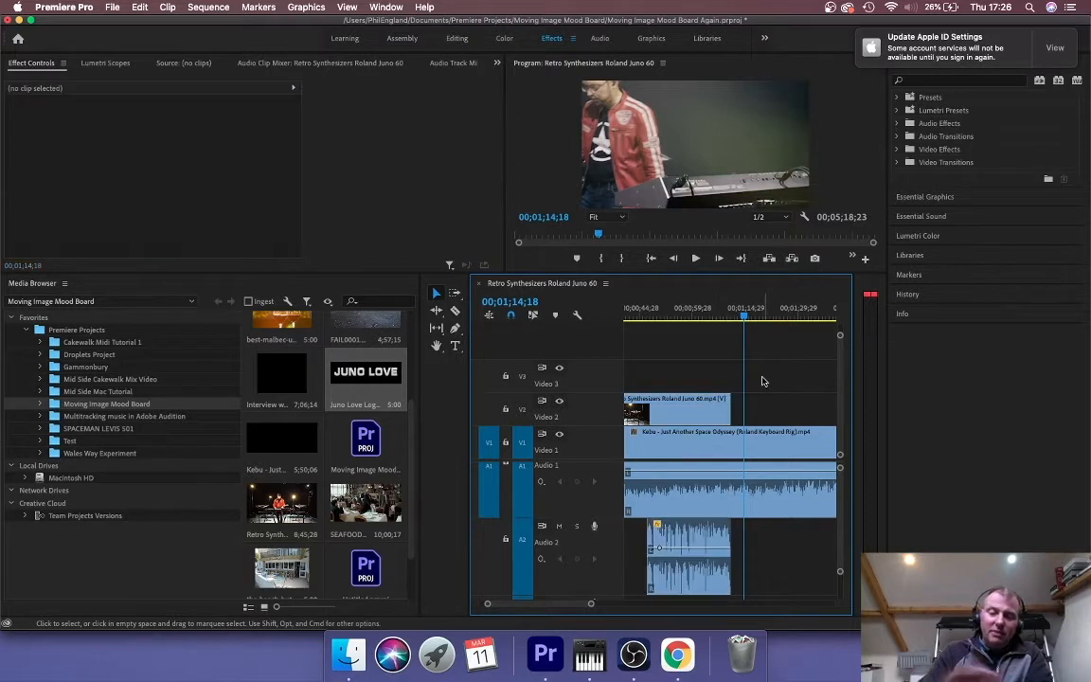
pyautogui.click(708, 491)
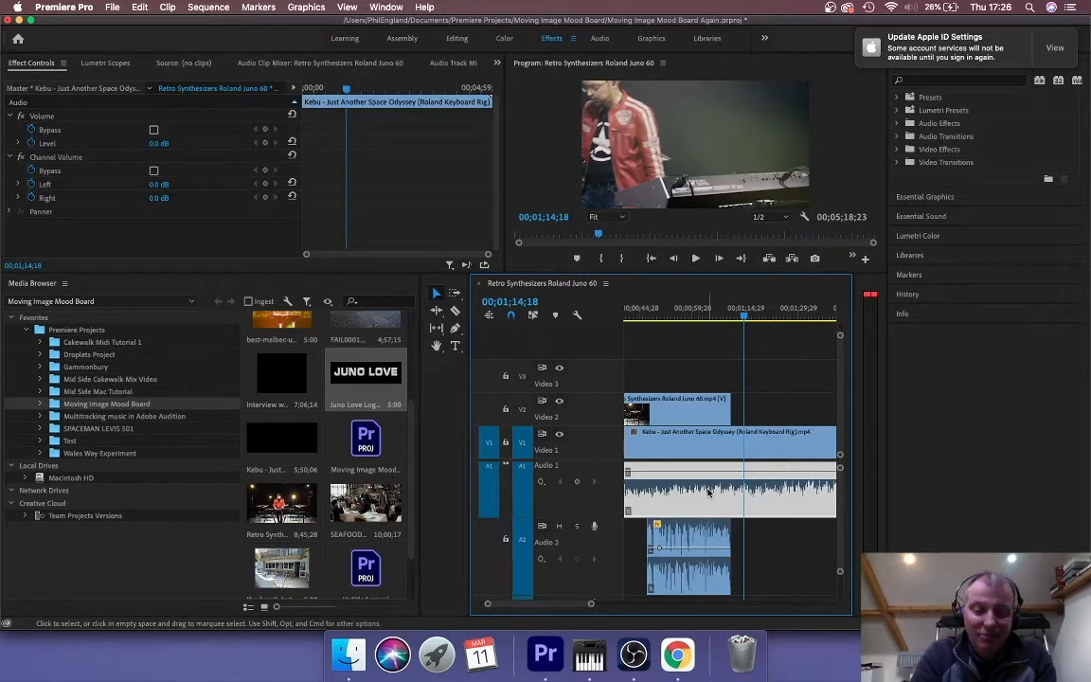
pyautogui.press('g')
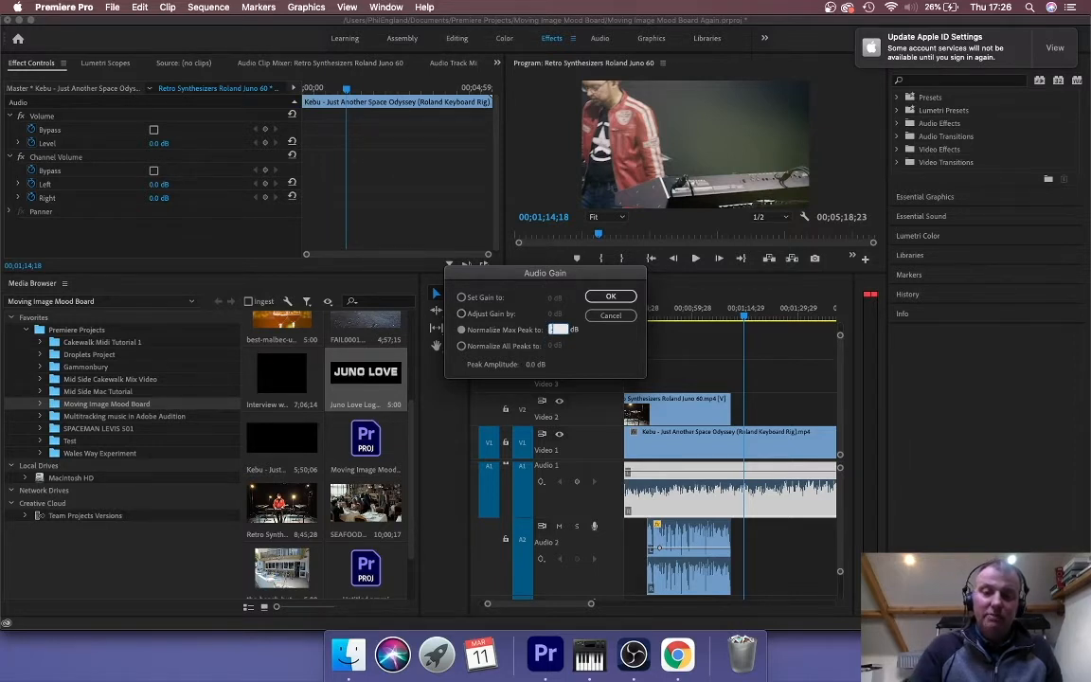
pyautogui.press('Return')
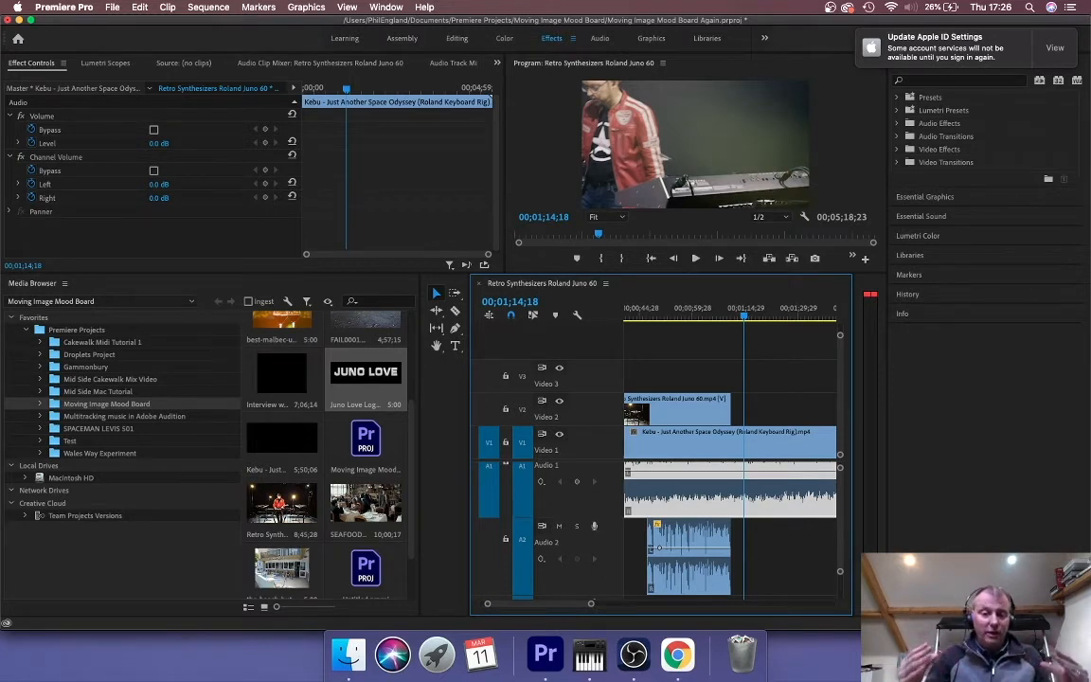
# Lower the Retro Synthesizers audio on Audio 2 by normalizing its maximum peak, and return the playhead to that audio's start at about 00;00;47;02
pyautogui.doubleClick(690, 559)
pyautogui.press('g')
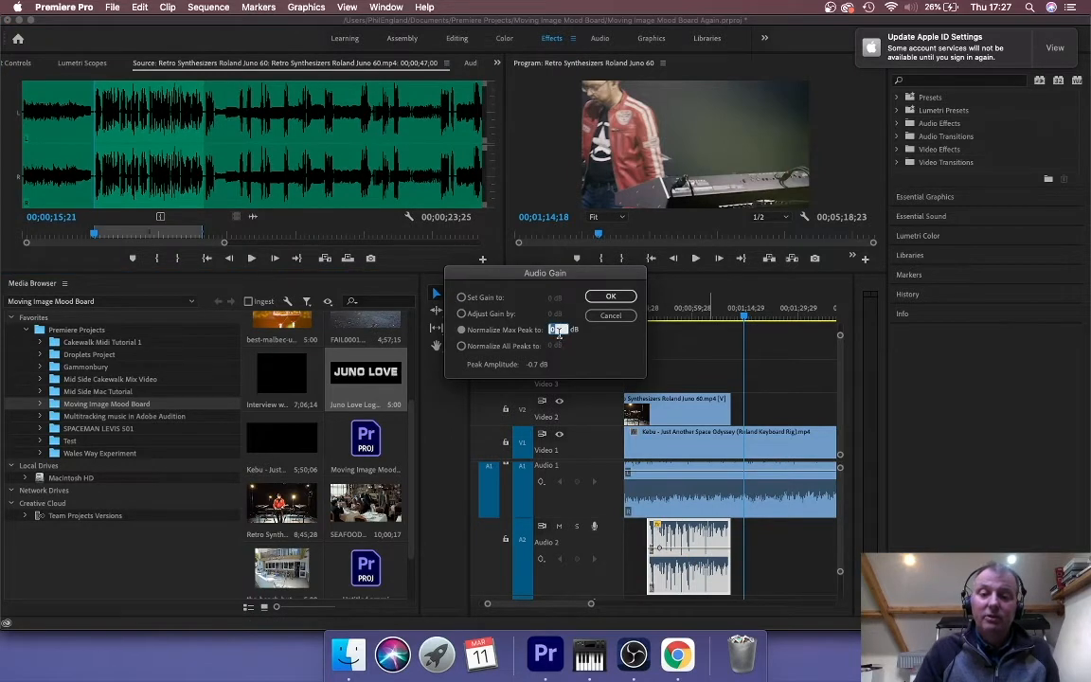
pyautogui.moveTo(557, 329); pyautogui.dragTo(541, 332)
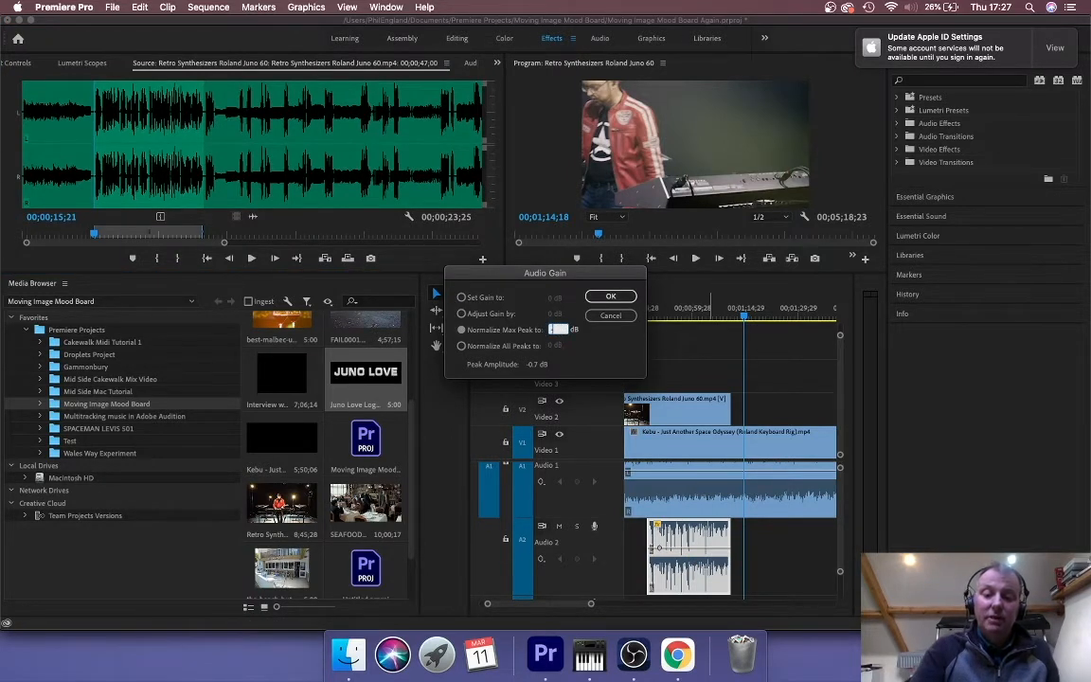
pyautogui.press('Return')
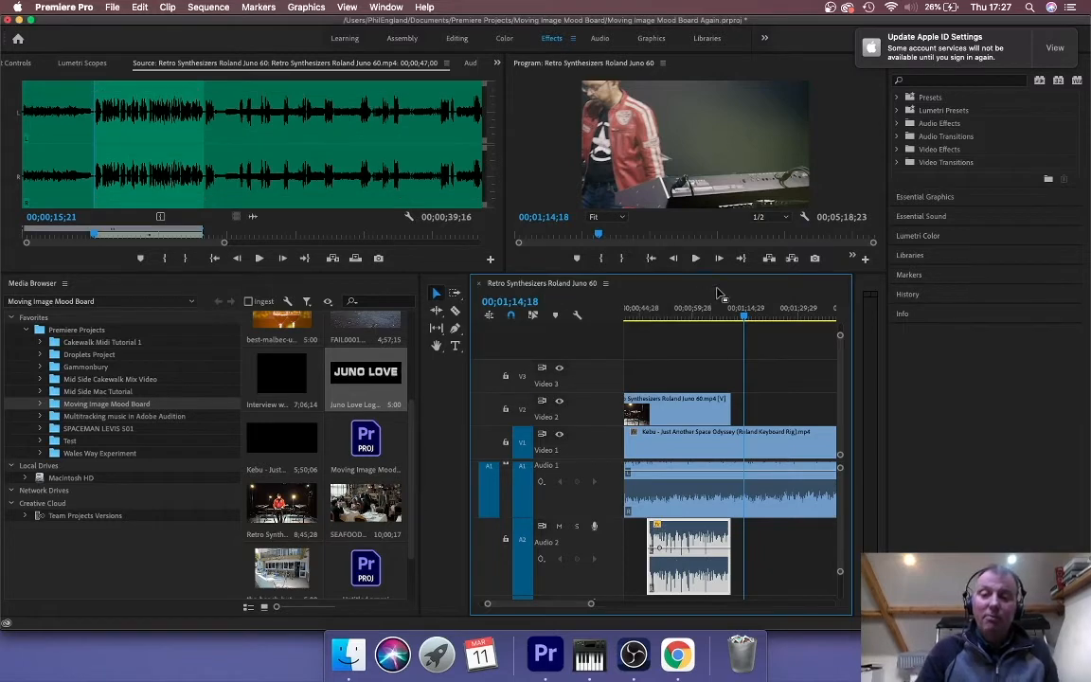
pyautogui.moveTo(719, 315); pyautogui.dragTo(646, 322)
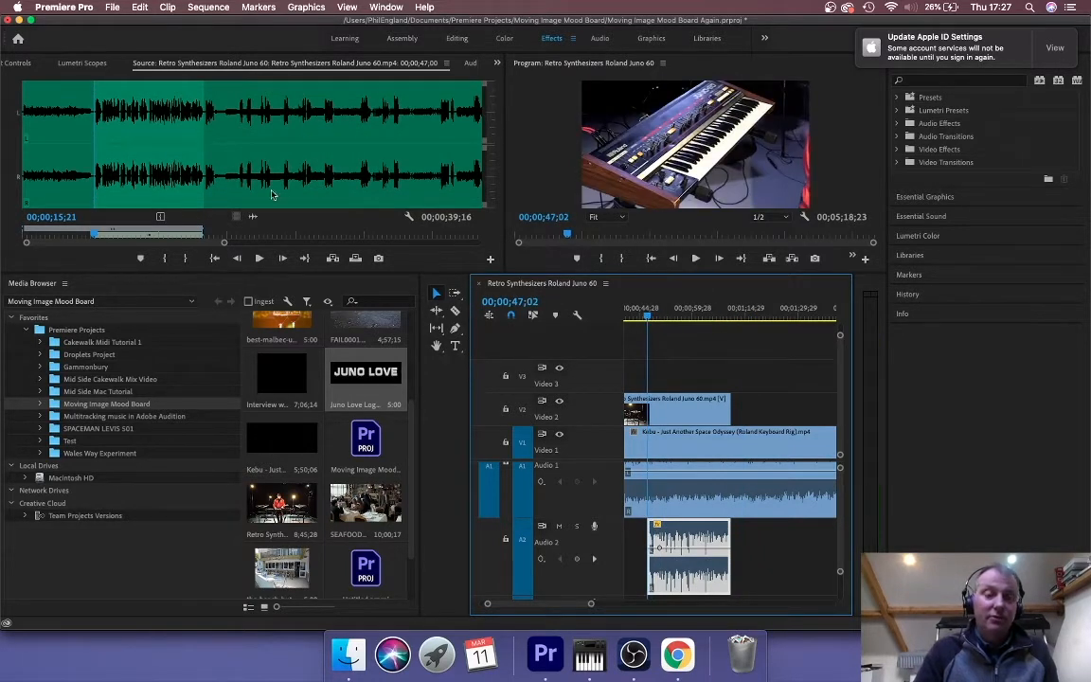
# Add left and right Channel Volume keyframes to the Kebu audio on Audio 1 at 00;00;47;00, where the Audio 2 clip starts
pyautogui.click(684, 490)
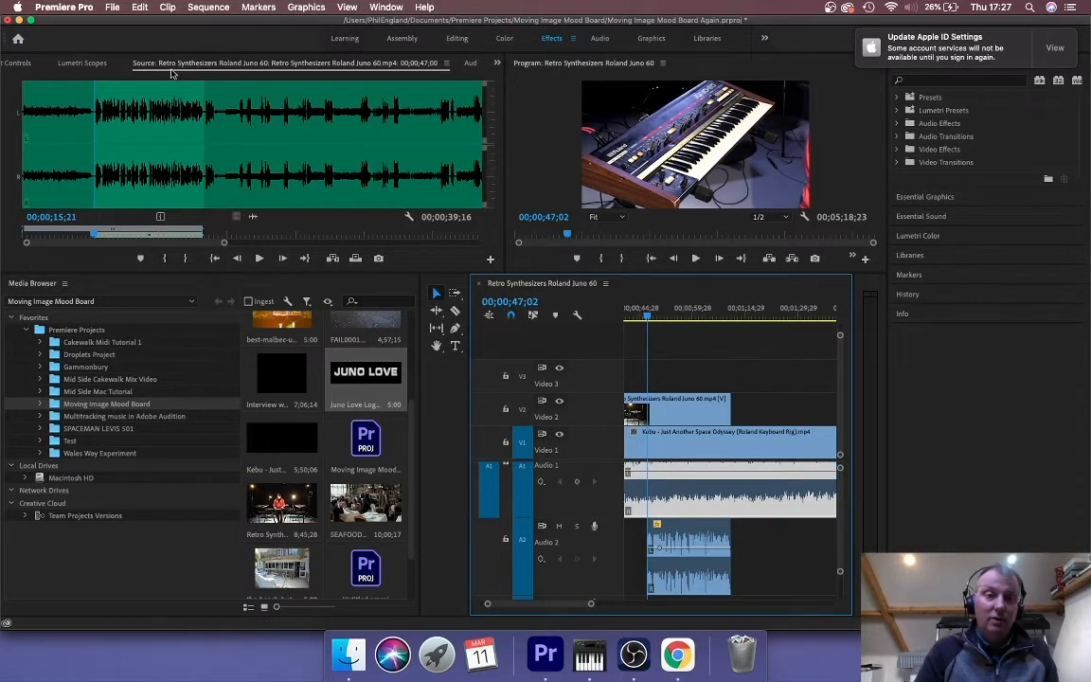
pyautogui.hotkey('shift', '5')
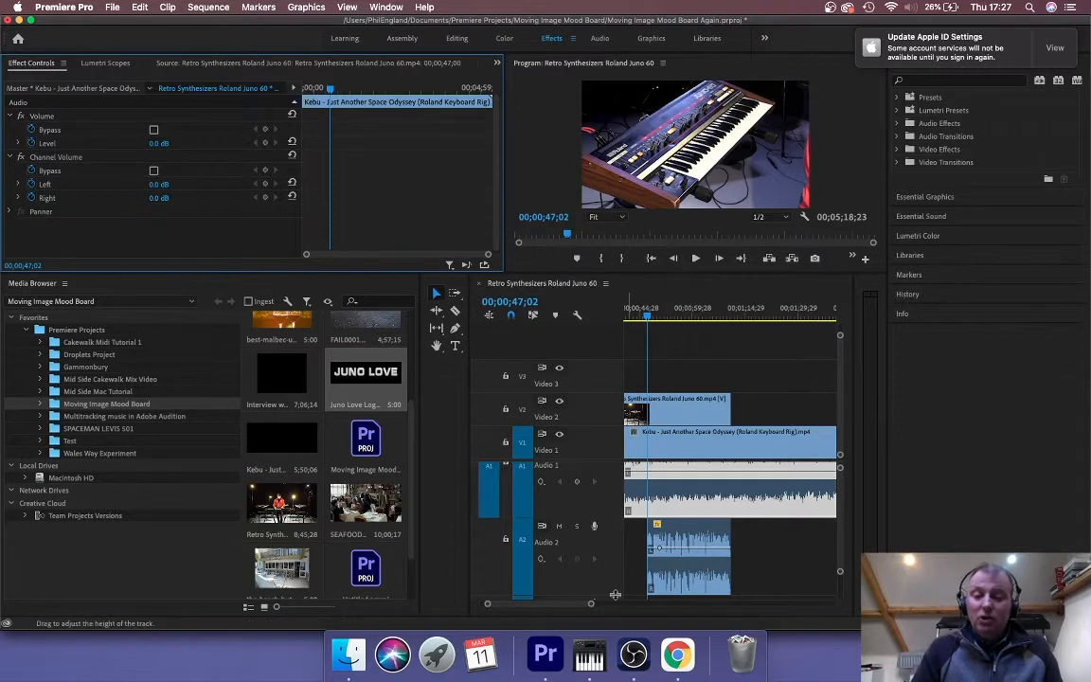
pyautogui.moveTo(593, 608); pyautogui.dragTo(556, 606)
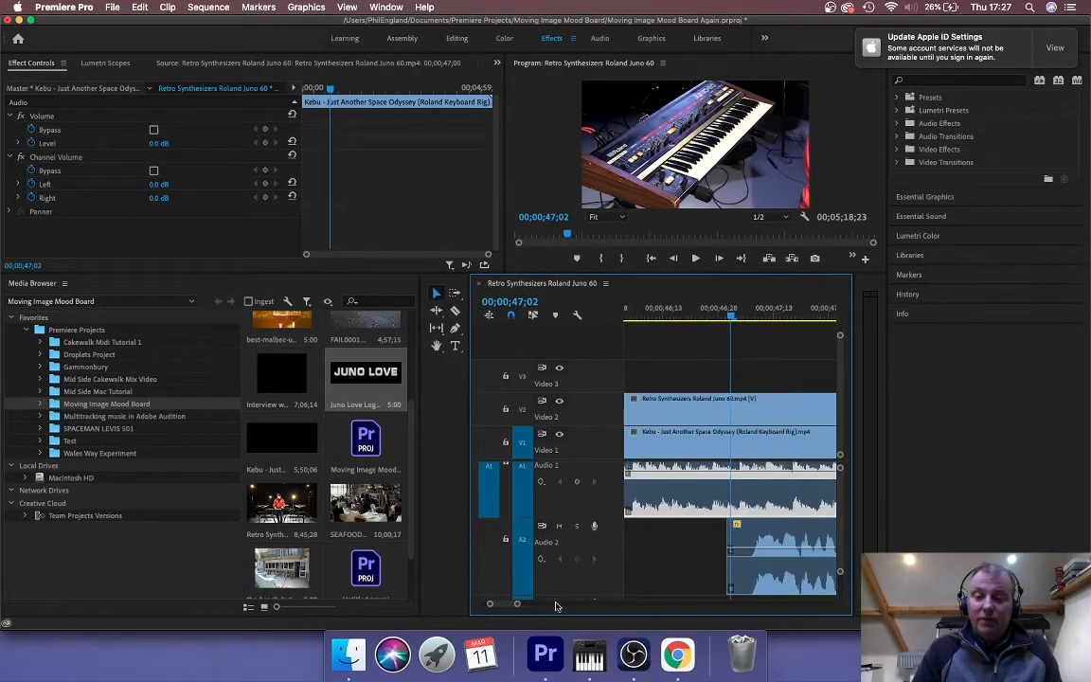
pyautogui.click(727, 317)
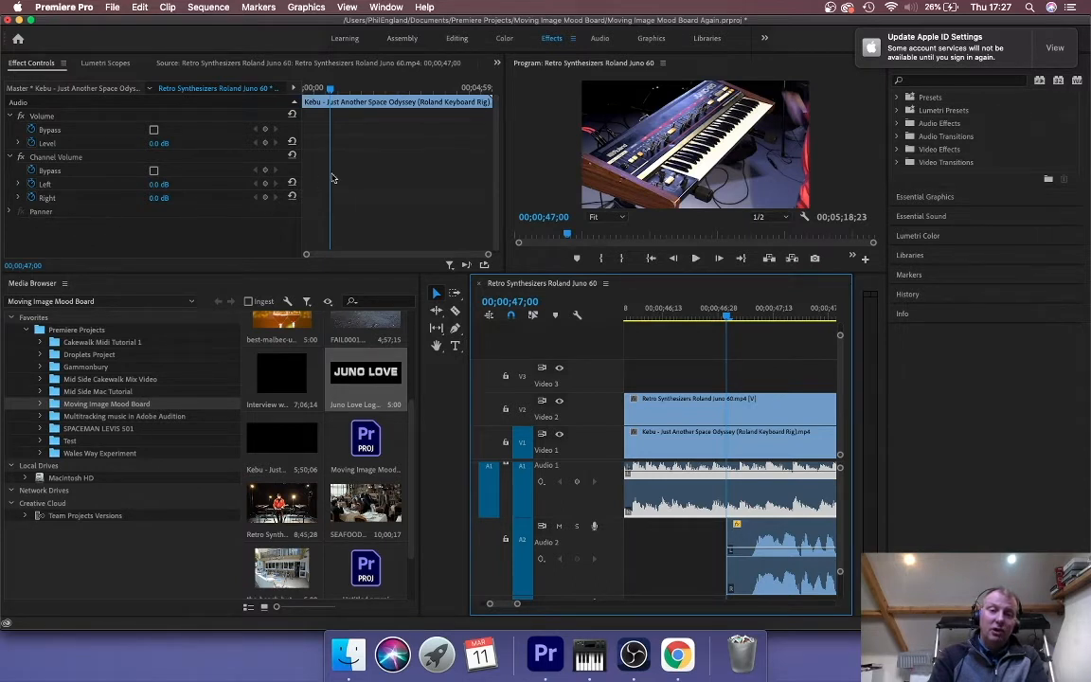
pyautogui.click(266, 185)
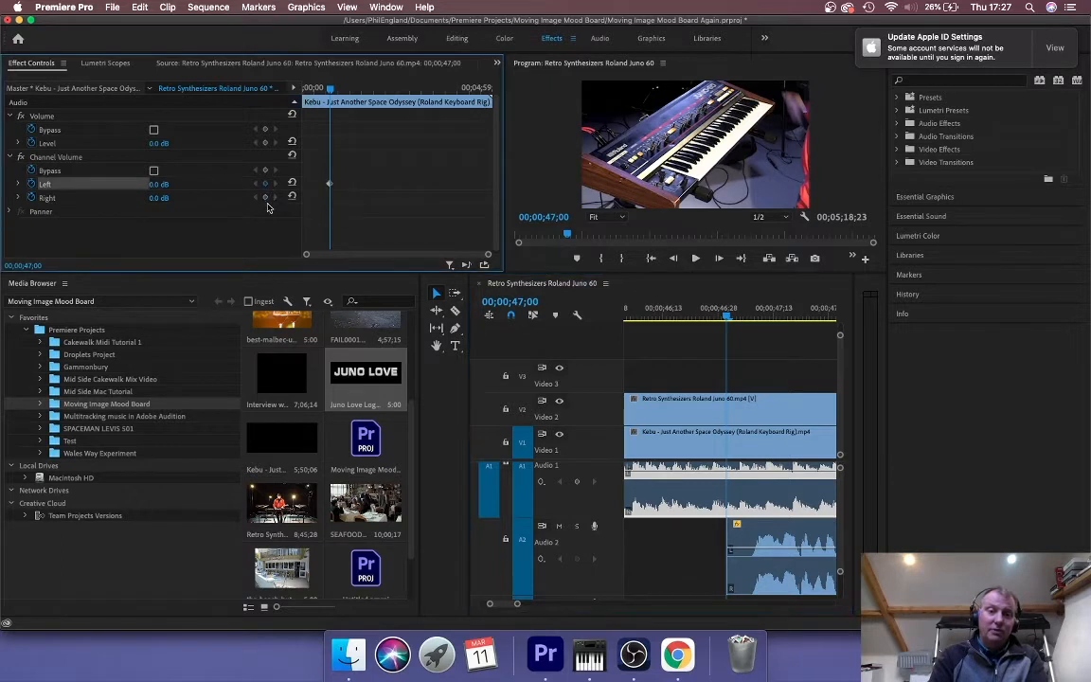
pyautogui.click(266, 198)
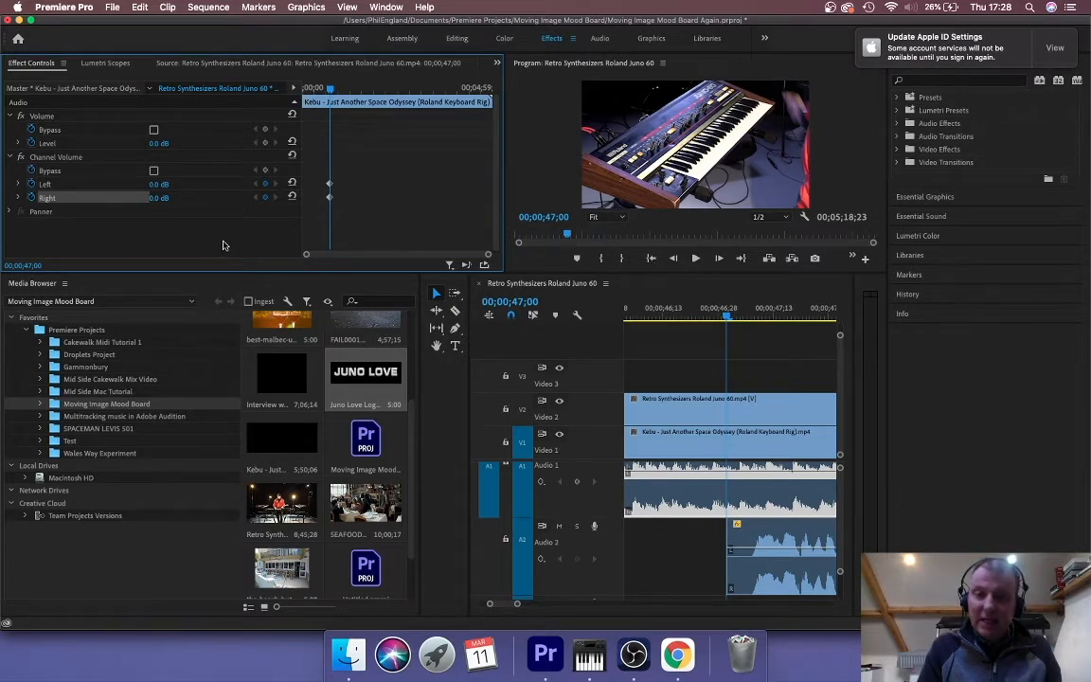
# Set the Kebu audio's left and right Channel Volume to -15 dB at 00;00;47;08
pyautogui.moveTo(726, 319); pyautogui.dragTo(755, 323)
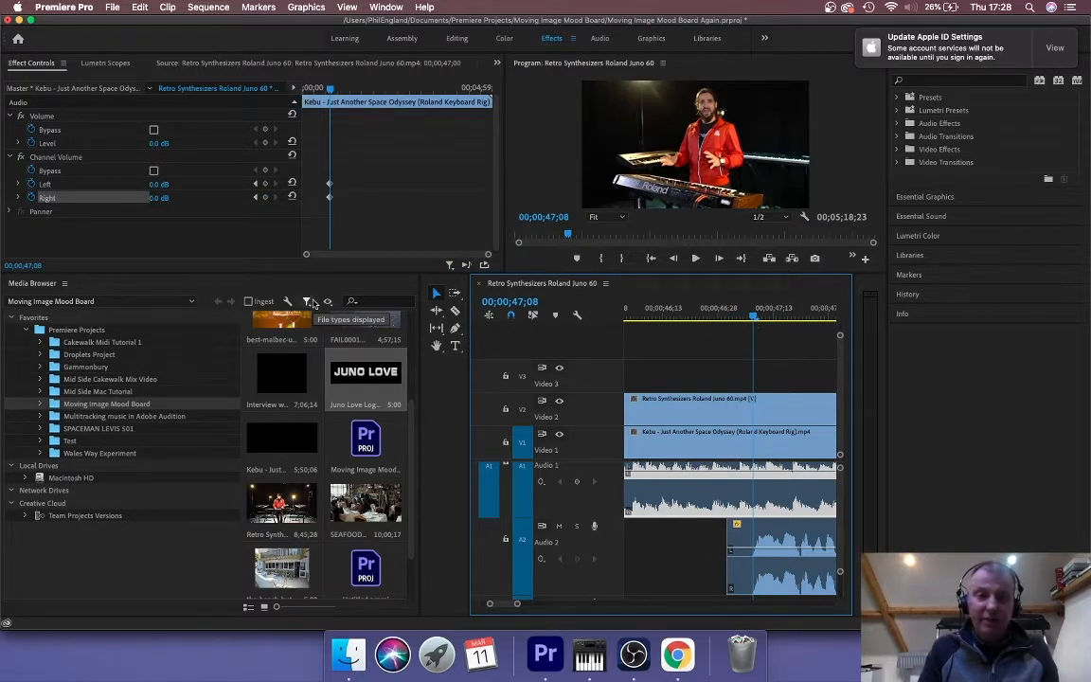
pyautogui.click(158, 184)
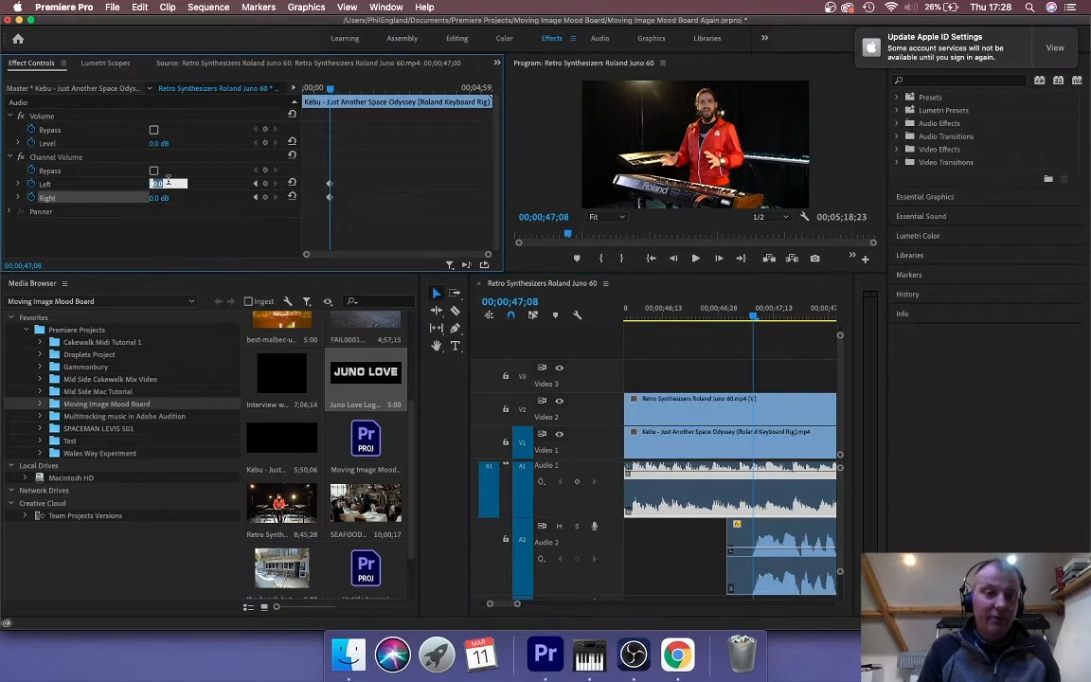
pyautogui.write('-15')
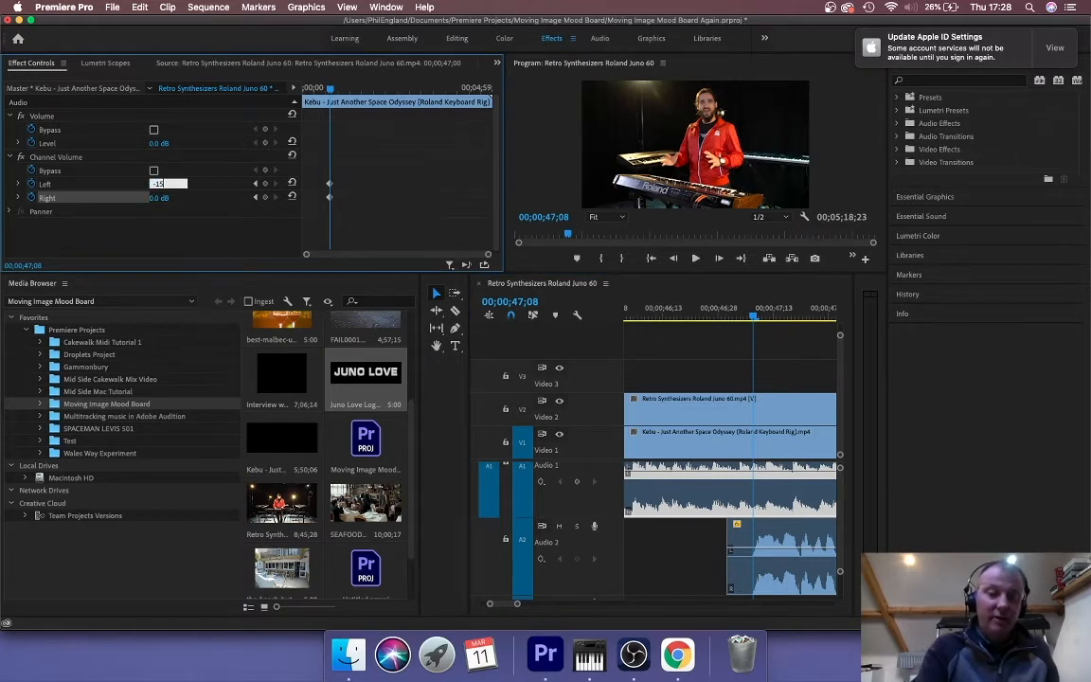
pyautogui.press('Return')
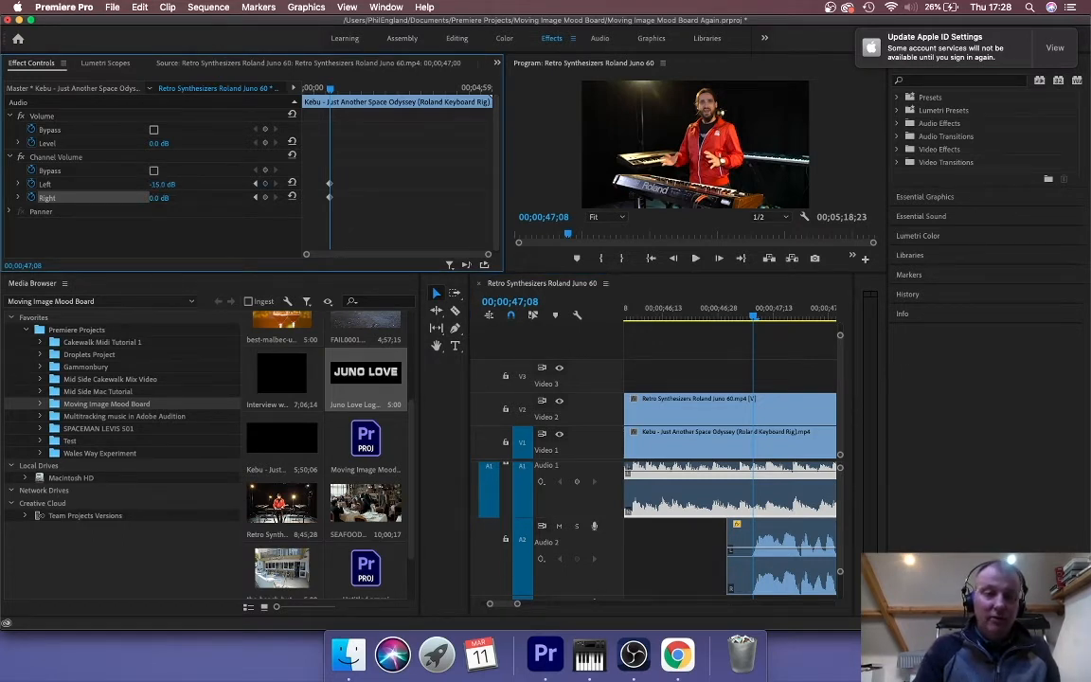
pyautogui.click(167, 197)
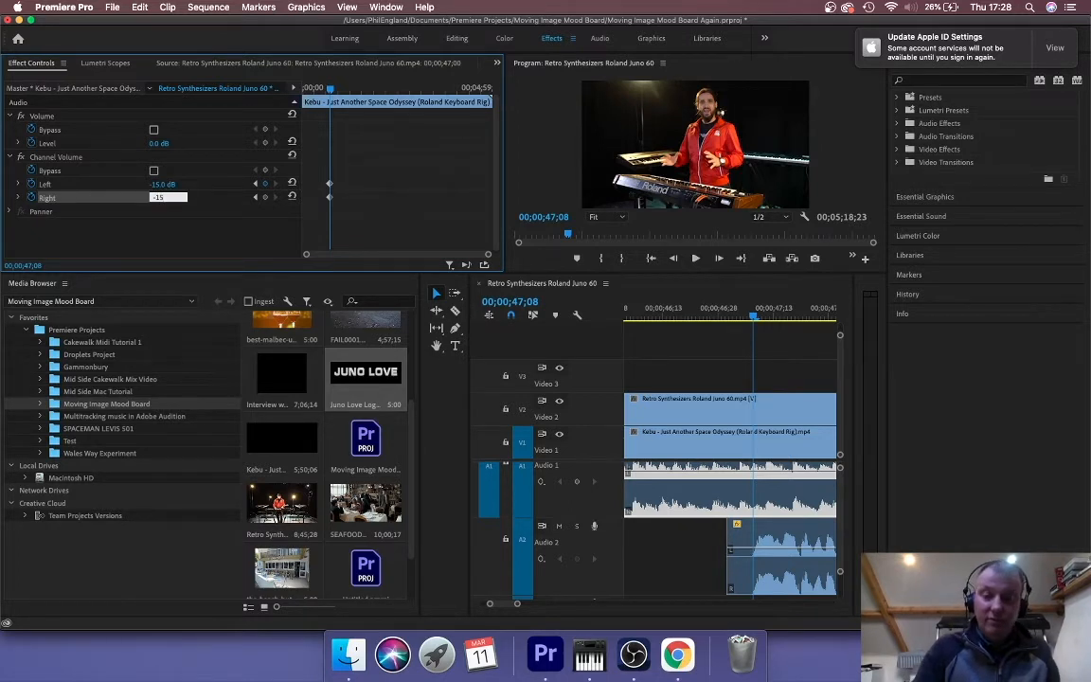
pyautogui.press('Return')
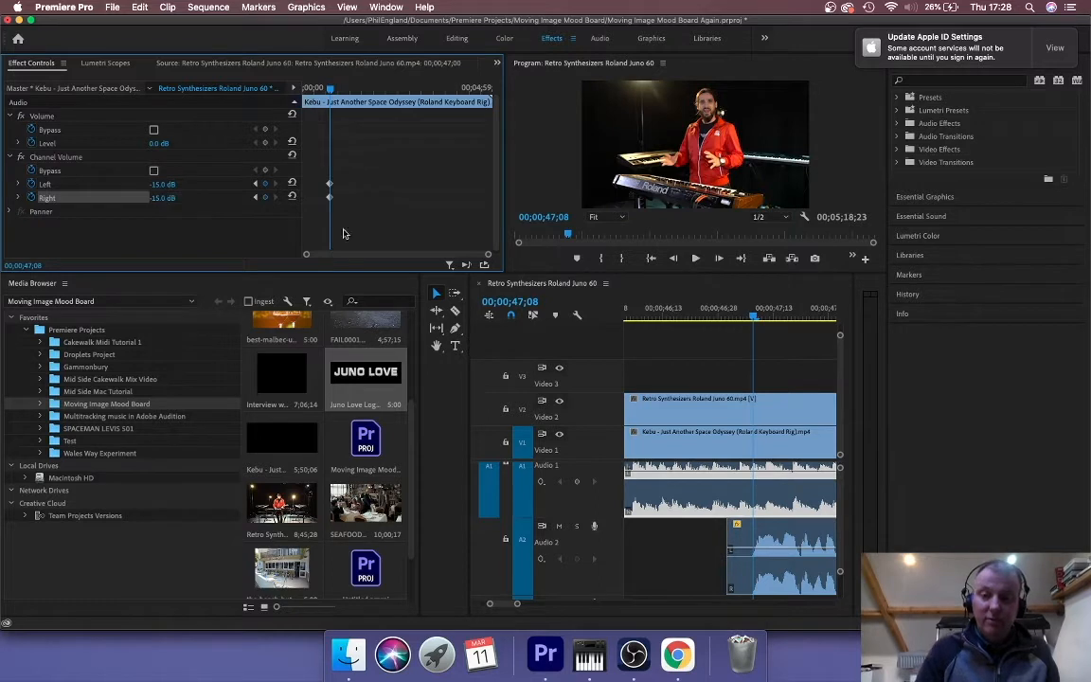
# Play the sequence from 00;00;46;28 to check the lowered Kebu music under the speech, stopping near the Retro Synthesizers clip's end at 00;01;10;13
pyautogui.click(740, 320)
pyautogui.click(717, 321)
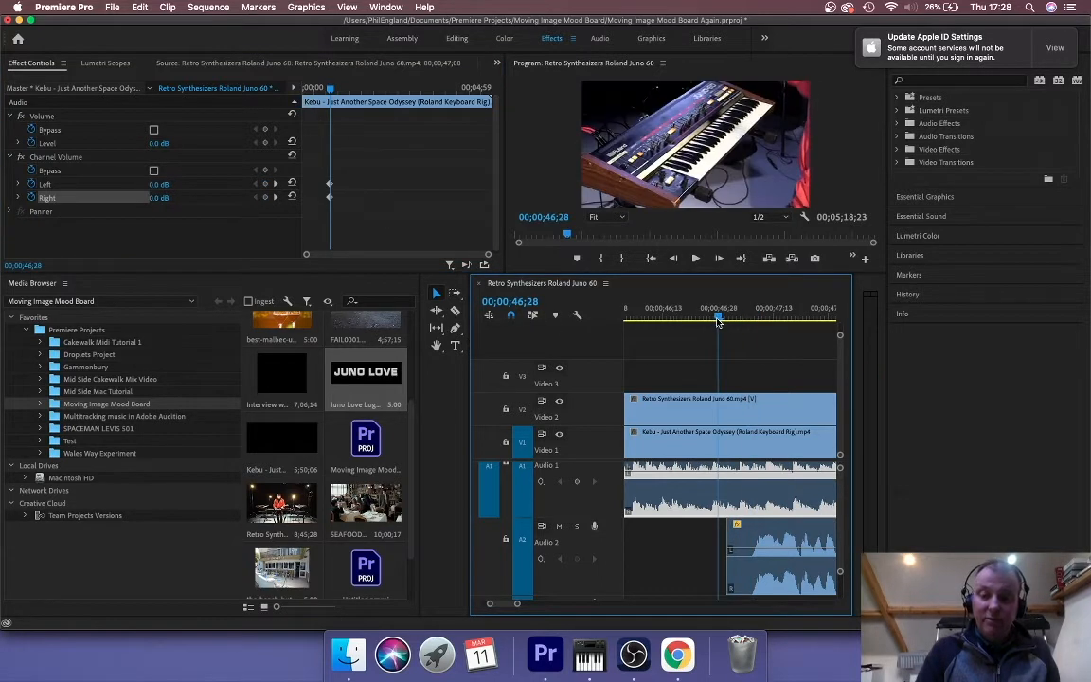
pyautogui.press('space')
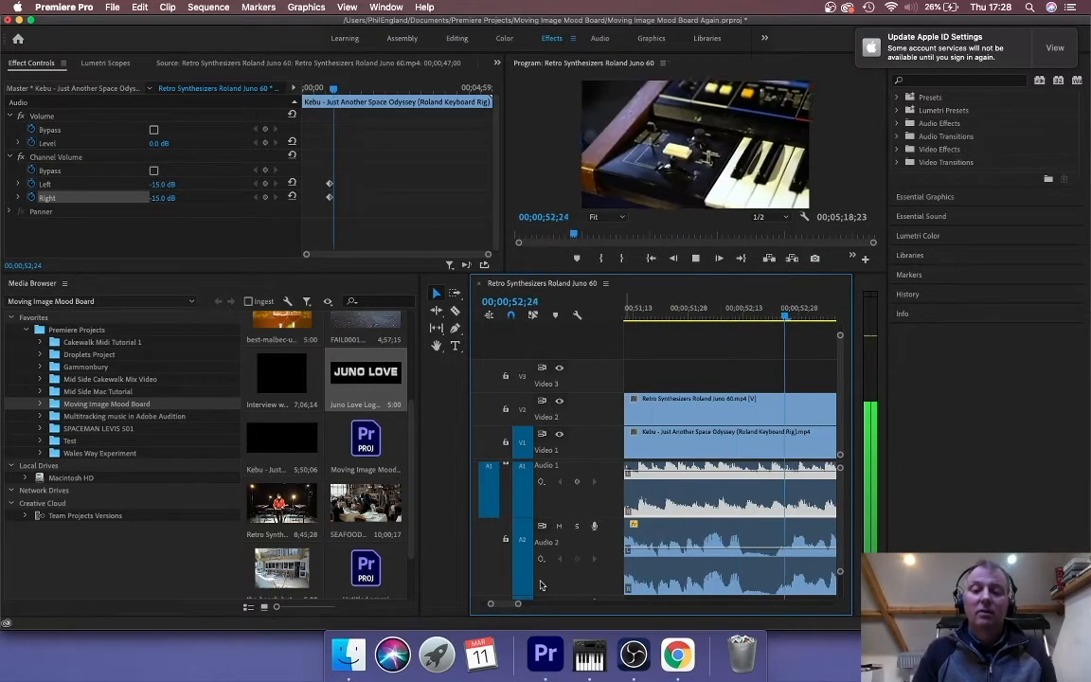
pyautogui.moveTo(516, 604); pyautogui.dragTo(575, 606)
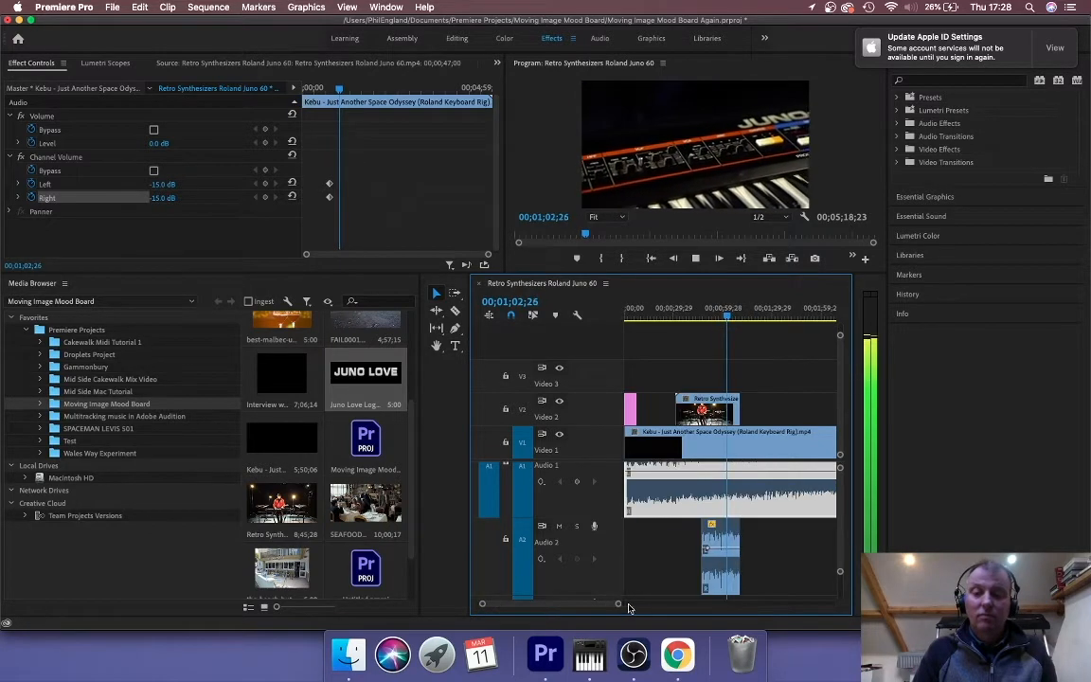
pyautogui.moveTo(627, 604); pyautogui.dragTo(584, 606)
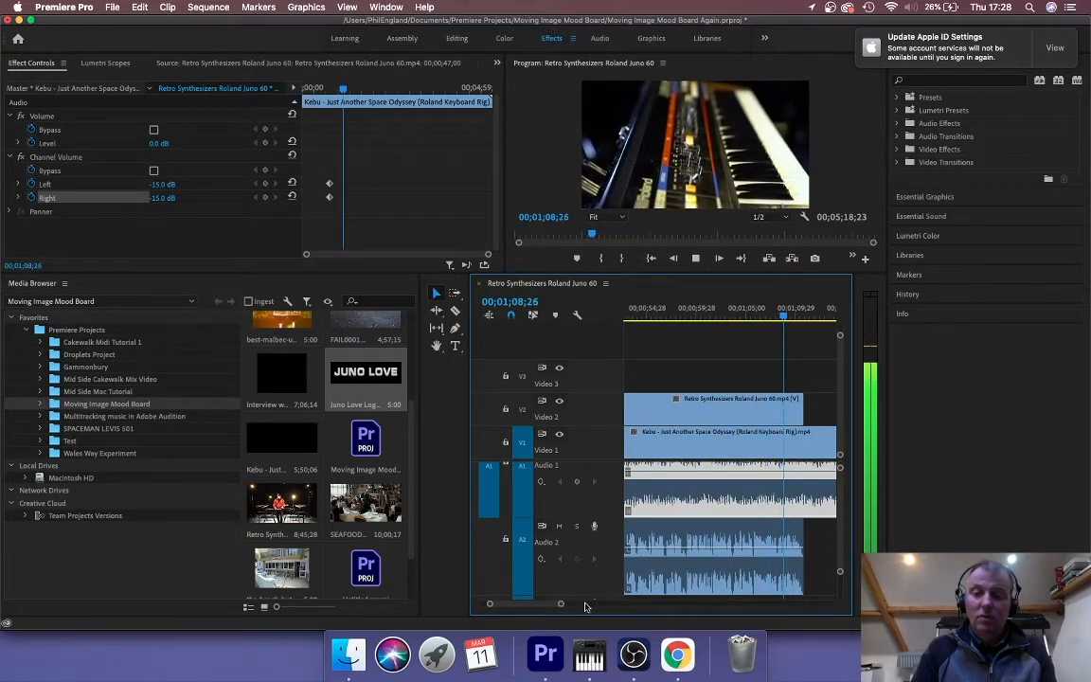
pyautogui.press('space')
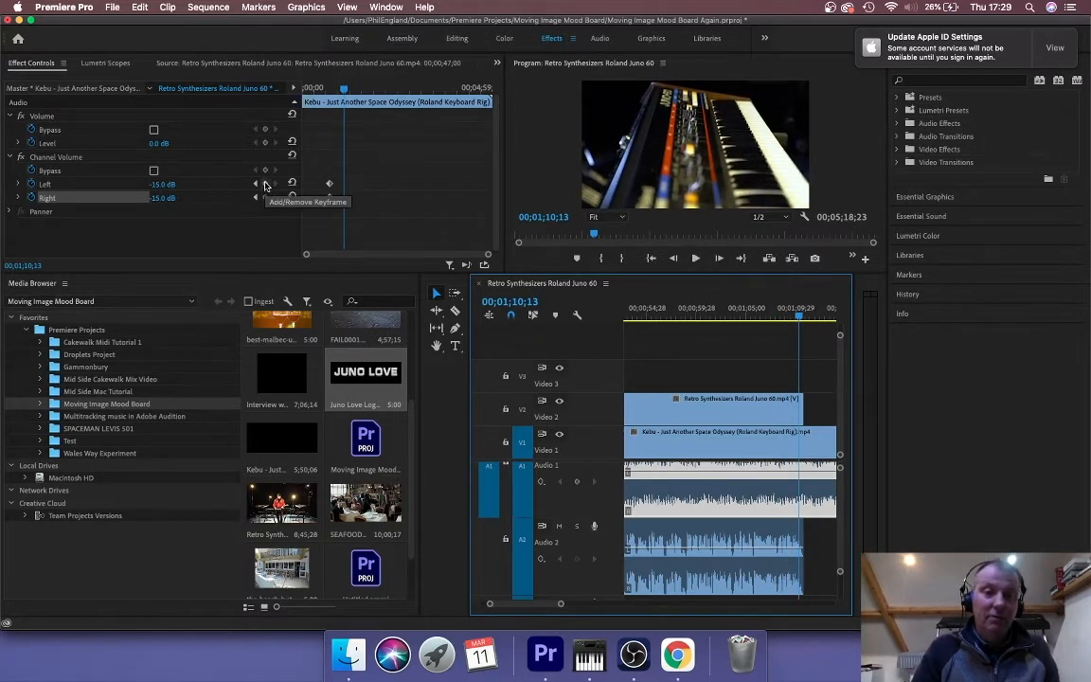
# Add left and right Channel Volume keyframes to the Kebu audio at 00;01;10;13, and set both channels to 0 dB at 00;01;10;27
pyautogui.click(266, 186)
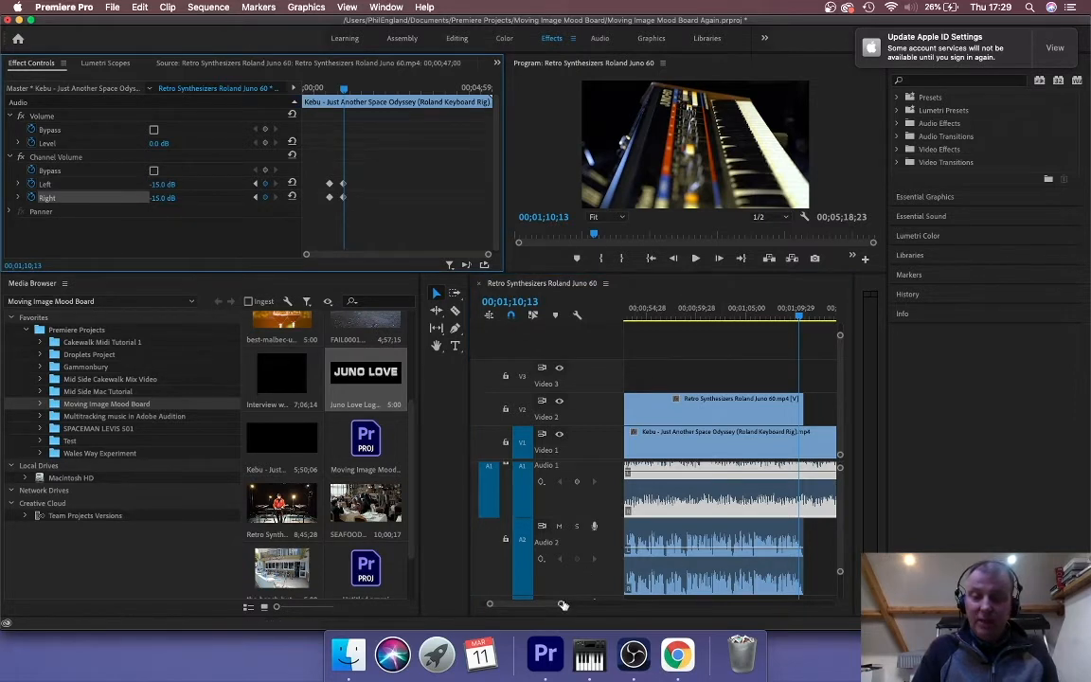
pyautogui.moveTo(563, 604); pyautogui.dragTo(541, 603)
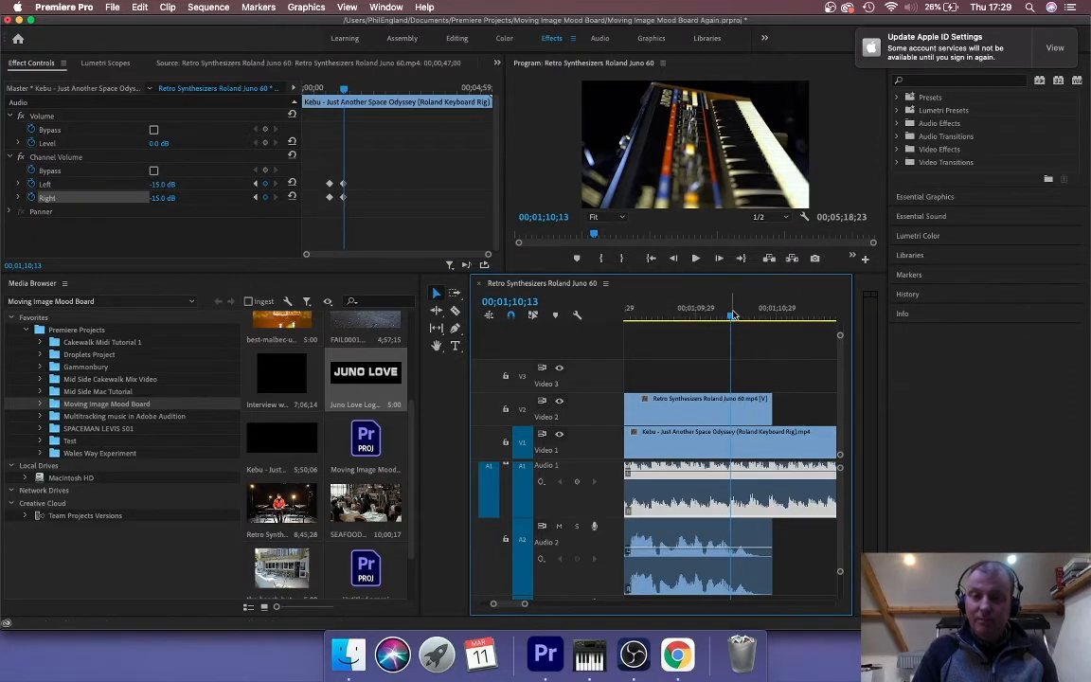
pyautogui.moveTo(731, 318); pyautogui.dragTo(769, 327)
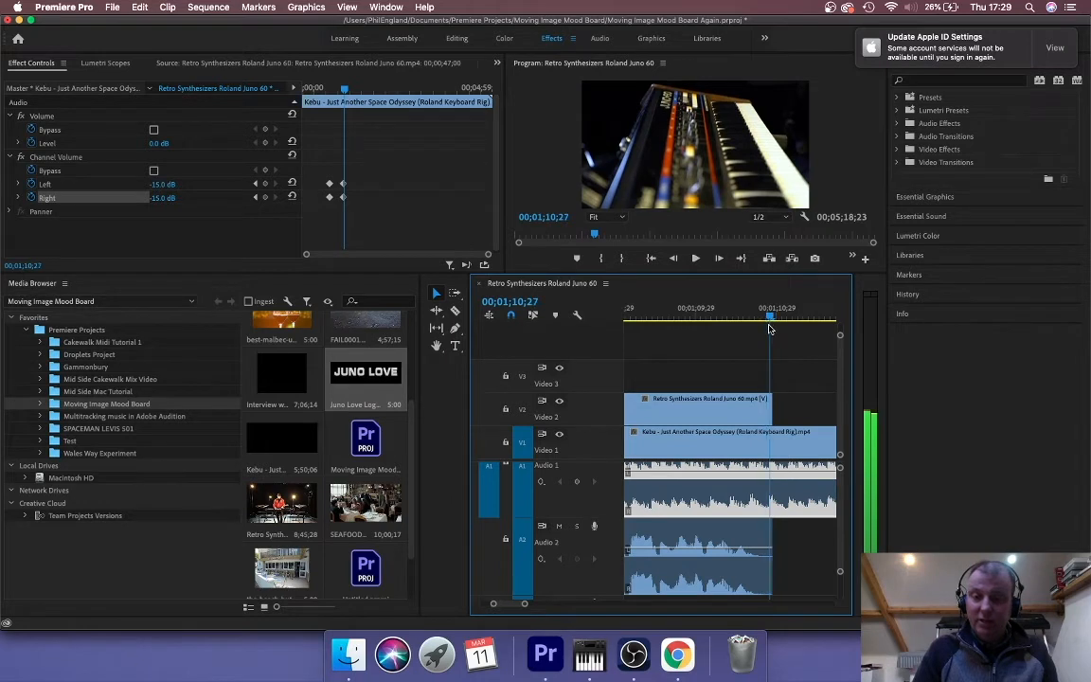
pyautogui.click(166, 184)
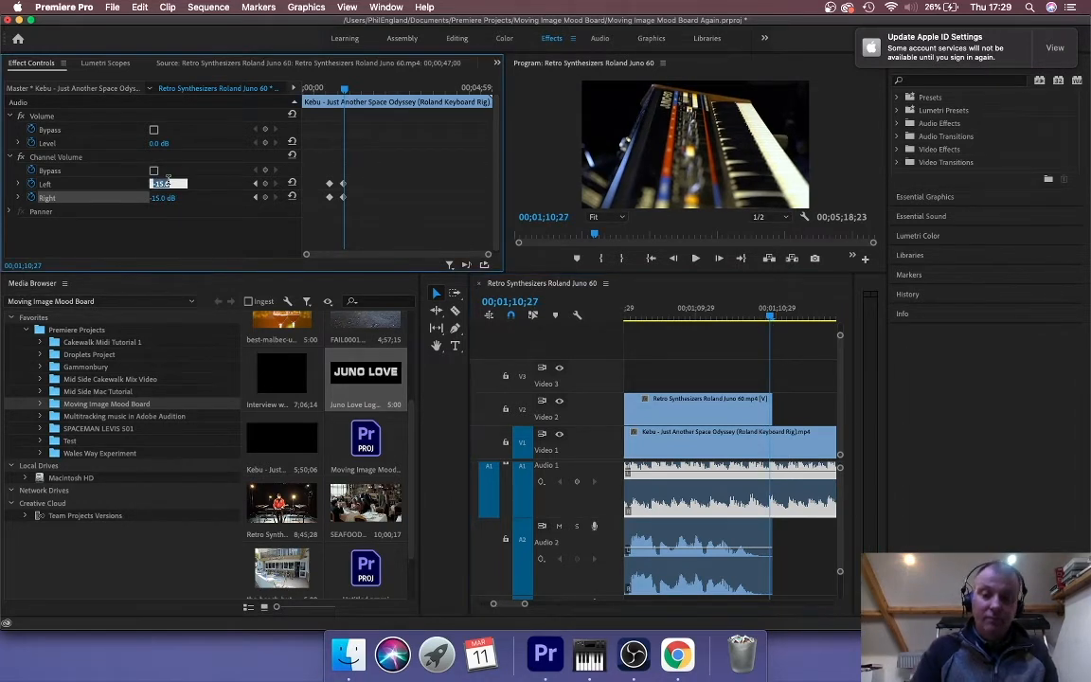
pyautogui.write('0')
pyautogui.press('Return')
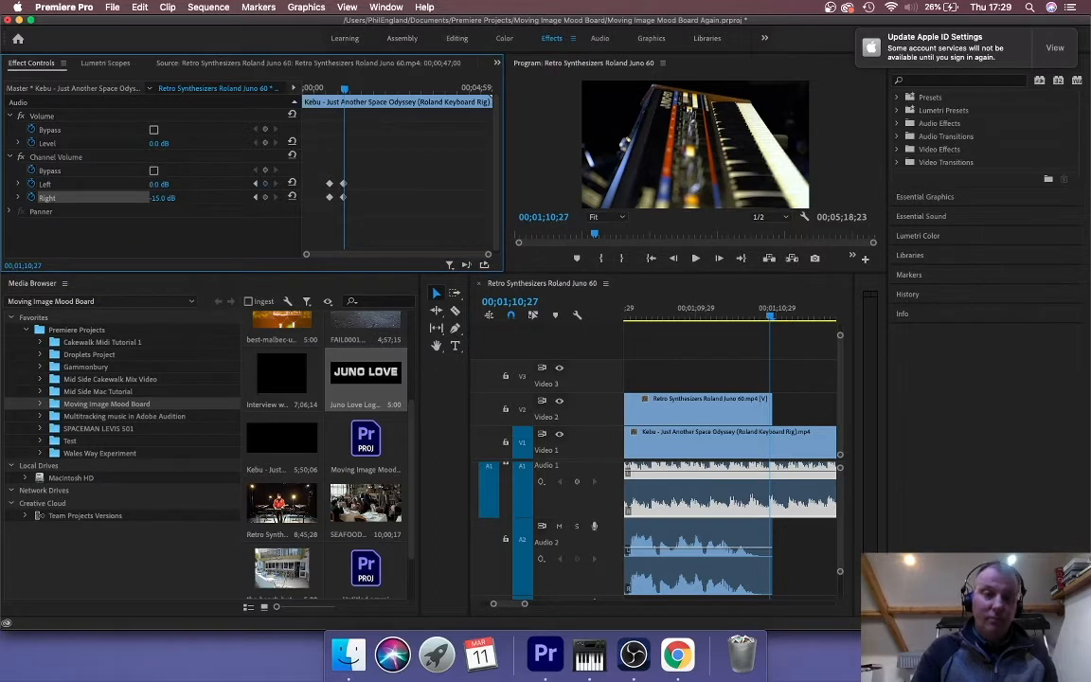
pyautogui.click(163, 198)
pyautogui.write('0')
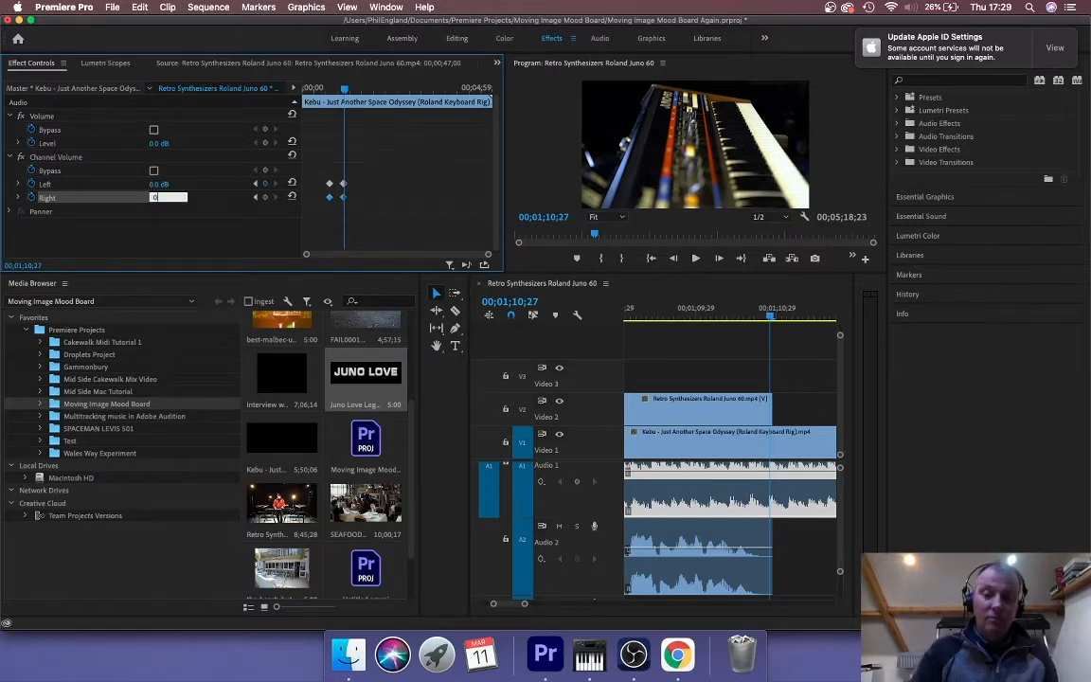
pyautogui.press('Return')
# Play on past the volume rise, widen the timeline by narrowing the Media Browser and tools area, and stop playback at 00;01;40;25
pyautogui.press('space')
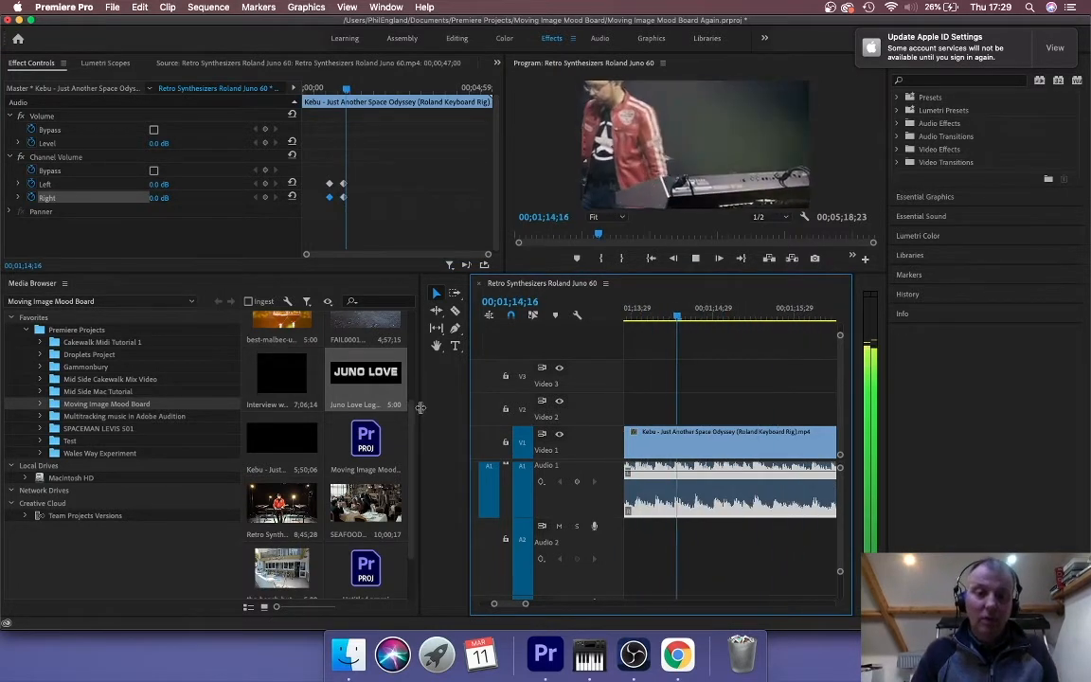
pyautogui.click(378, 402)
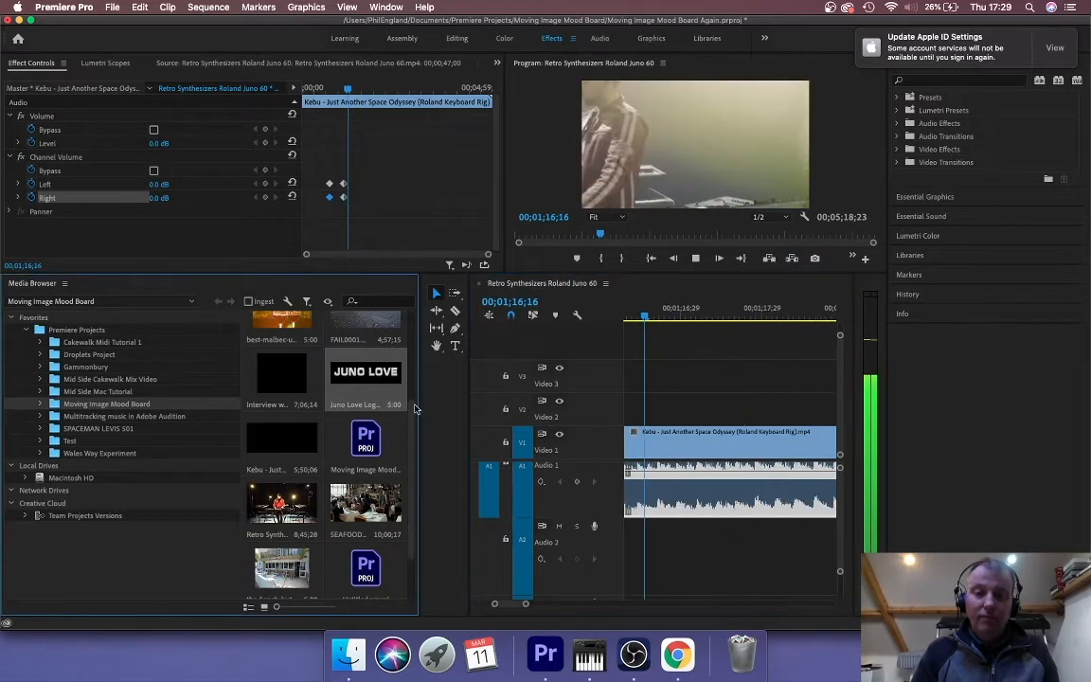
pyautogui.moveTo(419, 407); pyautogui.dragTo(291, 396)
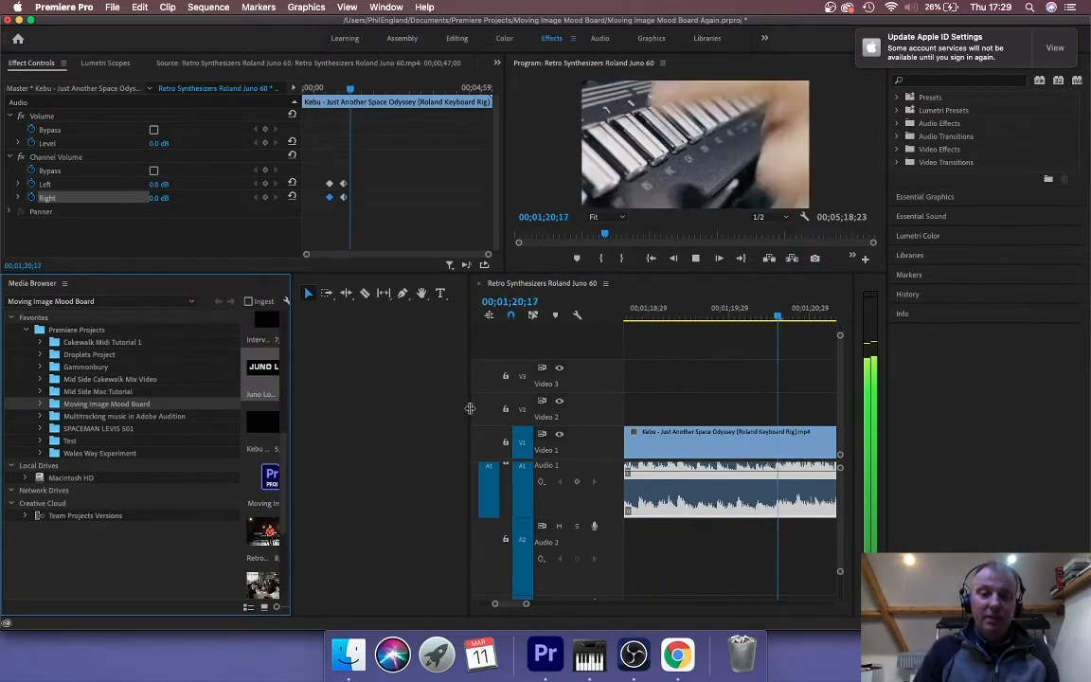
pyautogui.moveTo(470, 404); pyautogui.dragTo(329, 407)
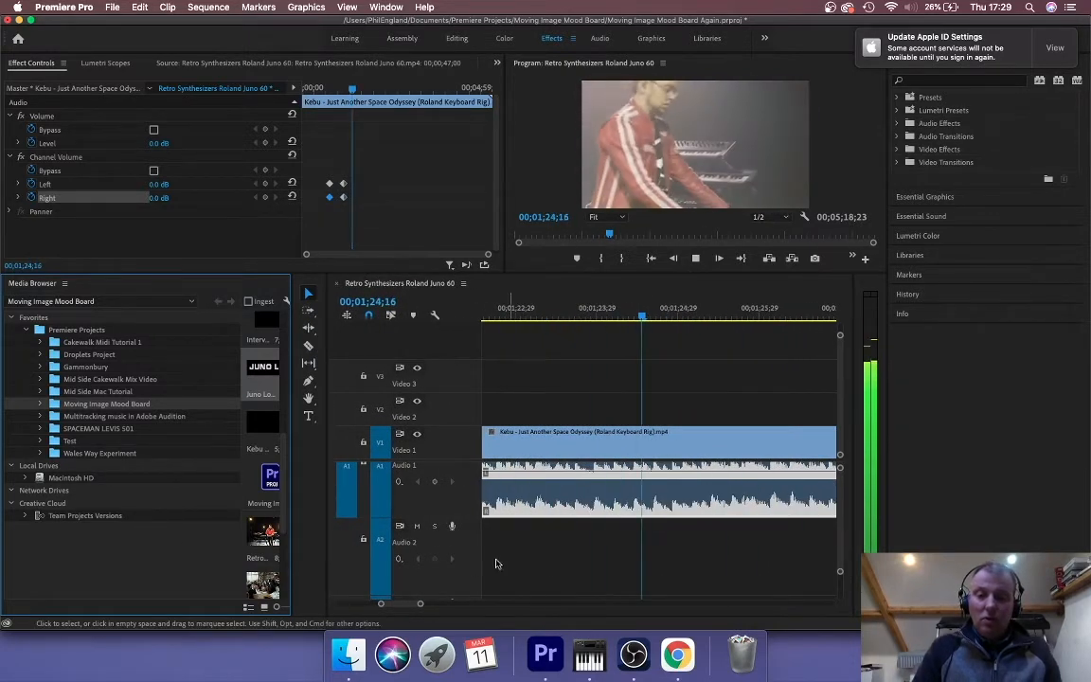
pyautogui.moveTo(419, 606); pyautogui.dragTo(477, 609)
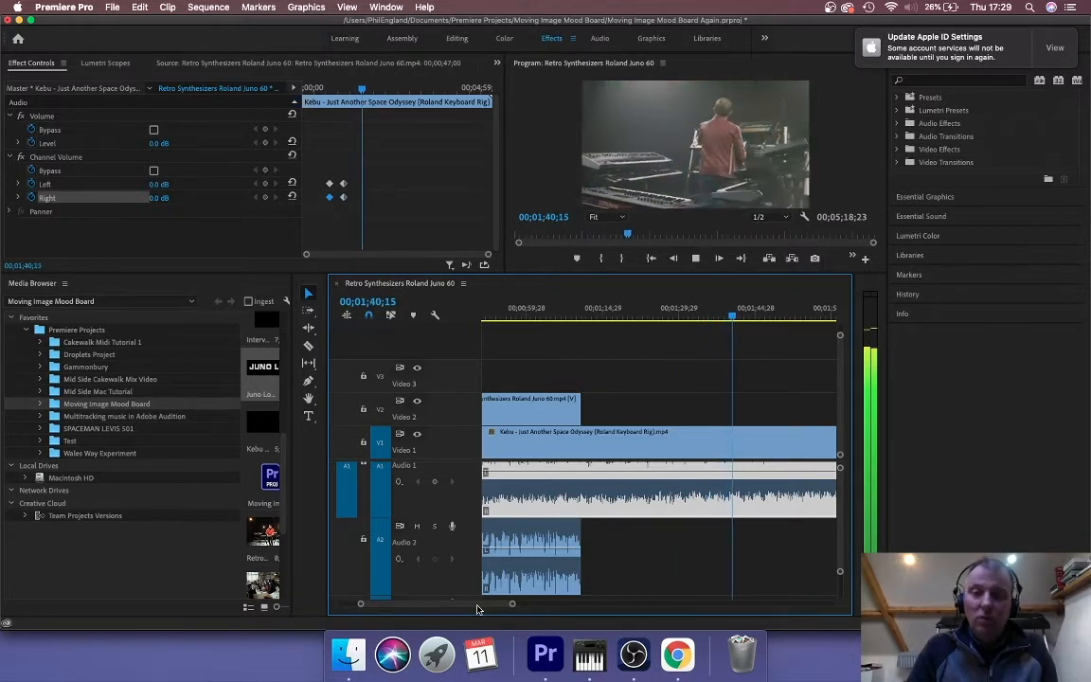
pyautogui.press('space')
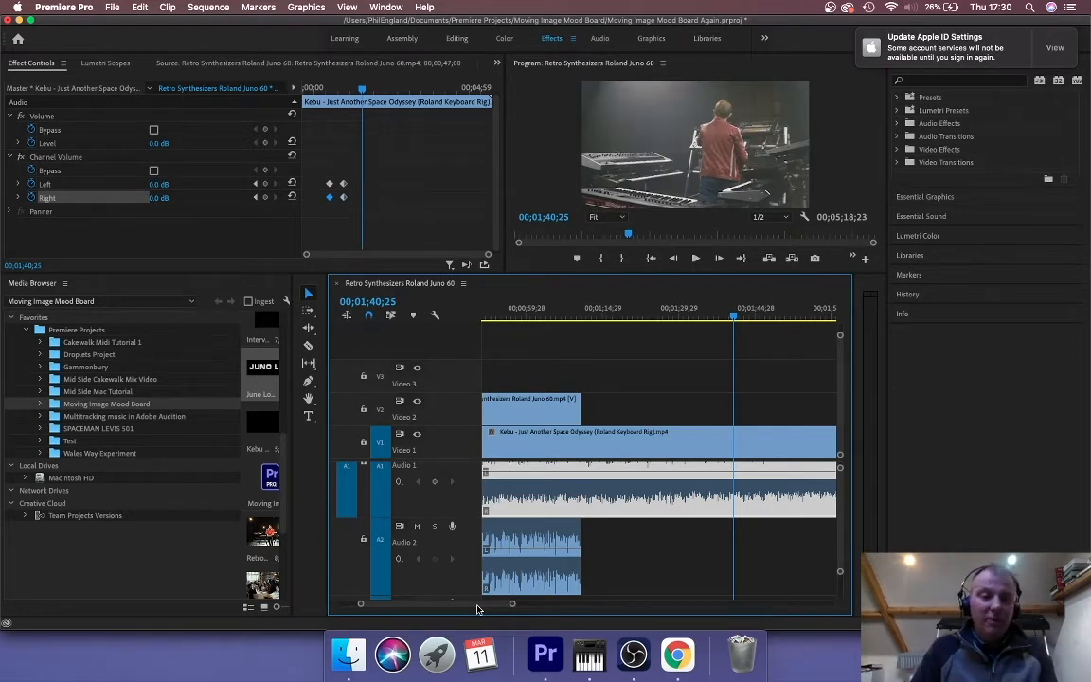
# Place the SEAFOOD Bean clip on Video 3 so that it starts at 00;01;40;25
pyautogui.click(263, 583)
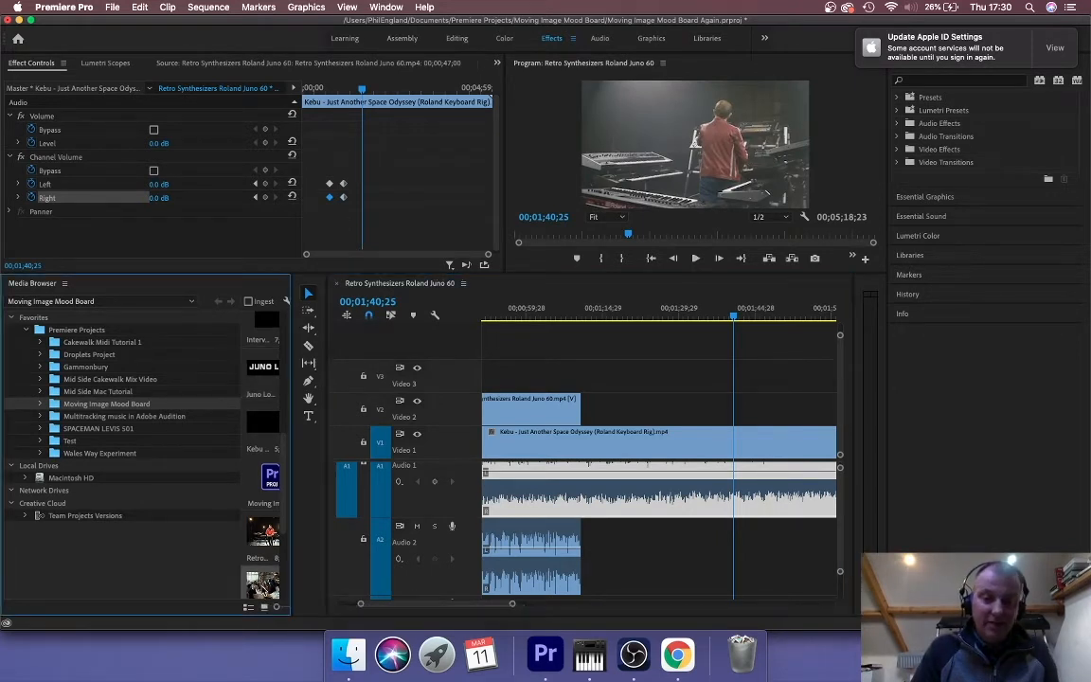
pyautogui.moveTo(368, 459); pyautogui.dragTo(682, 376)
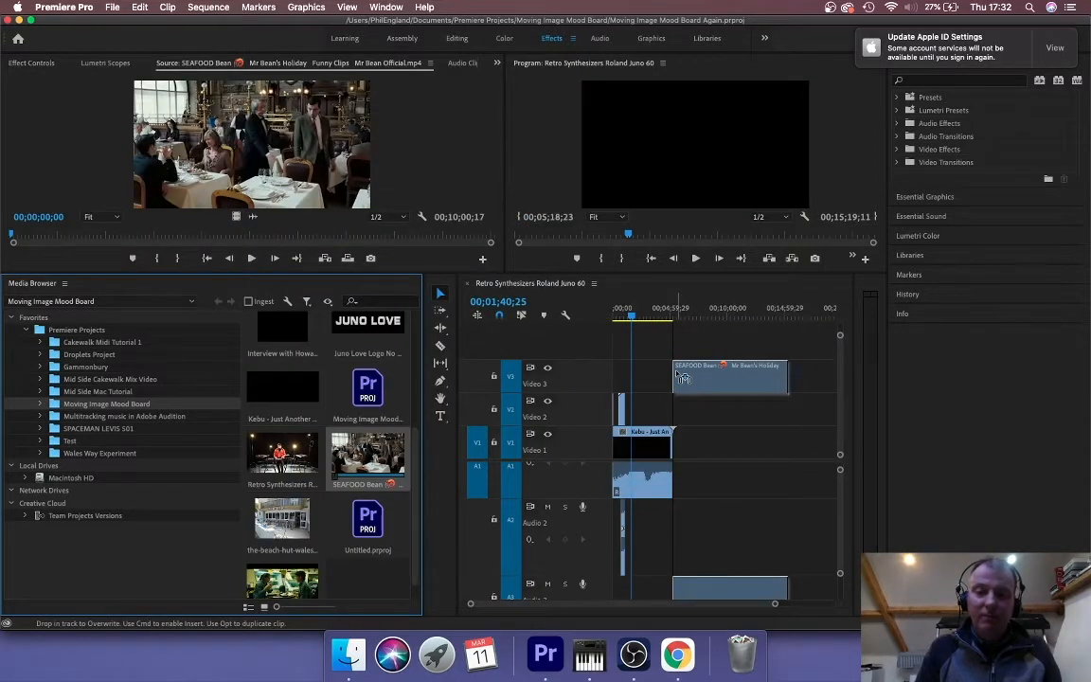
pyautogui.moveTo(682, 377); pyautogui.dragTo(642, 381)
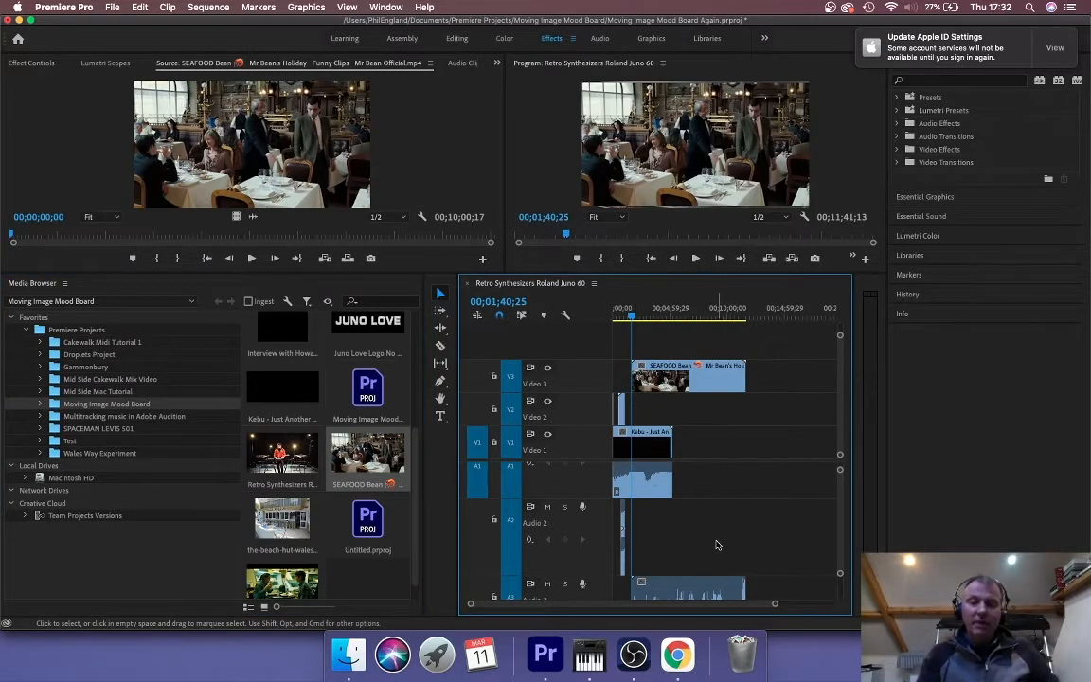
# Delete the SEAFOOD Bean clip's audio from Audio 3, keeping its video
pyautogui.scroll(-5, 837, 489)
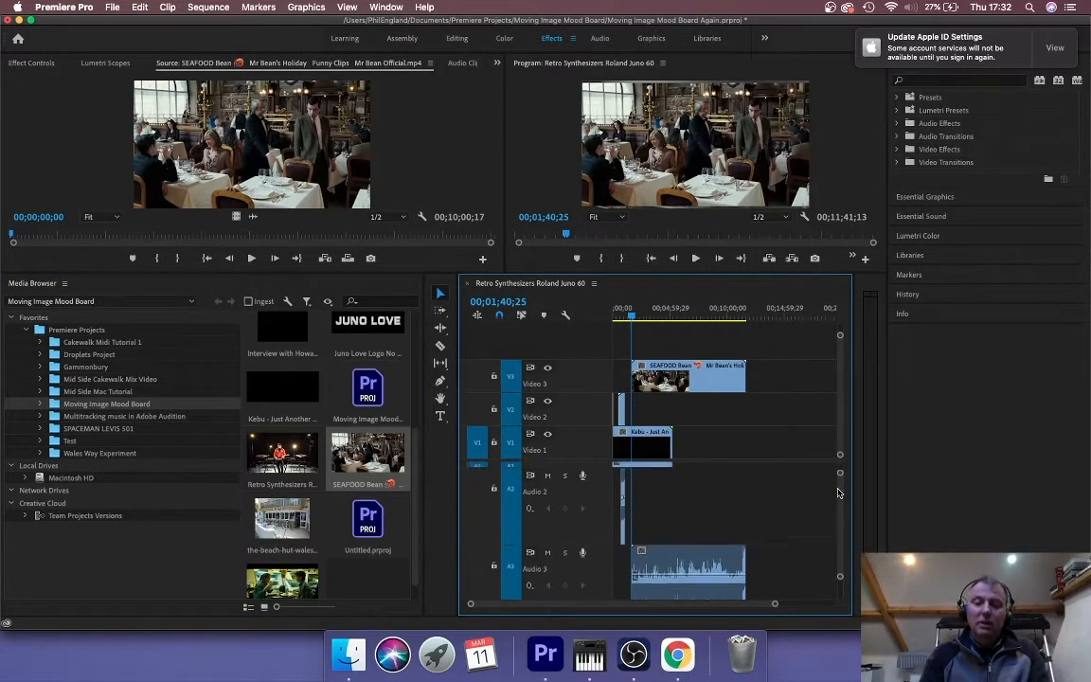
pyautogui.click(720, 519)
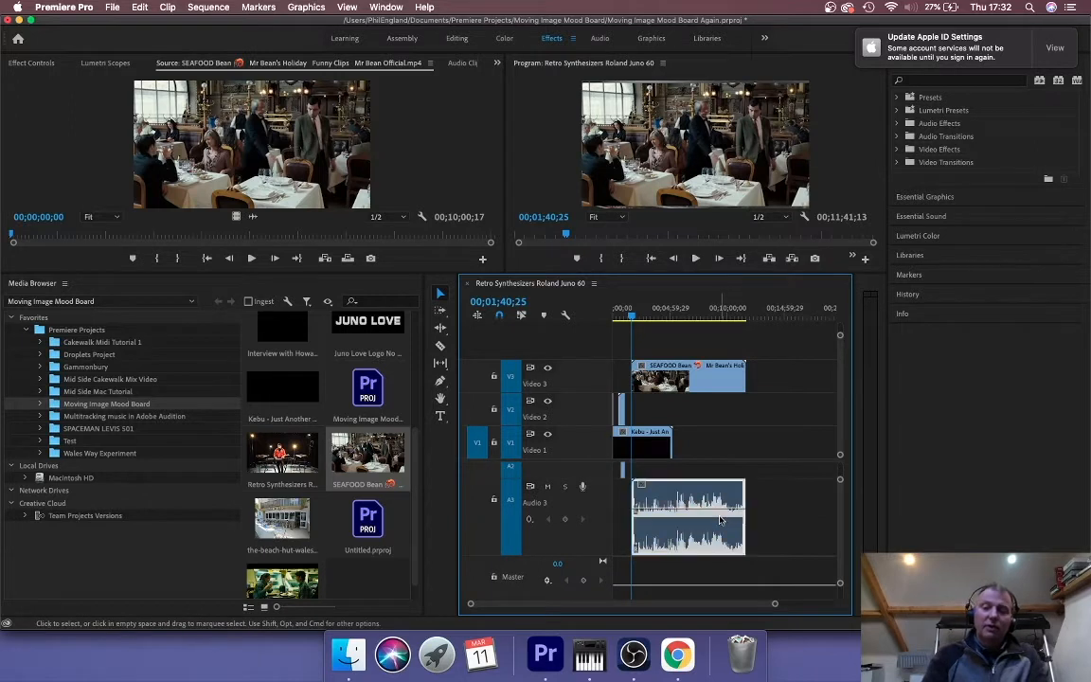
pyautogui.press('Delete')
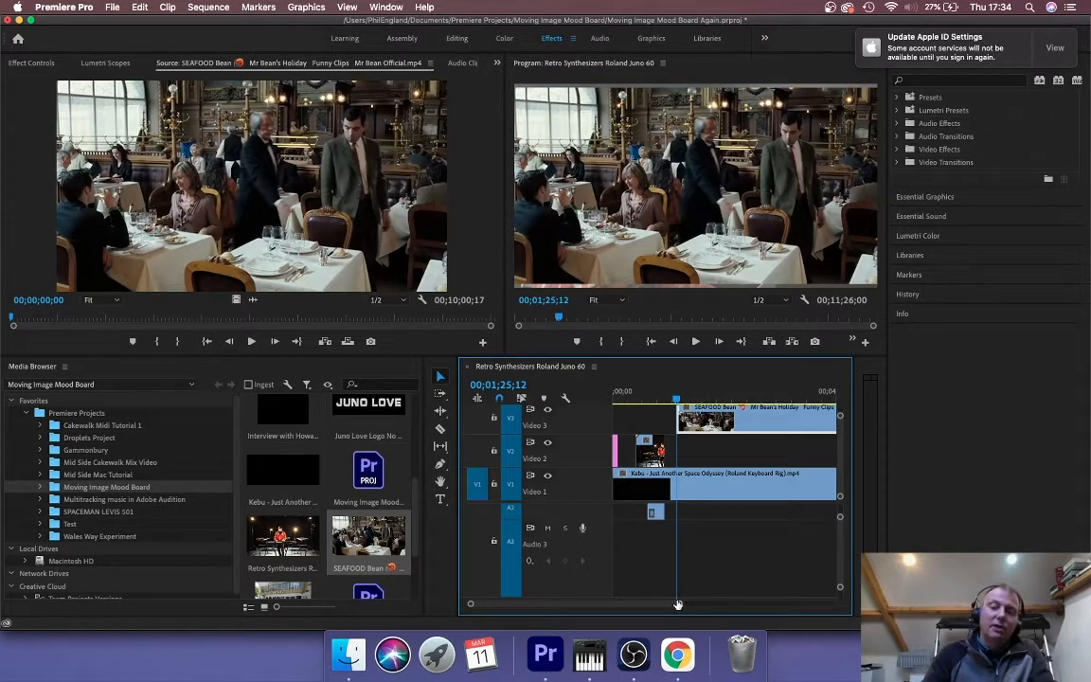
# Set the SEAFOOD Bean clip's Scale to 115
pyautogui.moveTo(678, 604); pyautogui.dragTo(639, 601)
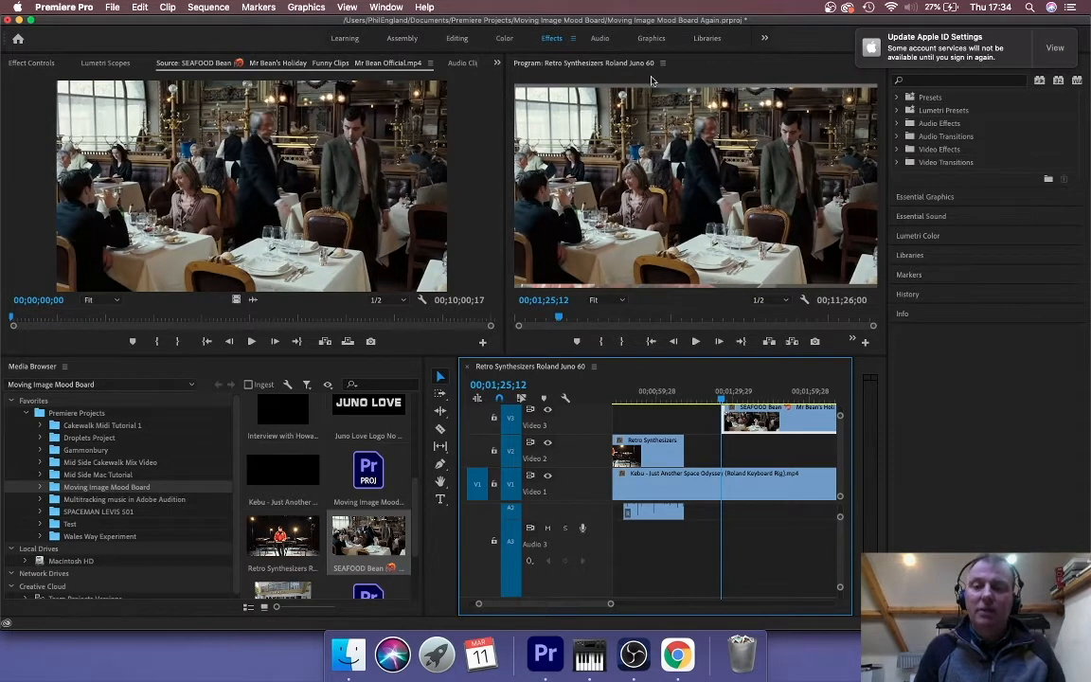
pyautogui.click(31, 64)
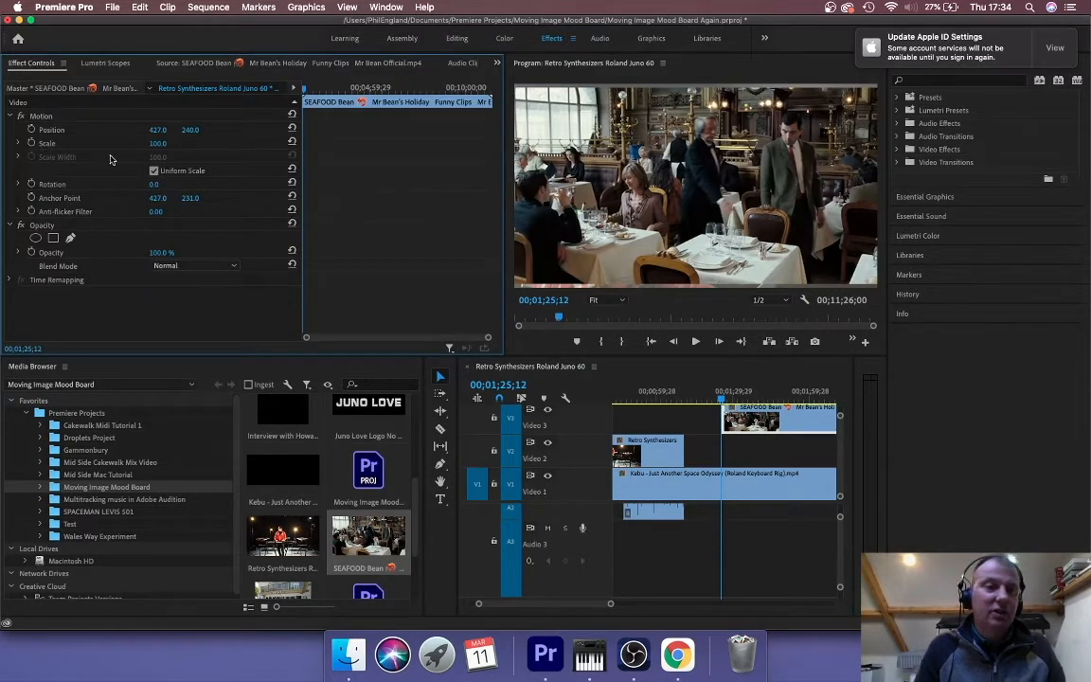
pyautogui.click(157, 144)
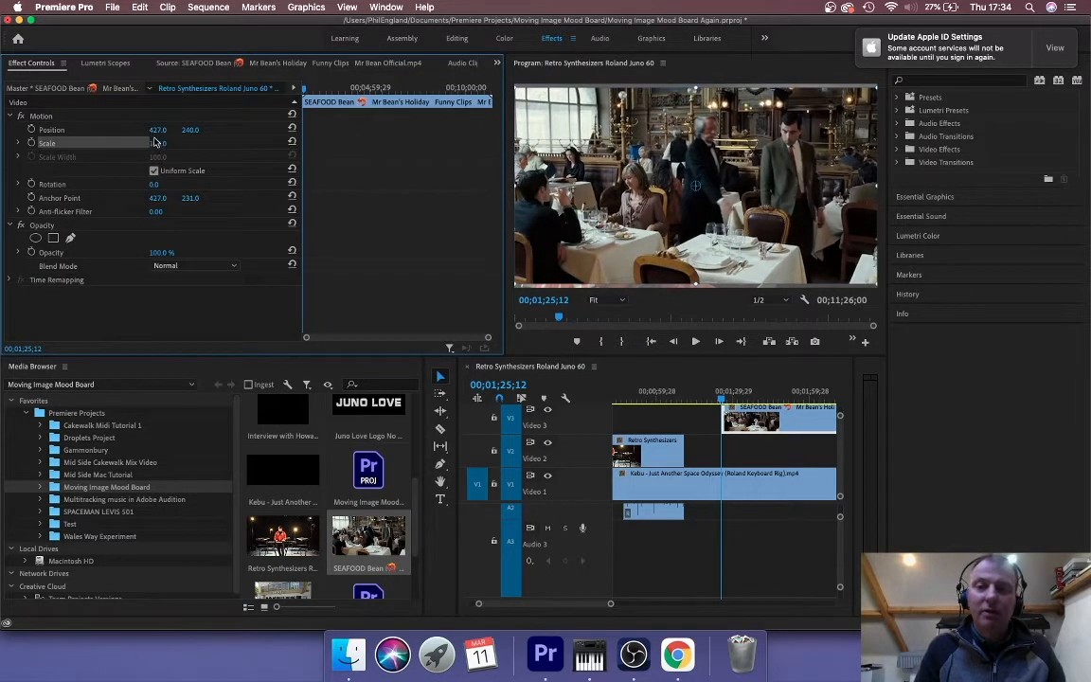
pyautogui.moveTo(158, 148); pyautogui.dragTo(173, 148)
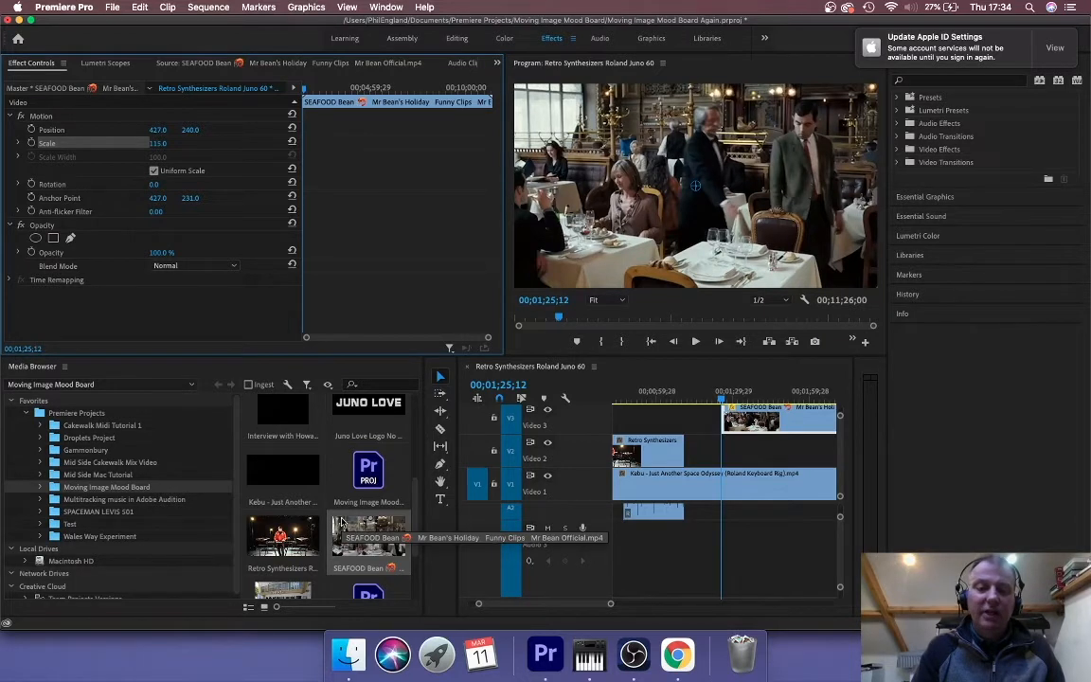
# Play the SEAFOOD Bean section to 00;02;04;02 and trim the end of the clip to that point
pyautogui.press('space')
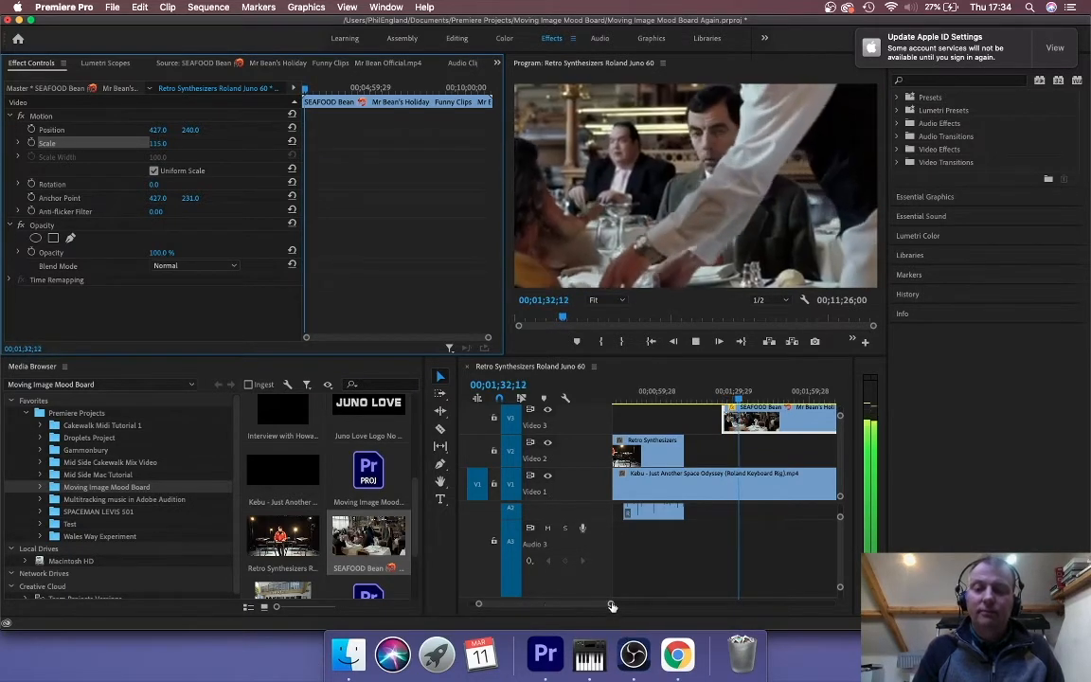
pyautogui.moveTo(611, 604); pyautogui.dragTo(584, 604)
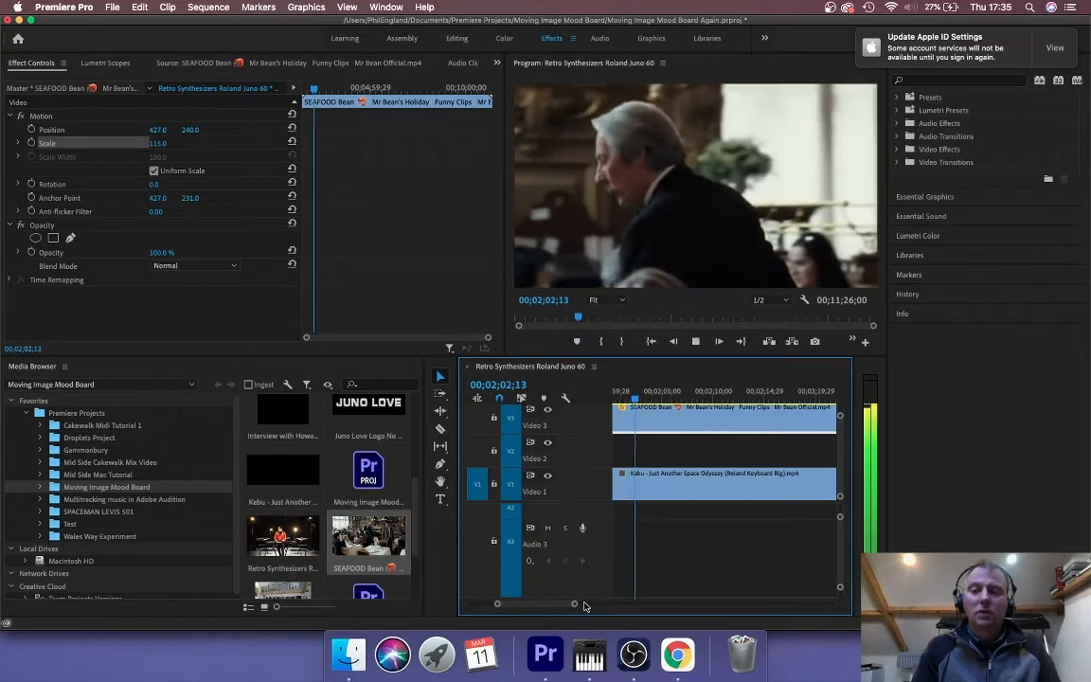
pyautogui.press('space')
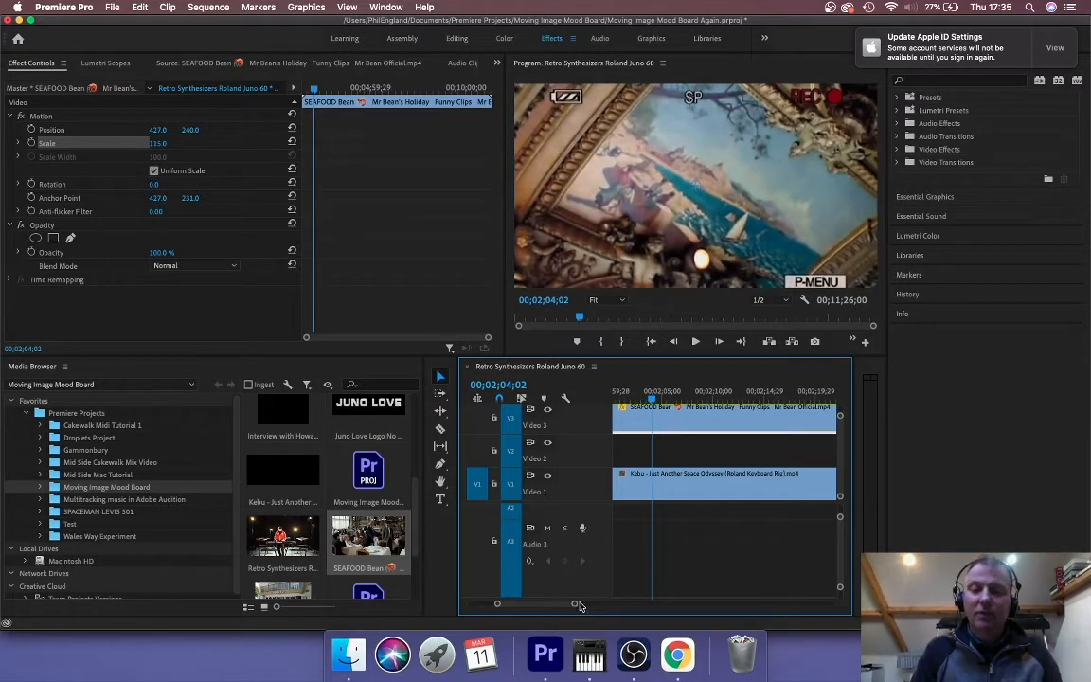
pyautogui.moveTo(575, 606); pyautogui.dragTo(749, 615)
pyautogui.moveTo(785, 419); pyautogui.dragTo(645, 421)
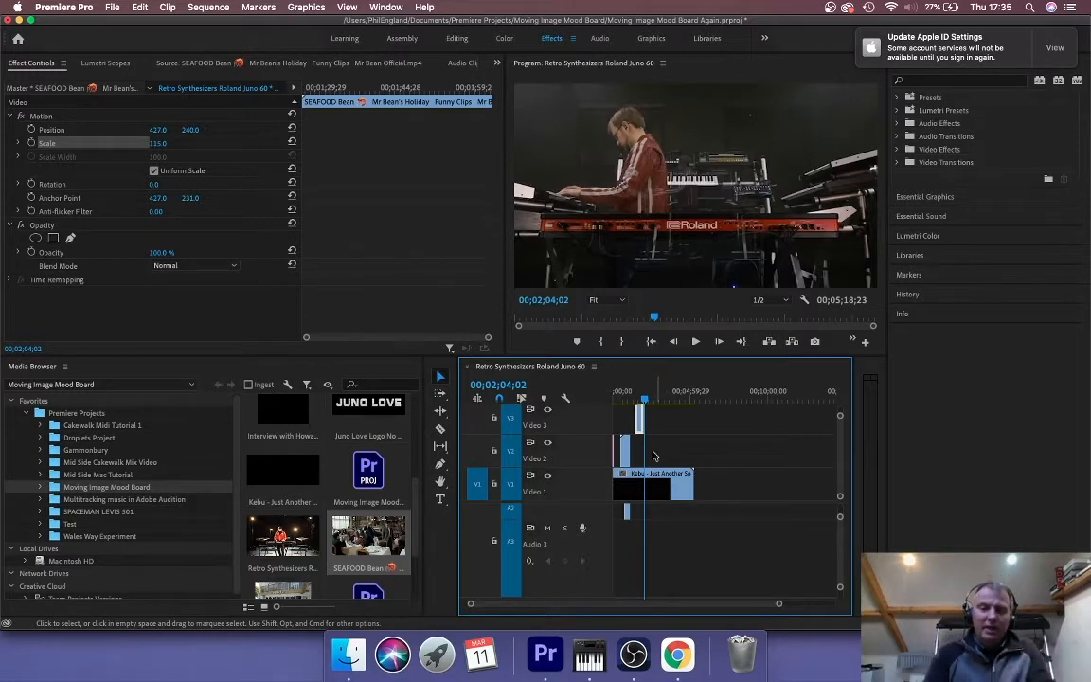
# Place FAIL0001.mp4 on Video 2 so that it starts at 00;02;04;02
pyautogui.scroll(3, 393, 463)
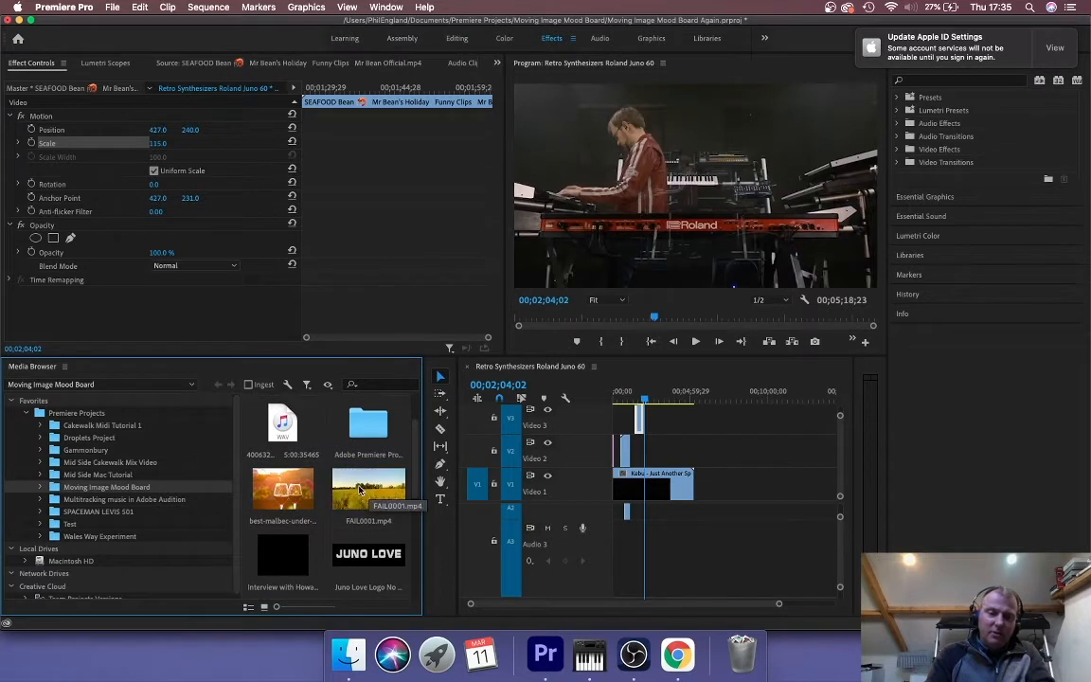
pyautogui.moveTo(360, 489); pyautogui.dragTo(441, 497)
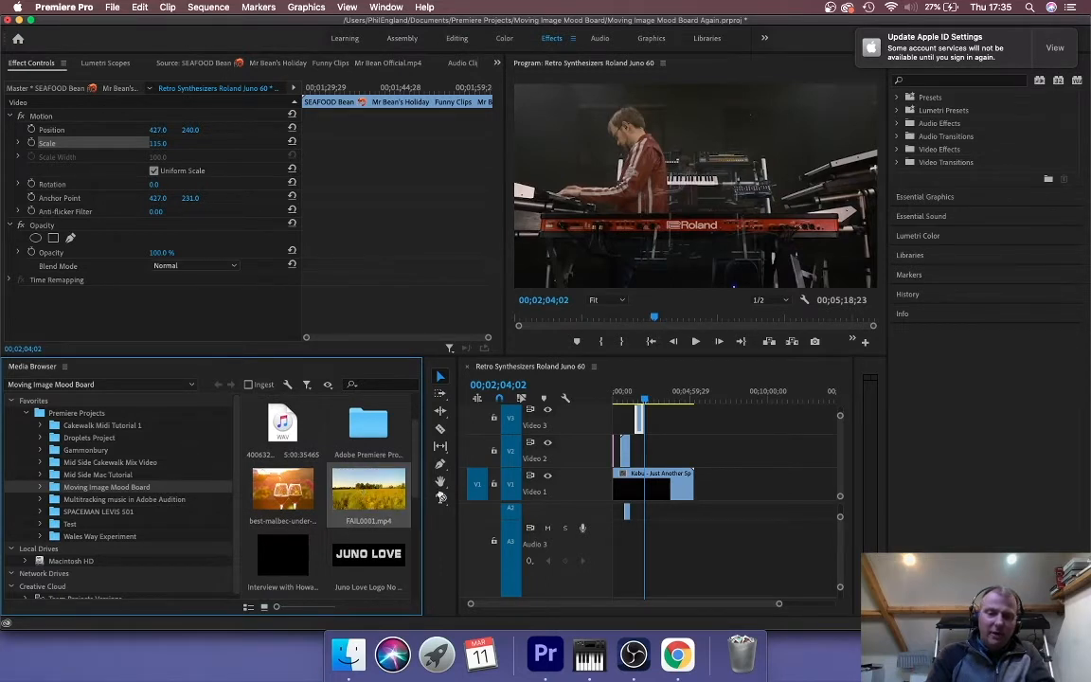
pyautogui.moveTo(596, 474); pyautogui.dragTo(654, 456)
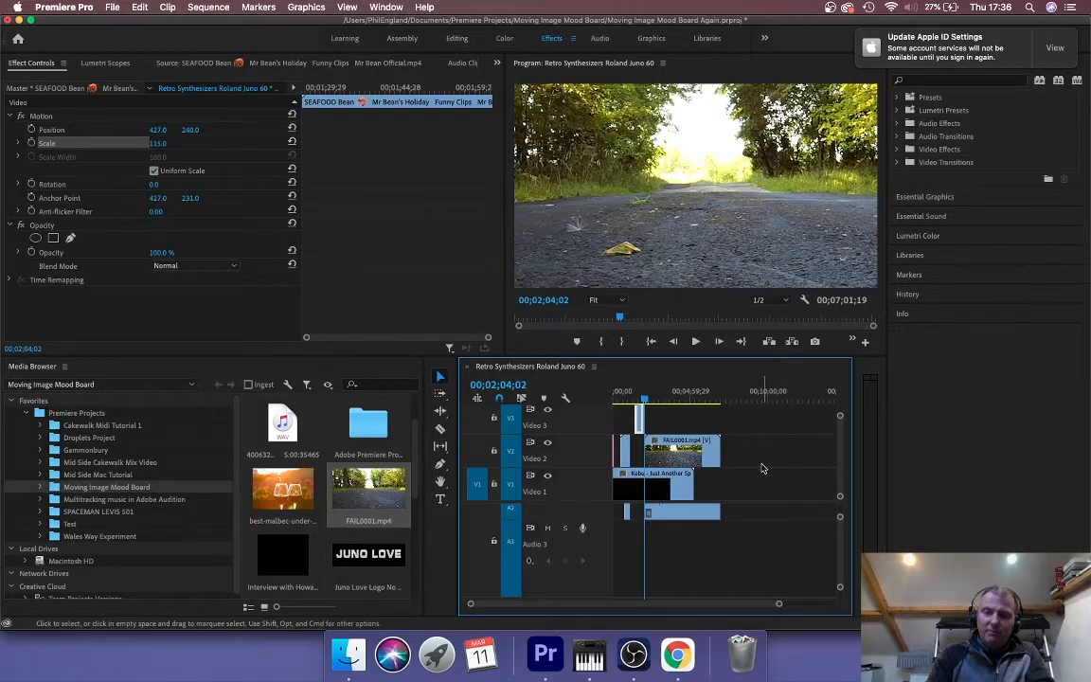
# Delete the FAIL0001.mp4 clip's audio from Audio 3, keeping its video
pyautogui.click(651, 402)
pyautogui.moveTo(650, 402); pyautogui.dragTo(646, 402)
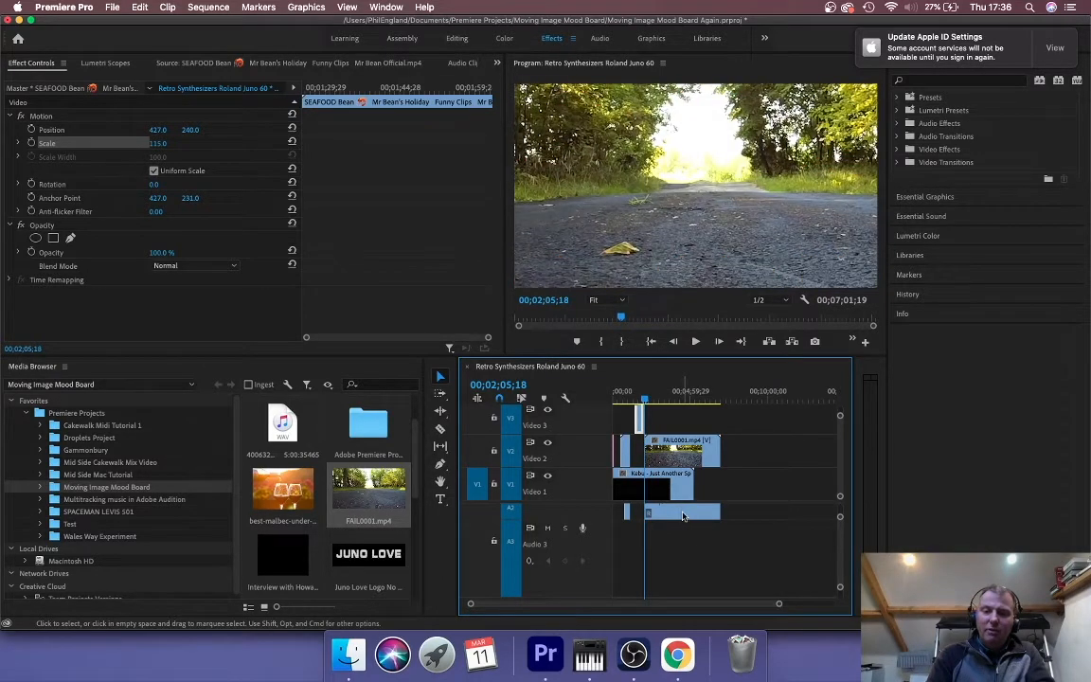
pyautogui.click(683, 515)
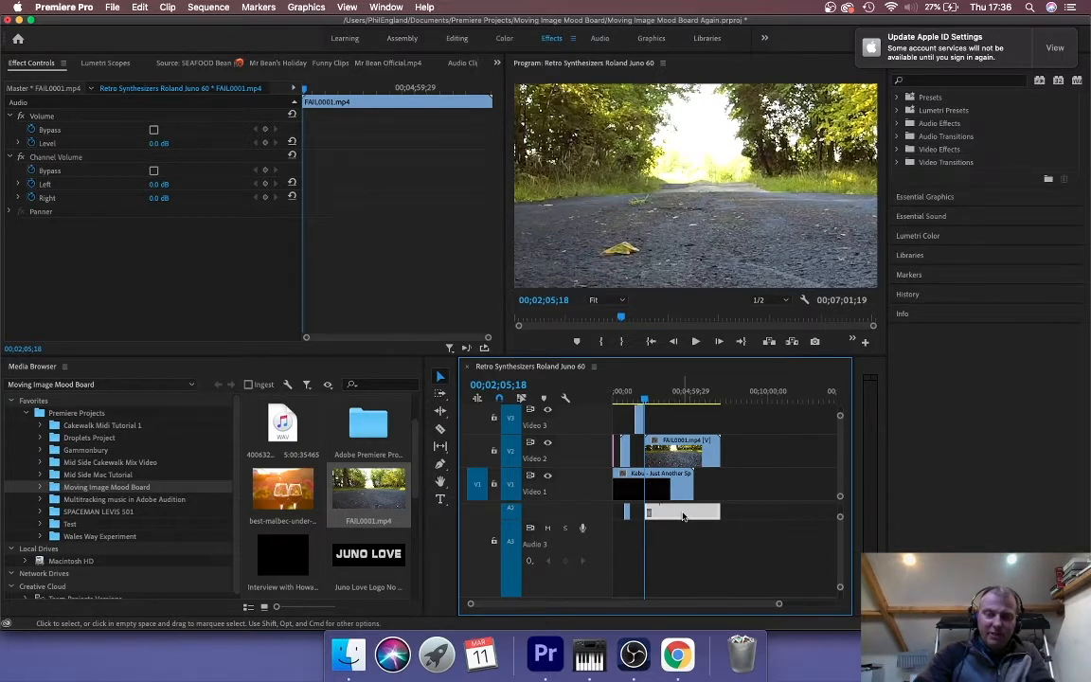
pyautogui.press('Delete')
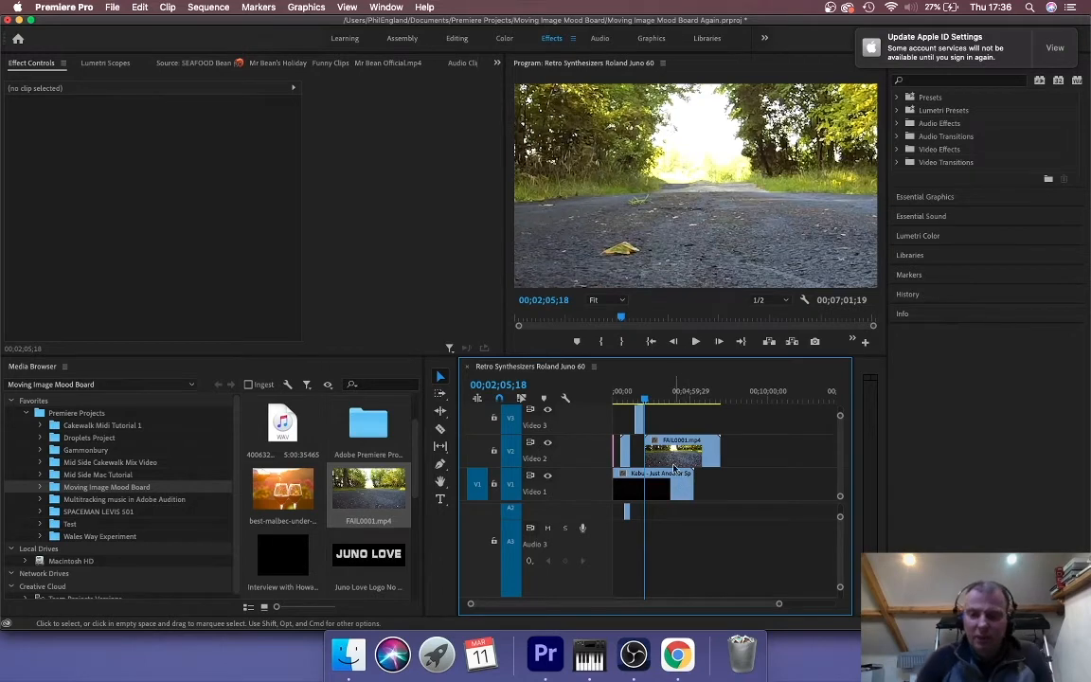
# Trim the opening of FAIL0001.mp4 up to 00;02;48;08 and move the clip back against the end of the SEAFOOD Bean clip
pyautogui.press('space')
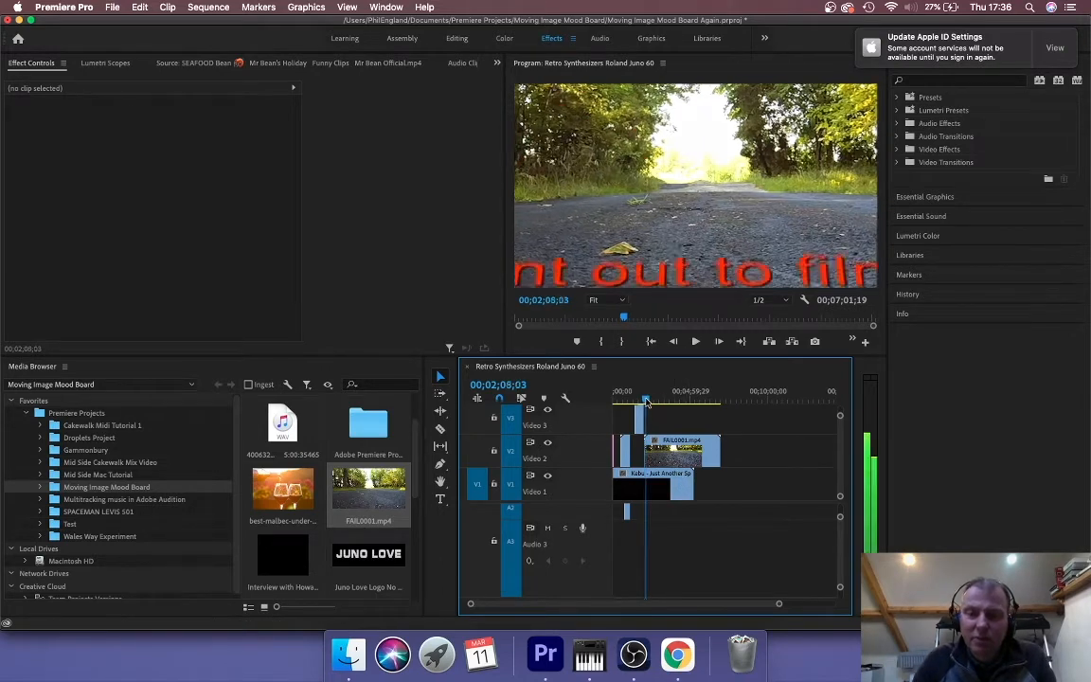
pyautogui.moveTo(647, 402); pyautogui.dragTo(658, 406)
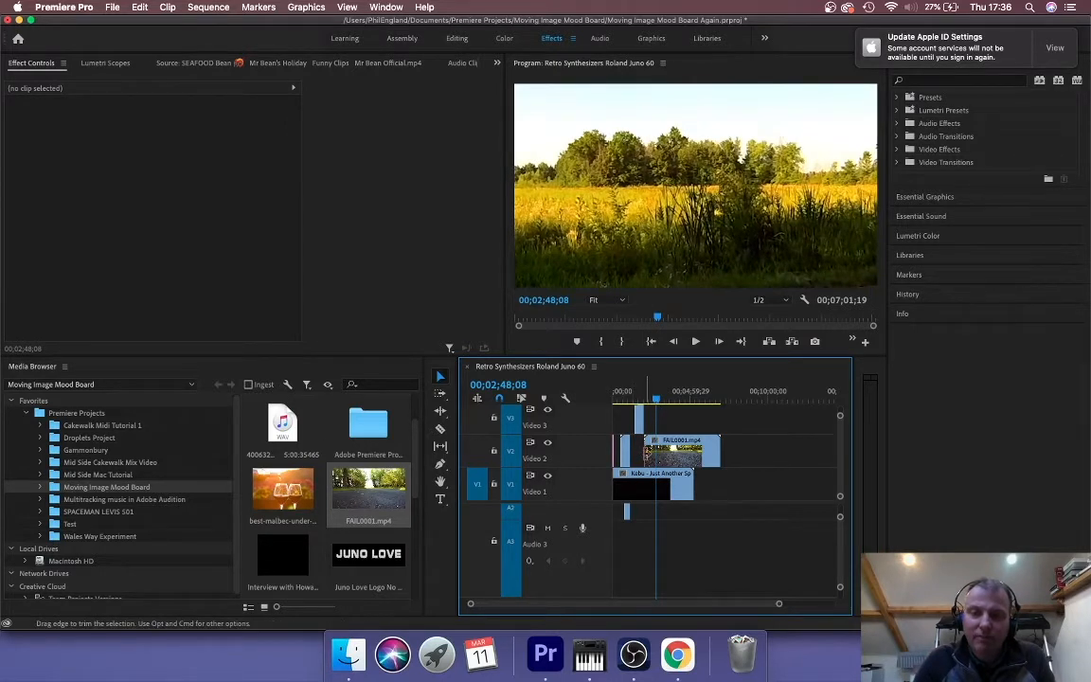
pyautogui.moveTo(646, 451); pyautogui.dragTo(660, 452)
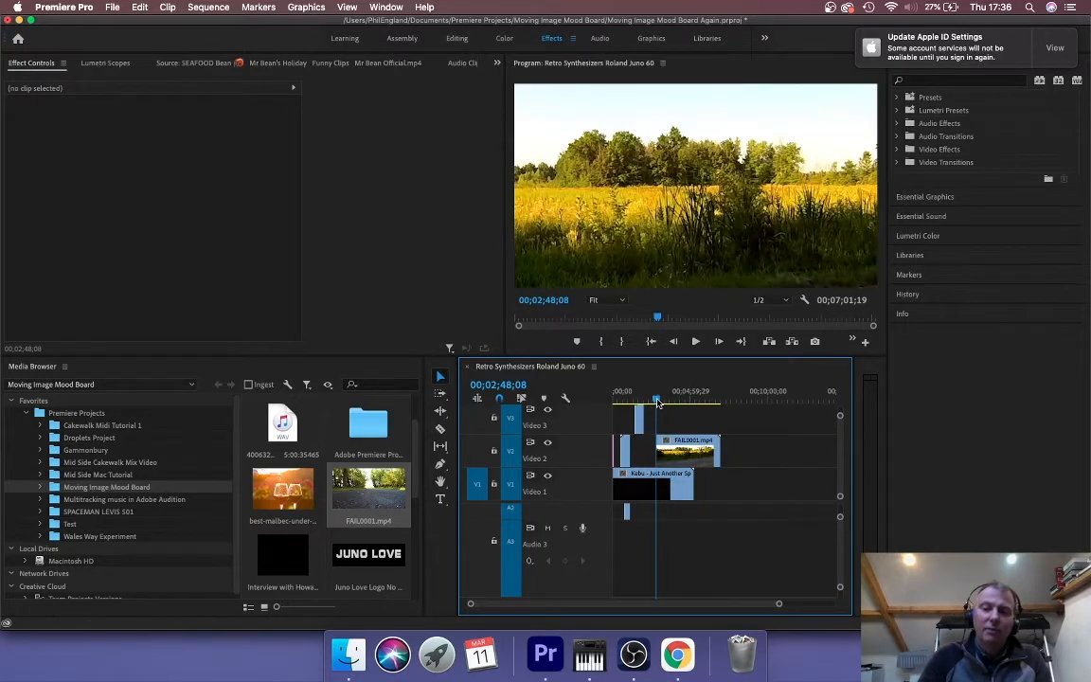
pyautogui.moveTo(658, 403); pyautogui.dragTo(646, 403)
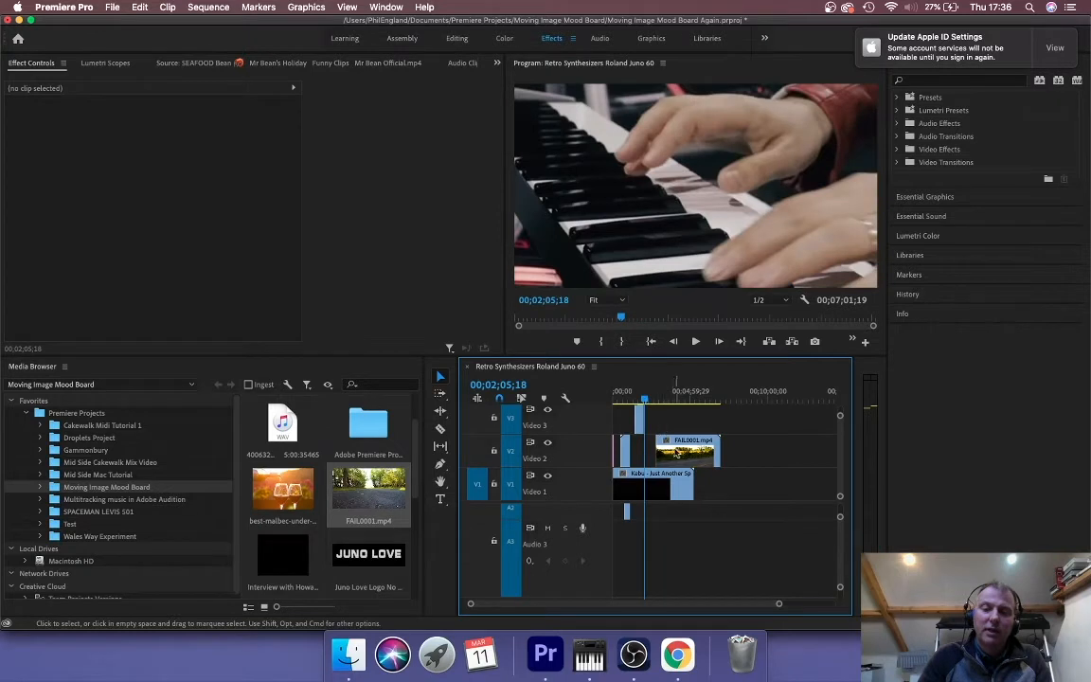
pyautogui.moveTo(679, 453); pyautogui.dragTo(668, 456)
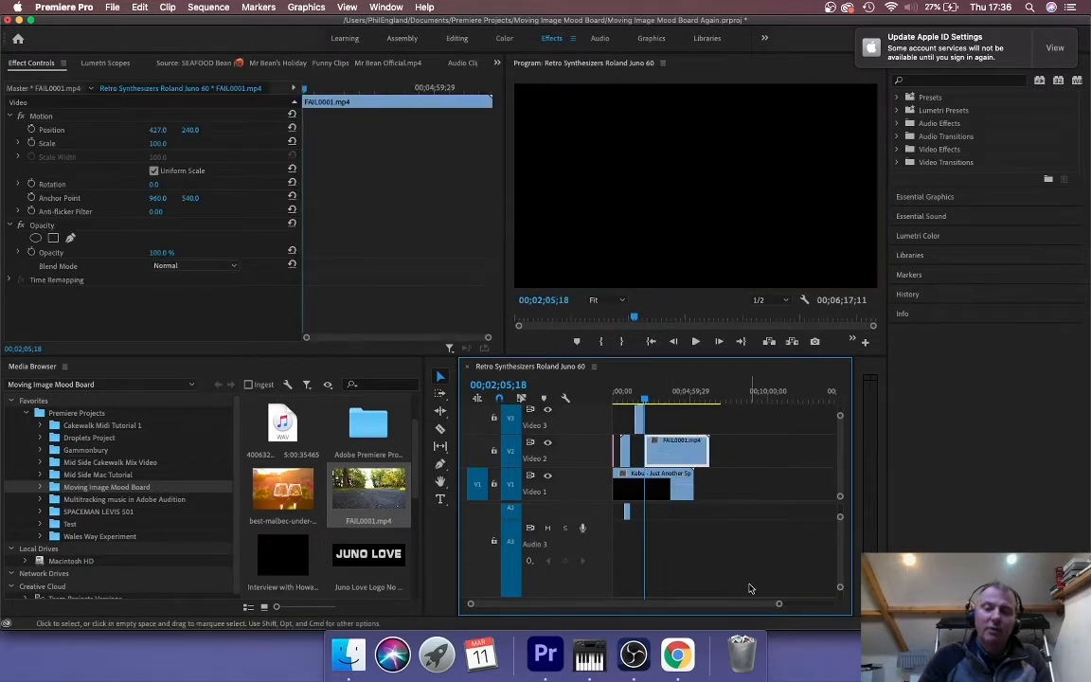
# Play back the transition from the SEAFOOD Bean clip into FAIL0001.mp4, starting at 00;01;45;24
pyautogui.moveTo(780, 604); pyautogui.dragTo(687, 598)
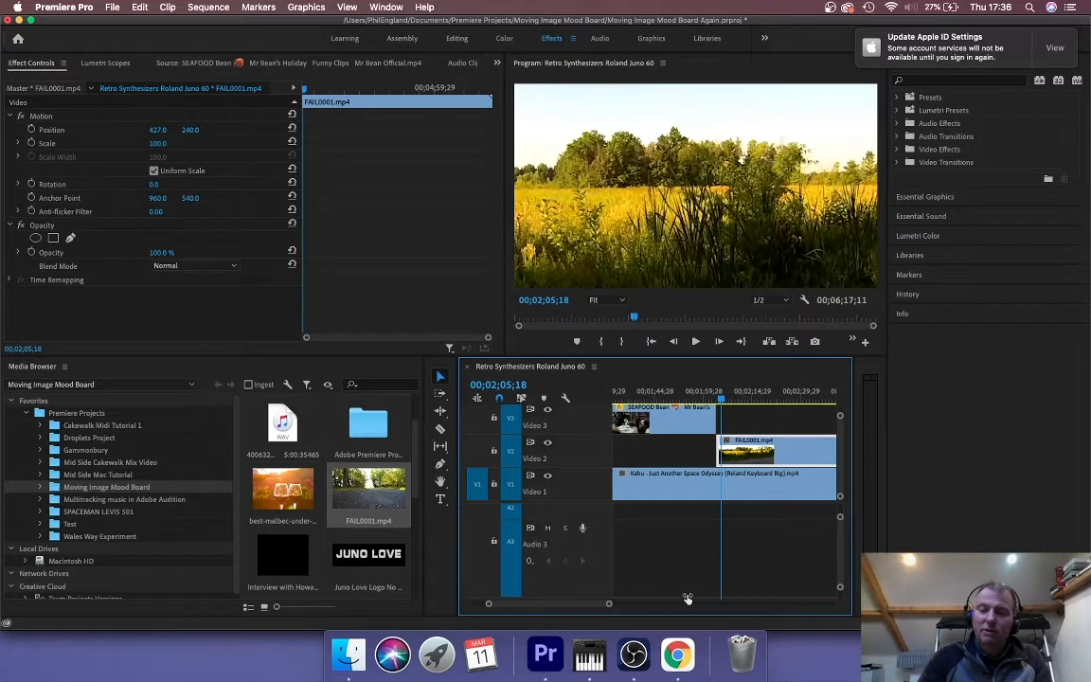
pyautogui.click(658, 401)
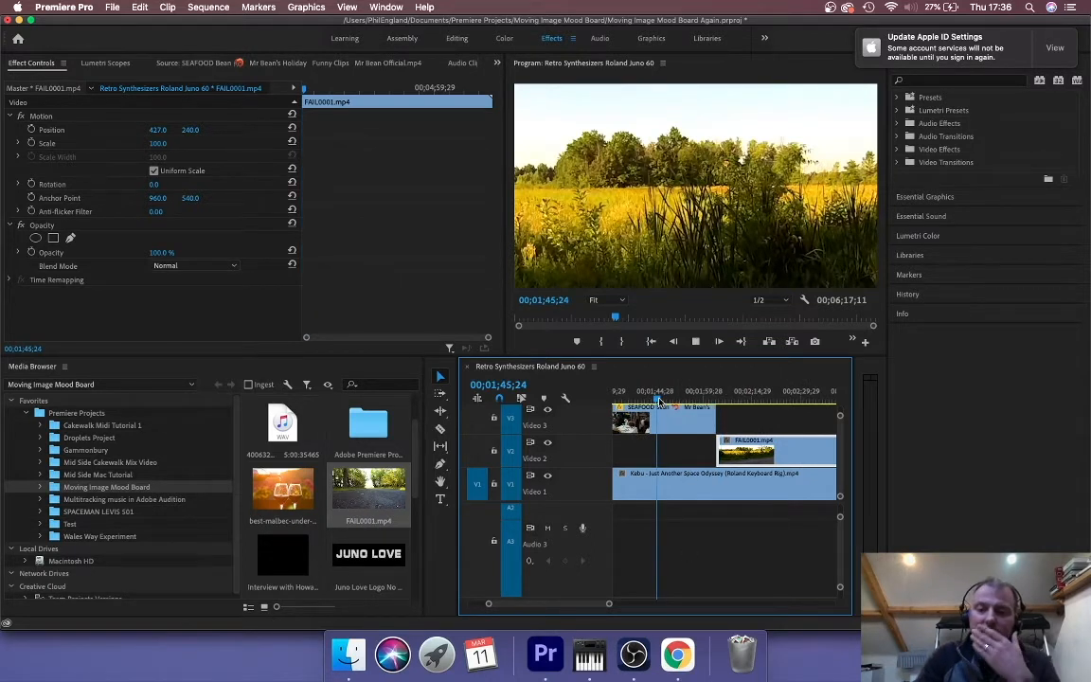
pyautogui.press('space')
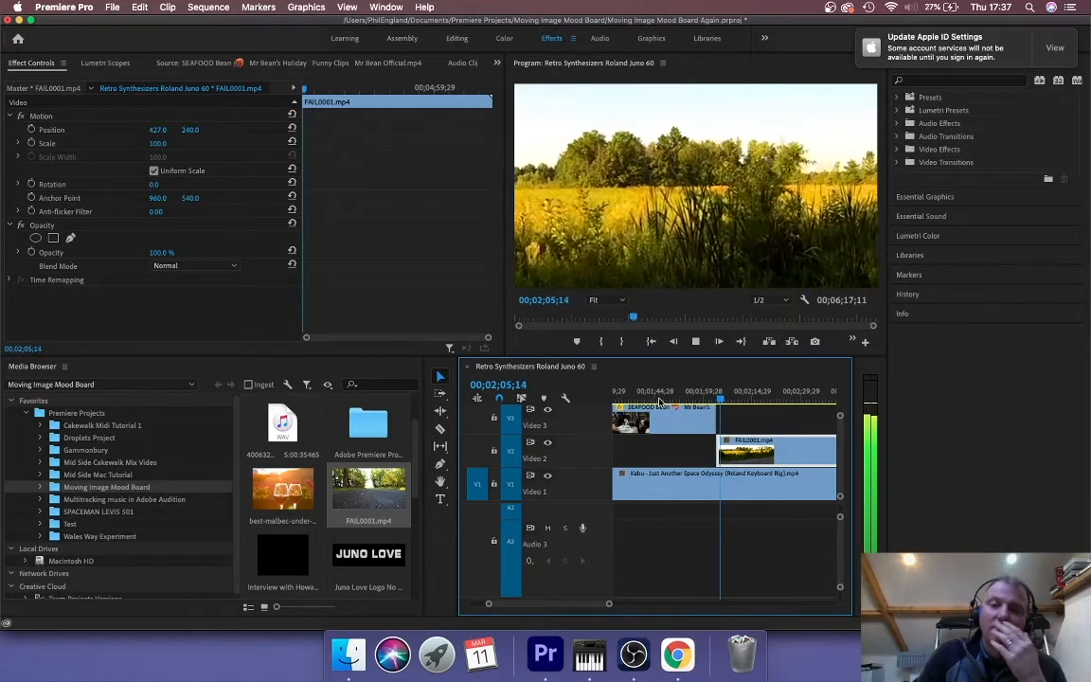
pyautogui.press('space')
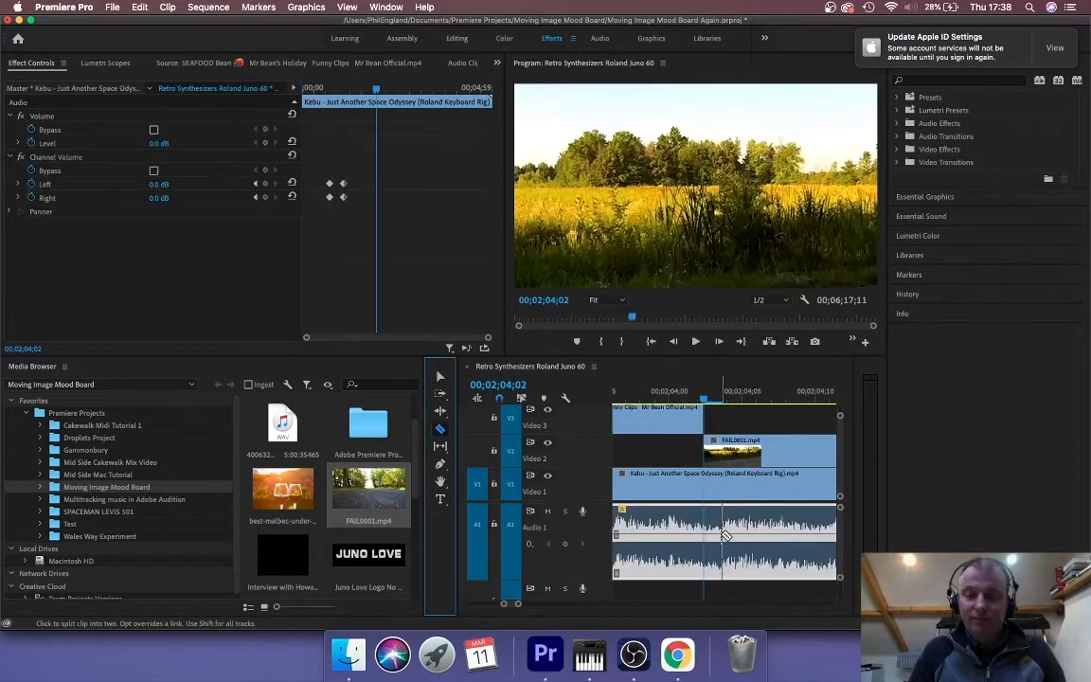
# Split the Kebu audio just after 00;02;04;02 and align the SEAFOOD Bean end and FAIL0001.mp4 start with that cut
pyautogui.click(722, 536)
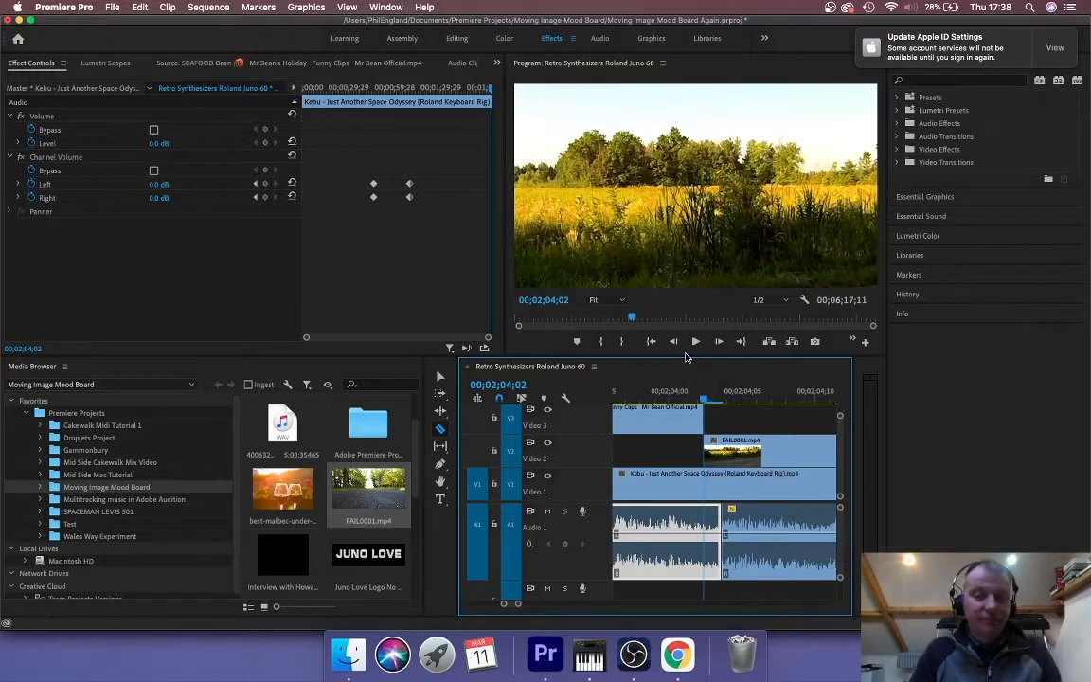
pyautogui.click(442, 376)
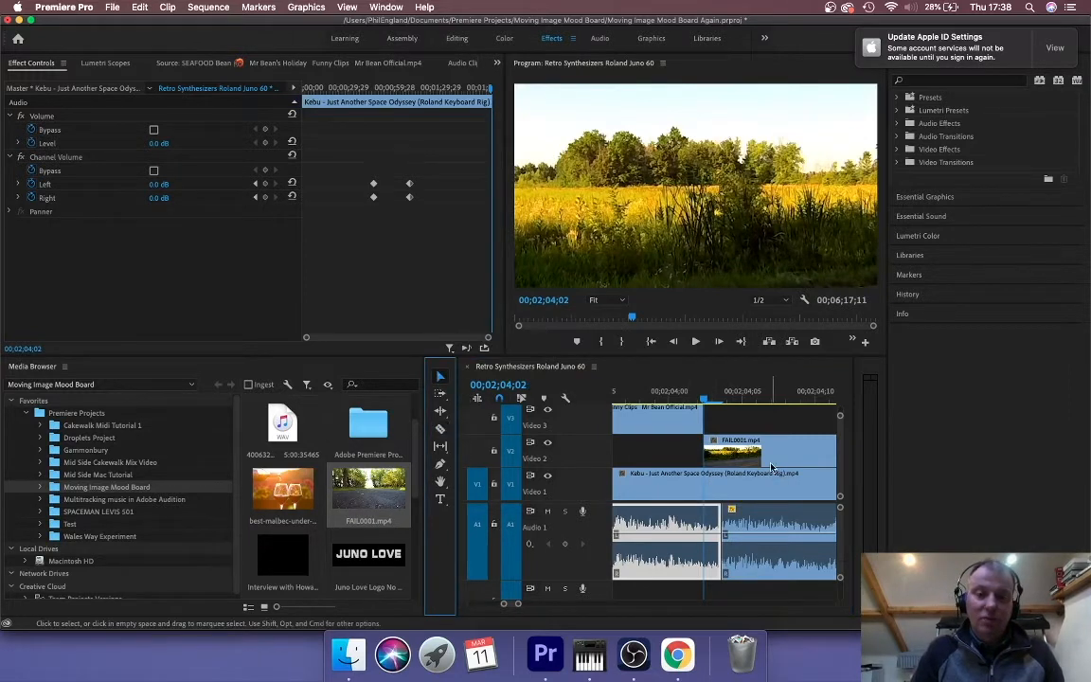
pyautogui.click(707, 447)
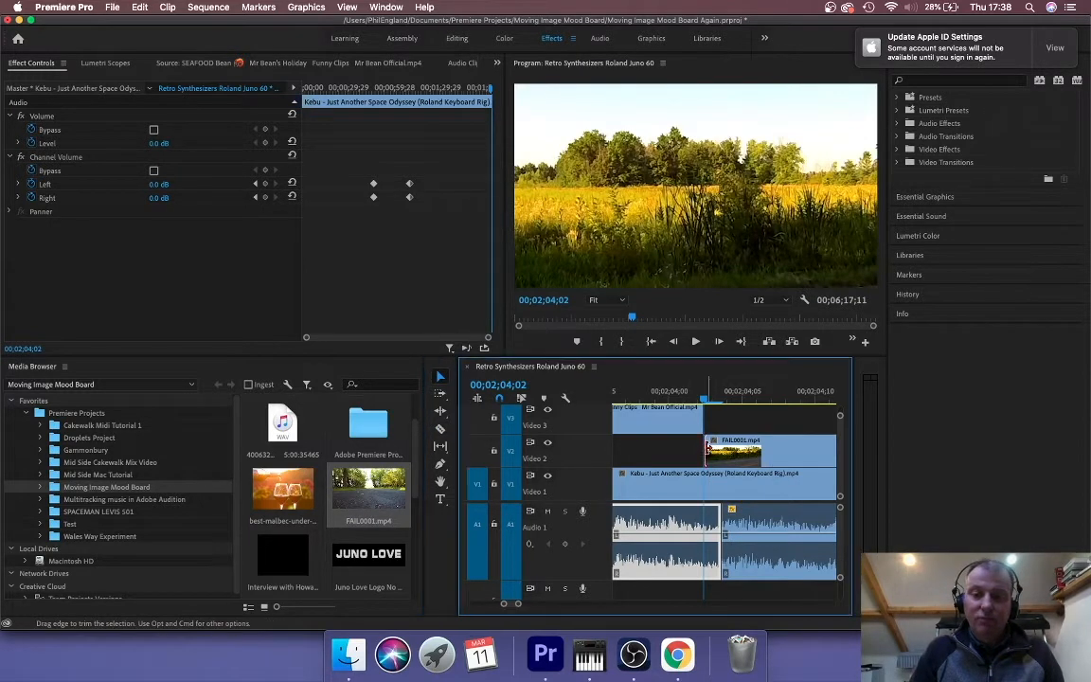
pyautogui.moveTo(707, 447); pyautogui.dragTo(717, 418)
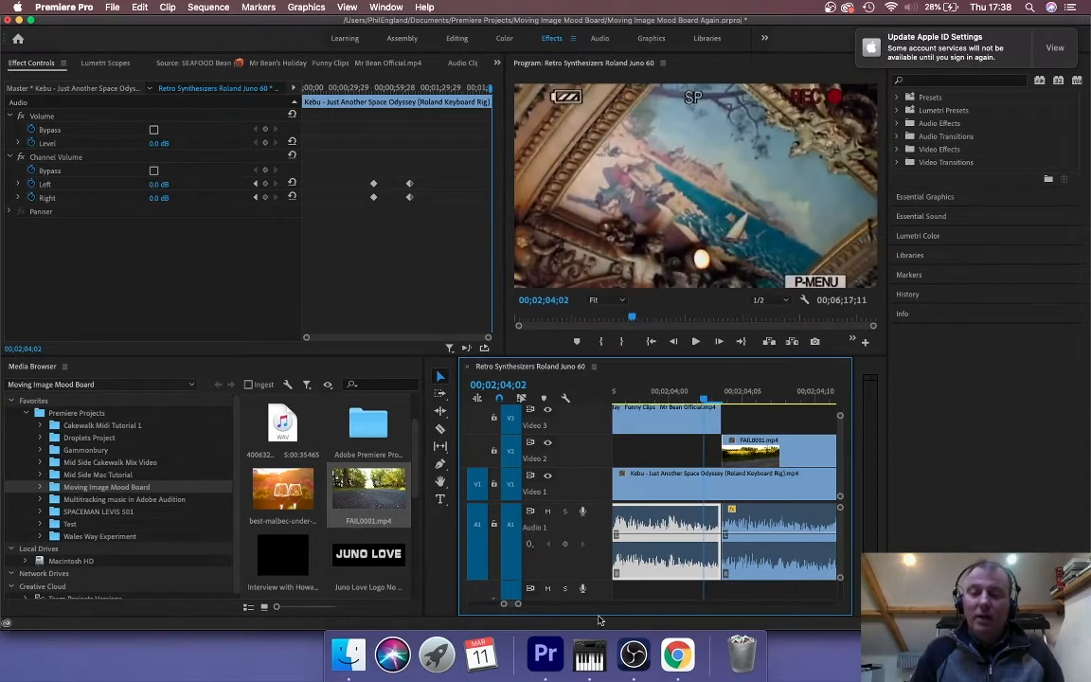
# Split the Kebu audio just after 00;02;49;26 and delete the section between the two cuts
pyautogui.moveTo(520, 604); pyautogui.dragTo(601, 611)
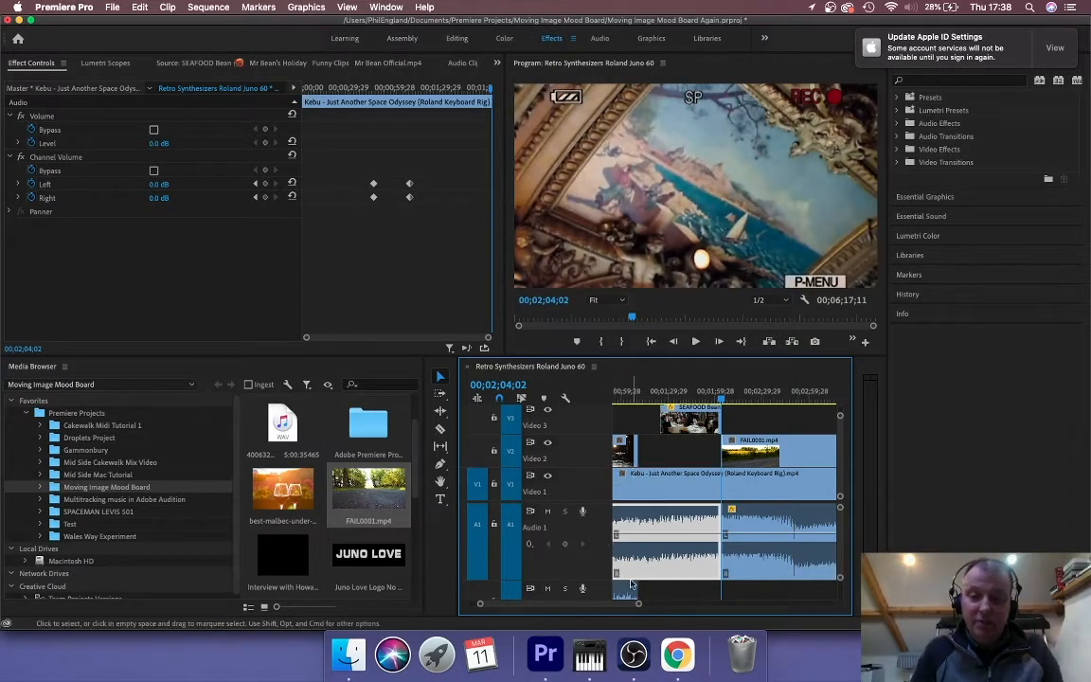
pyautogui.click(779, 400)
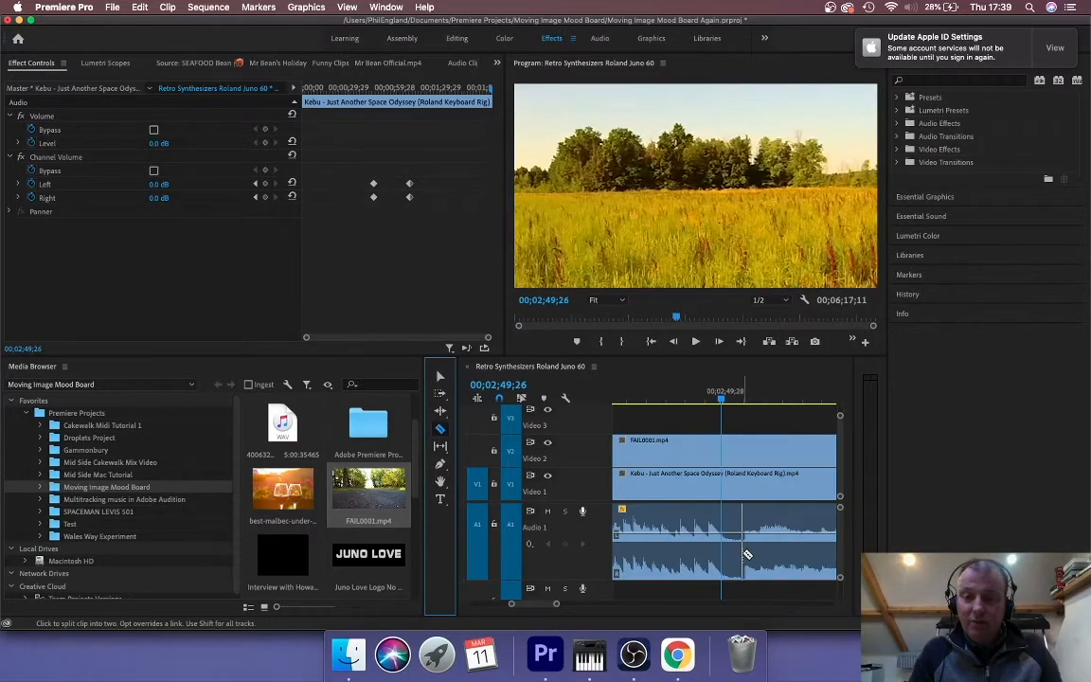
pyautogui.click(747, 554)
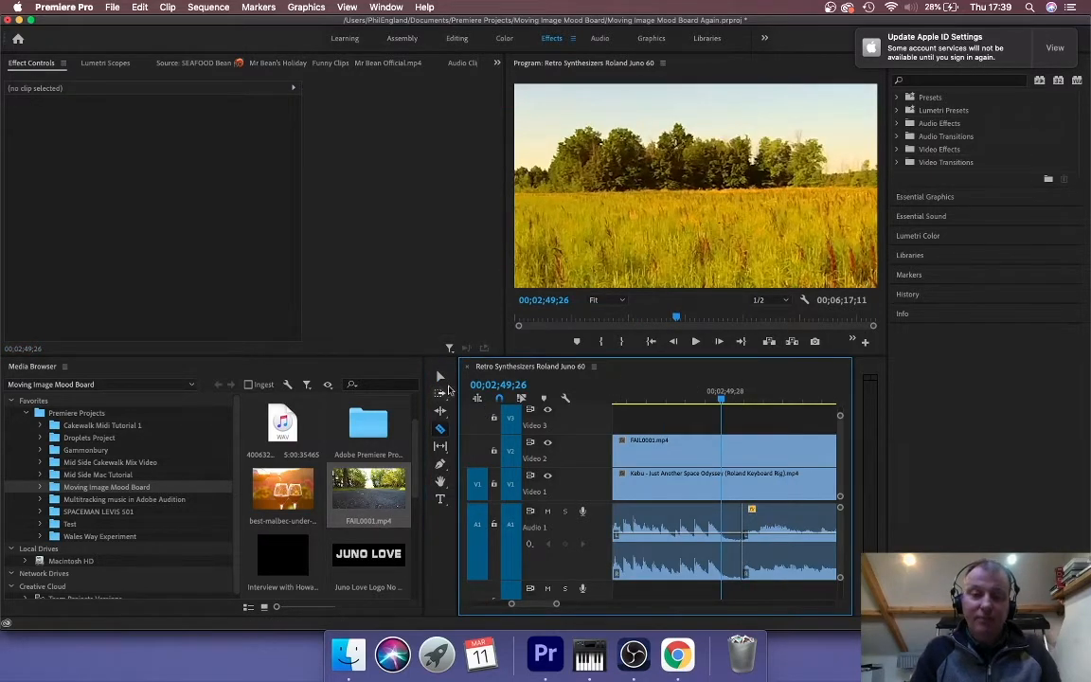
pyautogui.click(440, 376)
pyautogui.click(677, 543)
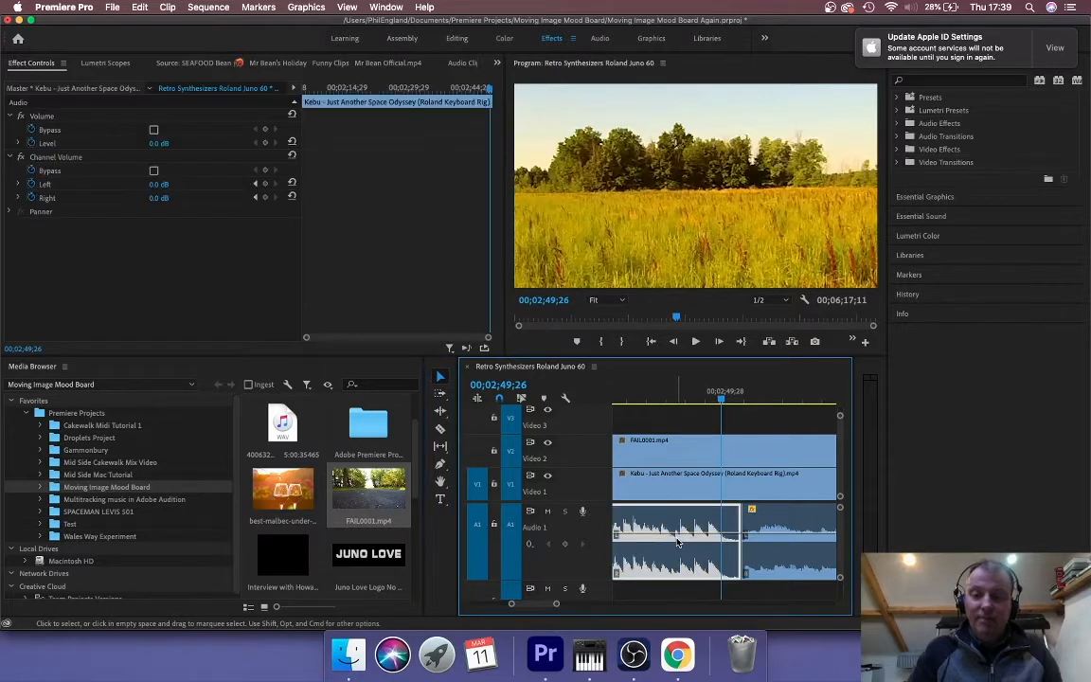
pyautogui.press('Delete')
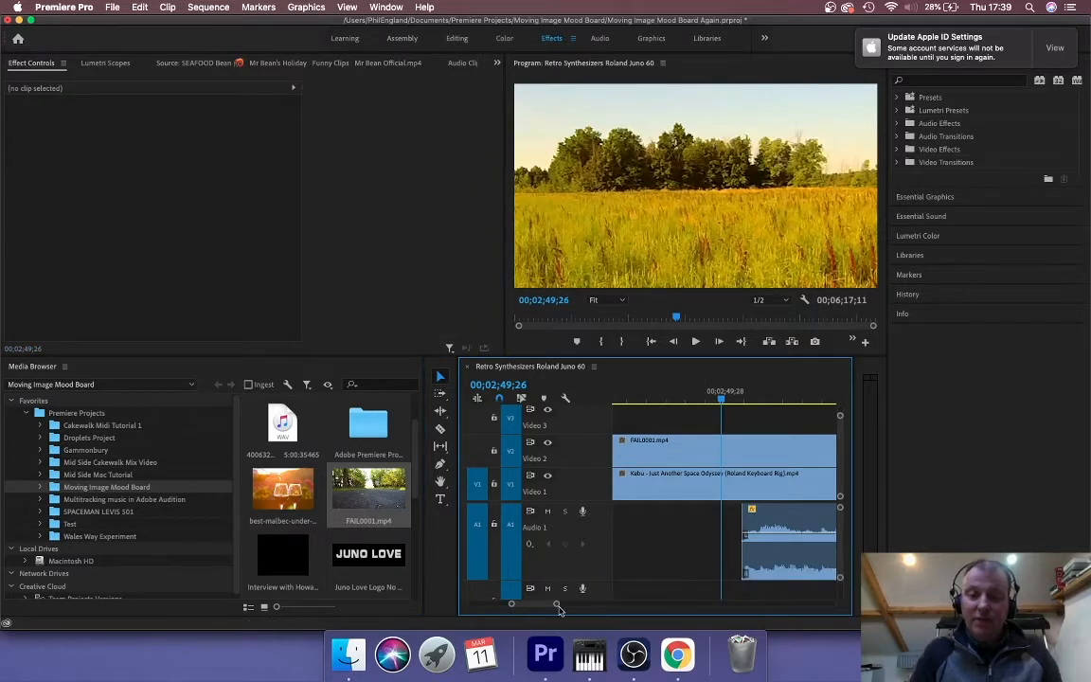
# Move the remaining Kebu audio back against the first cut to close the gap, and place the playhead shortly before the join
pyautogui.moveTo(558, 606); pyautogui.dragTo(637, 611)
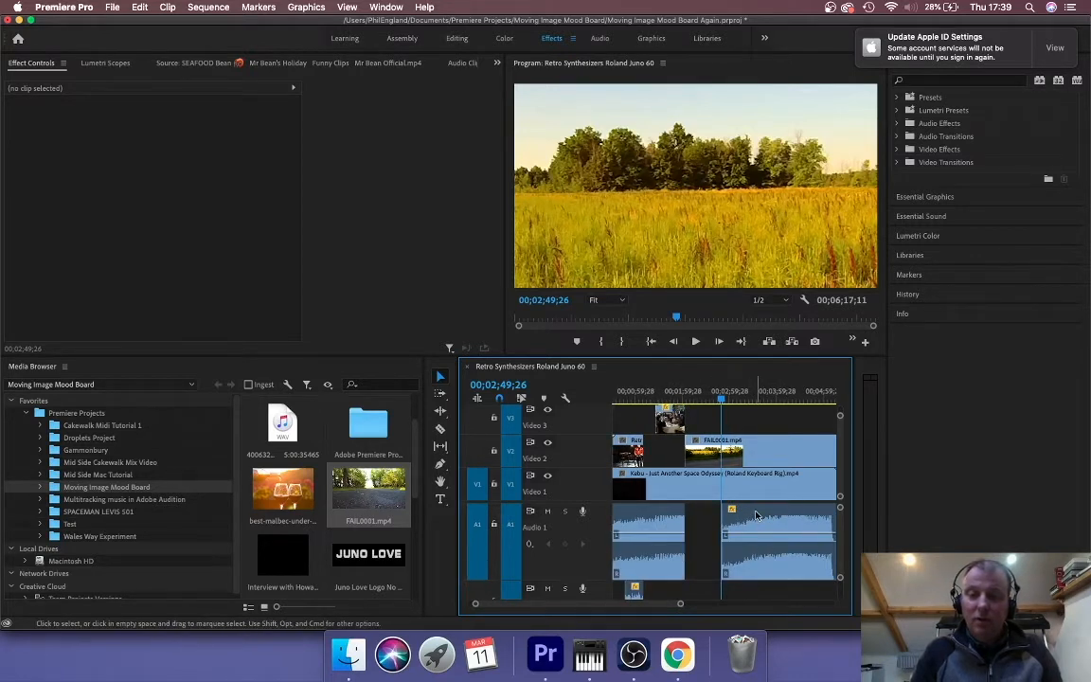
pyautogui.moveTo(764, 518); pyautogui.dragTo(726, 521)
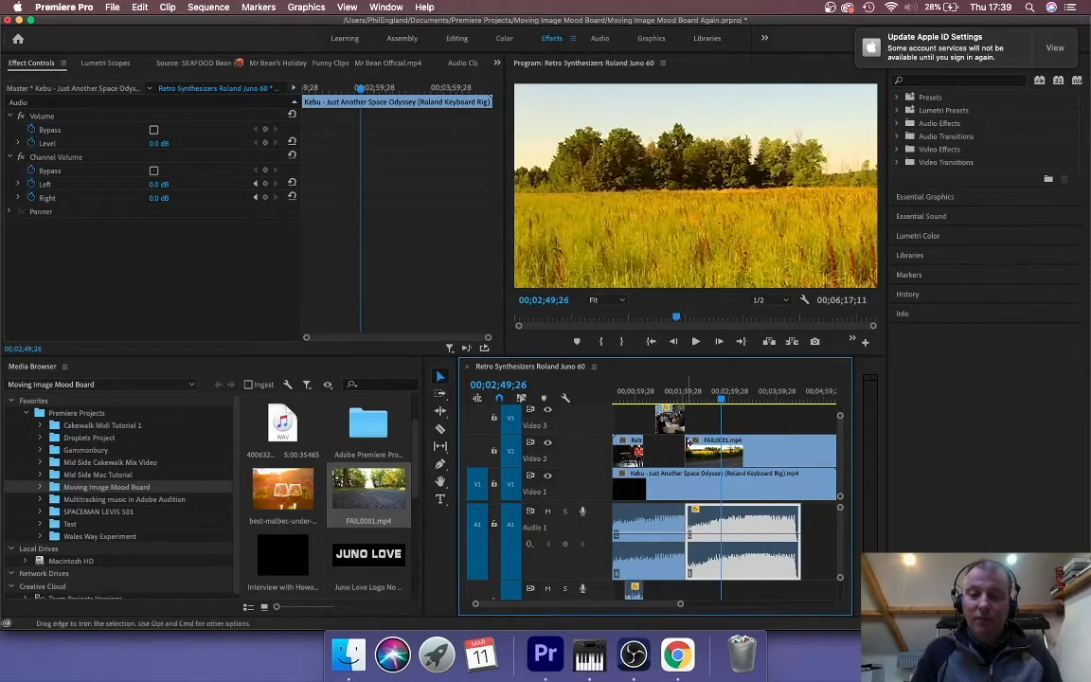
pyautogui.click(680, 401)
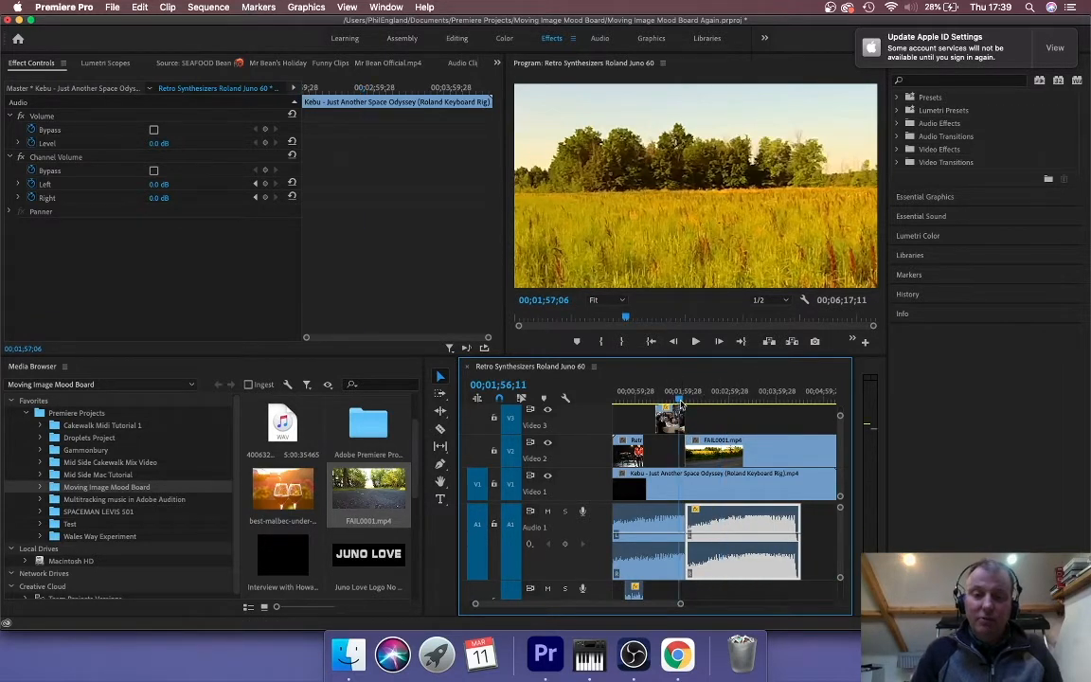
# Play back the Kebu audio join and trim the Kebu video's end on Video 1 back to the start of FAIL0001.mp4
pyautogui.press('space')
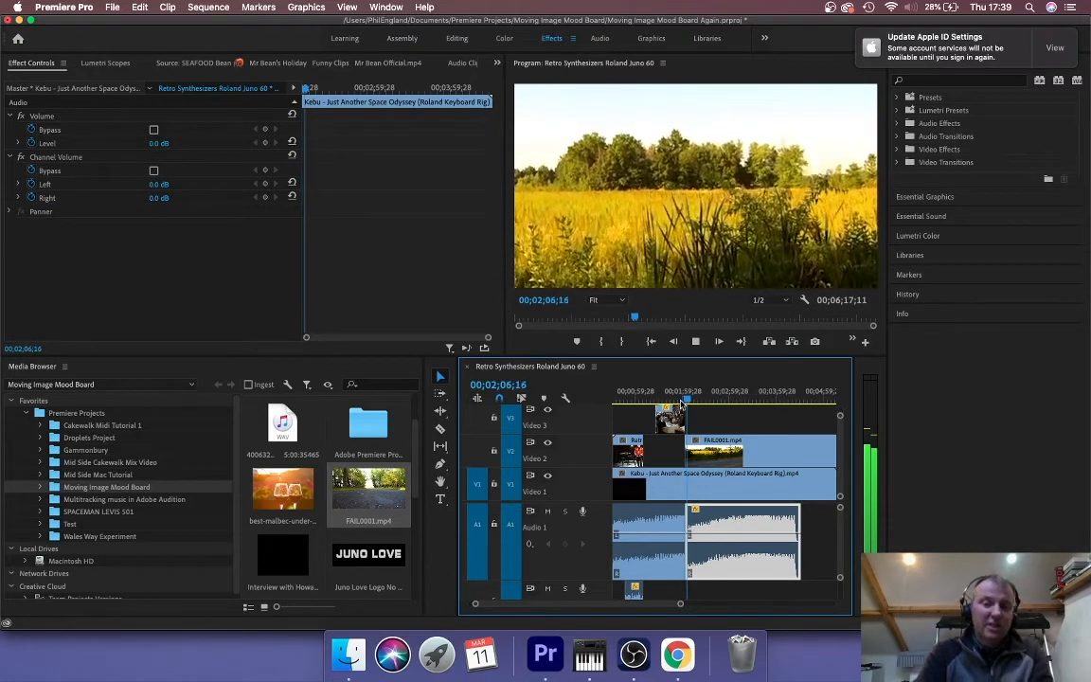
pyautogui.press('space')
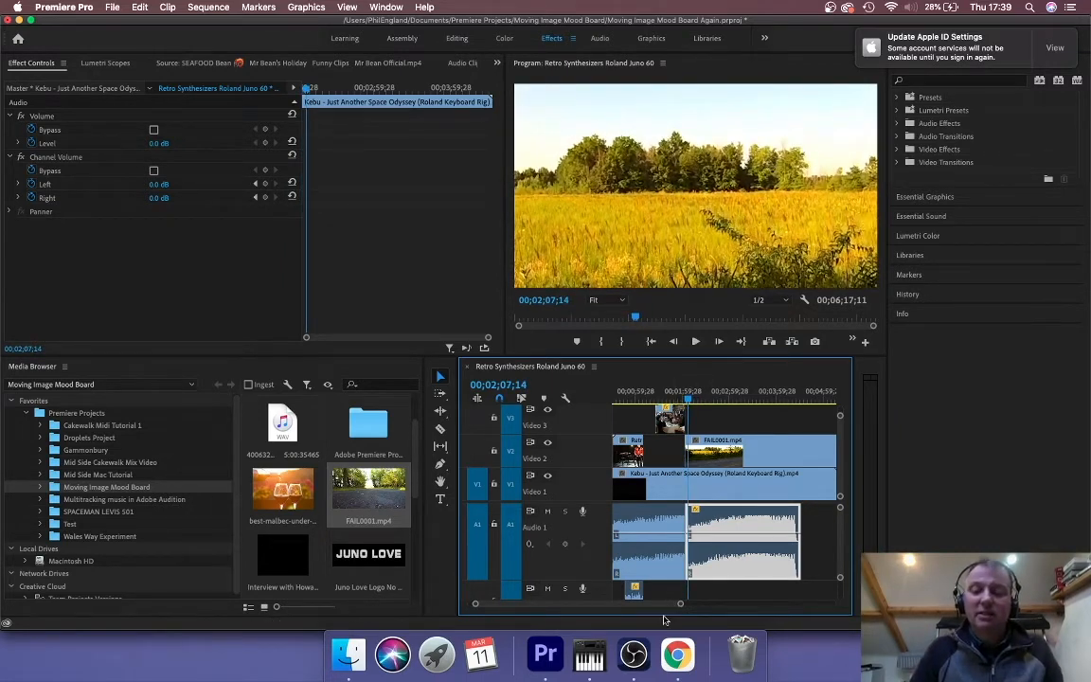
pyautogui.moveTo(655, 604); pyautogui.dragTo(666, 604)
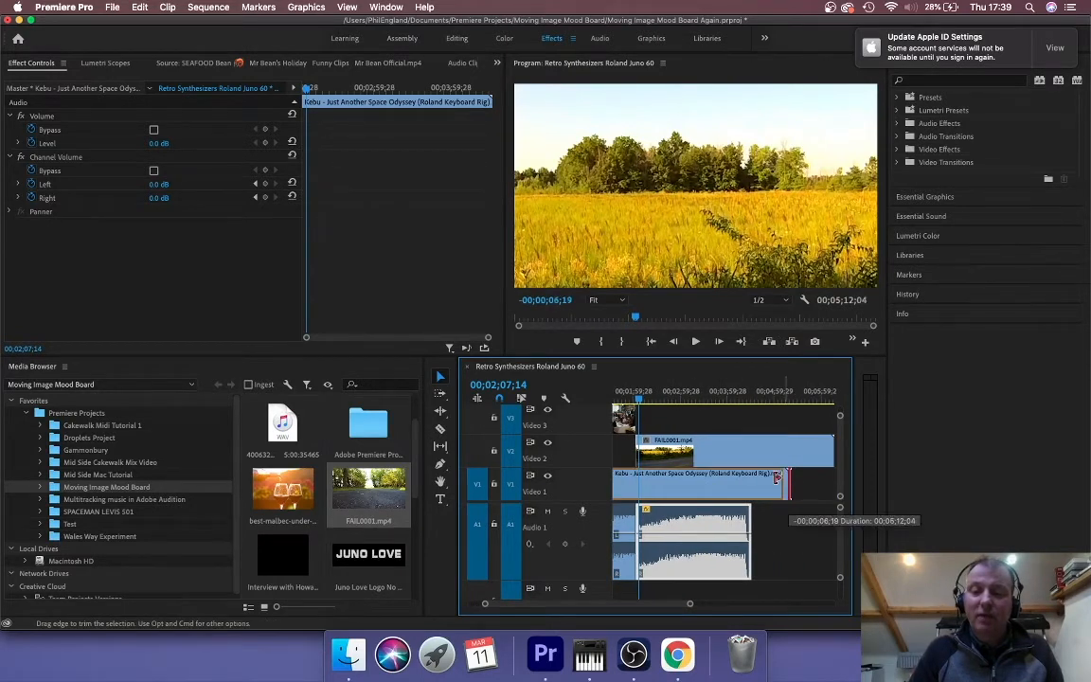
pyautogui.moveTo(785, 478); pyautogui.dragTo(636, 486)
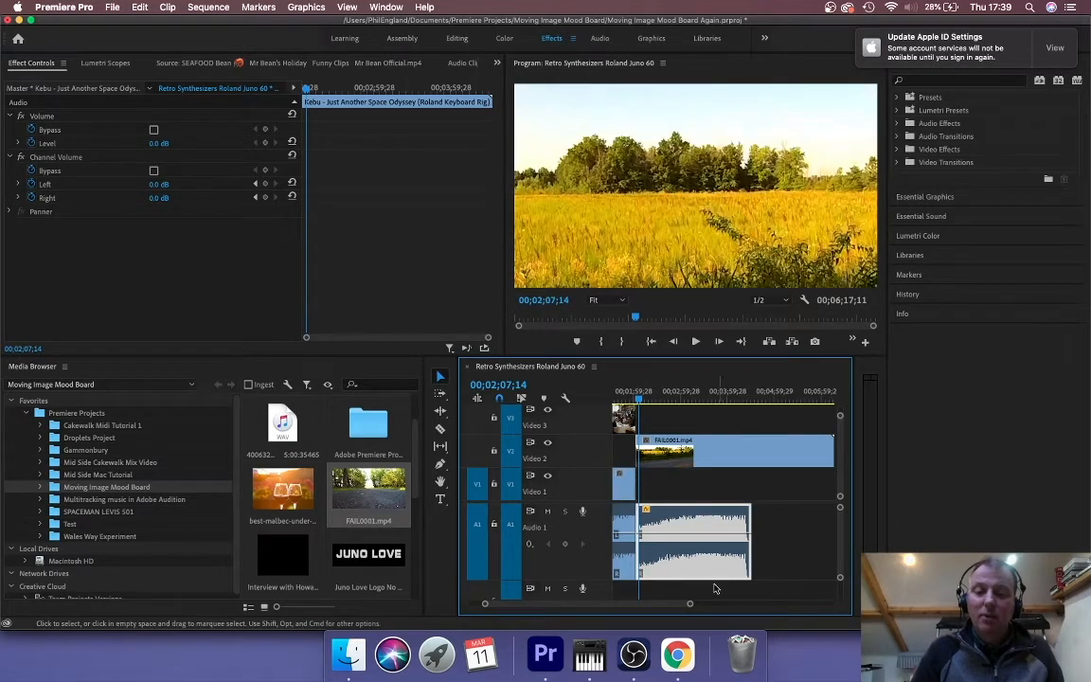
# Trim the quiet start of the second Kebu audio section at the join near 00;02;04;02, and place the playhead at 00;02;03;19
pyautogui.moveTo(690, 606); pyautogui.dragTo(561, 603)
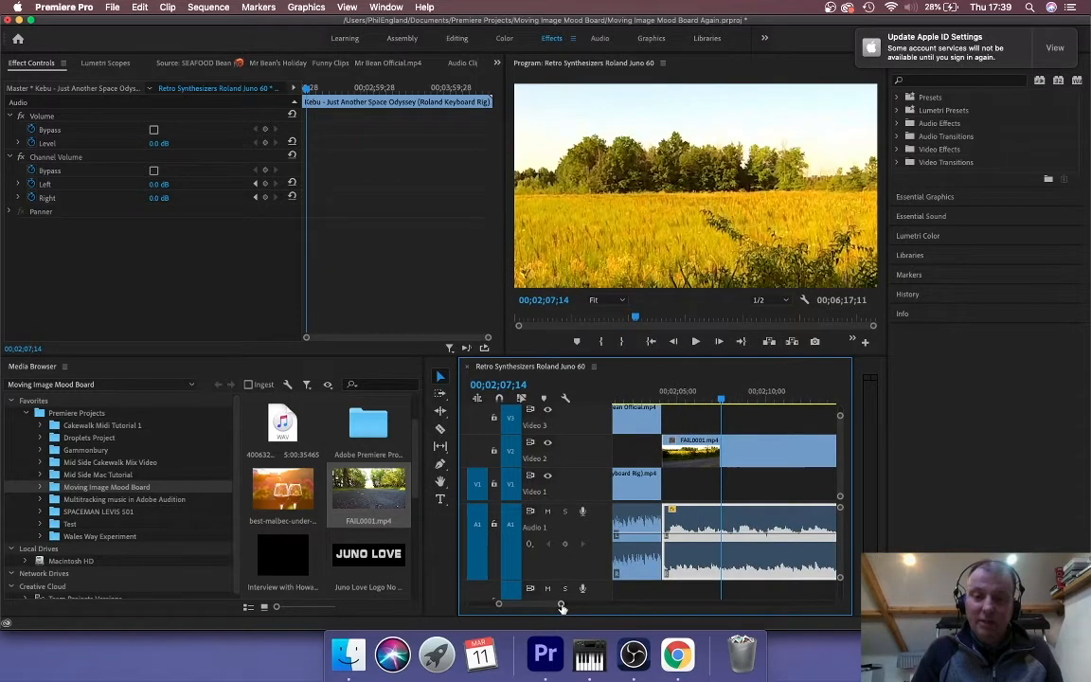
pyautogui.click(662, 401)
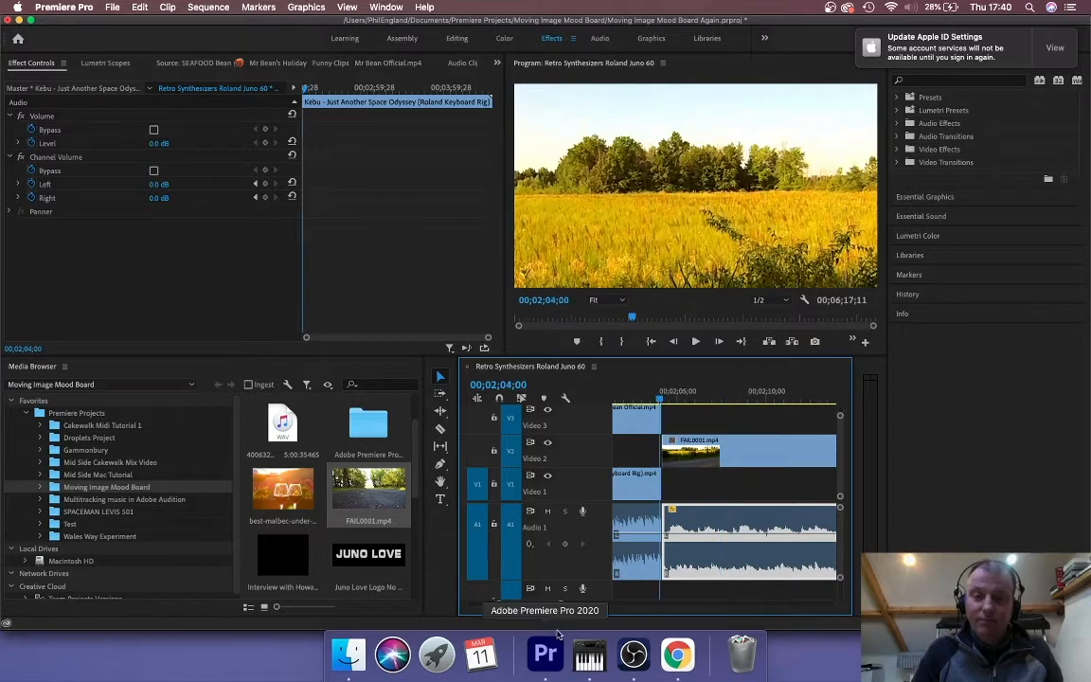
pyautogui.moveTo(563, 604); pyautogui.dragTo(540, 605)
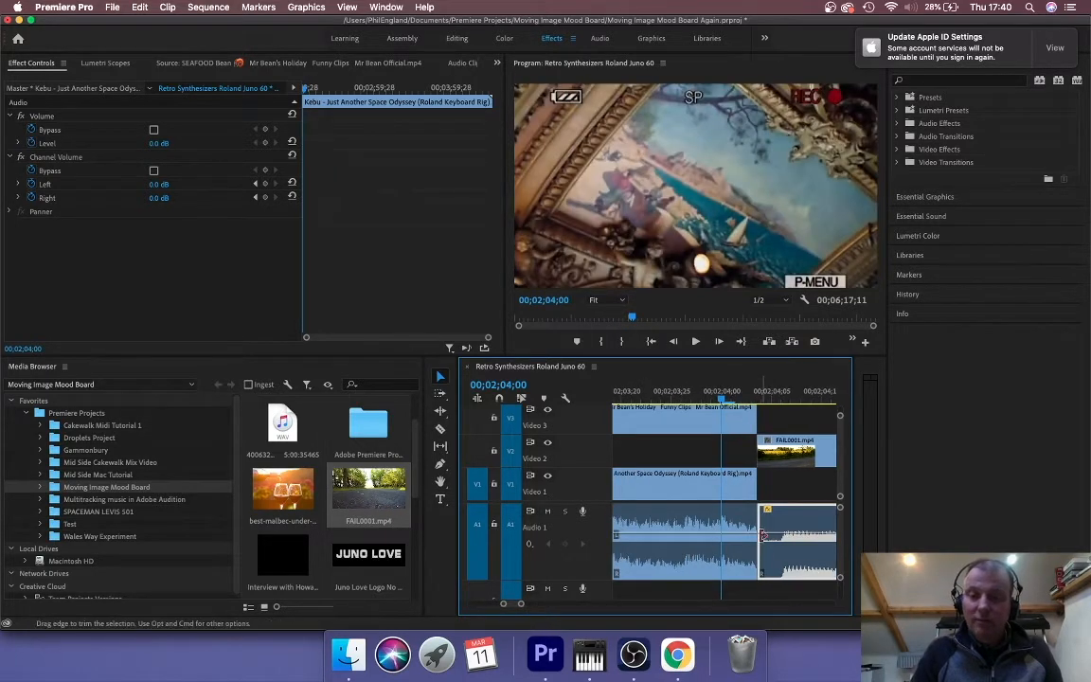
pyautogui.moveTo(758, 541); pyautogui.dragTo(776, 526)
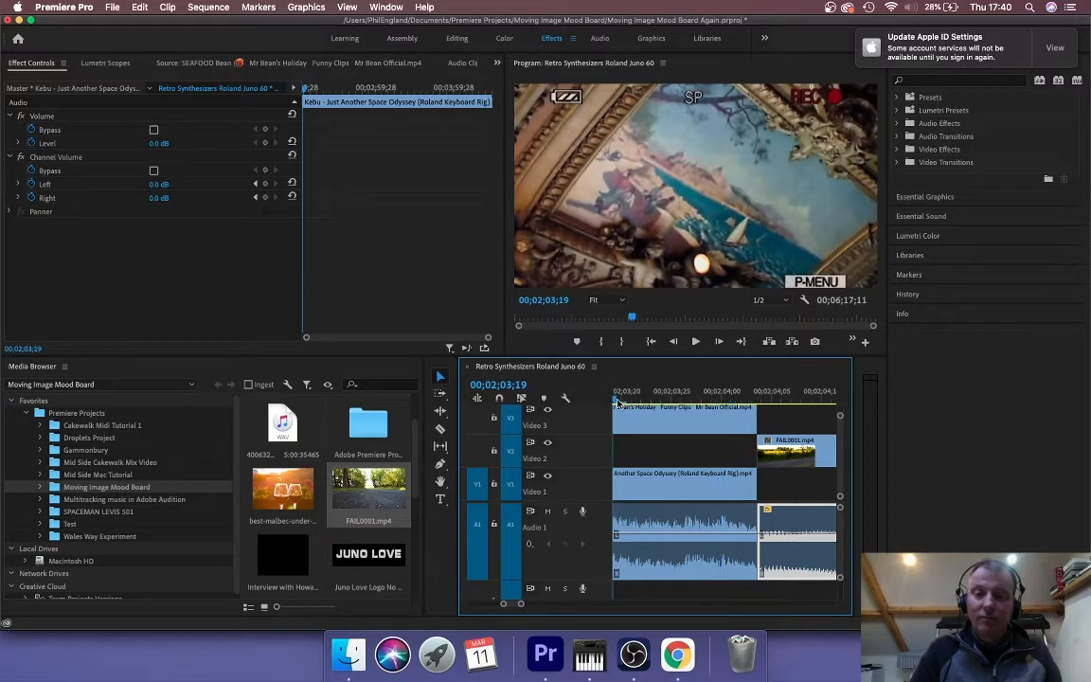
# Play through the join and split FAIL0001.mp4 and the Kebu audio at 00;02;35;04
pyautogui.press('space')
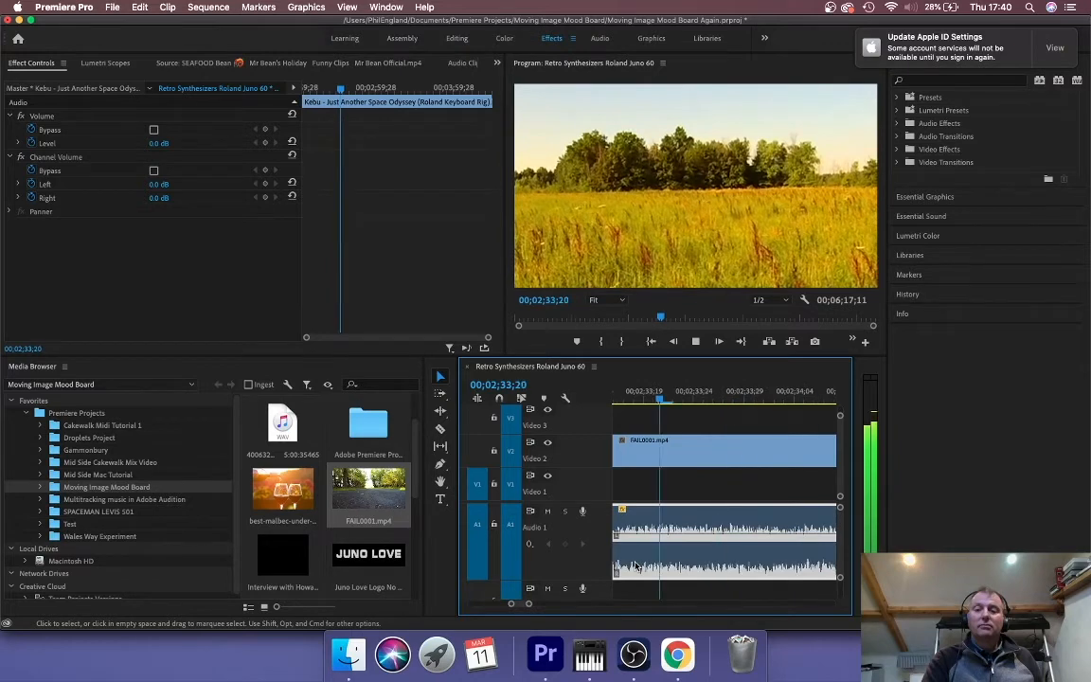
pyautogui.press('space')
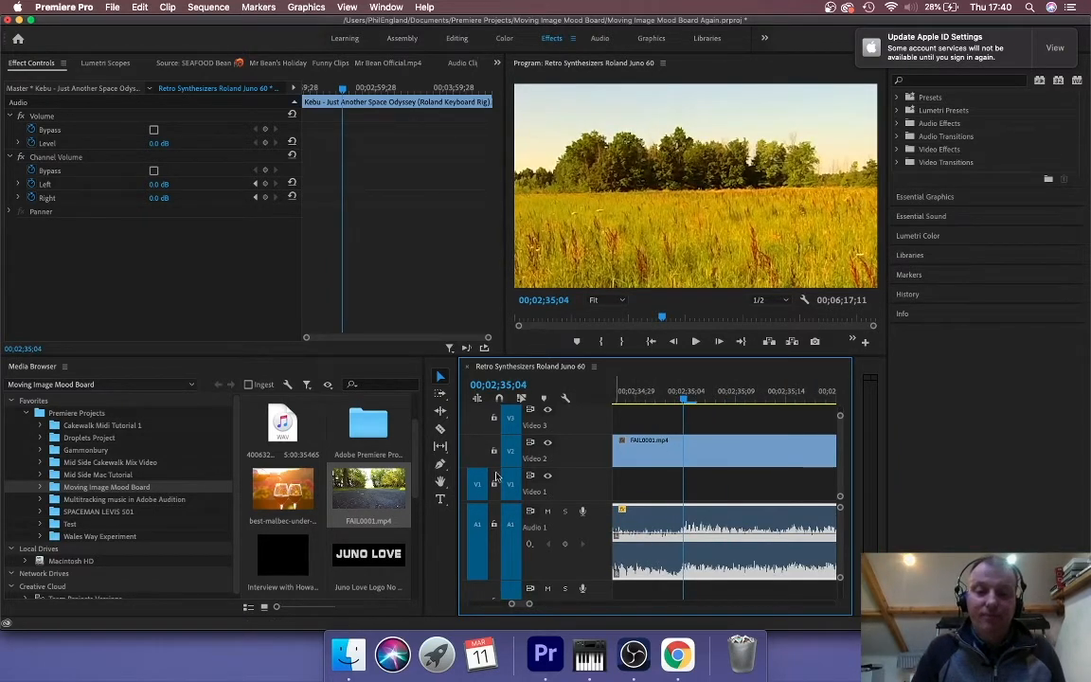
pyautogui.click(439, 428)
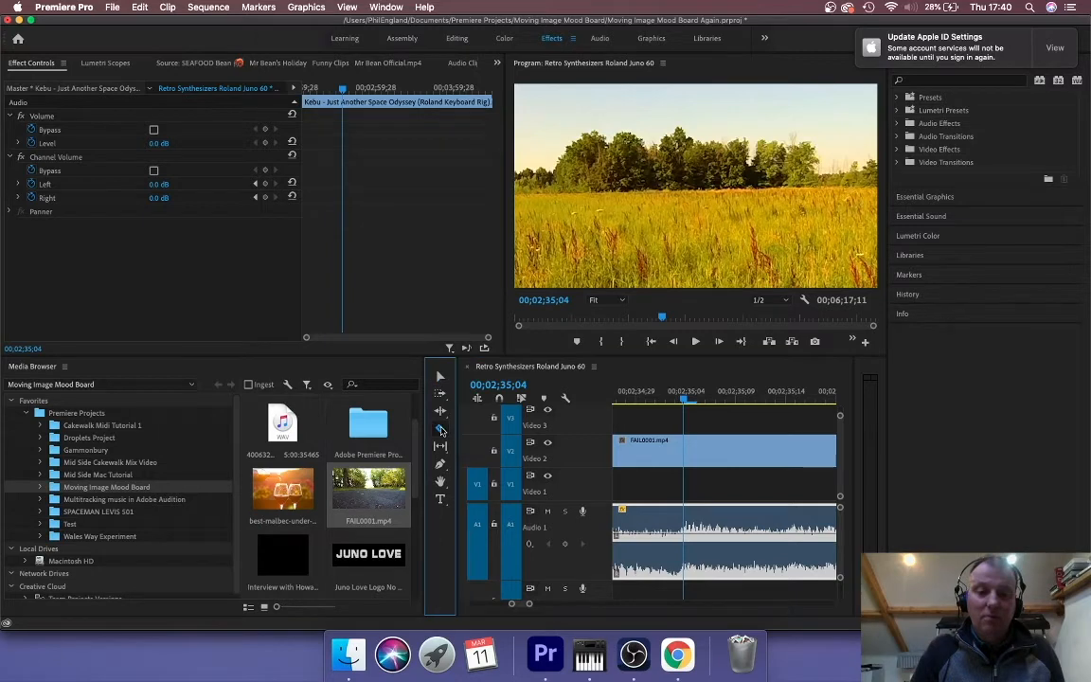
pyautogui.click(684, 524)
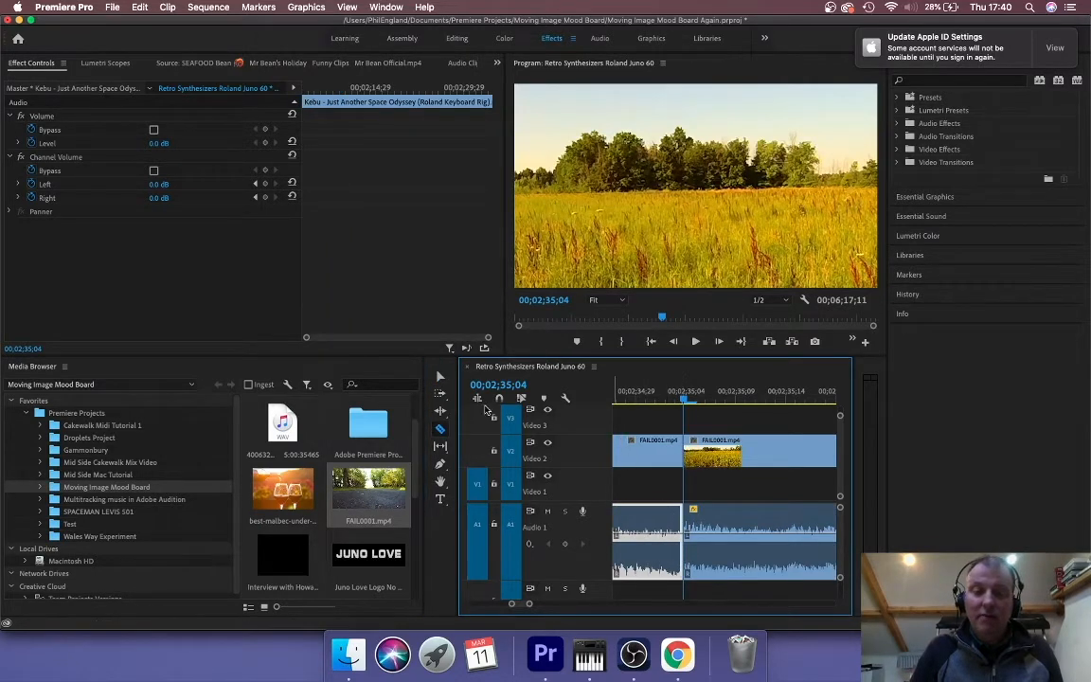
# Delete the FAIL0001.mp4 video and the Kebu audio that follow the cut at 00;02;35;04
pyautogui.click(437, 377)
pyautogui.click(711, 459)
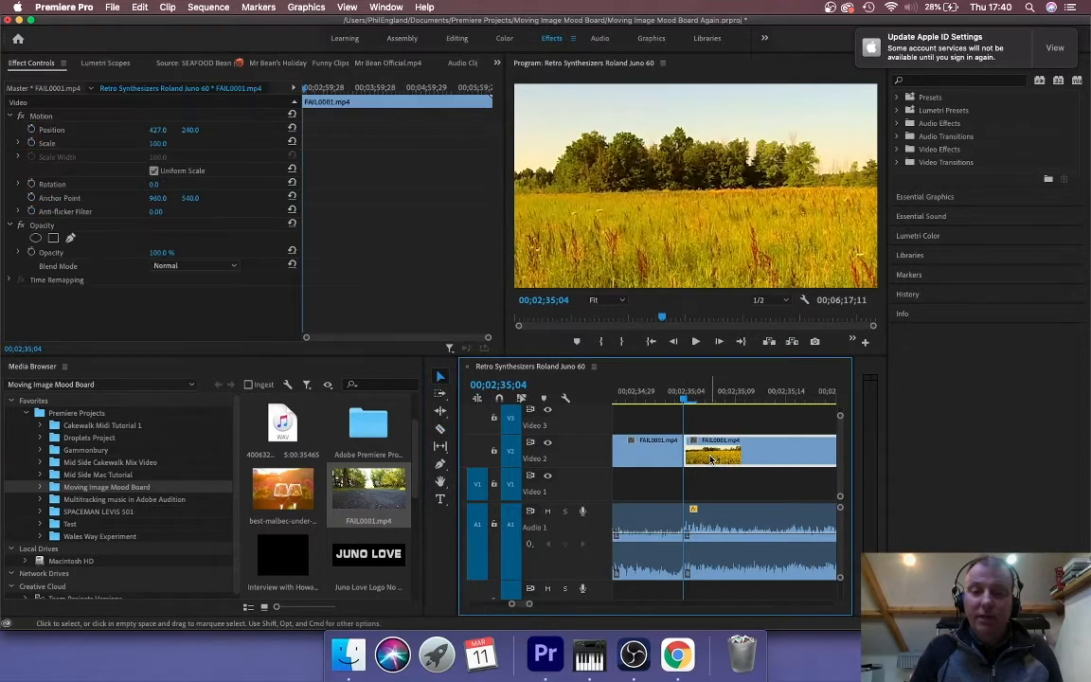
pyautogui.press('Delete')
pyautogui.click(715, 542)
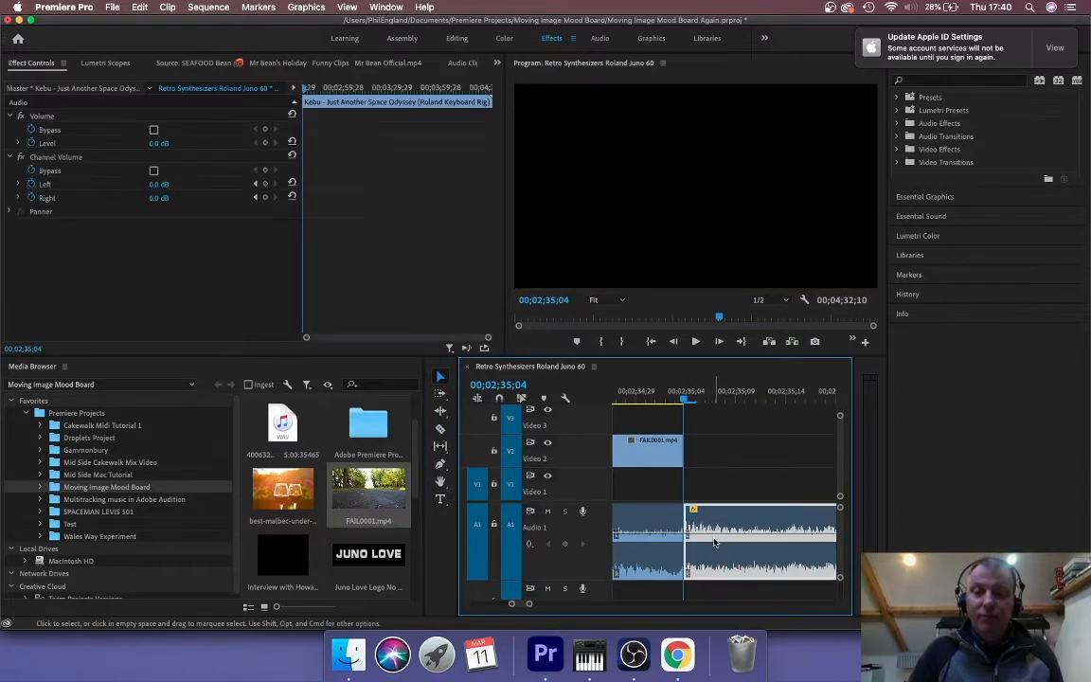
pyautogui.press('Delete')
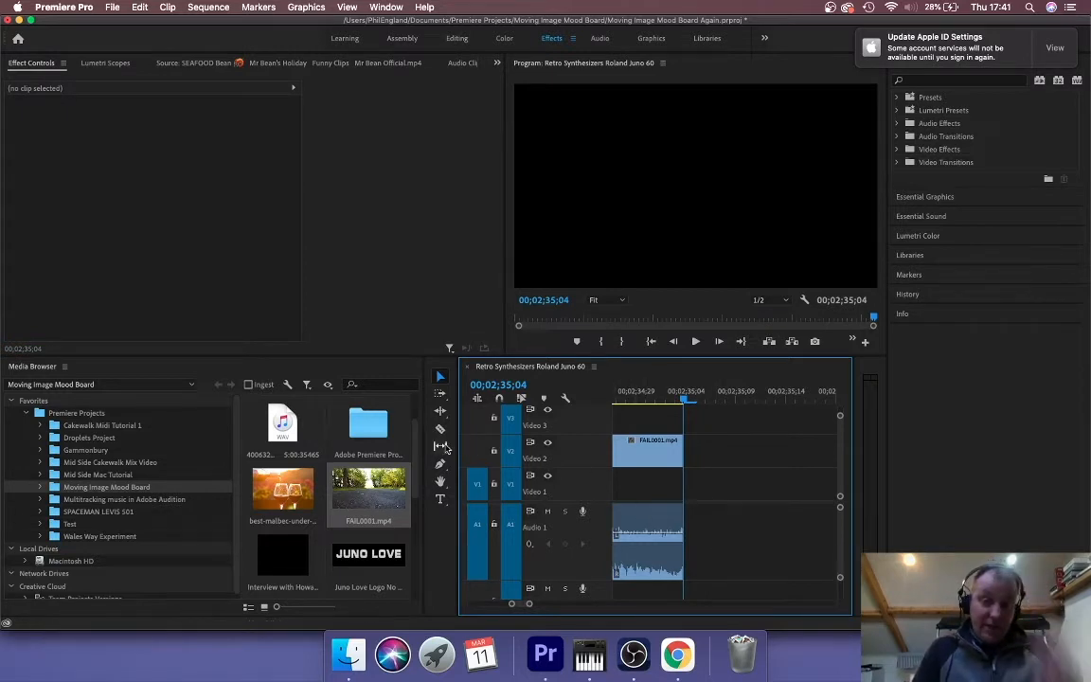
# Add Whiplash - Date scene.mp4 to Video 3 at 00;02;35;04 and enlarge the timeline area in height and width
pyautogui.moveTo(420, 438); pyautogui.dragTo(417, 546)
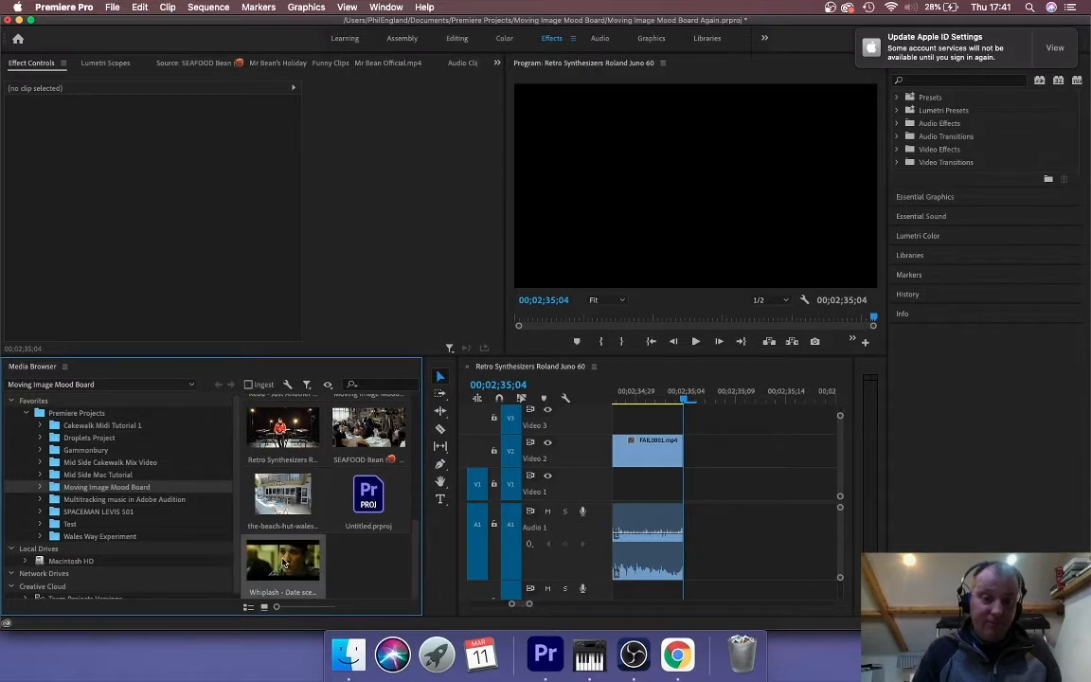
pyautogui.moveTo(282, 560); pyautogui.dragTo(689, 433)
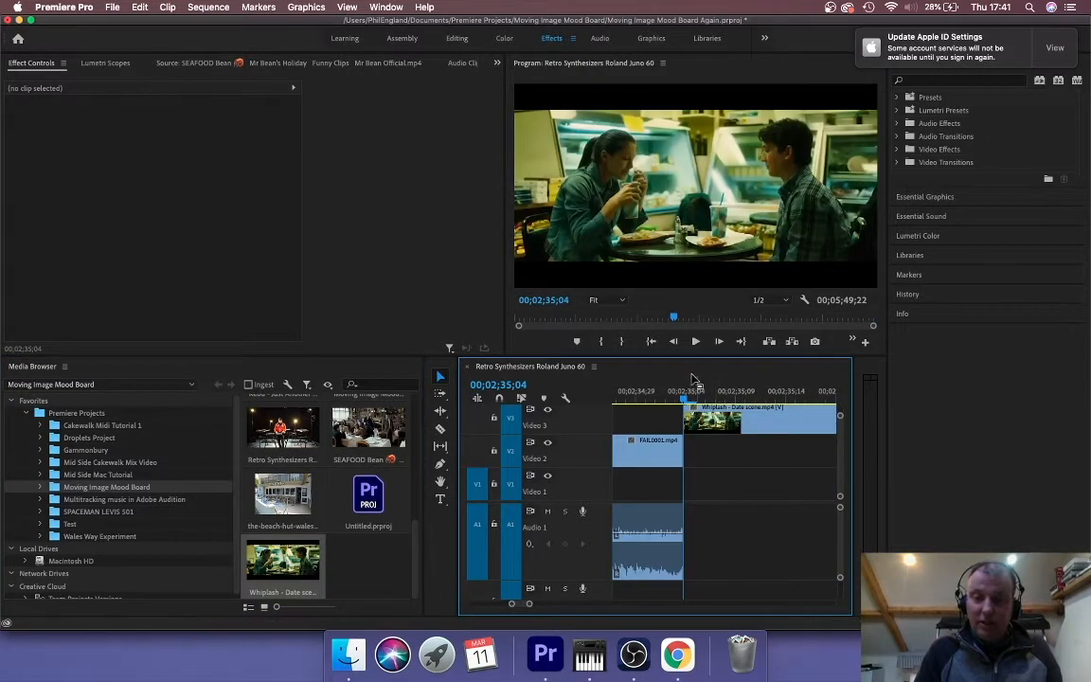
pyautogui.moveTo(689, 355); pyautogui.dragTo(689, 200)
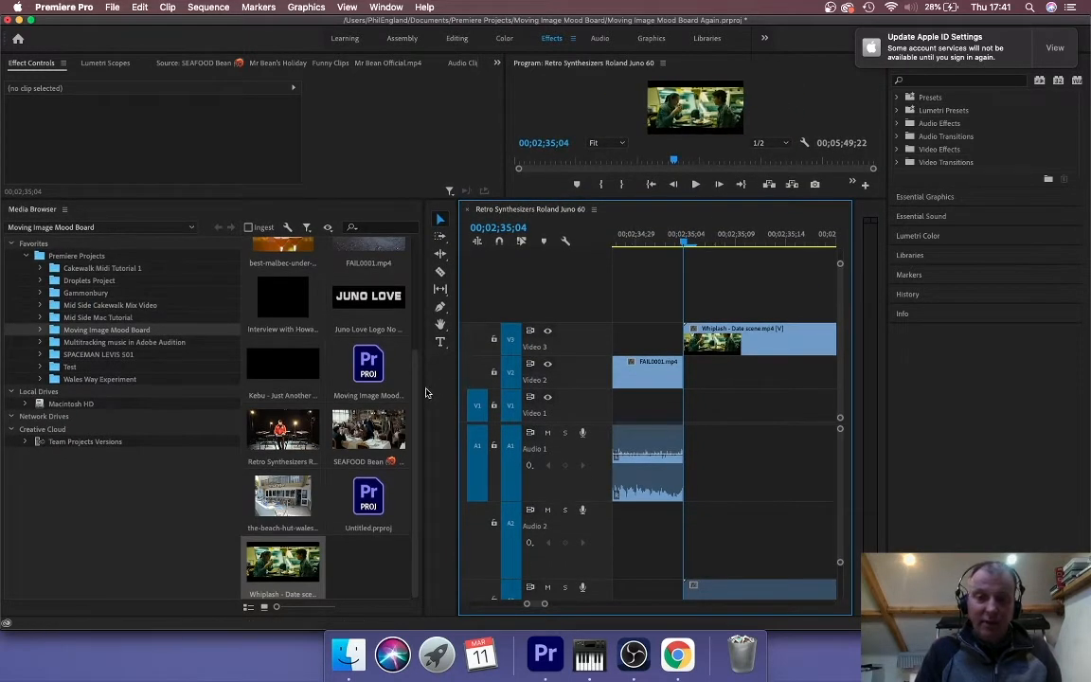
pyautogui.moveTo(423, 389); pyautogui.dragTo(314, 385)
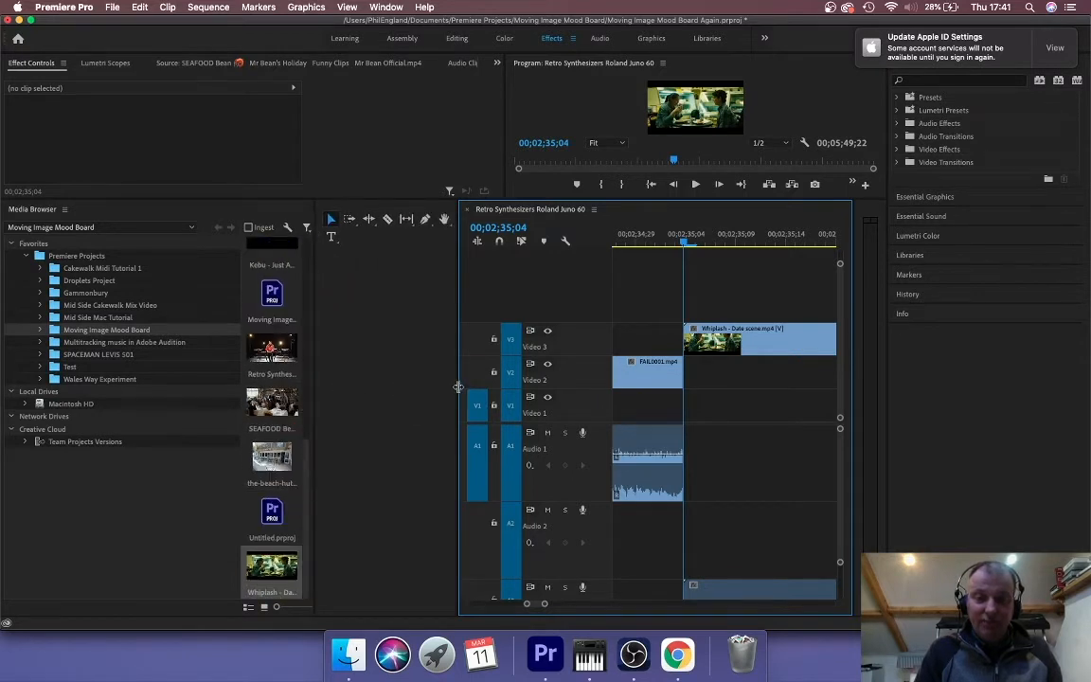
pyautogui.moveTo(458, 386); pyautogui.dragTo(297, 385)
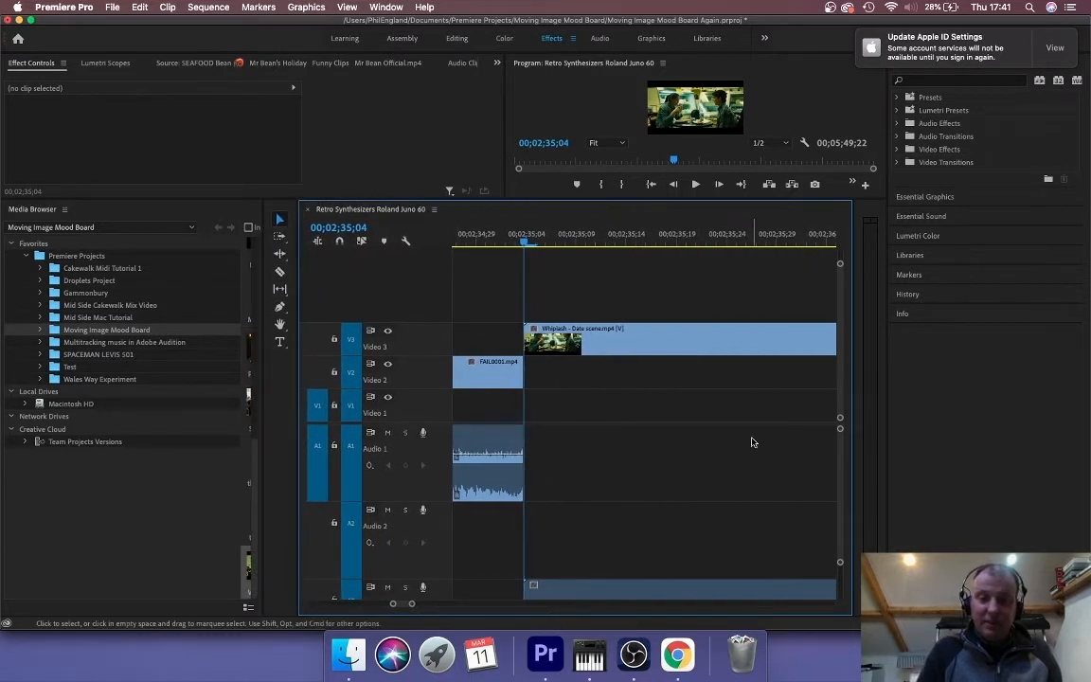
# Normalize the max peak of the Whiplash - Date scene audio on Audio 3 to -6 dB
pyautogui.scroll(-4, 757, 426)
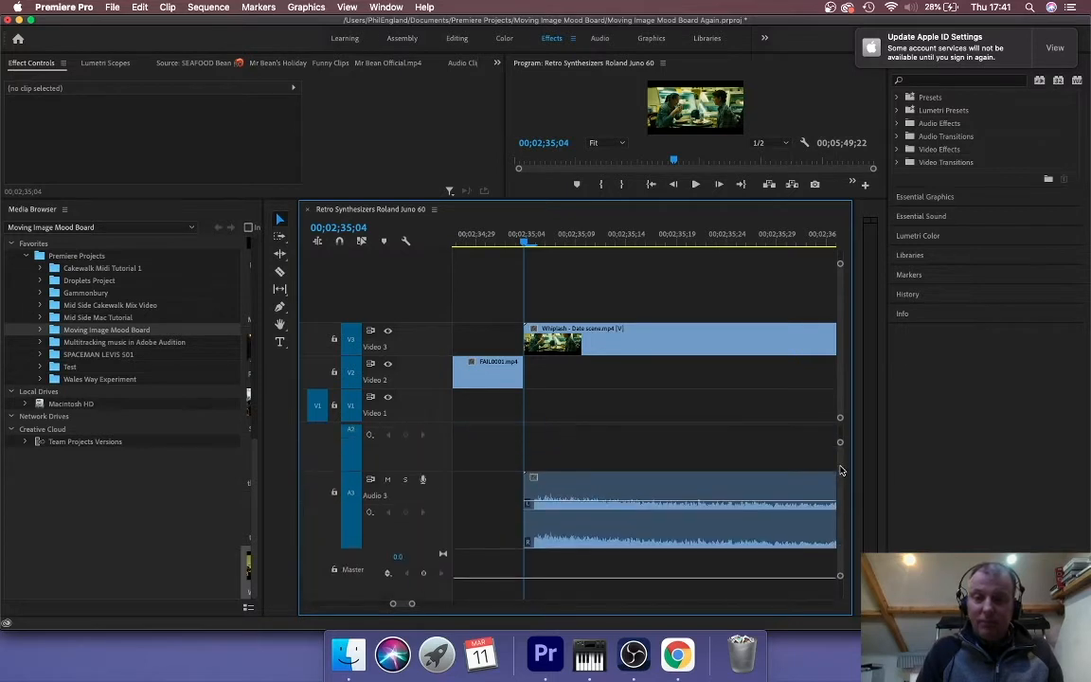
pyautogui.click(726, 509)
pyautogui.press('g')
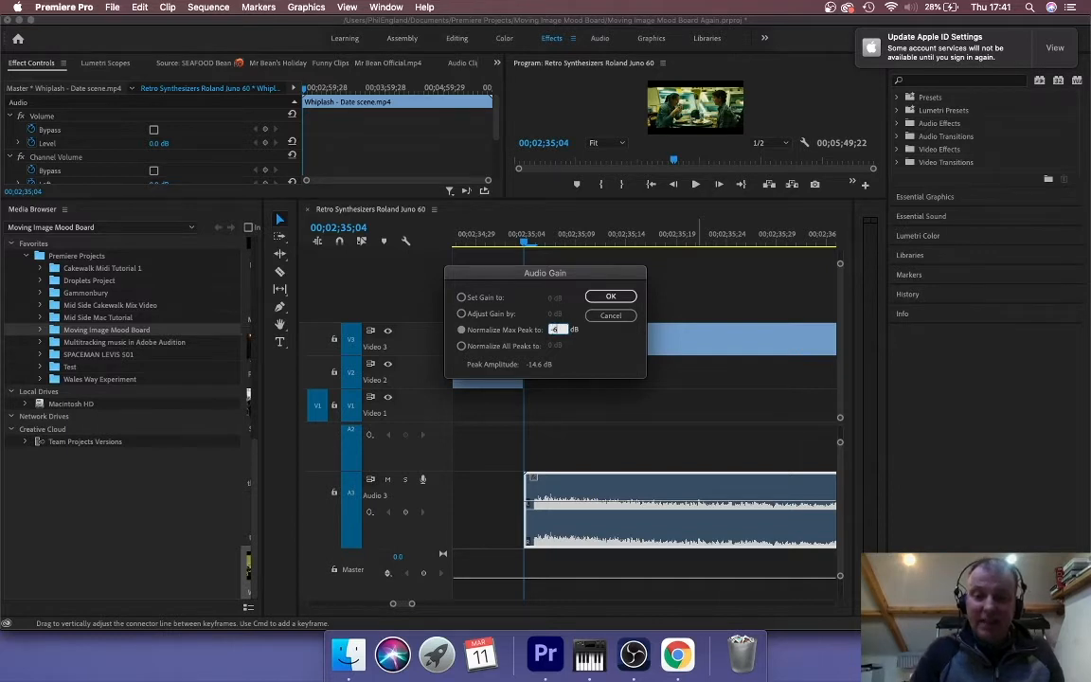
pyautogui.press('Return')
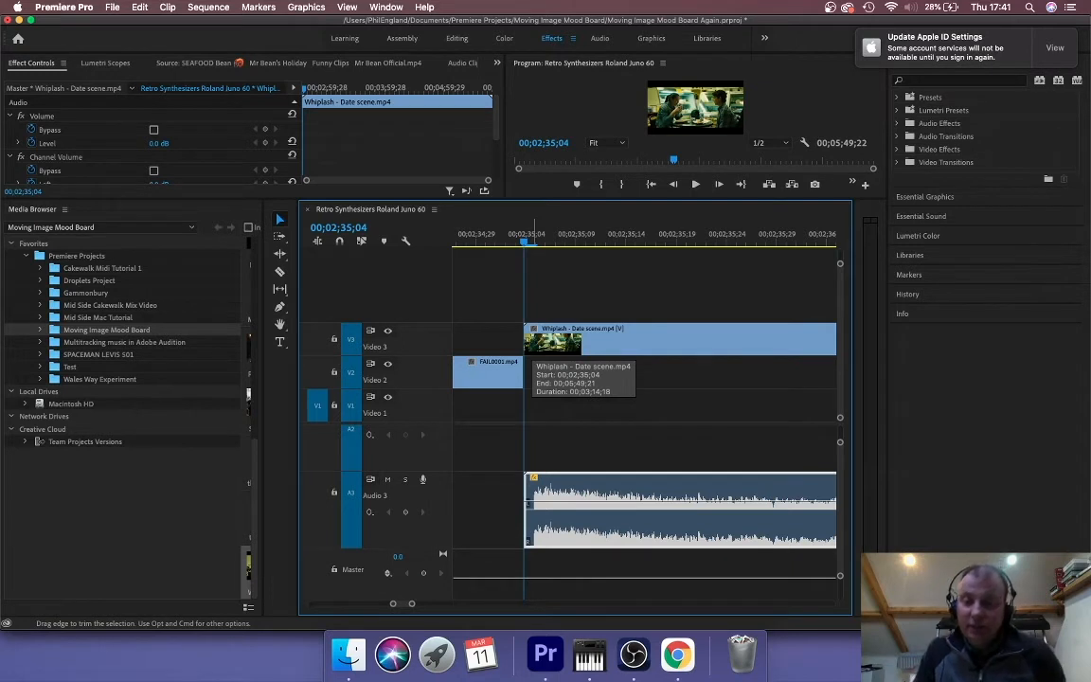
# Play back the transition from FAIL0001.mp4 into the Whiplash clip, stopping at 00;02;47;09
pyautogui.click(477, 239)
pyautogui.press('space')
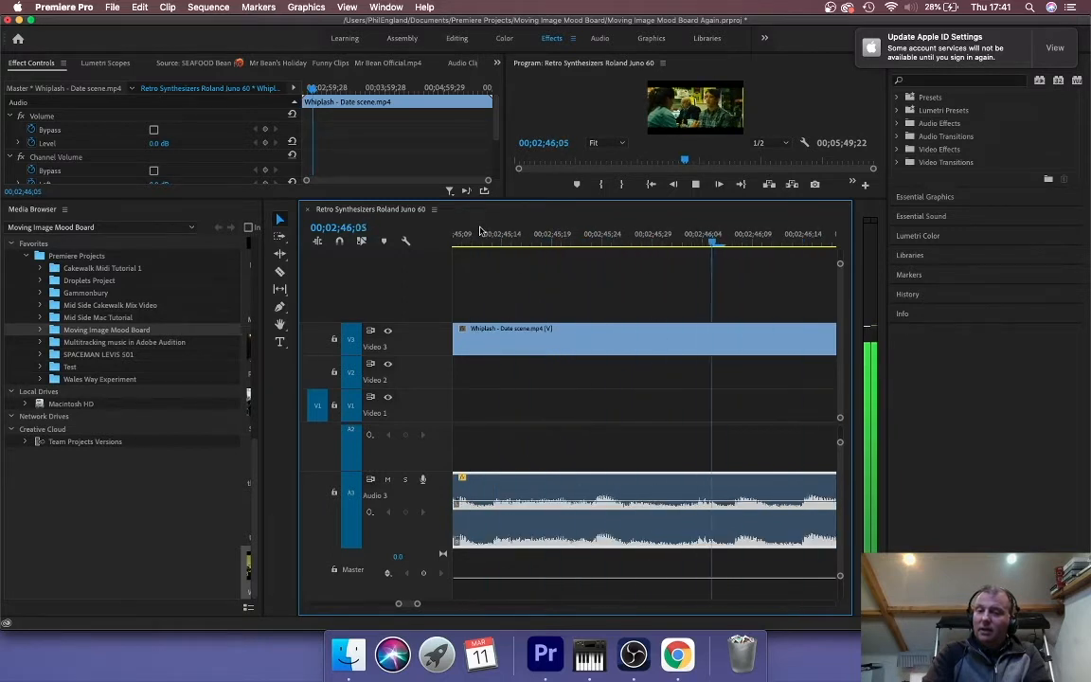
pyautogui.press('space')
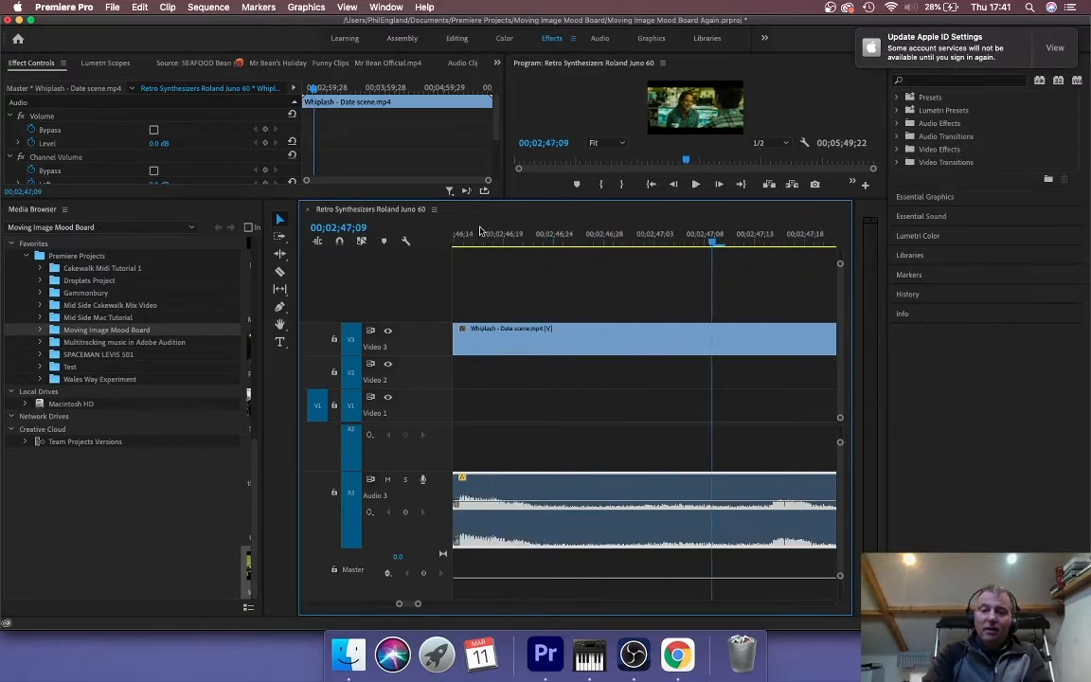
# Split the Whiplash clip's audio and video at 00;02;47;10 and delete everything after the cut
pyautogui.click(279, 273)
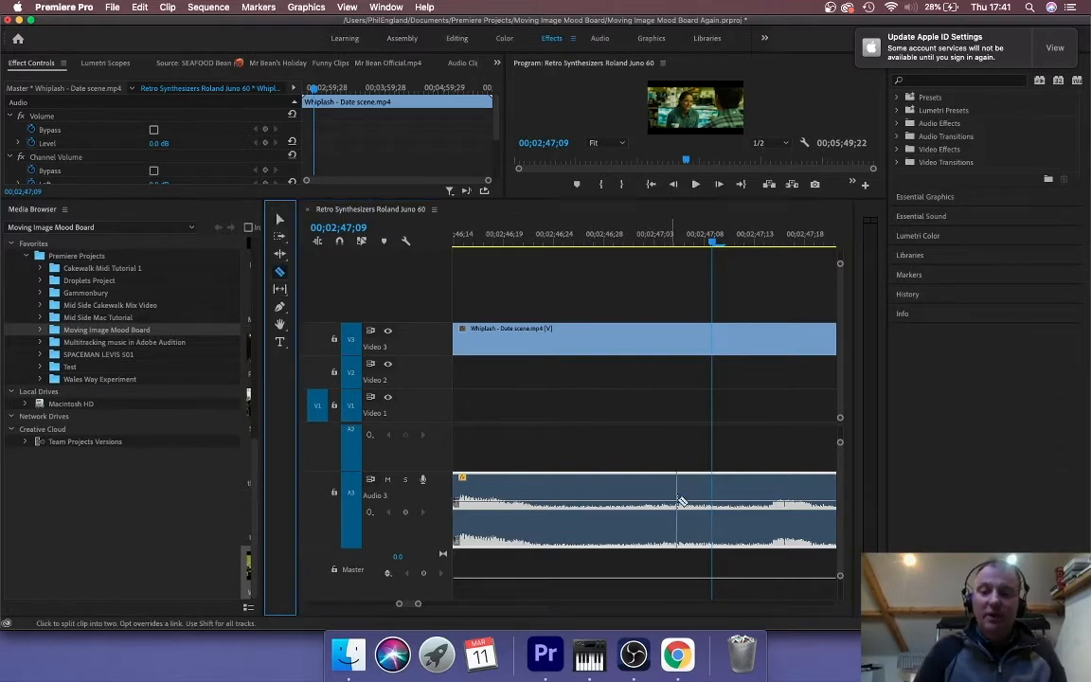
pyautogui.click(725, 527)
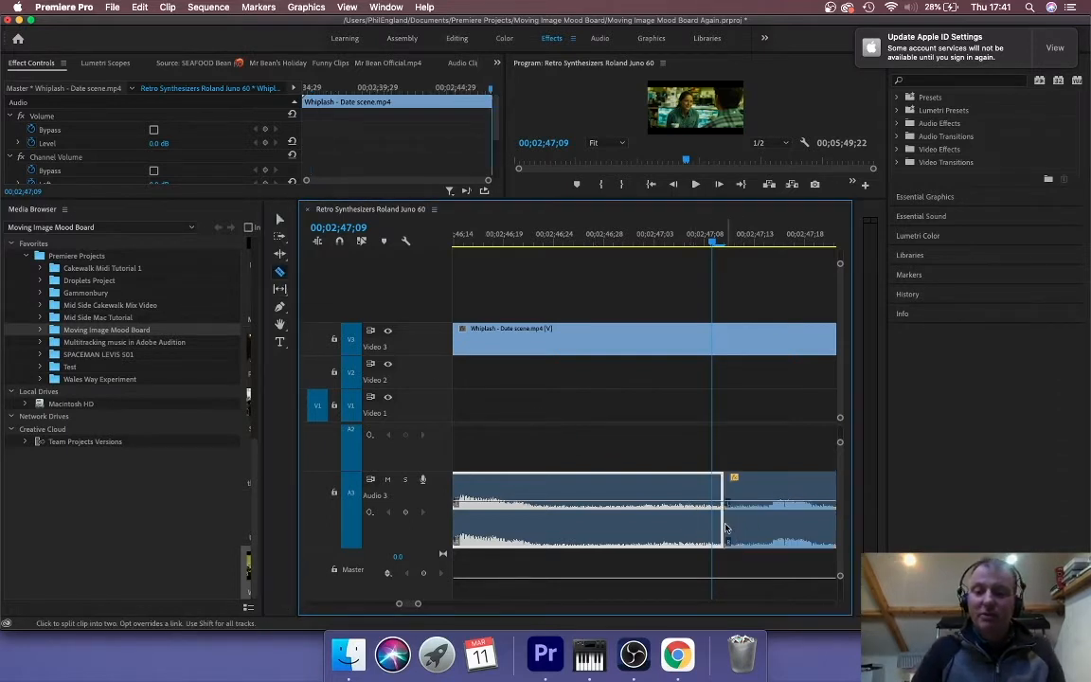
pyautogui.click(726, 340)
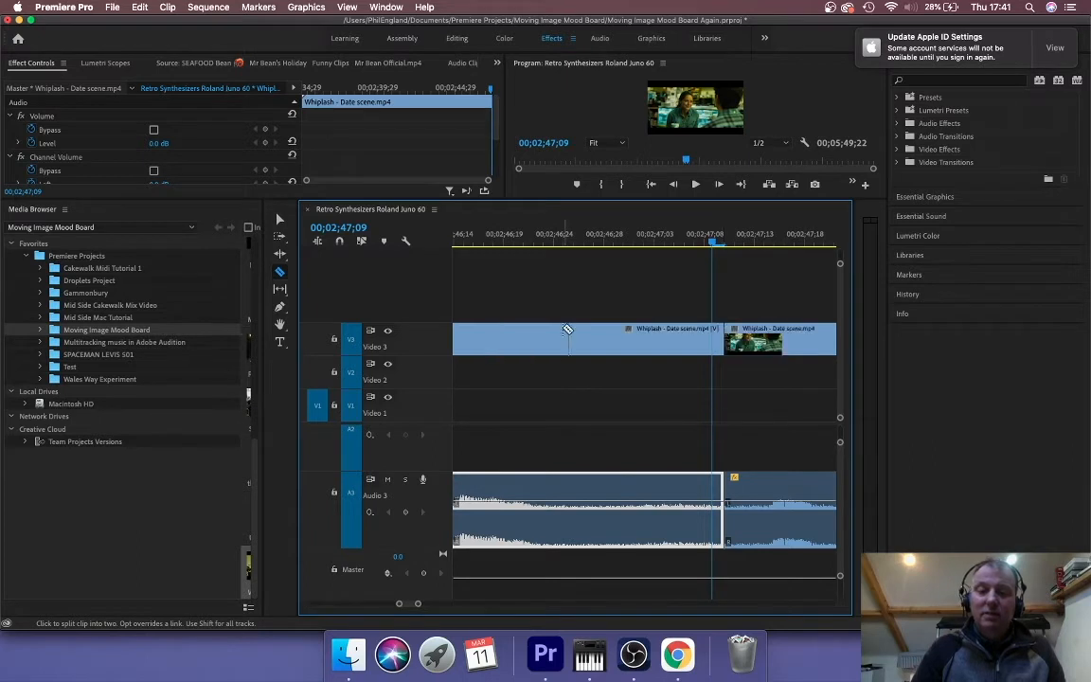
pyautogui.press('v')
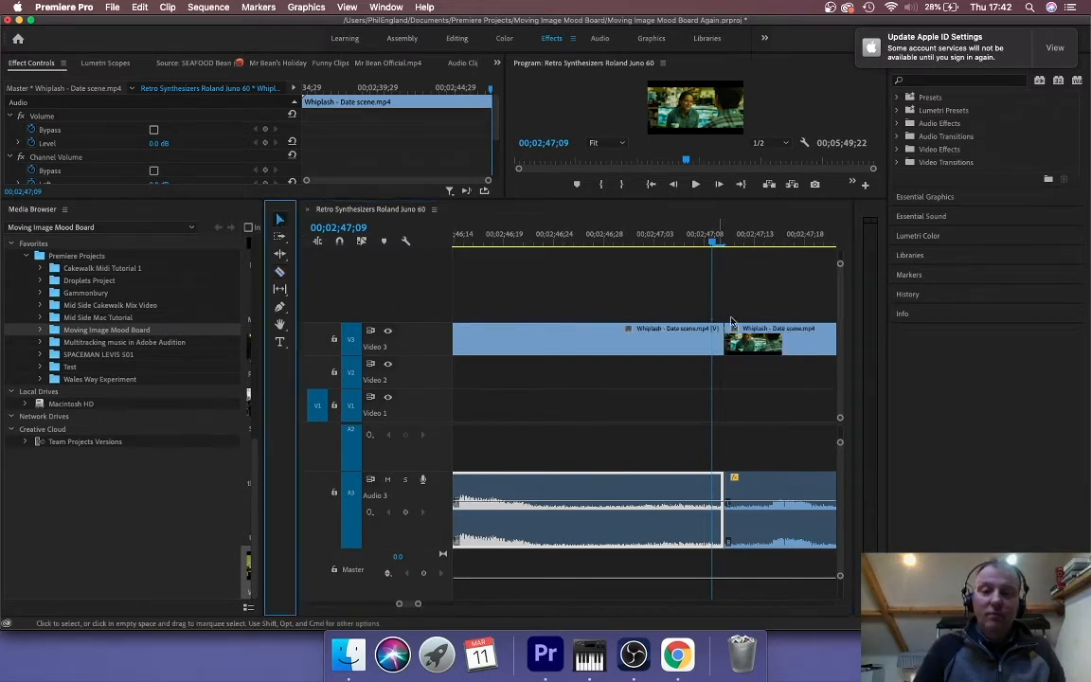
pyautogui.click(767, 539)
pyautogui.press('Delete')
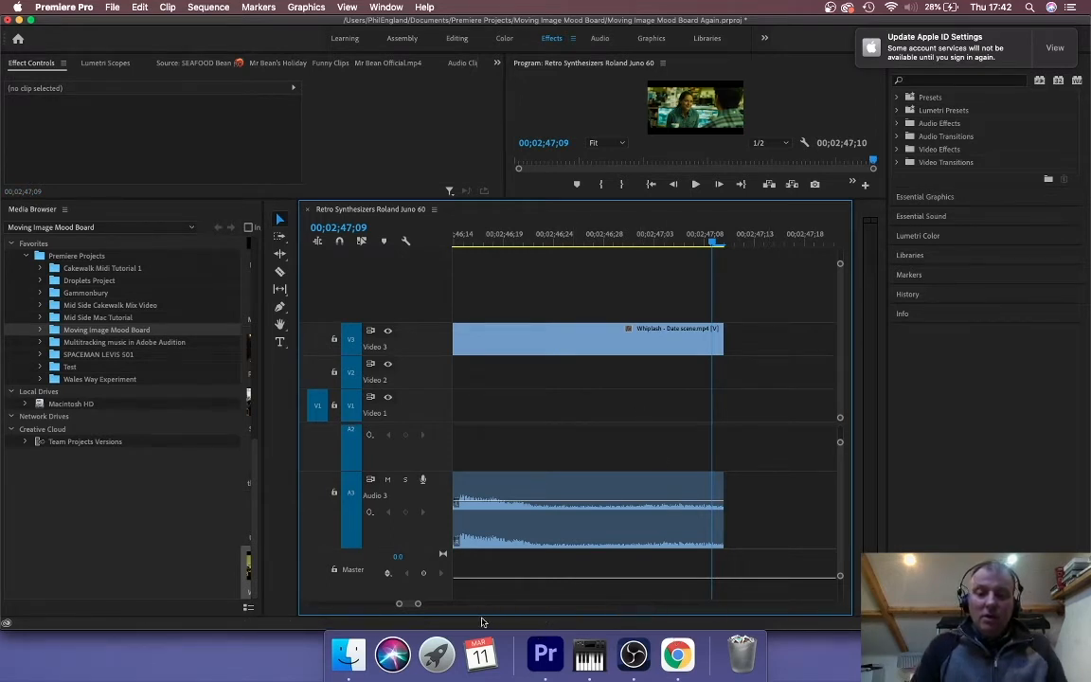
# Widen the media browser to show its thumbnails again and play the sequence from 00;02;04;14
pyautogui.moveTo(421, 604); pyautogui.dragTo(574, 604)
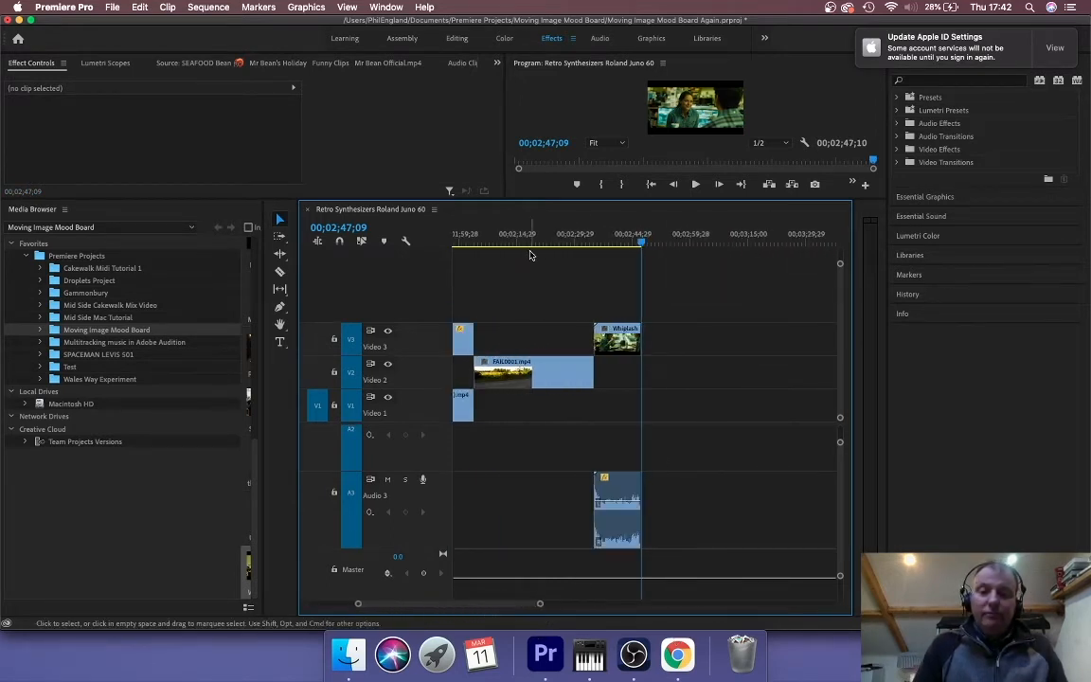
pyautogui.click(528, 244)
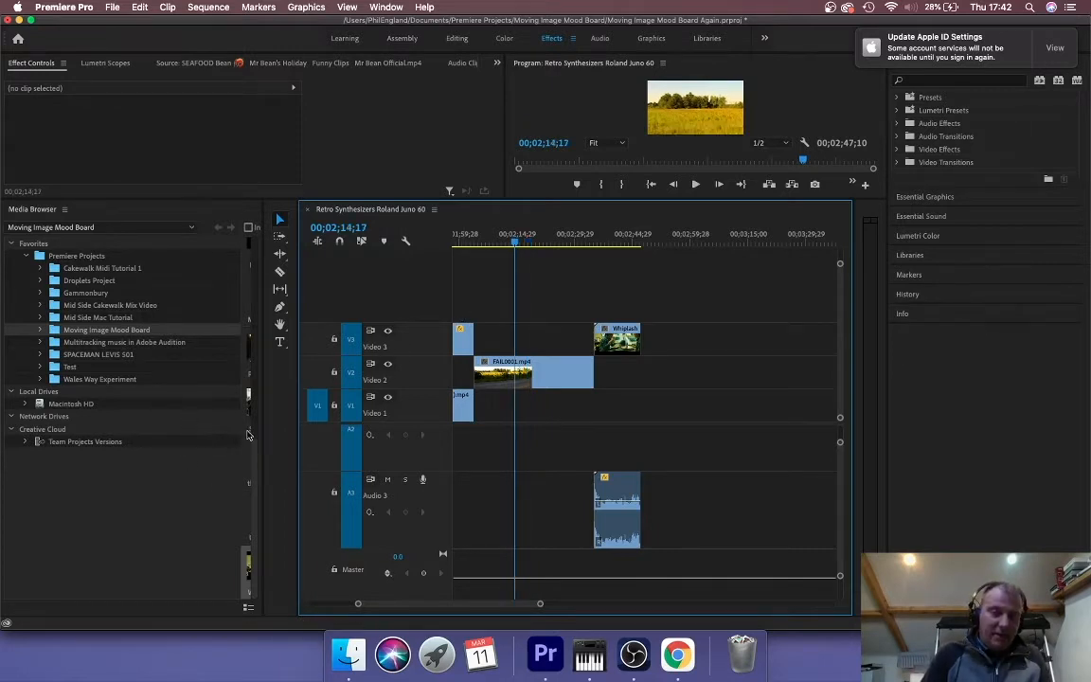
pyautogui.moveTo(265, 413); pyautogui.dragTo(416, 402)
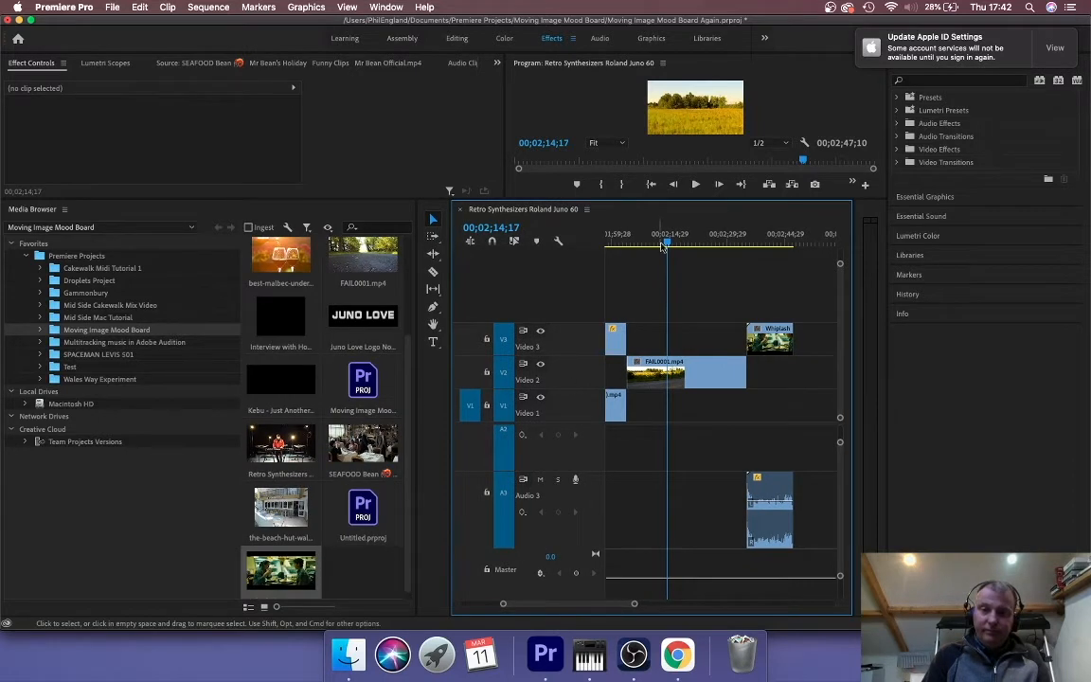
pyautogui.moveTo(668, 242); pyautogui.dragTo(628, 237)
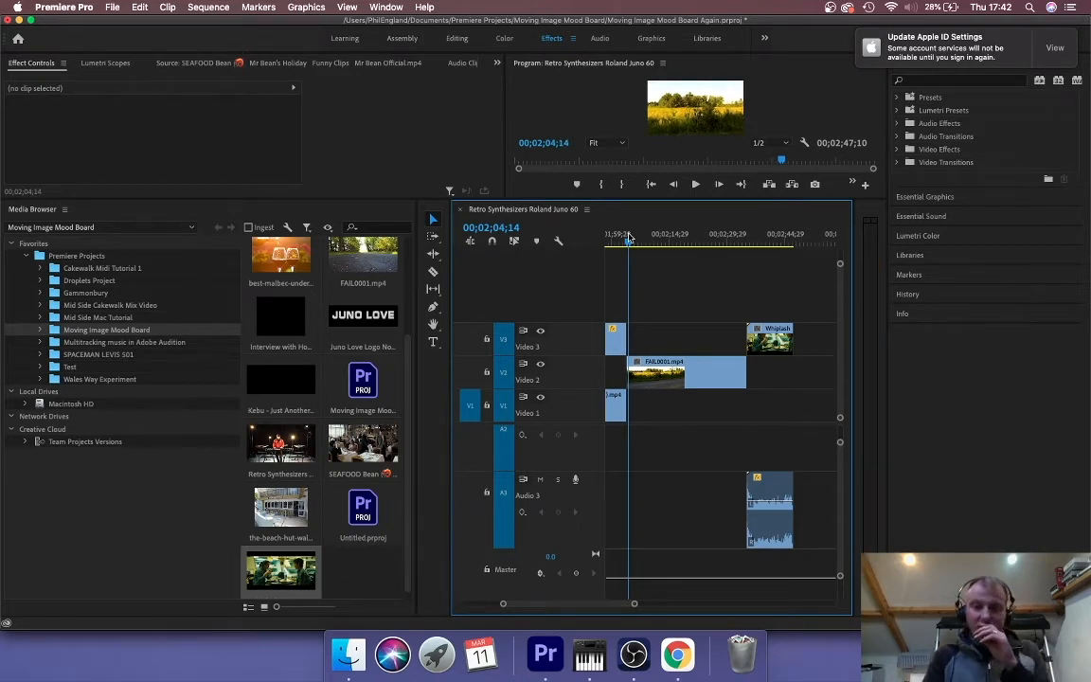
pyautogui.press('space')
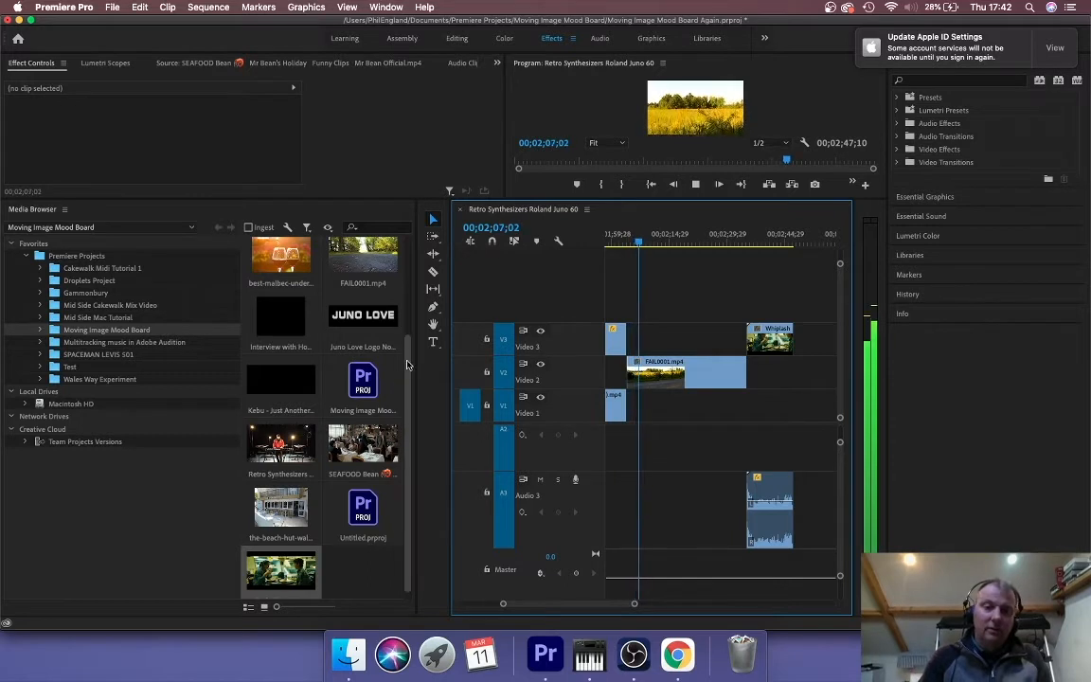
# Place best-malbec-under-20.jpg on Video 3 at 00;02;19;04 above the end of FAIL0001.mp4 and extend it to about 00;02;27;01
pyautogui.scroll(1, 407, 296)
pyautogui.scroll(2, 407, 296)
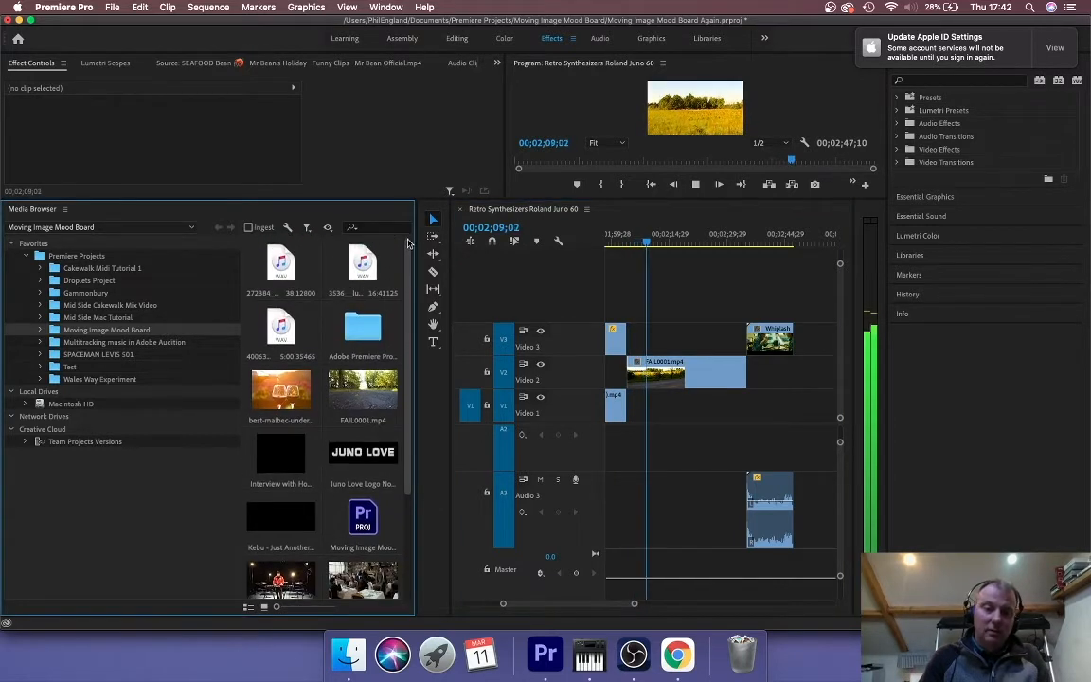
pyautogui.scroll(-3, 409, 341)
pyautogui.scroll(2, 409, 346)
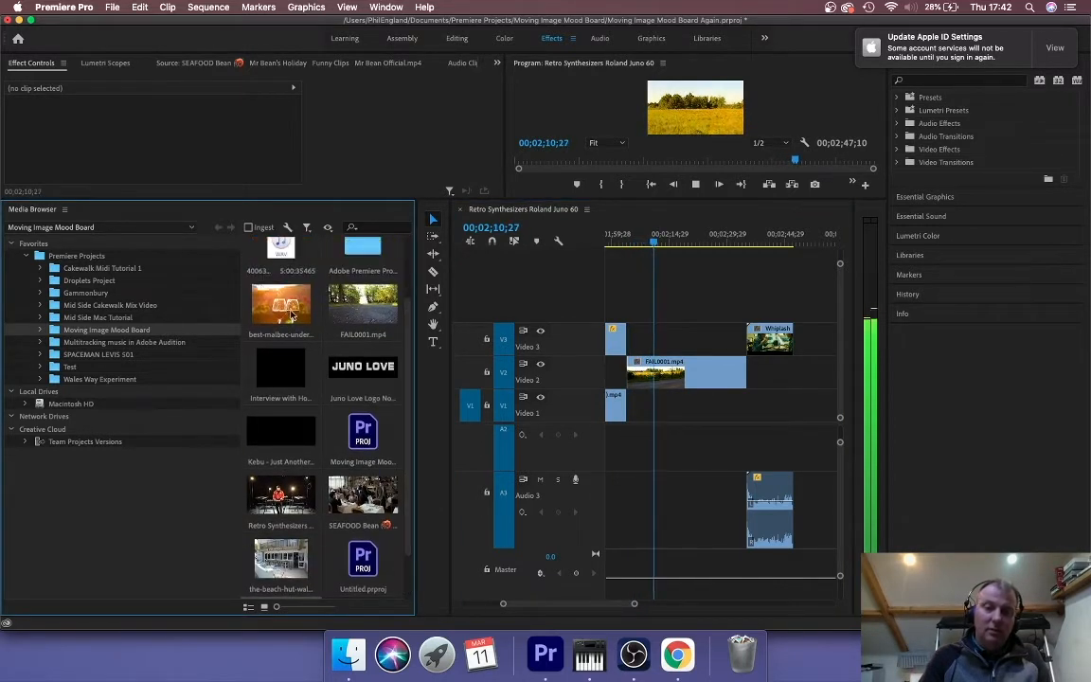
pyautogui.moveTo(288, 308); pyautogui.dragTo(697, 332)
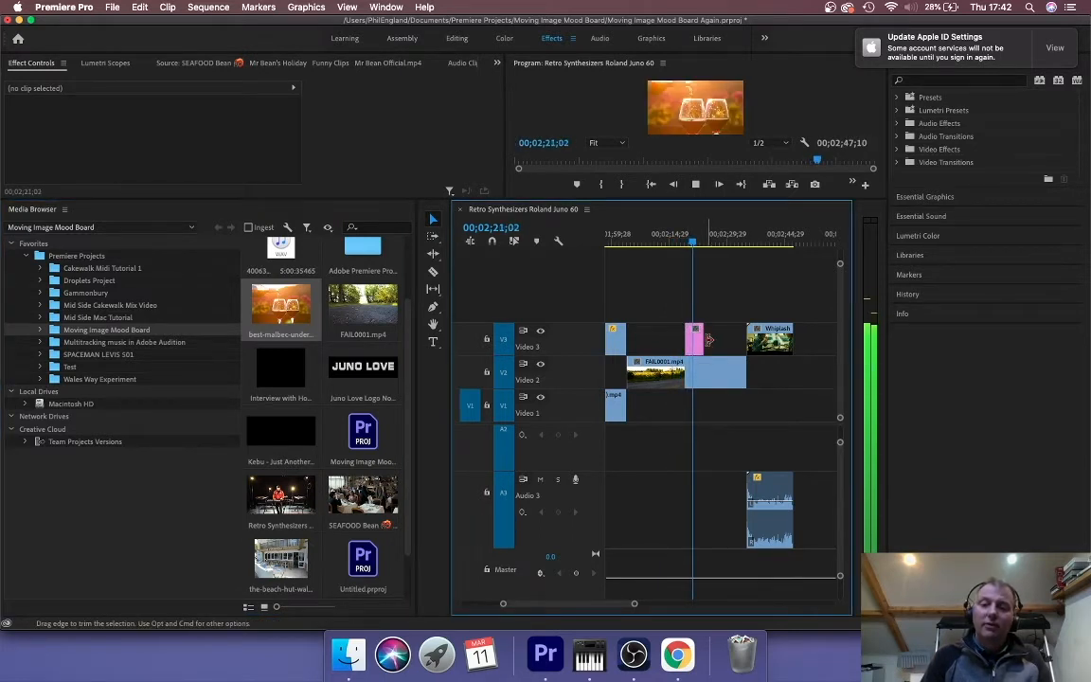
pyautogui.moveTo(699, 337); pyautogui.dragTo(709, 338)
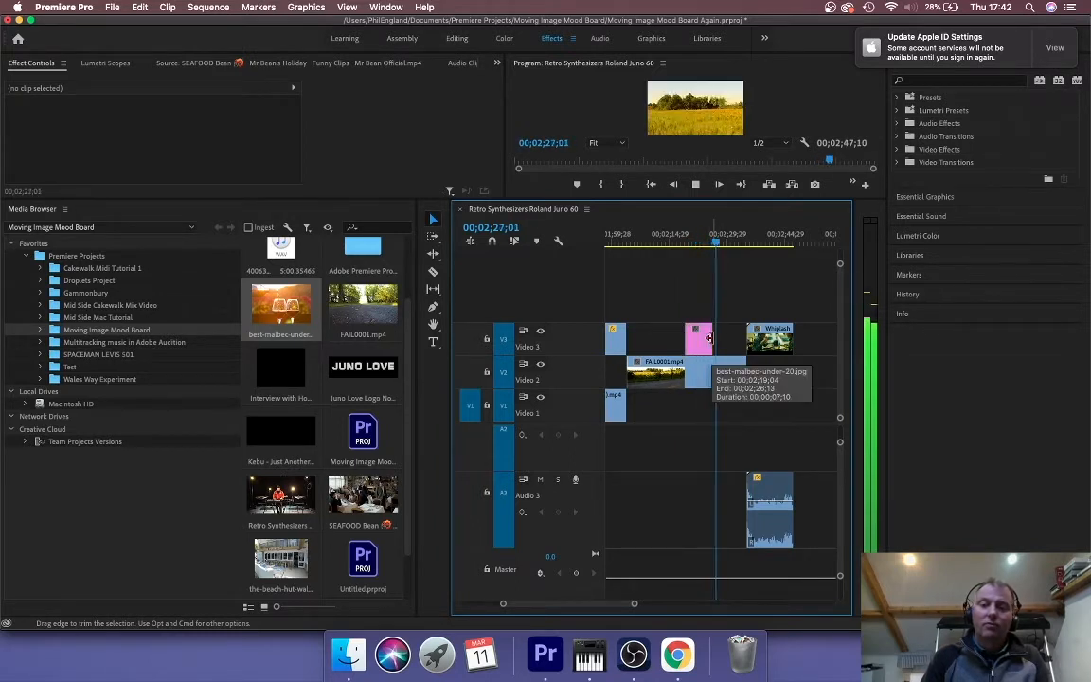
pyautogui.press('space')
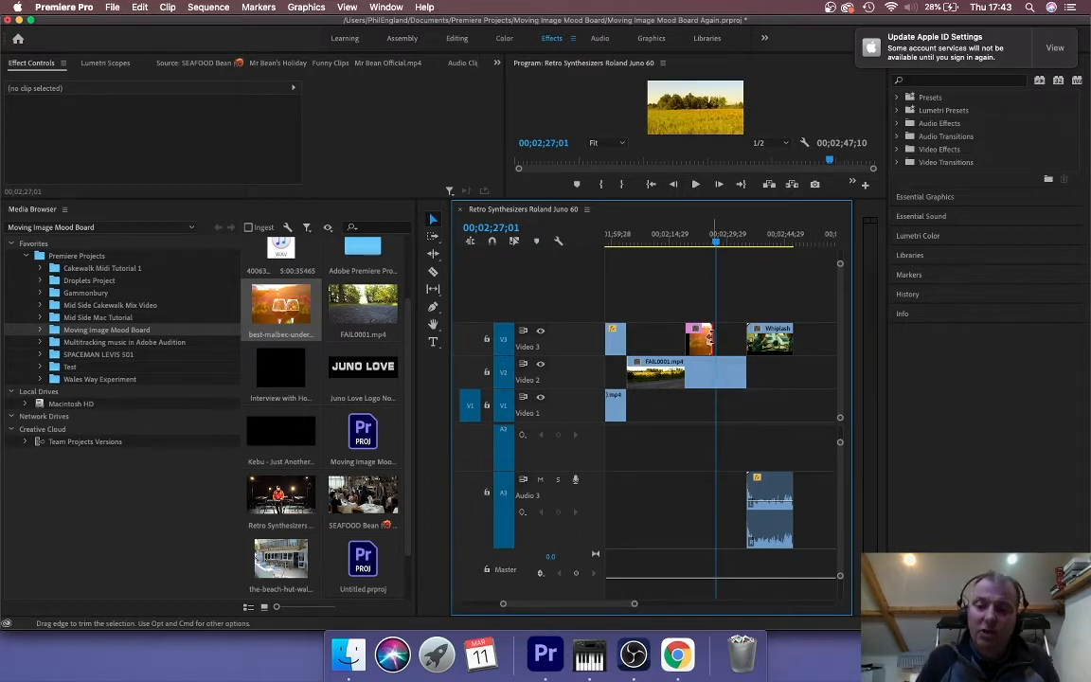
pyautogui.moveTo(705, 337); pyautogui.dragTo(711, 339)
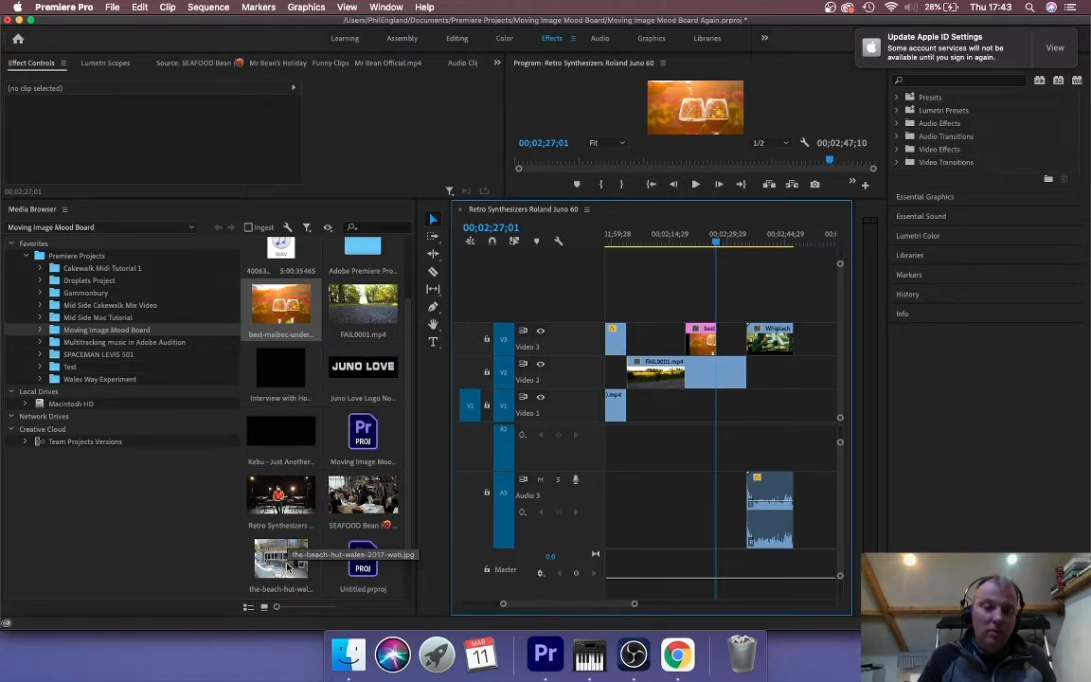
# Fill the gap before the Whiplash clip on Video 3 with the-beach-hut-wales-2017-web.jpg and play back both stills from 00;02;18;13
pyautogui.moveTo(287, 565); pyautogui.dragTo(745, 339)
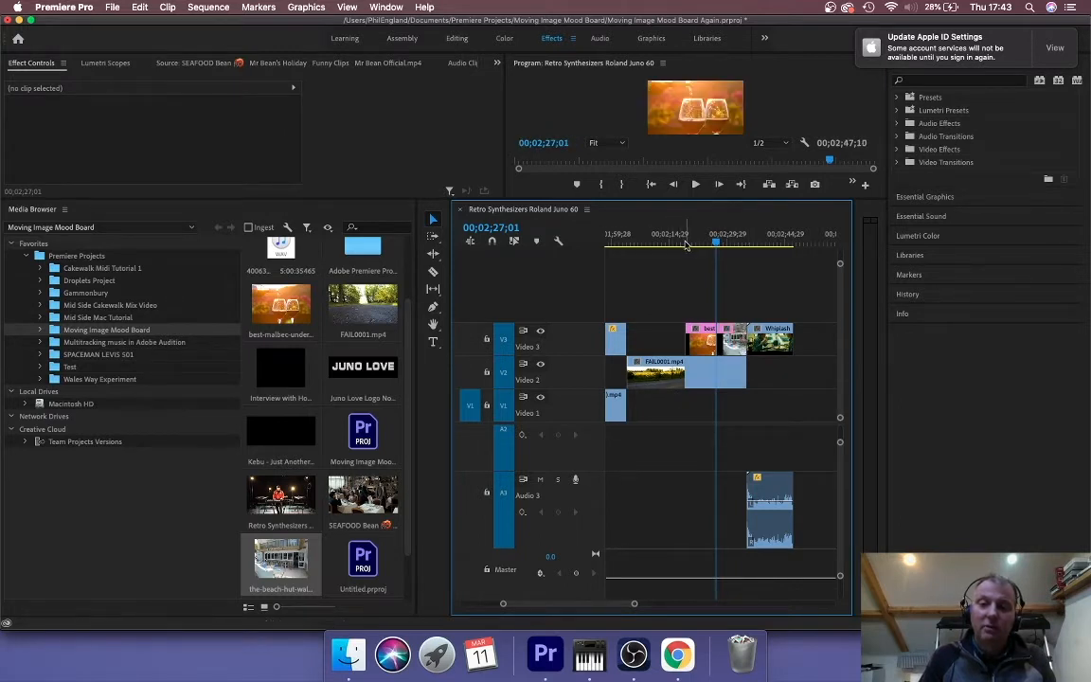
pyautogui.moveTo(634, 603); pyautogui.dragTo(610, 603)
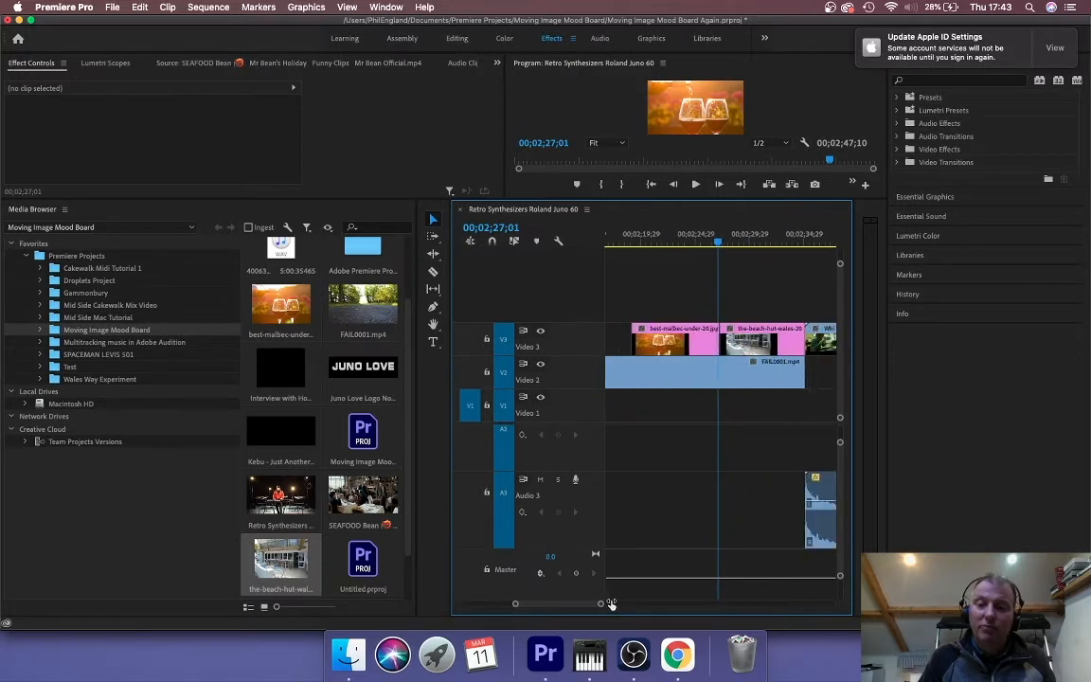
pyautogui.click(627, 242)
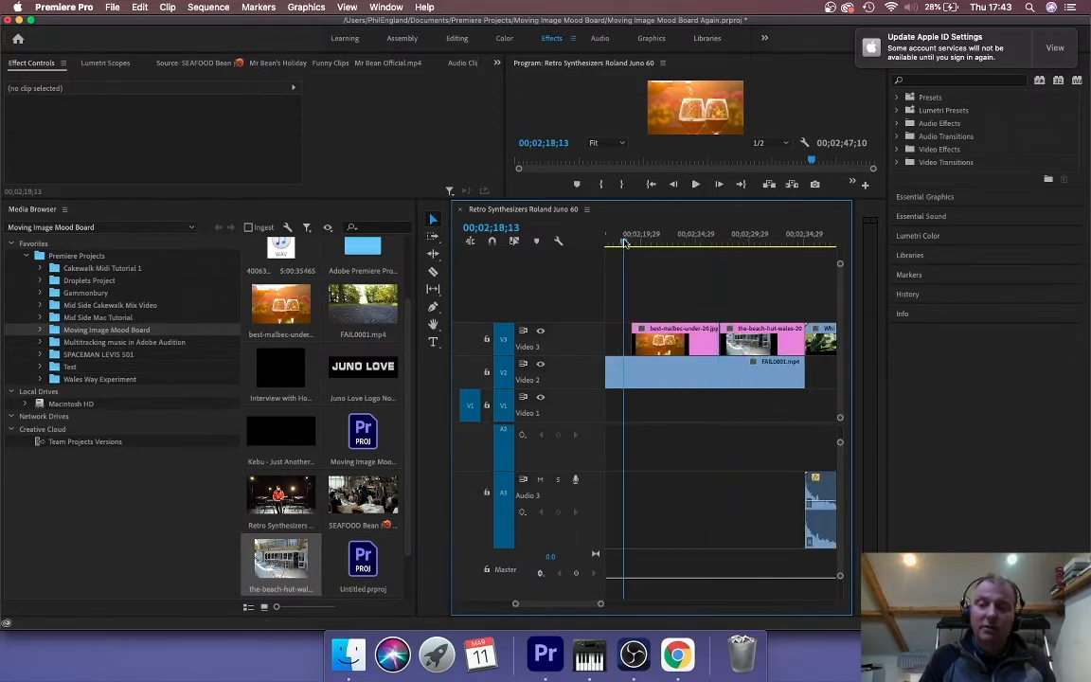
pyautogui.press('space')
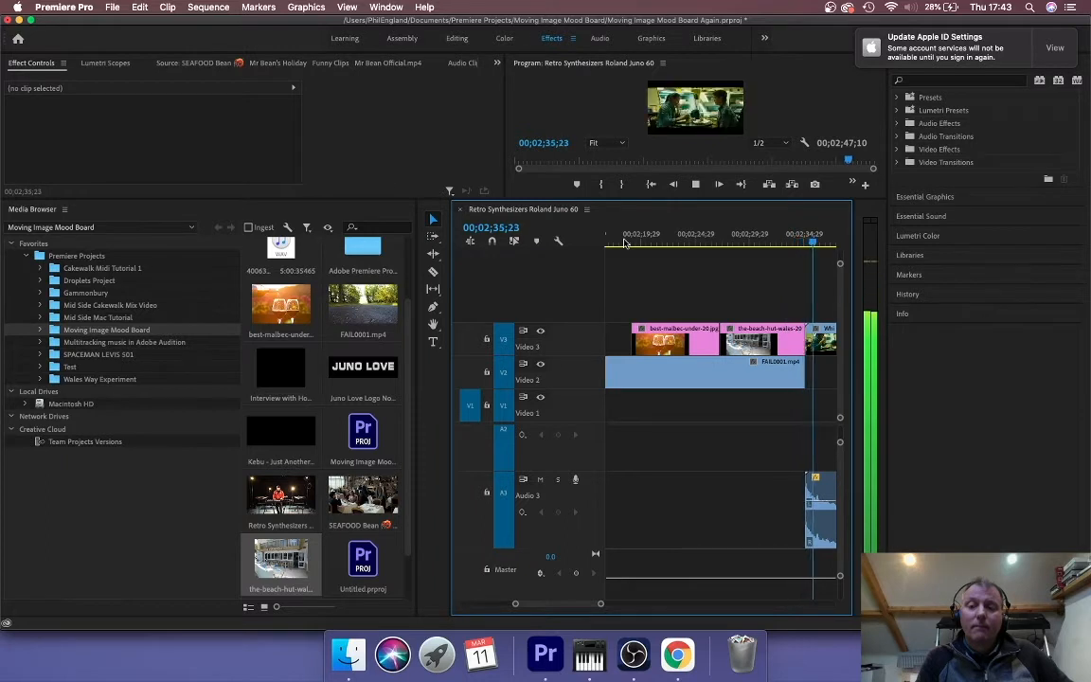
pyautogui.press('space')
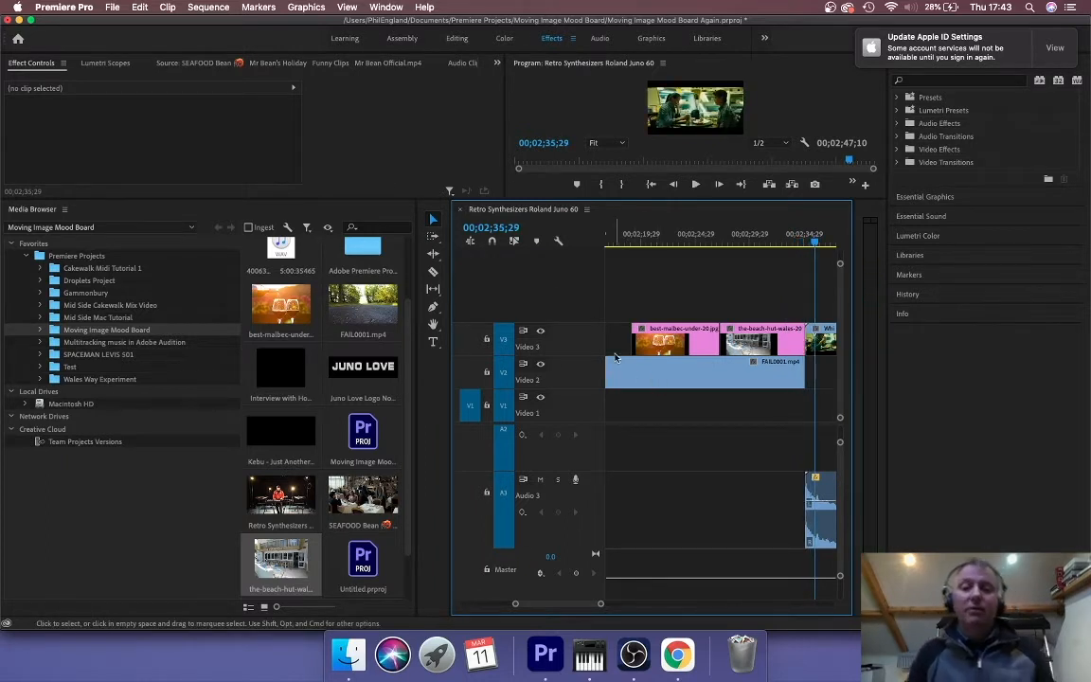
# Place the glasses-clinking WAV on Audio 2 under the wine glasses still and trim its end to about 00;02;24;15
pyautogui.moveTo(409, 316); pyautogui.dragTo(411, 250)
pyautogui.moveTo(280, 265); pyautogui.dragTo(640, 453)
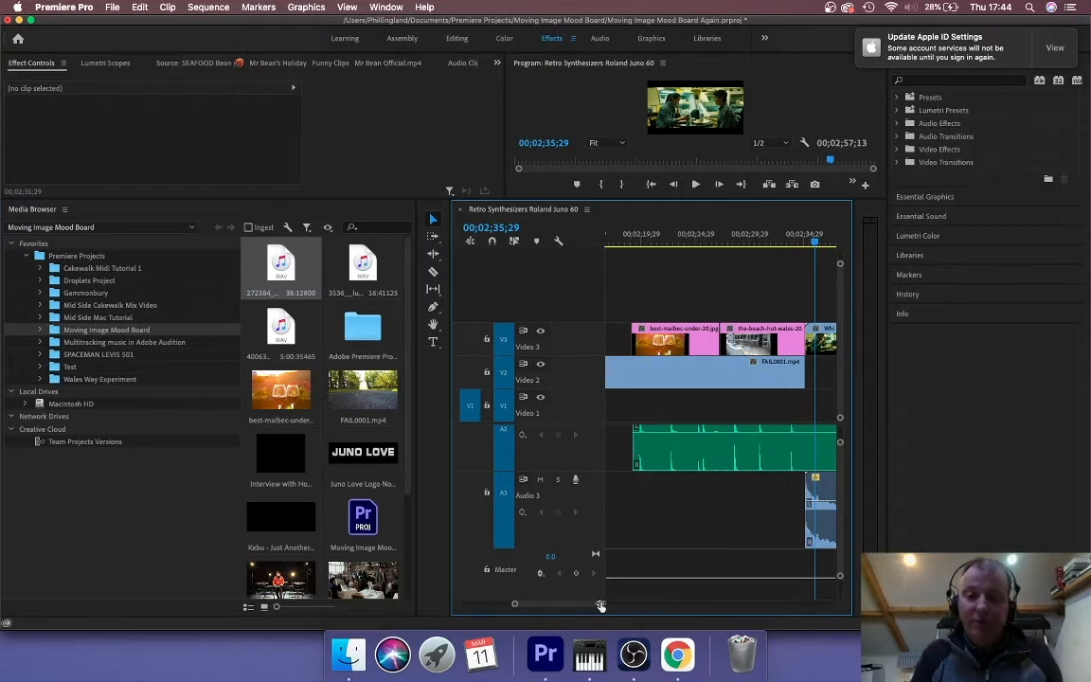
pyautogui.moveTo(600, 604); pyautogui.dragTo(636, 603)
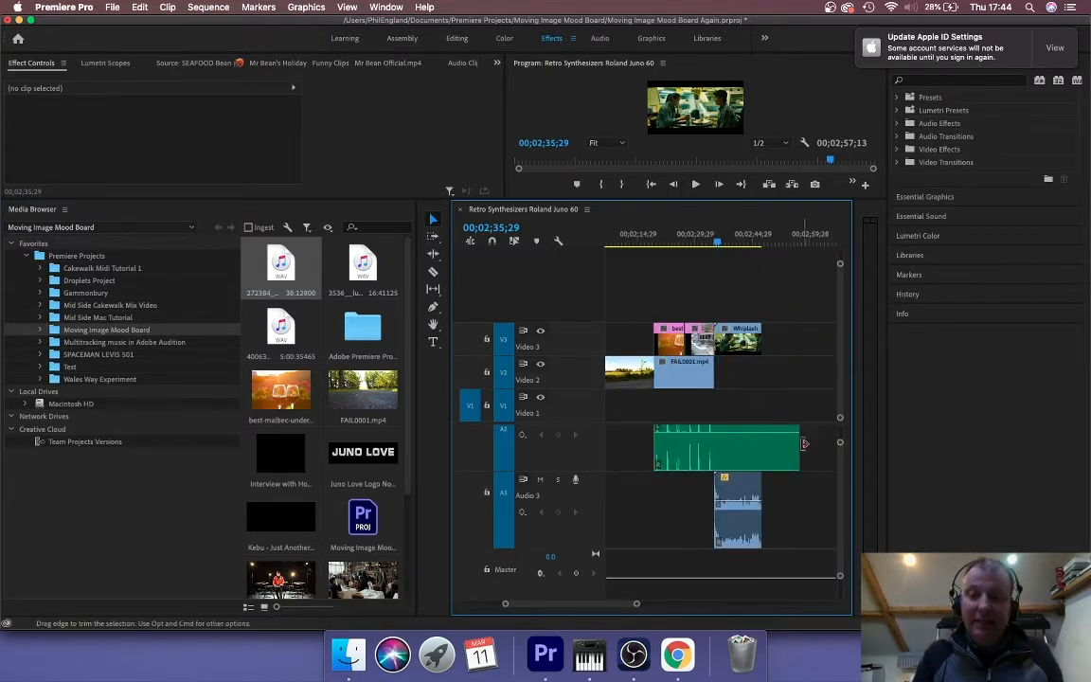
pyautogui.moveTo(795, 442); pyautogui.dragTo(672, 447)
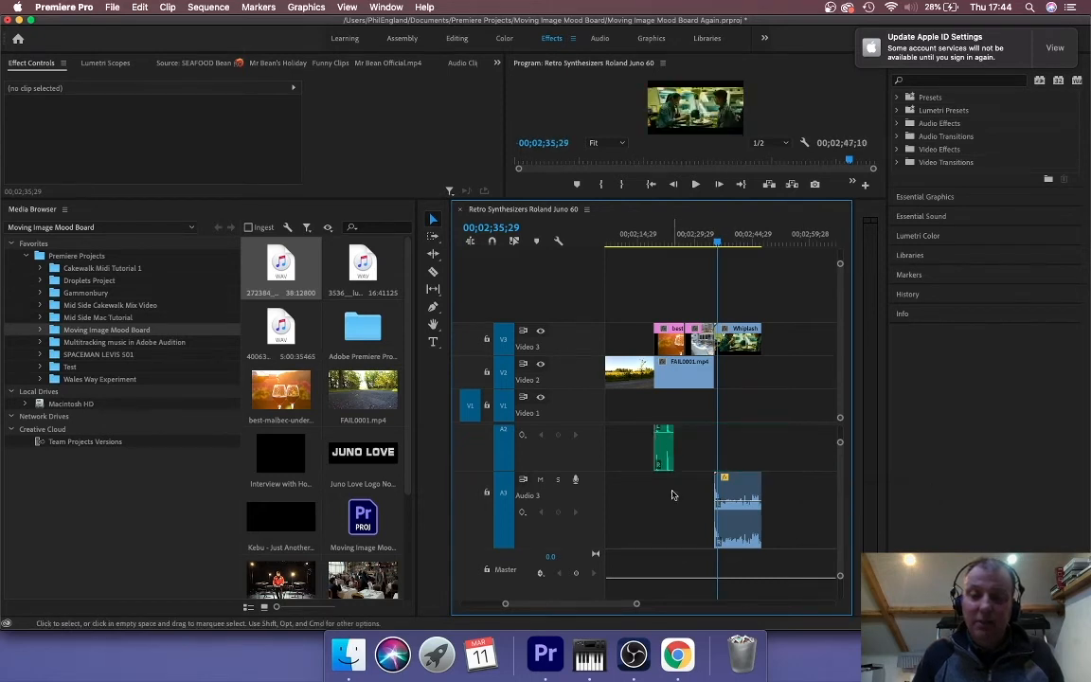
# Normalize the max peak of the glasses-clinking audio to -6 dB
pyautogui.click(653, 241)
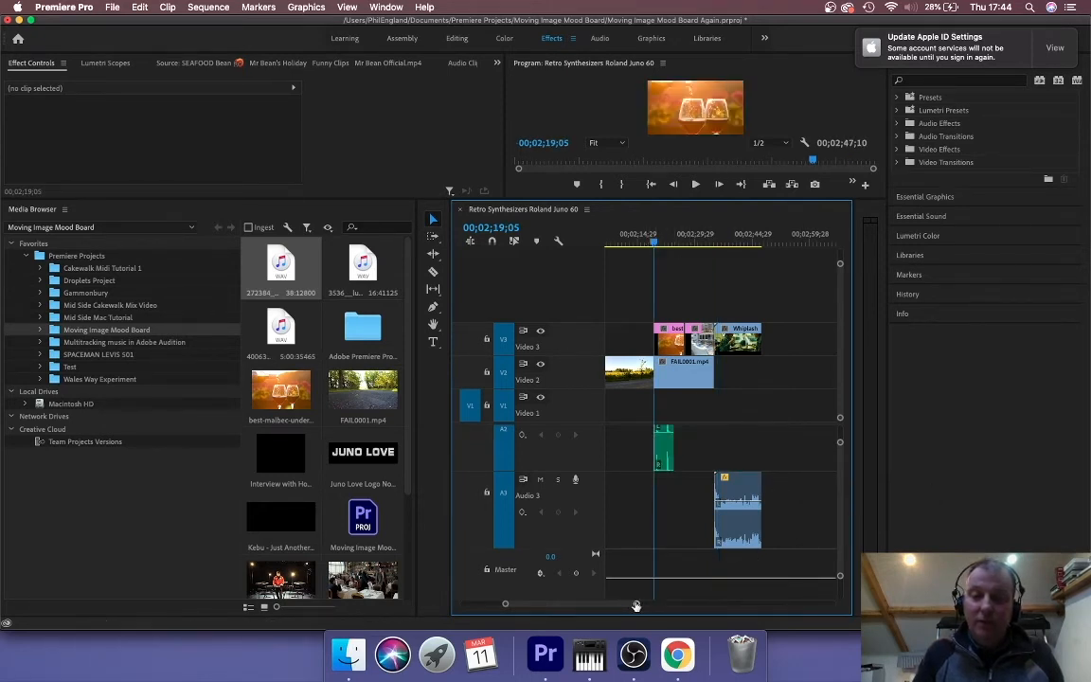
pyautogui.moveTo(635, 603); pyautogui.dragTo(598, 603)
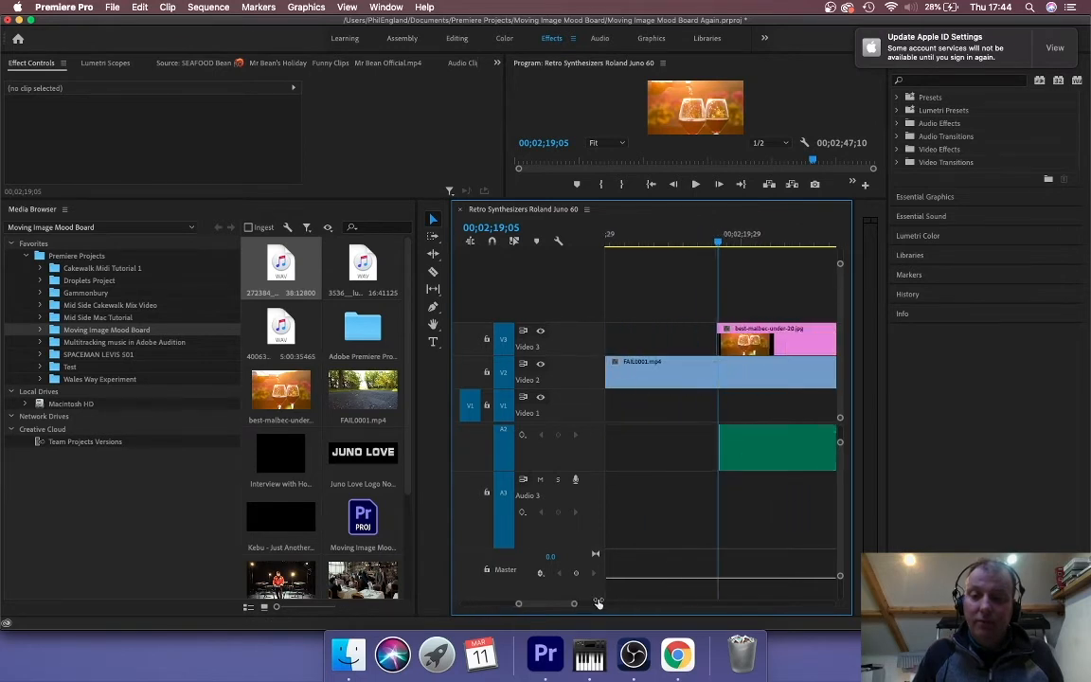
pyautogui.click(737, 457)
pyautogui.press('g')
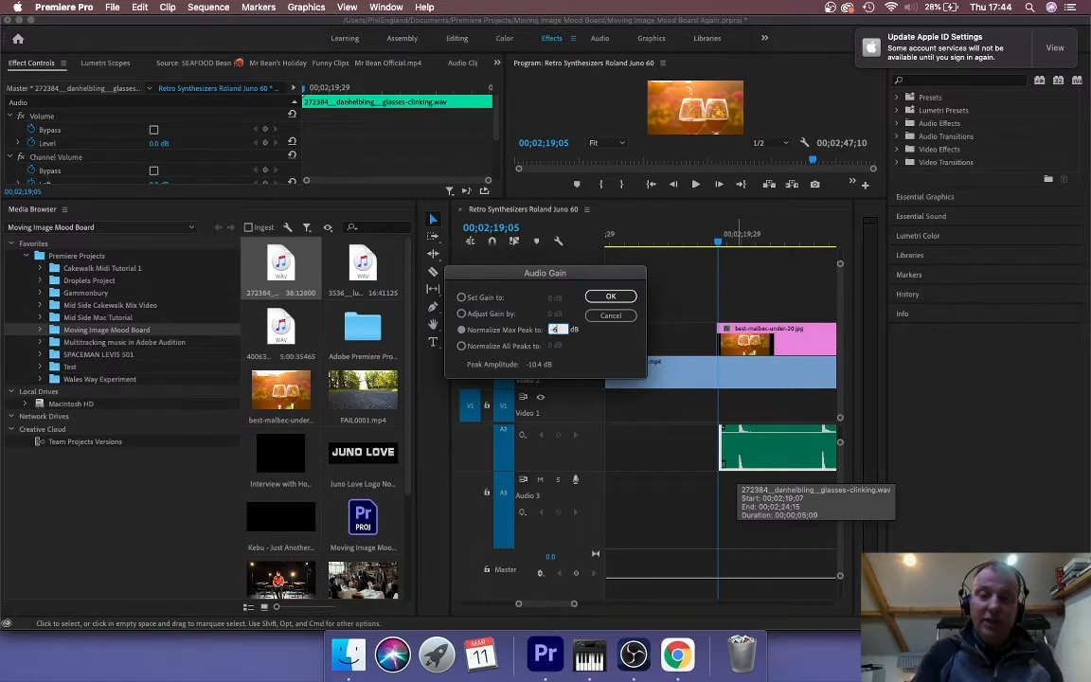
pyautogui.press('Return')
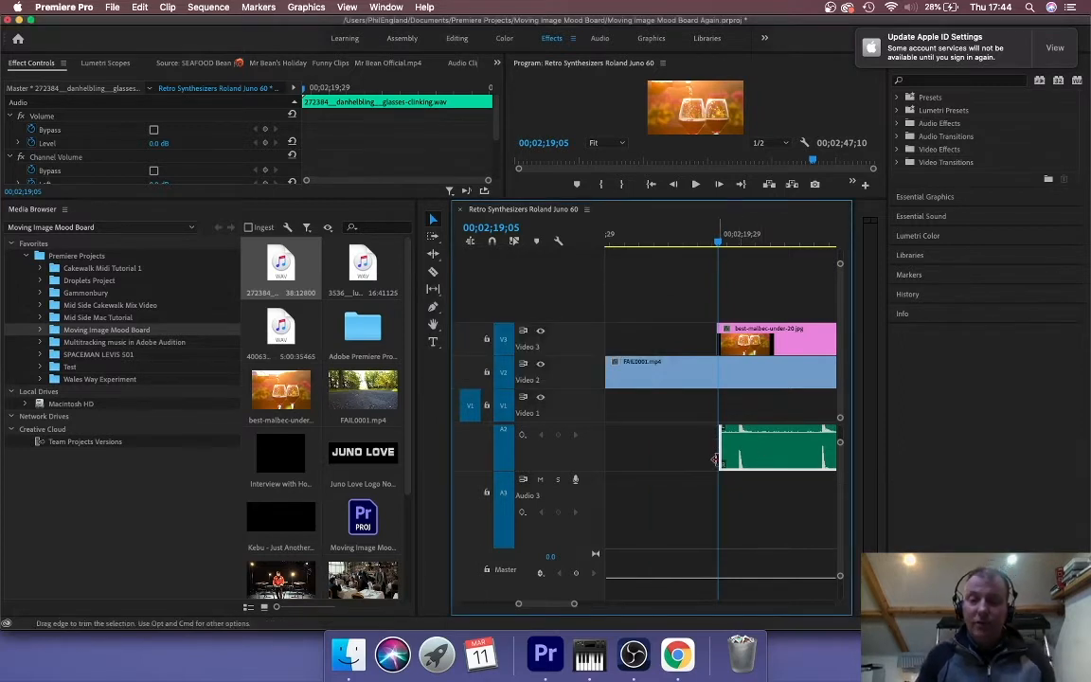
# Play back the glasses-clinking sound against the music from 00;02;19;05, stopping at 00;02;24;00
pyautogui.scroll(3, 836, 460)
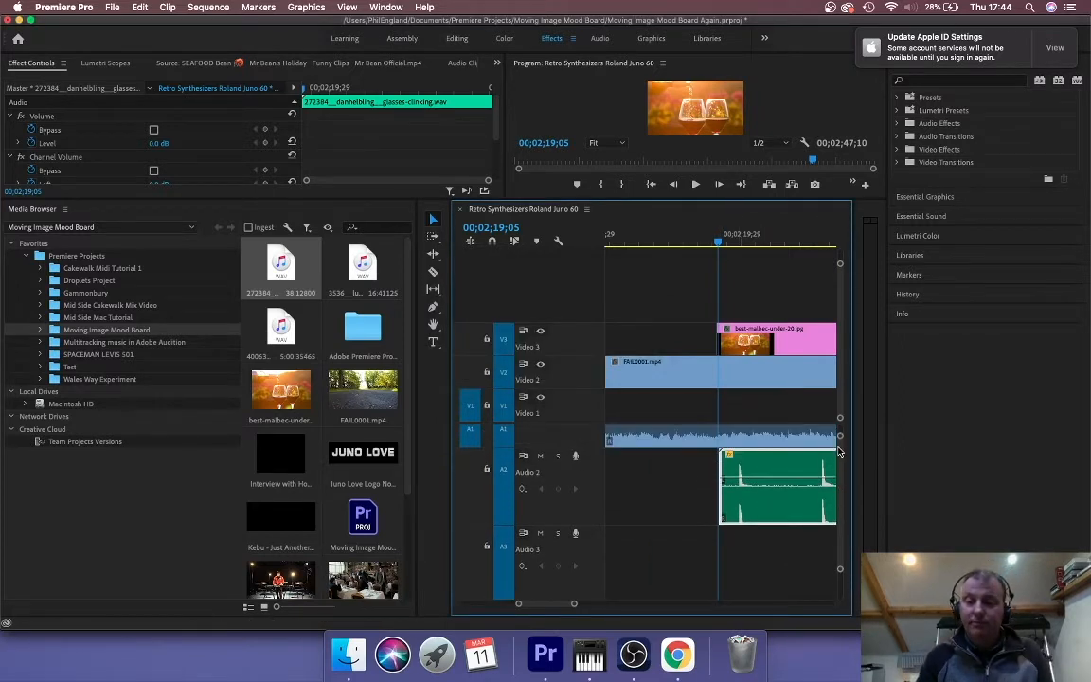
pyautogui.press('space')
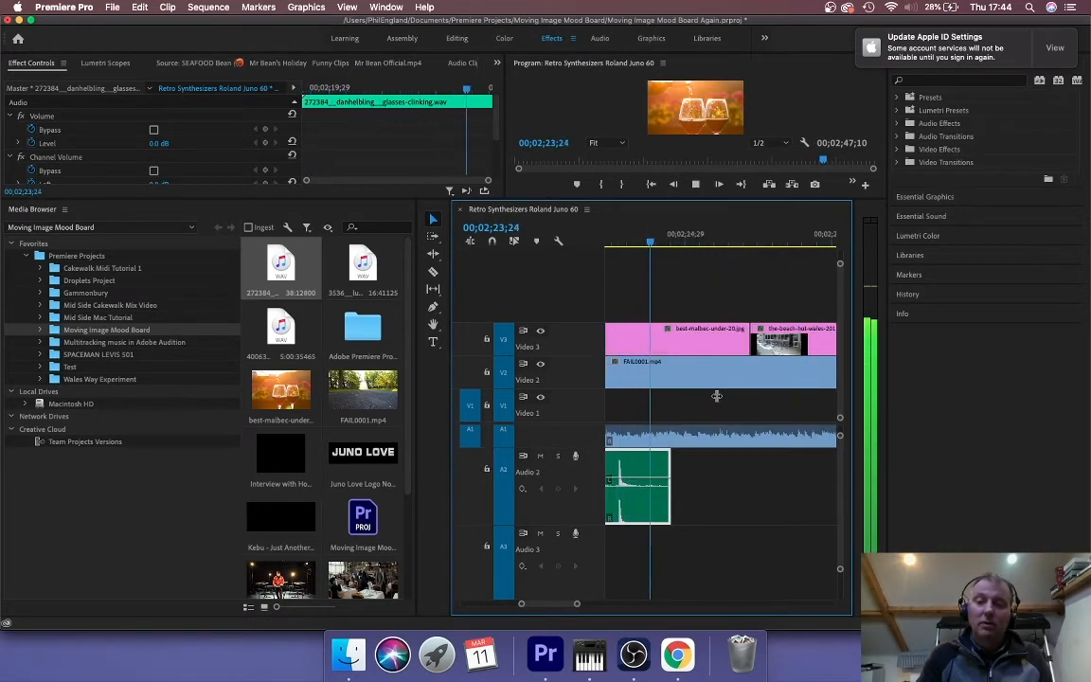
pyautogui.press('space')
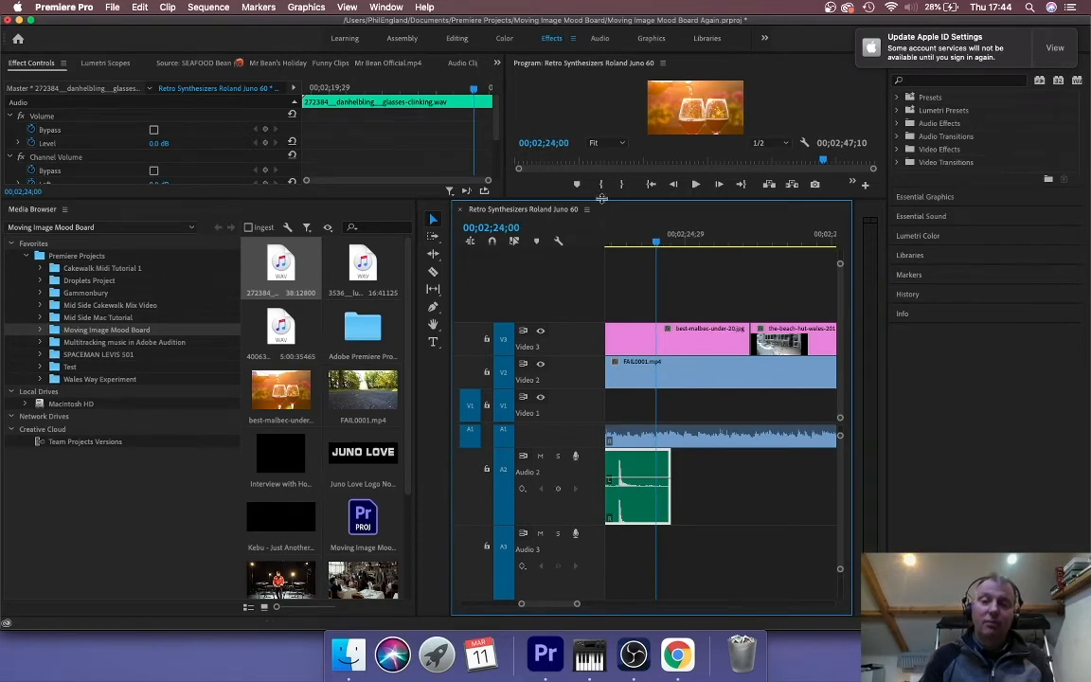
# Enlarge the program monitor, then scale best-malbec-under-20.jpg to 109 and position it at 334, 238
pyautogui.moveTo(601, 199); pyautogui.dragTo(592, 345)
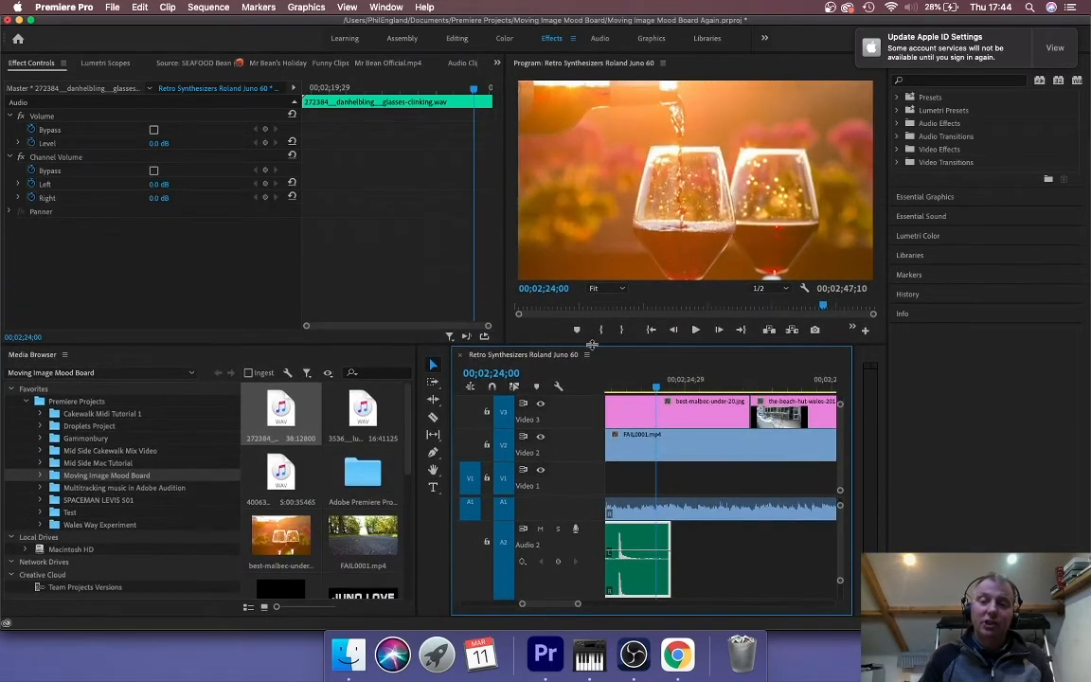
pyautogui.moveTo(658, 390)
pyautogui.mouseDown()
pyautogui.moveTo(579, 385)
pyautogui.moveTo(657, 393)
pyautogui.mouseUp()
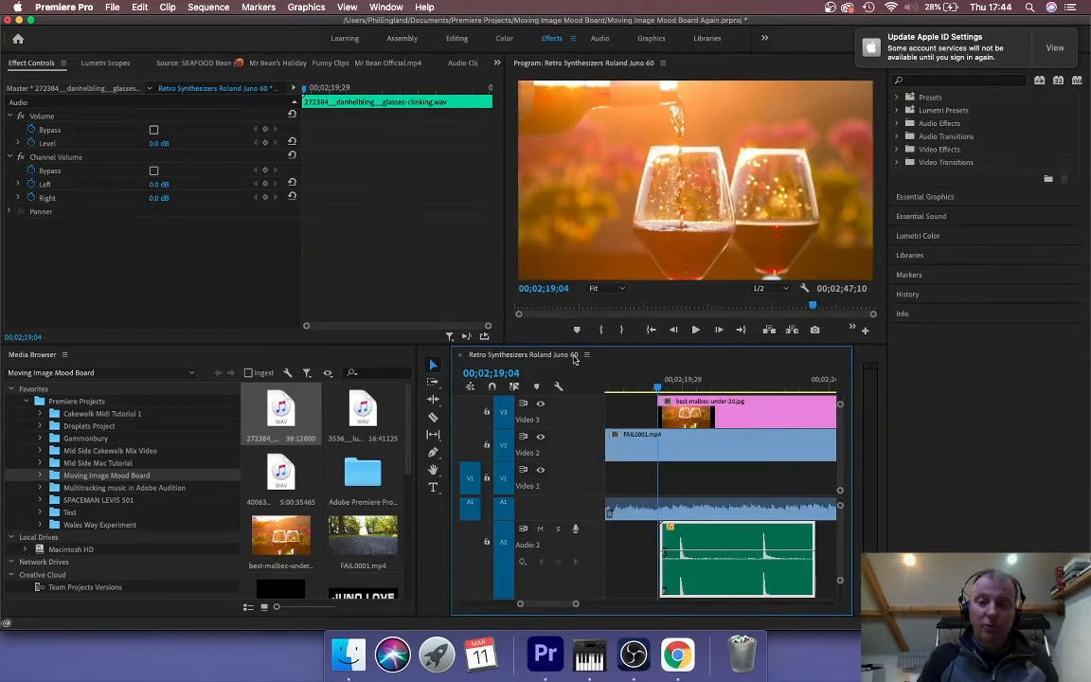
pyautogui.click(684, 403)
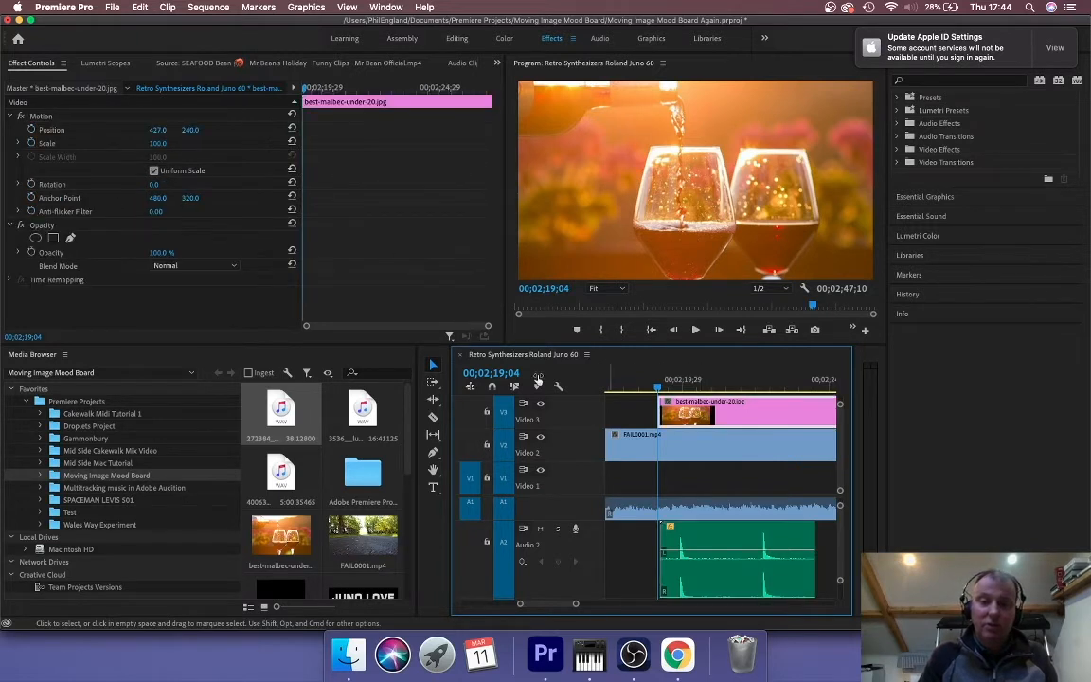
pyautogui.click(38, 143)
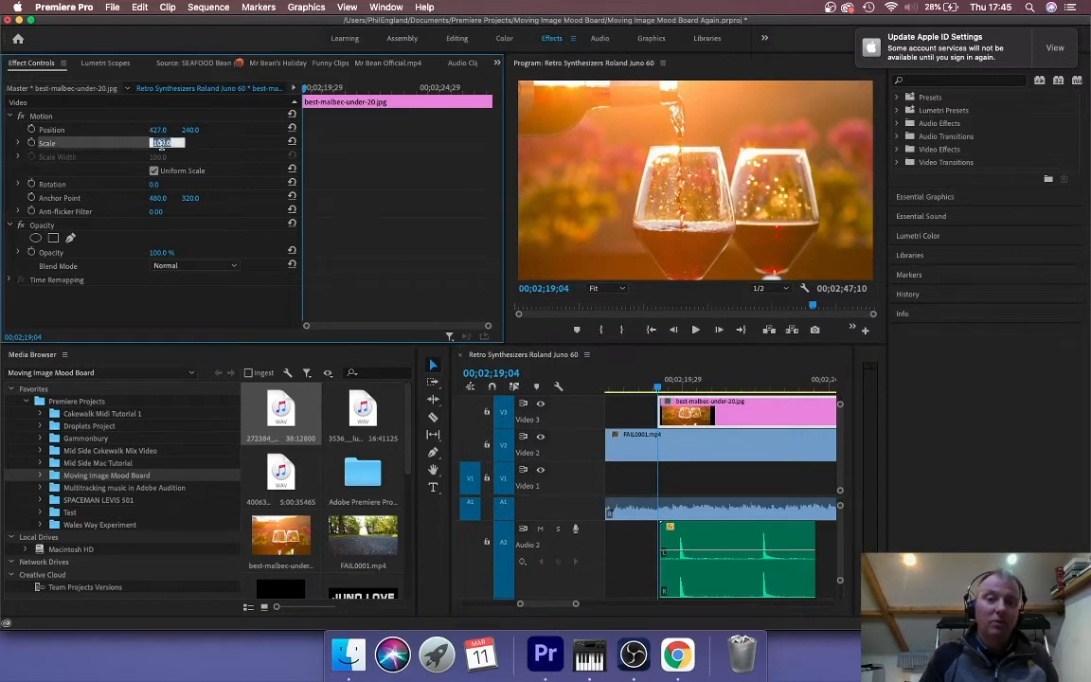
pyautogui.click(203, 143)
pyautogui.moveTo(157, 129)
pyautogui.mouseDown()
pyautogui.moveTo(137, 130)
pyautogui.moveTo(163, 130)
pyautogui.mouseUp()
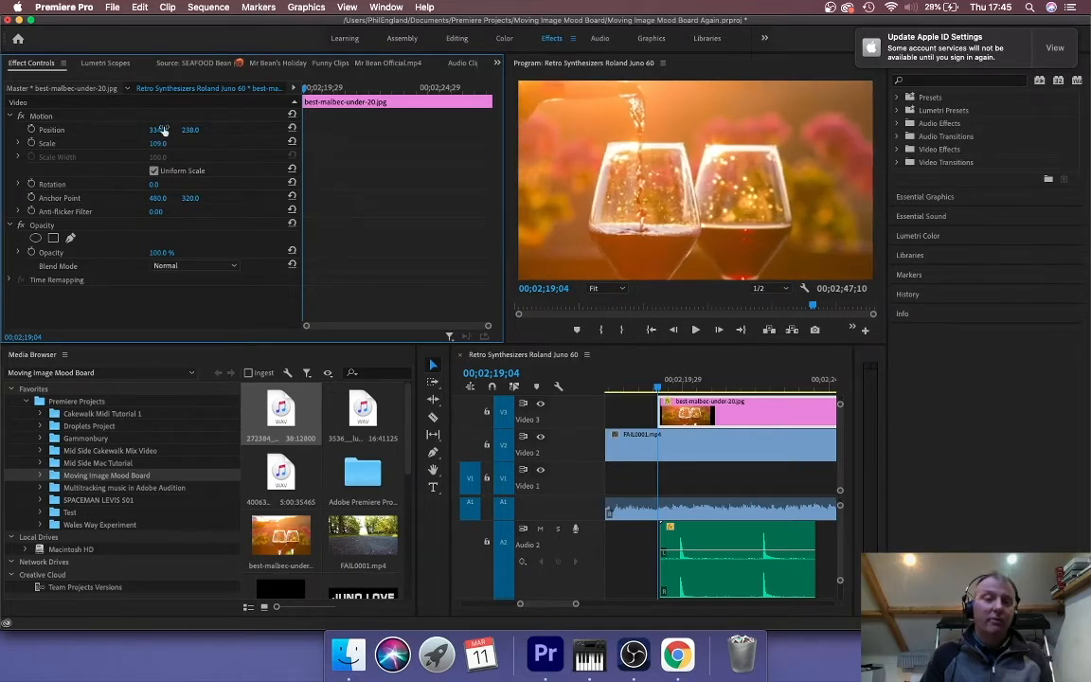
# Animate the wine glasses still's position with a keyframe at 00;02;19;04 and a second one of 516, 238 at 00;02;27;04
pyautogui.click(32, 132)
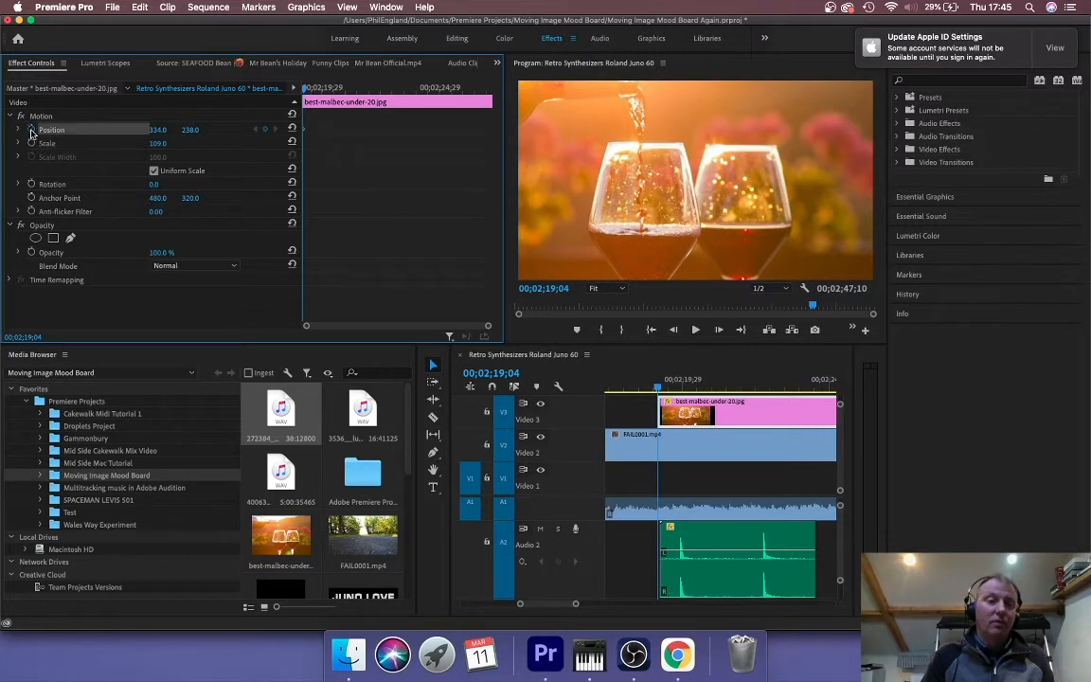
pyautogui.moveTo(658, 388); pyautogui.dragTo(786, 385)
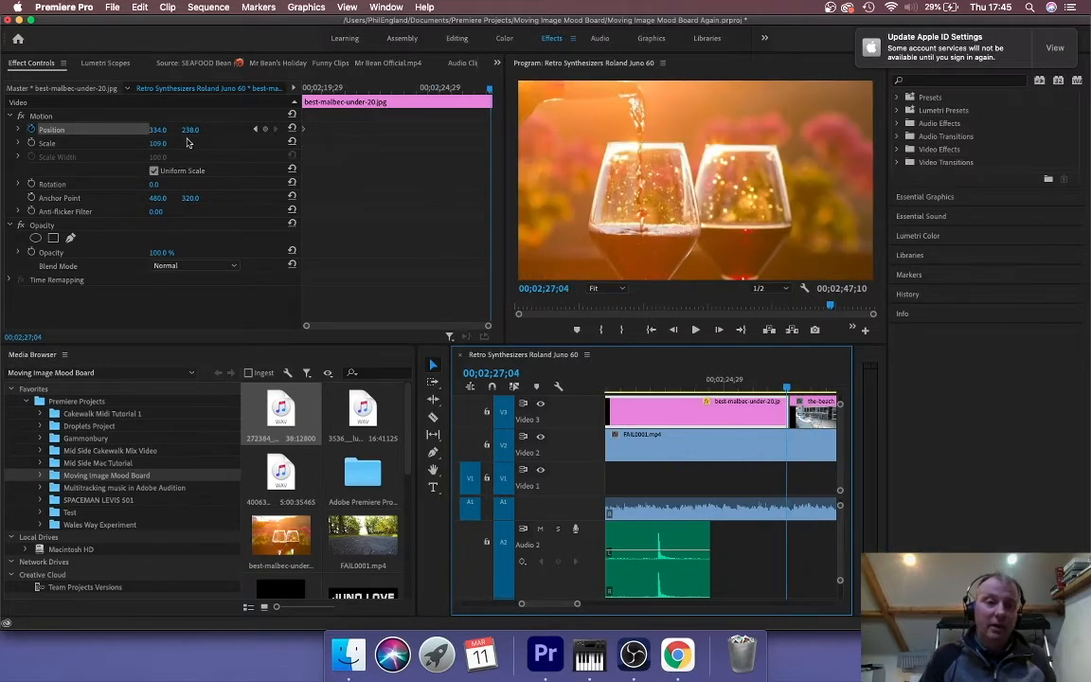
pyautogui.moveTo(158, 133); pyautogui.dragTo(359, 133)
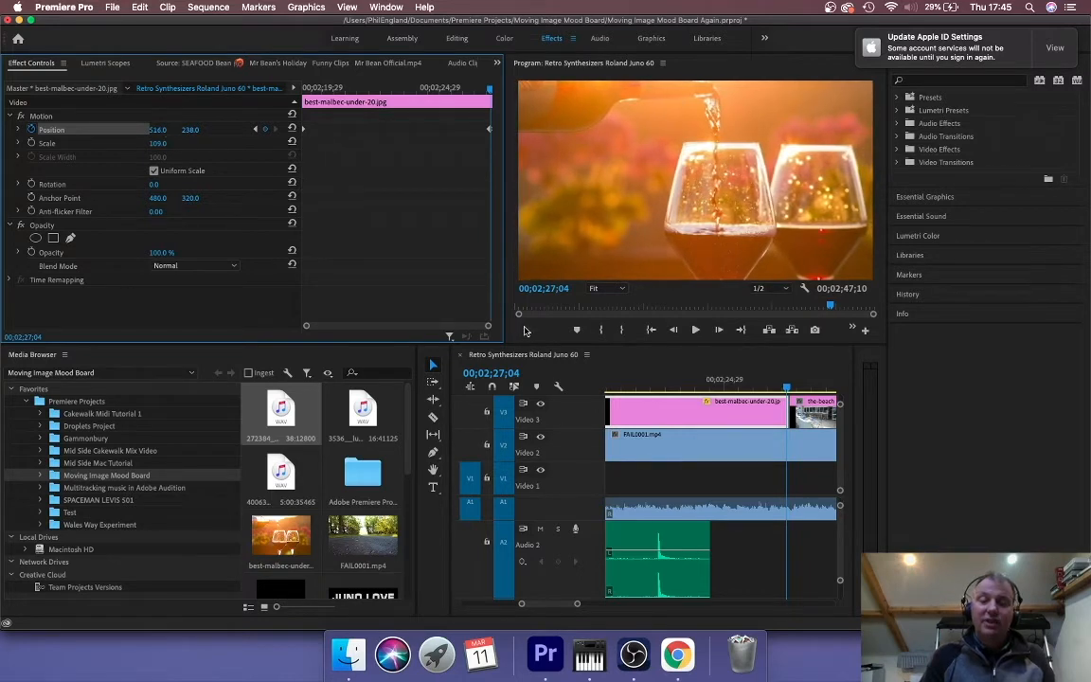
# Play back the panning wine glasses still into the beach hut image, stopping at 00;02;27;11
pyautogui.moveTo(788, 389); pyautogui.dragTo(625, 394)
pyautogui.press('space')
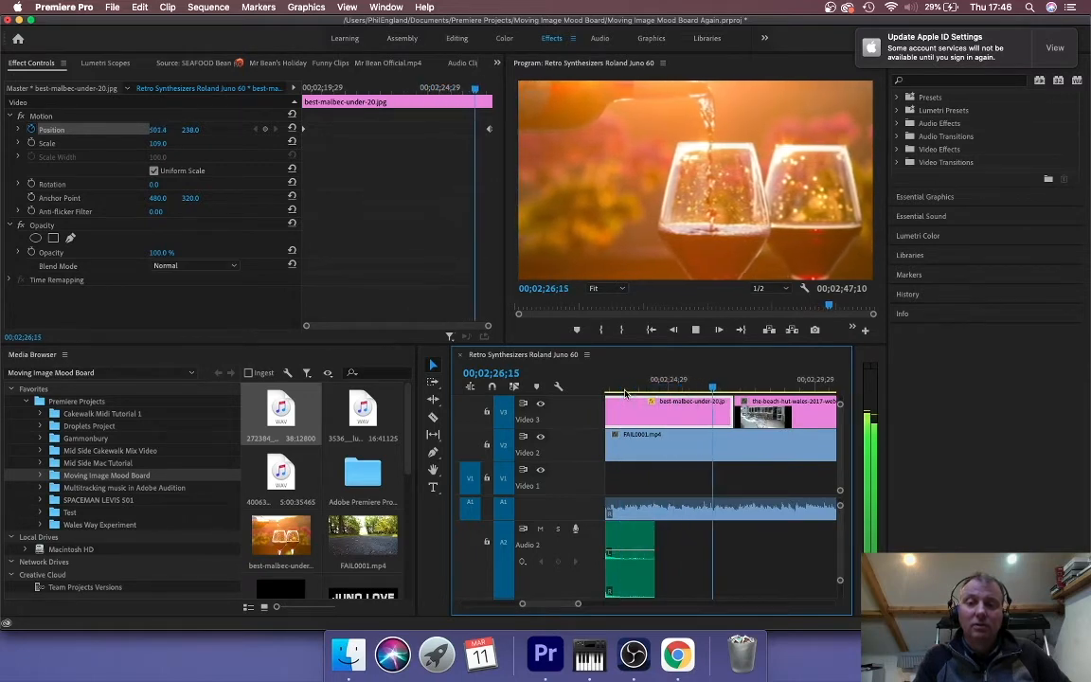
pyautogui.press('space')
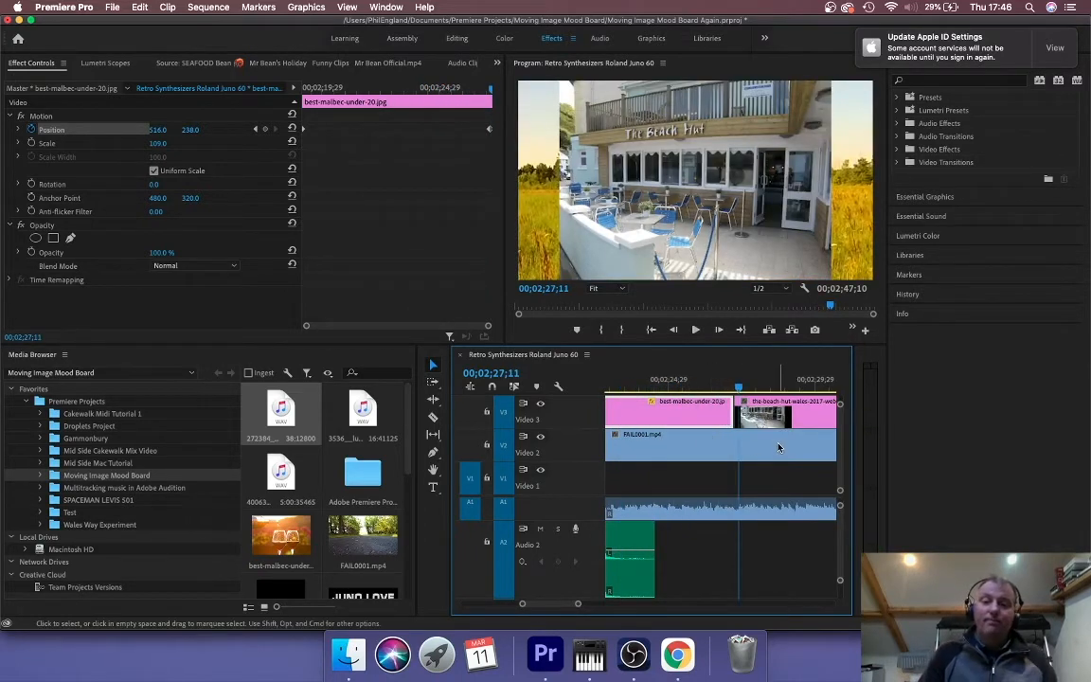
# Scale the-beach-hut-wales-2017-web.jpg to 153 so it fills the frame, with the playhead at its start, 00;02;27;07
pyautogui.click(791, 412)
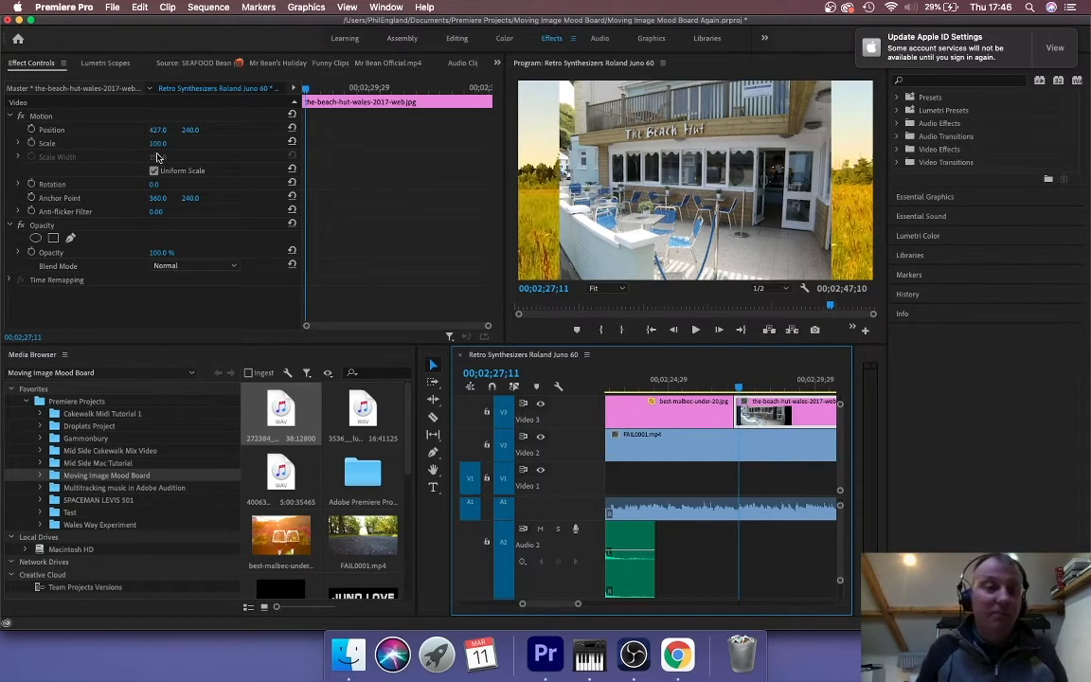
pyautogui.moveTo(158, 144); pyautogui.dragTo(228, 144)
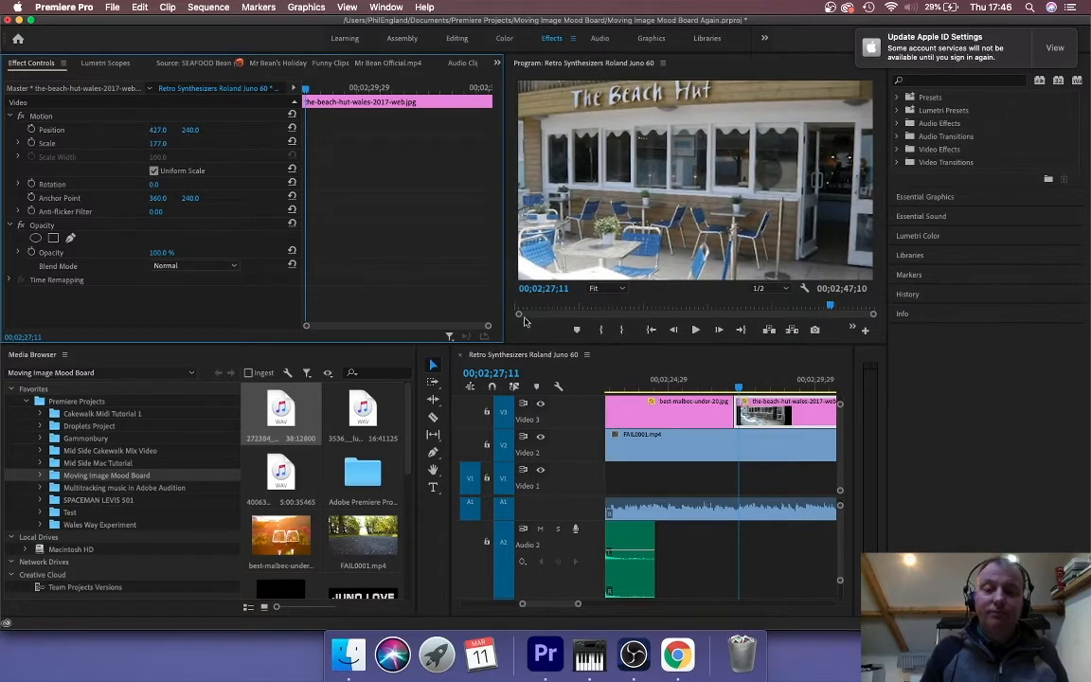
pyautogui.click(166, 141)
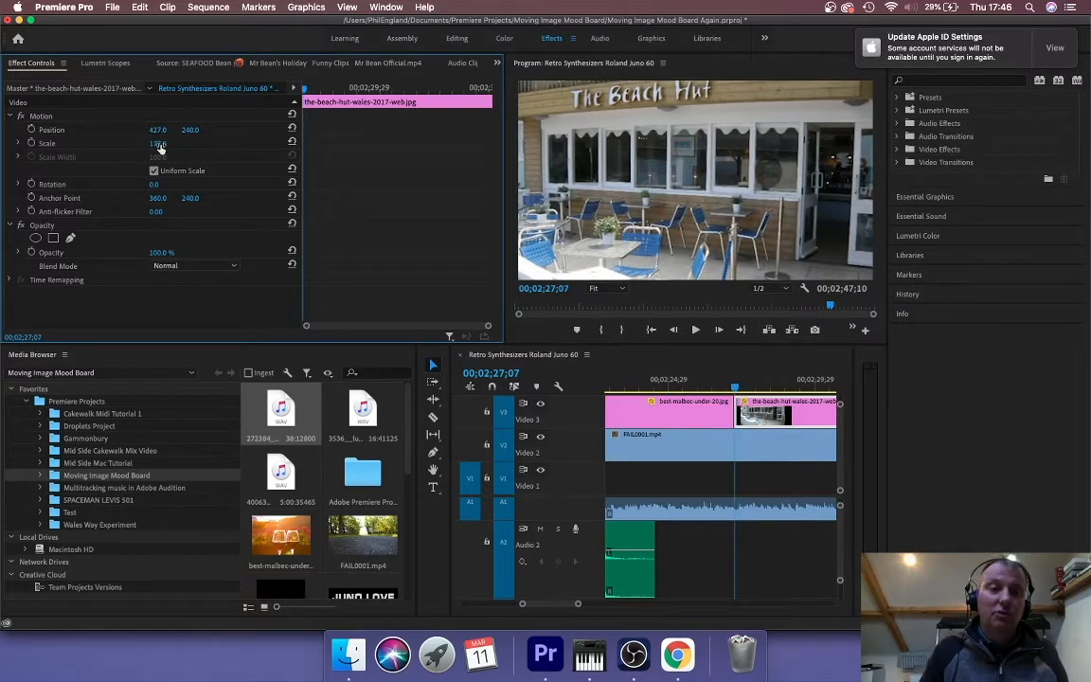
pyautogui.moveTo(158, 143); pyautogui.dragTo(136, 143)
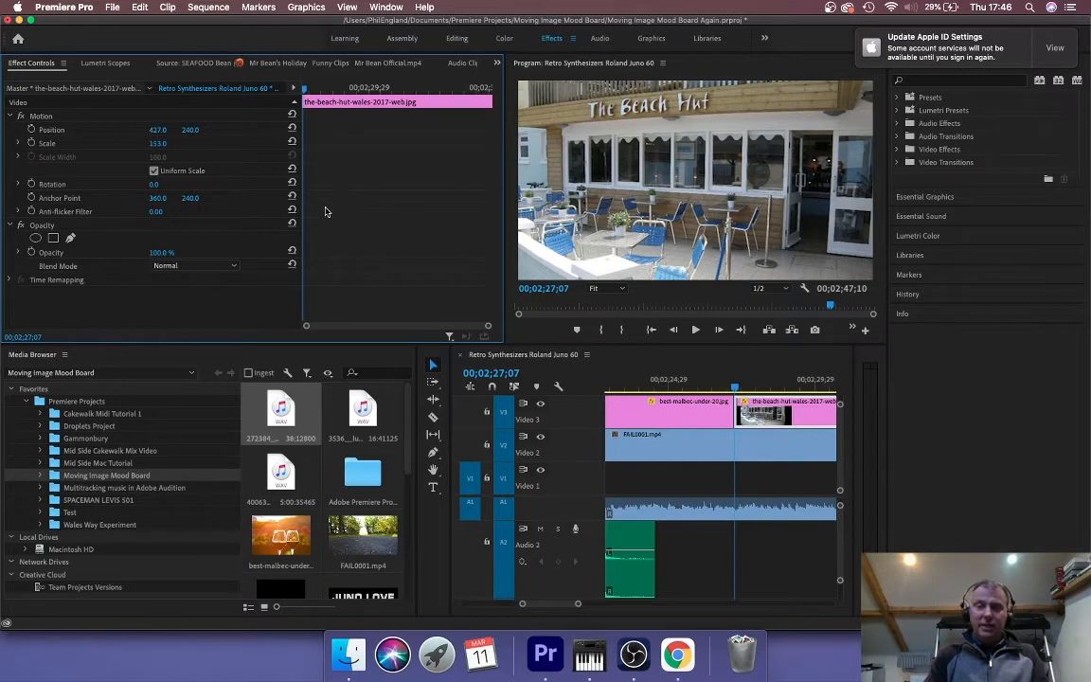
# Animate the beach hut still's scale from 153 at its start to 198 at 00;02;35;01 with keyframes
pyautogui.click(32, 144)
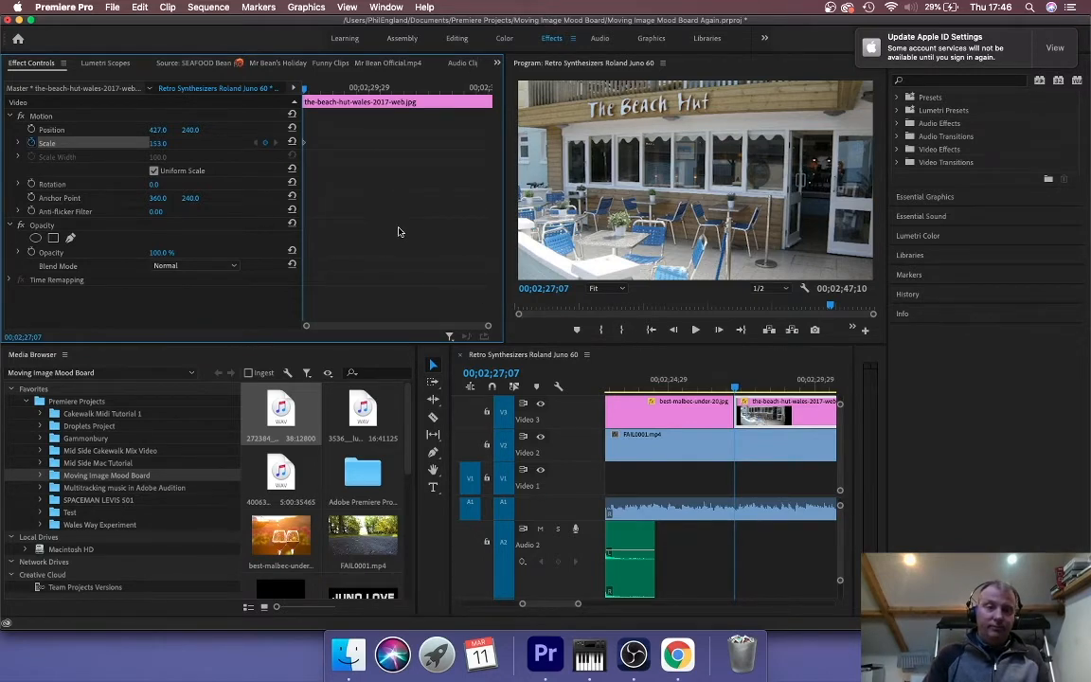
pyautogui.moveTo(737, 390)
pyautogui.mouseDown()
pyautogui.moveTo(847, 393)
pyautogui.moveTo(747, 388)
pyautogui.mouseUp()
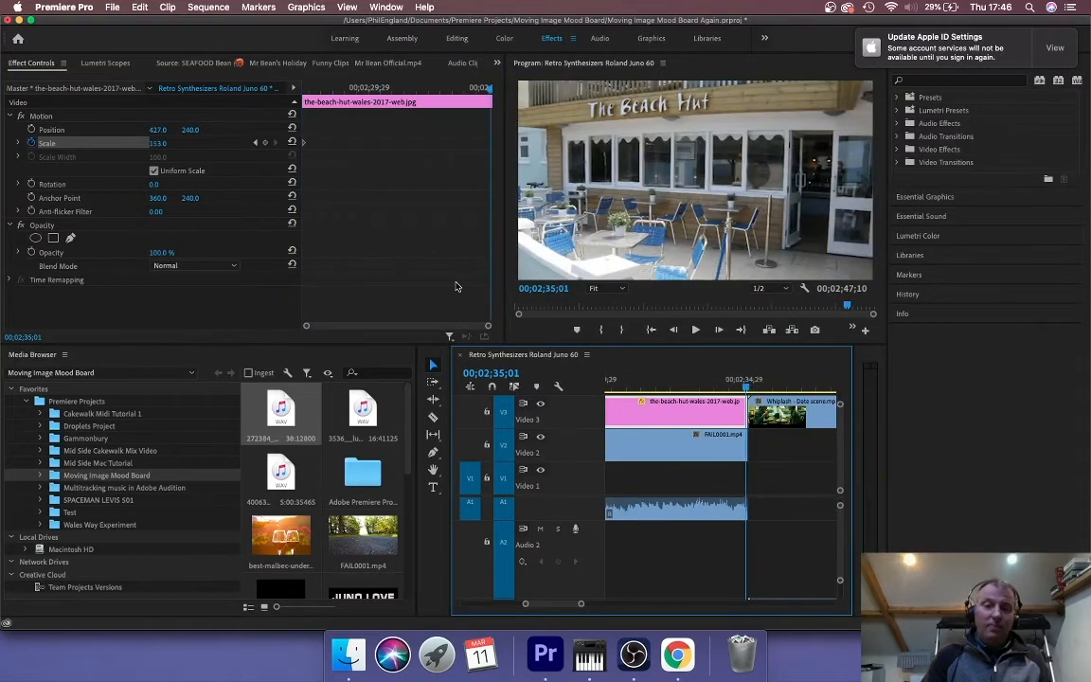
pyautogui.moveTo(158, 144); pyautogui.dragTo(250, 144)
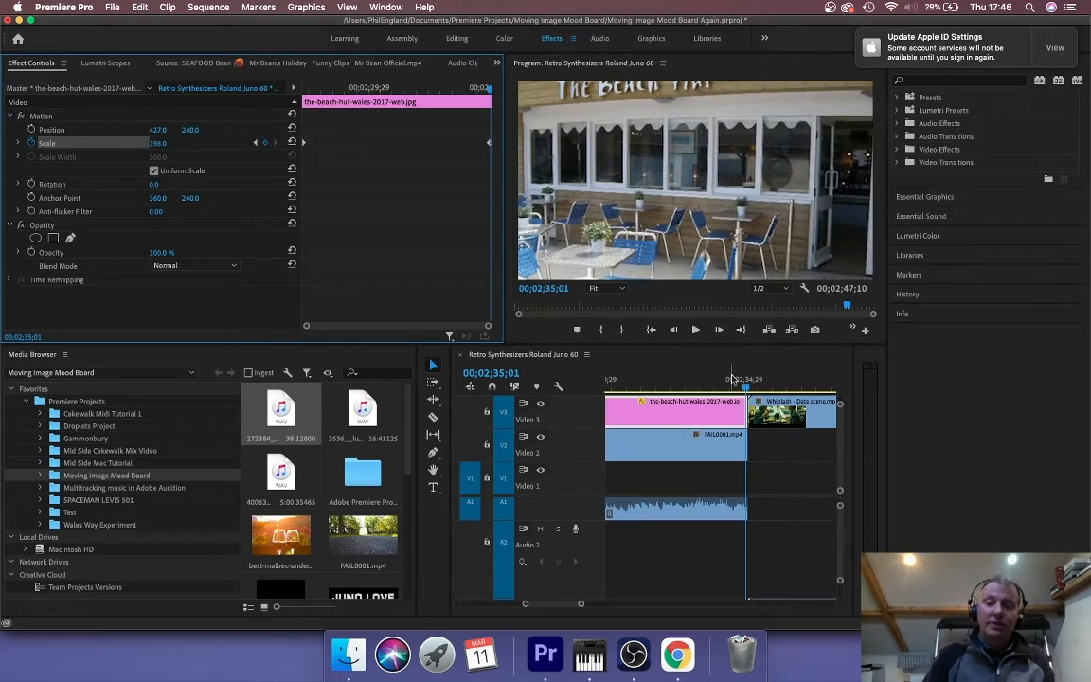
# Animate the beach hut still's position with keyframes from 427, 311 at its start to 411, 153 at 00;02;35;02
pyautogui.moveTo(745, 386); pyautogui.dragTo(711, 386)
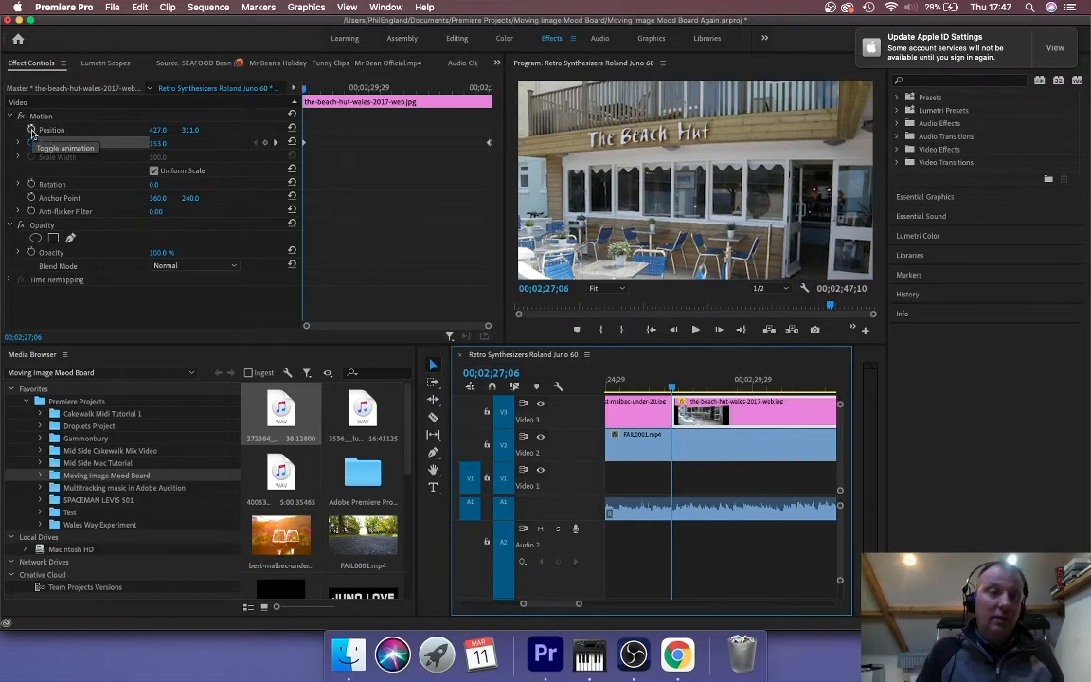
pyautogui.click(32, 130)
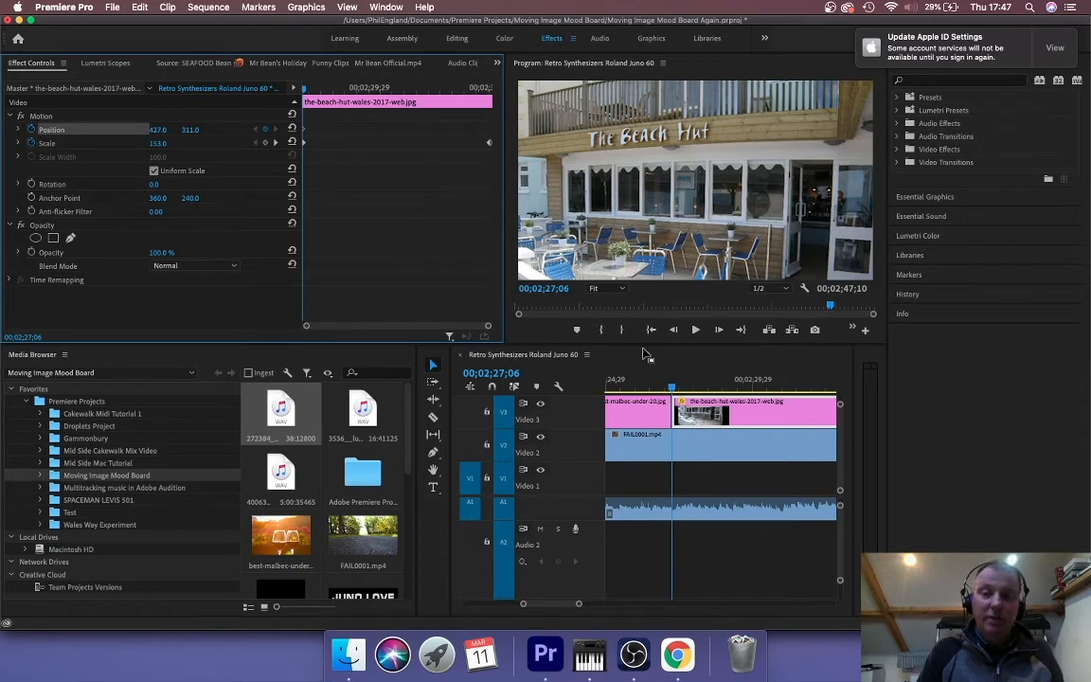
pyautogui.moveTo(671, 387); pyautogui.dragTo(786, 383)
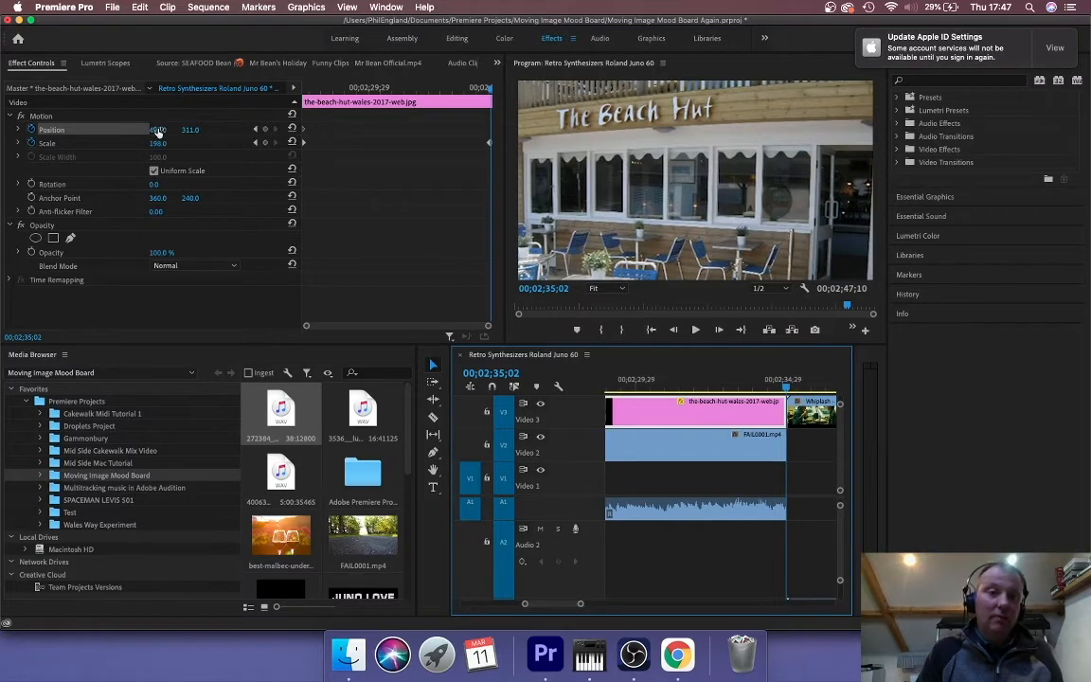
pyautogui.moveTo(158, 132); pyautogui.dragTo(201, 132)
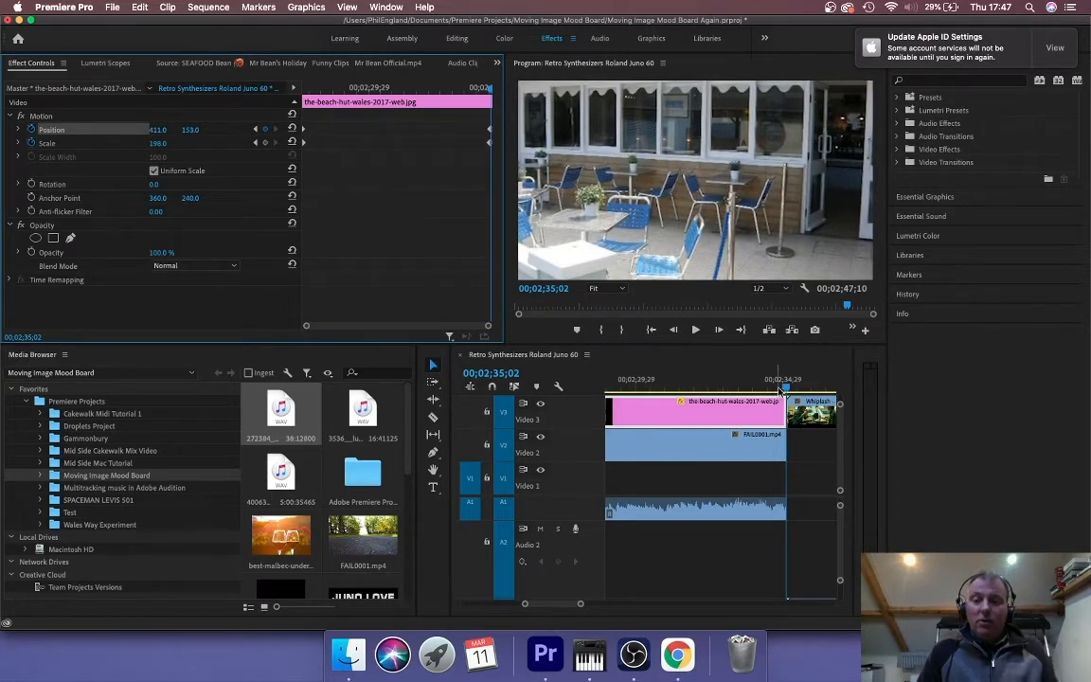
# Play back the beach hut still's zoom and pan up to the start of the Whiplash clip
pyautogui.moveTo(785, 388); pyautogui.dragTo(620, 399)
pyautogui.press('space')
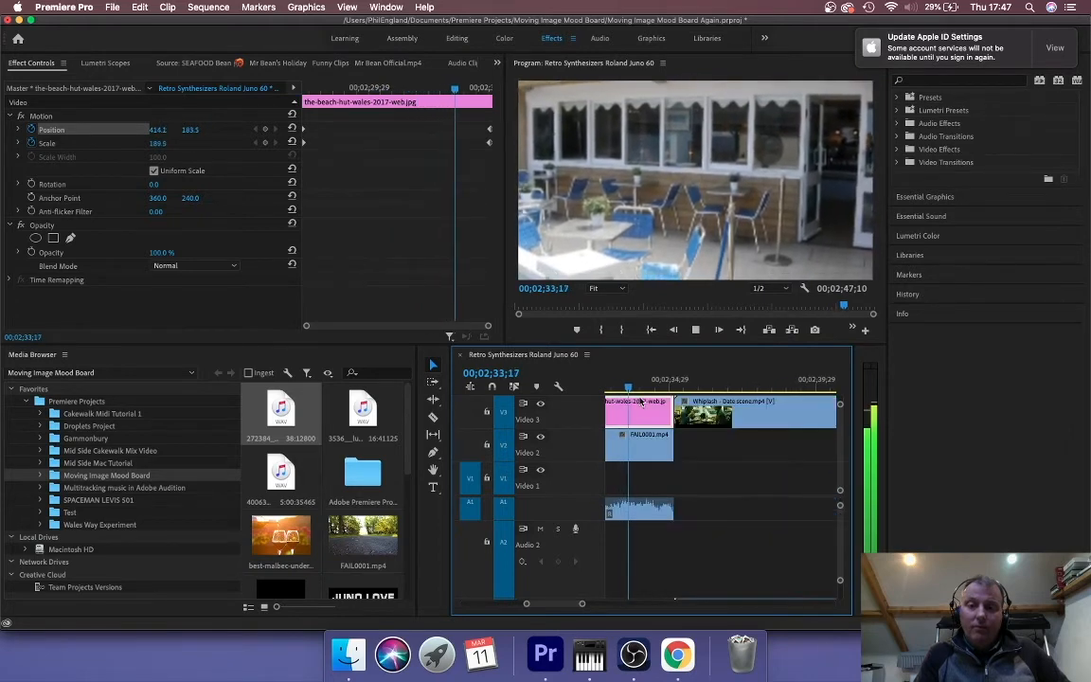
pyautogui.press('space')
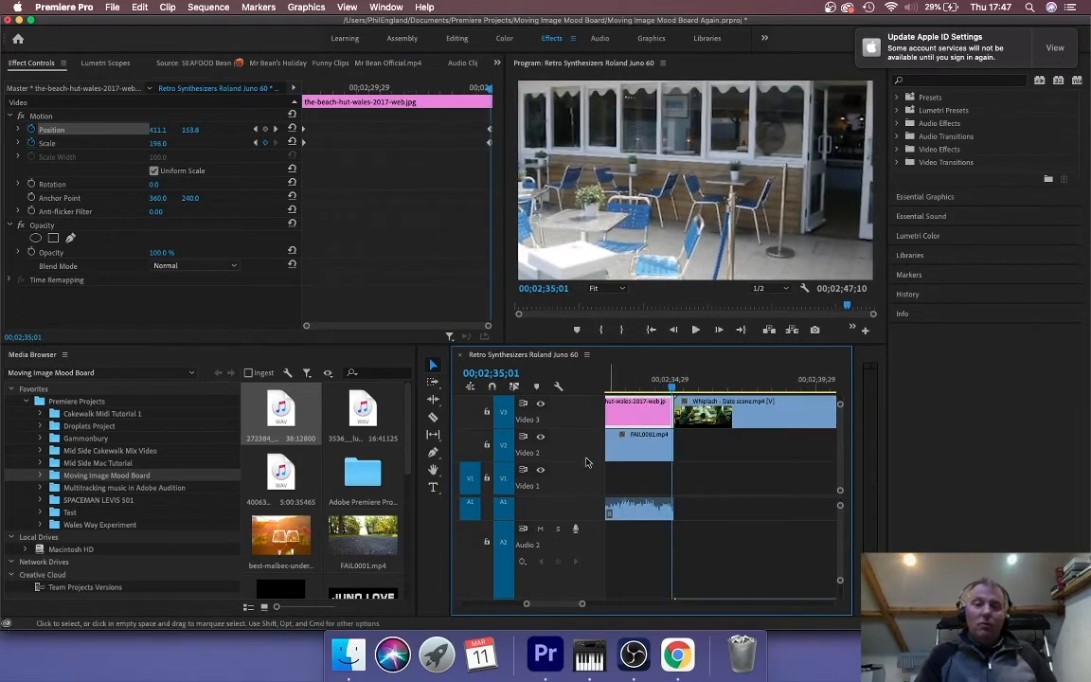
# Place the seaside waves ambience WAV on Audio 2 under the beach hut still's start and play through to 00;02;35;04
pyautogui.click(282, 480)
pyautogui.moveTo(473, 499); pyautogui.dragTo(662, 568)
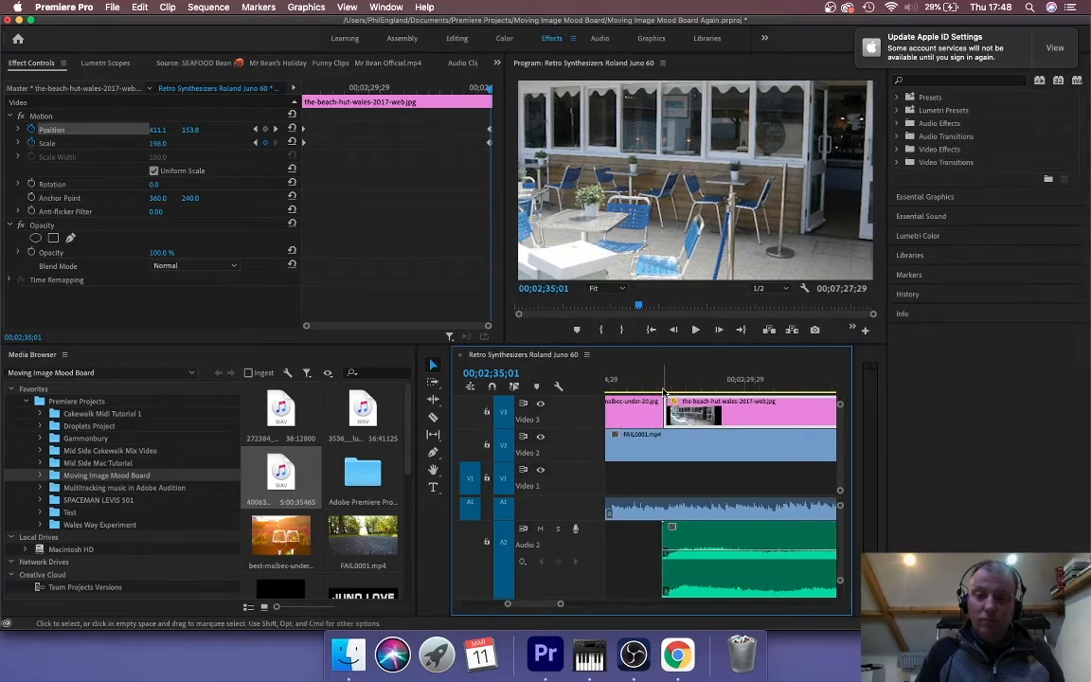
pyautogui.click(714, 557)
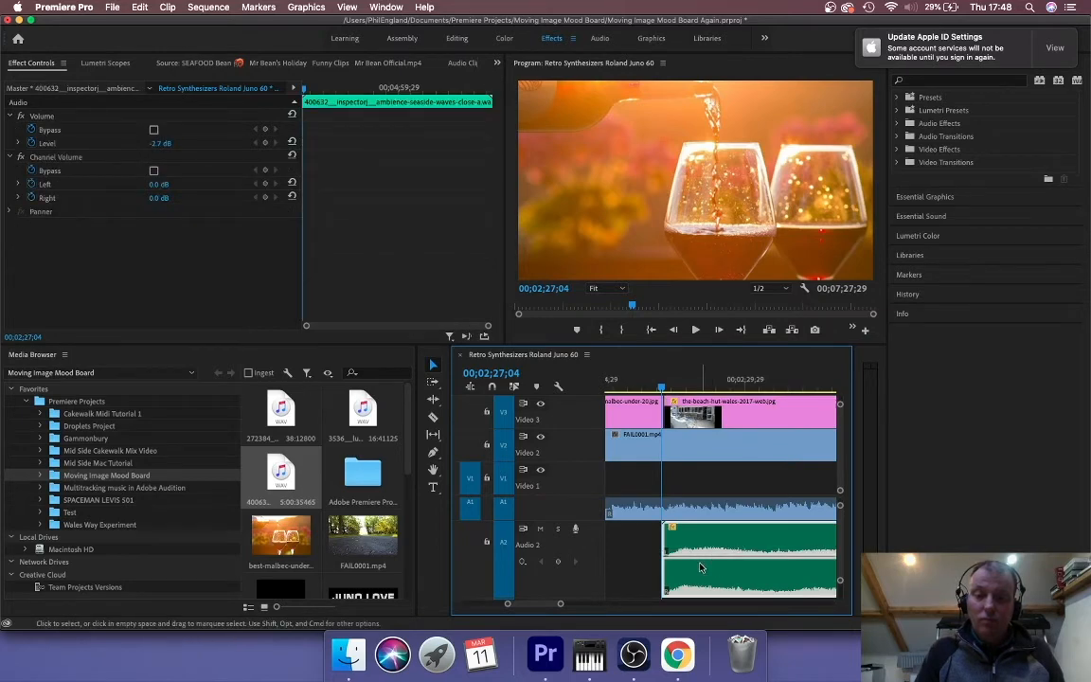
pyautogui.press('space')
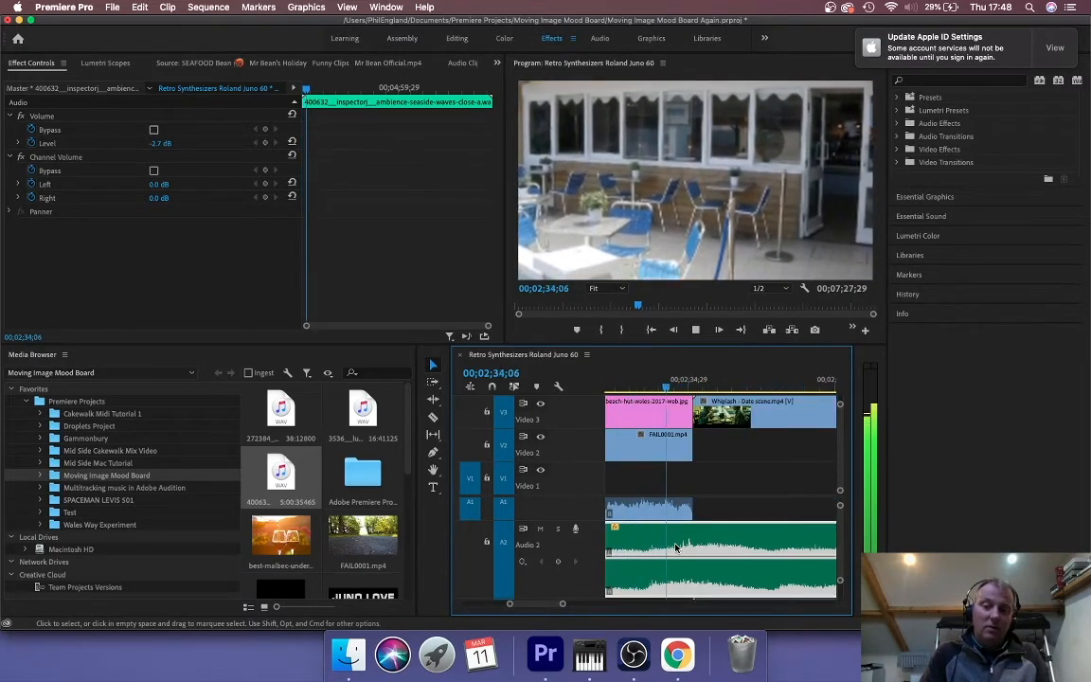
pyautogui.press('space')
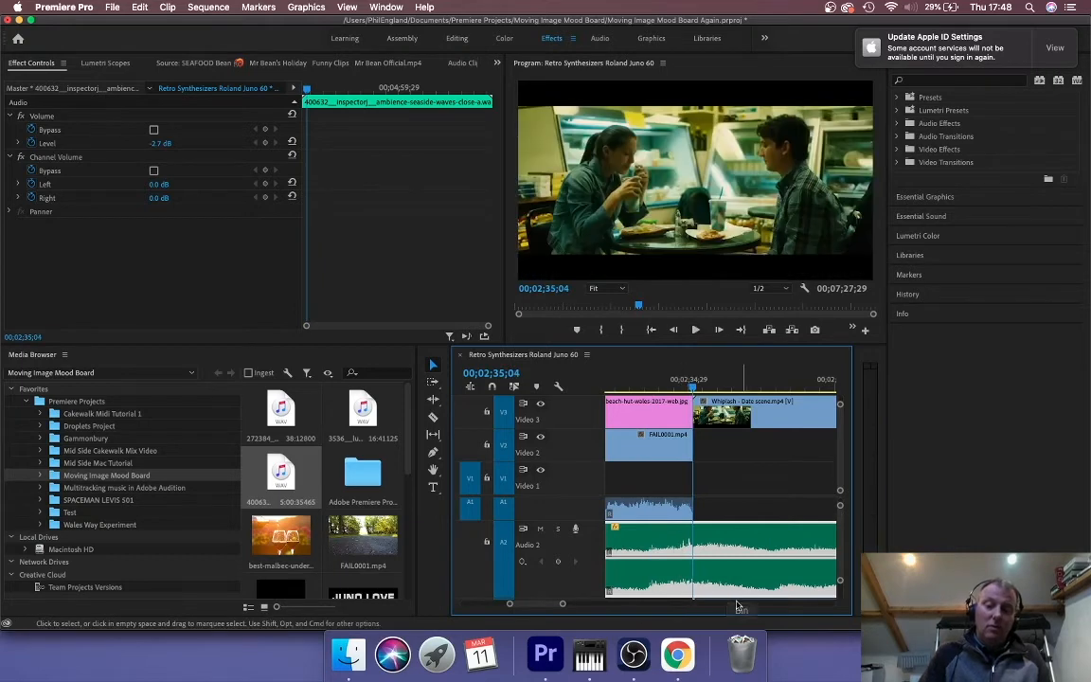
# Normalize the seaside waves clip's maximum peak to -6 dB
pyautogui.click(432, 417)
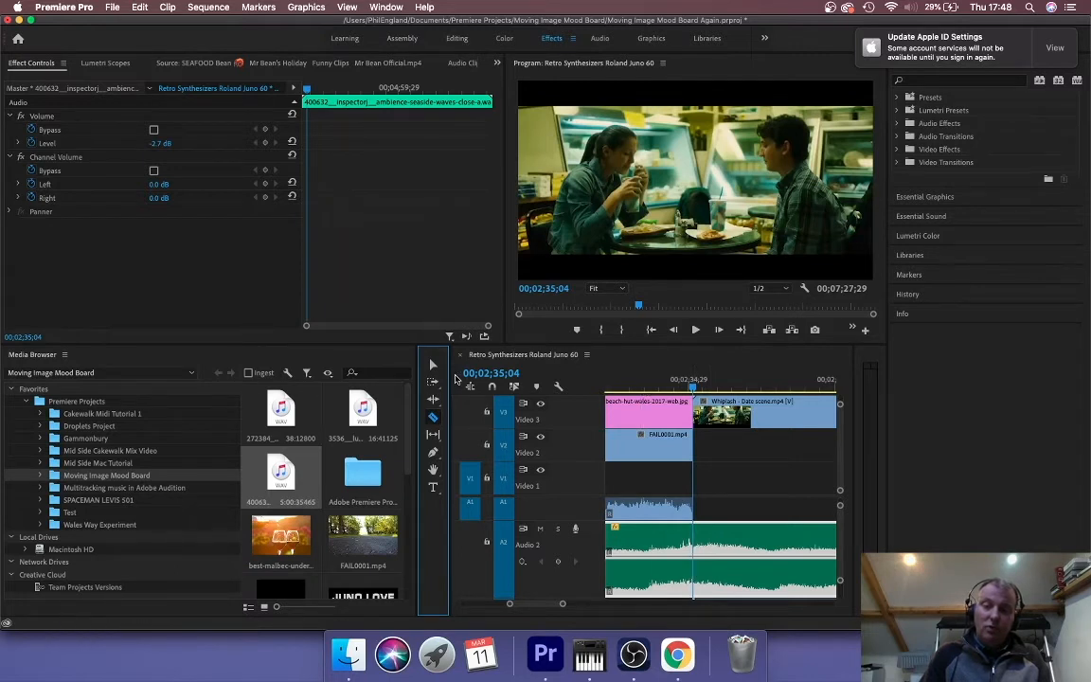
pyautogui.click(430, 365)
pyautogui.click(637, 511)
pyautogui.press('g')
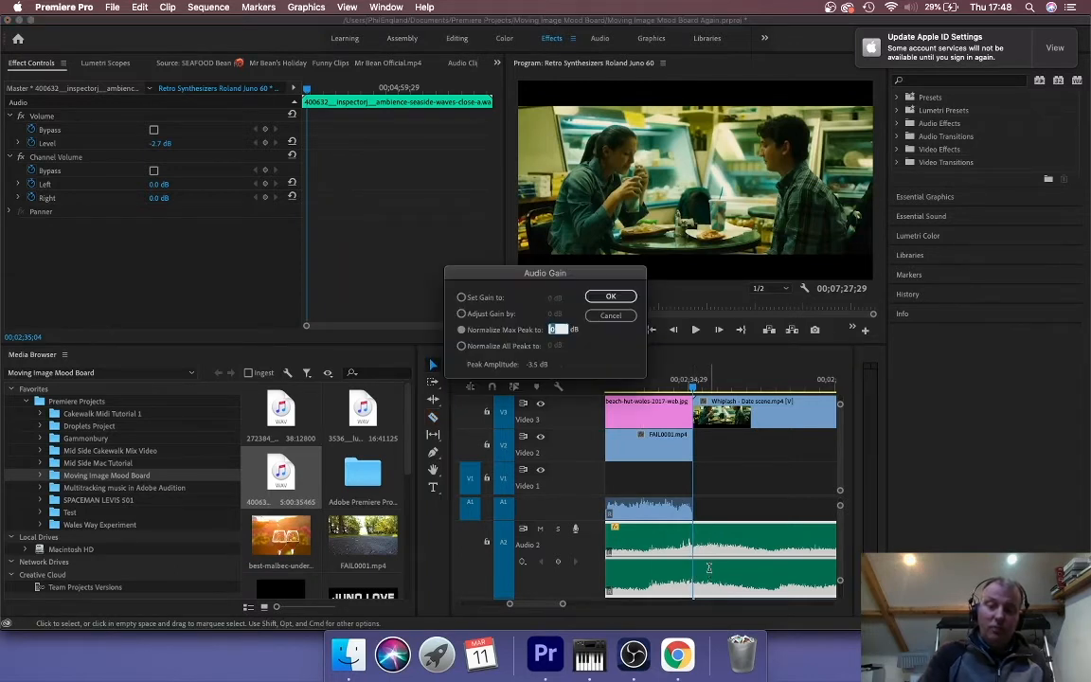
pyautogui.write('-6')
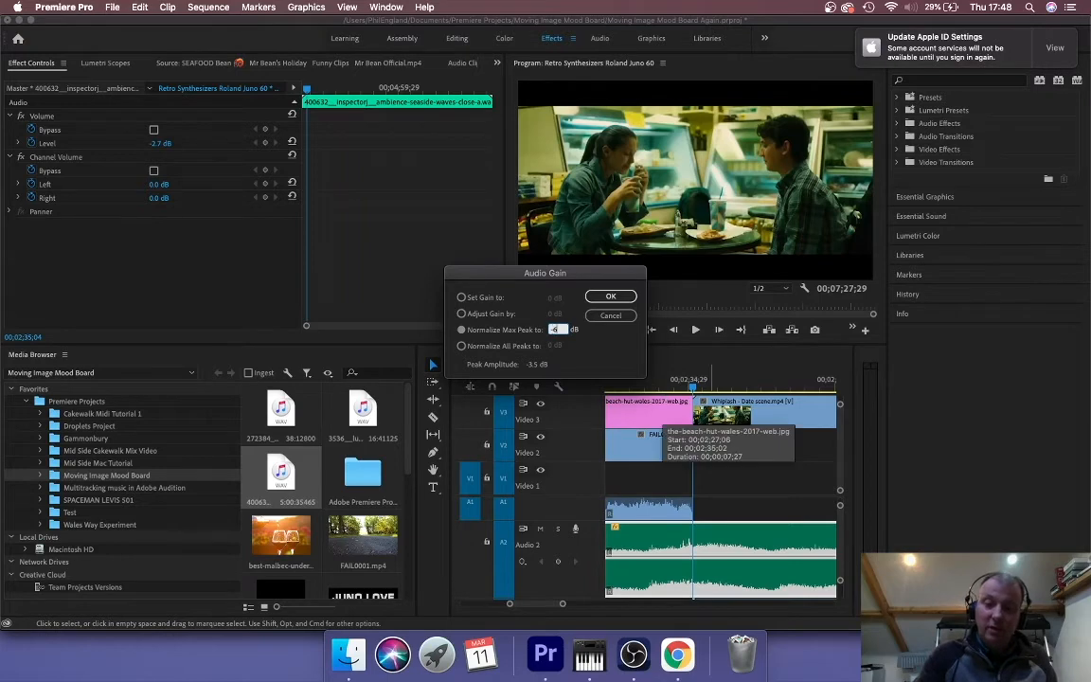
pyautogui.press('Return')
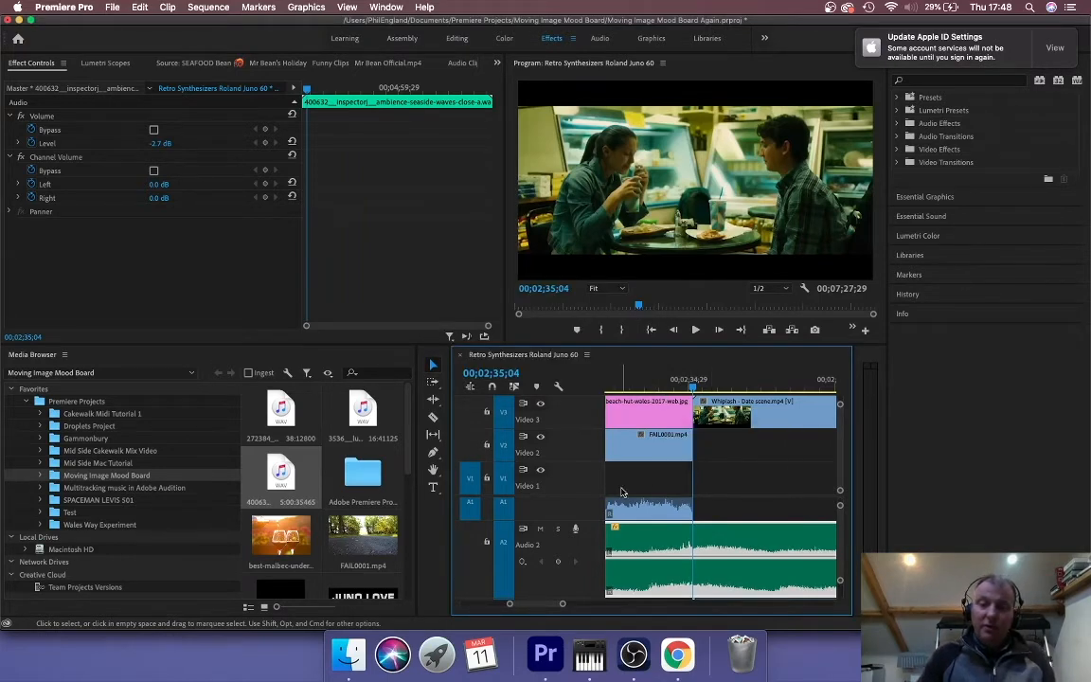
# Cut the seaside waves clip at 00;02;35;04, where the beach hut still ends, and delete the remainder
pyautogui.click(433, 418)
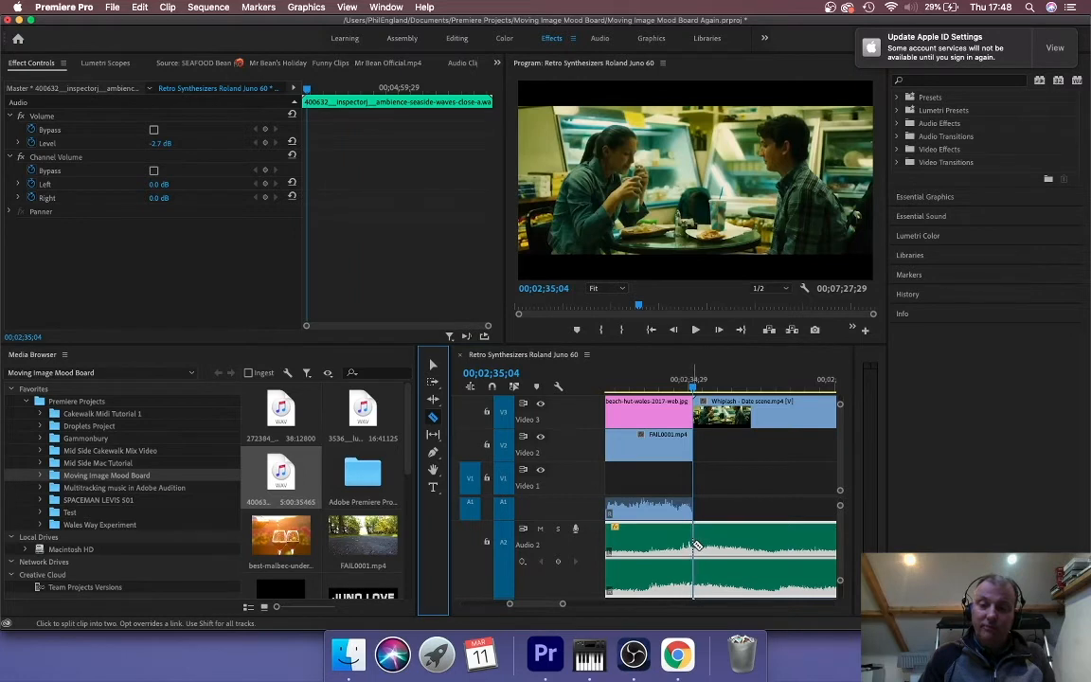
pyautogui.click(695, 546)
pyautogui.click(432, 366)
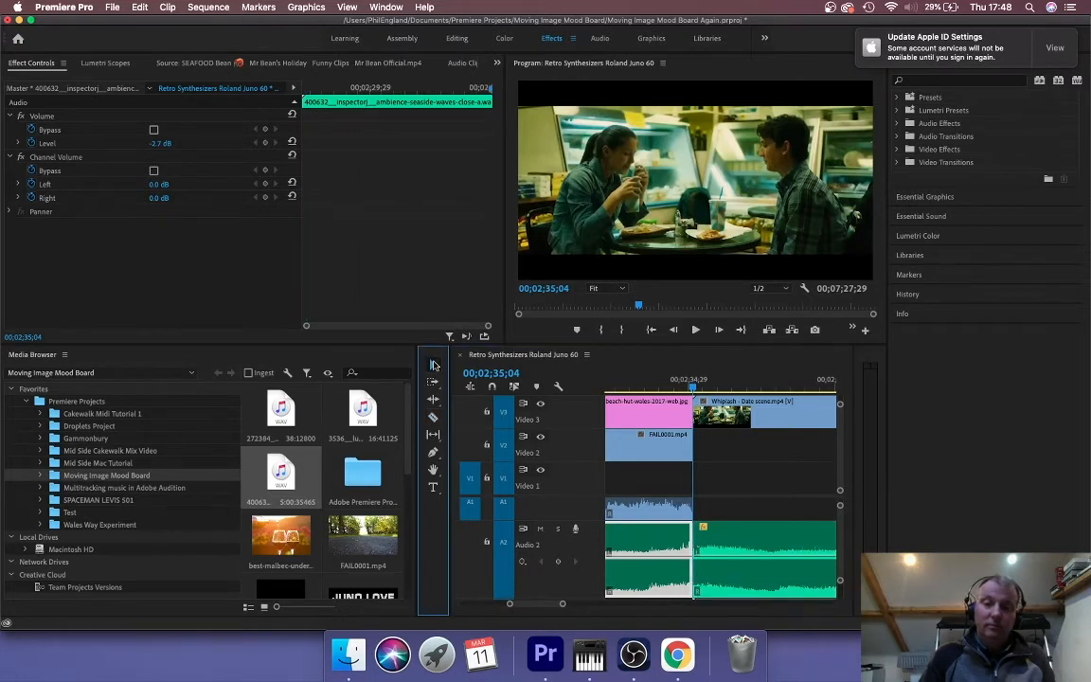
pyautogui.click(757, 558)
pyautogui.press('Delete')
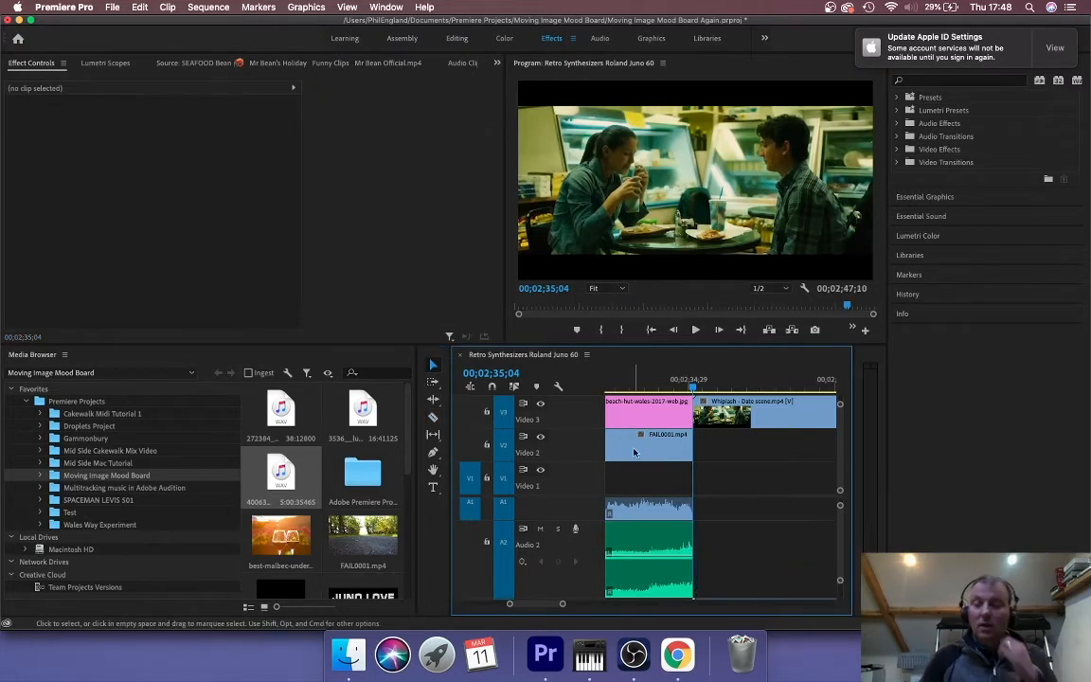
# Add a fourth audio track and place the record-scratch WAV on it, starting at 00;02;35;04 with the Whiplash clip
pyautogui.moveTo(369, 435); pyautogui.dragTo(721, 577)
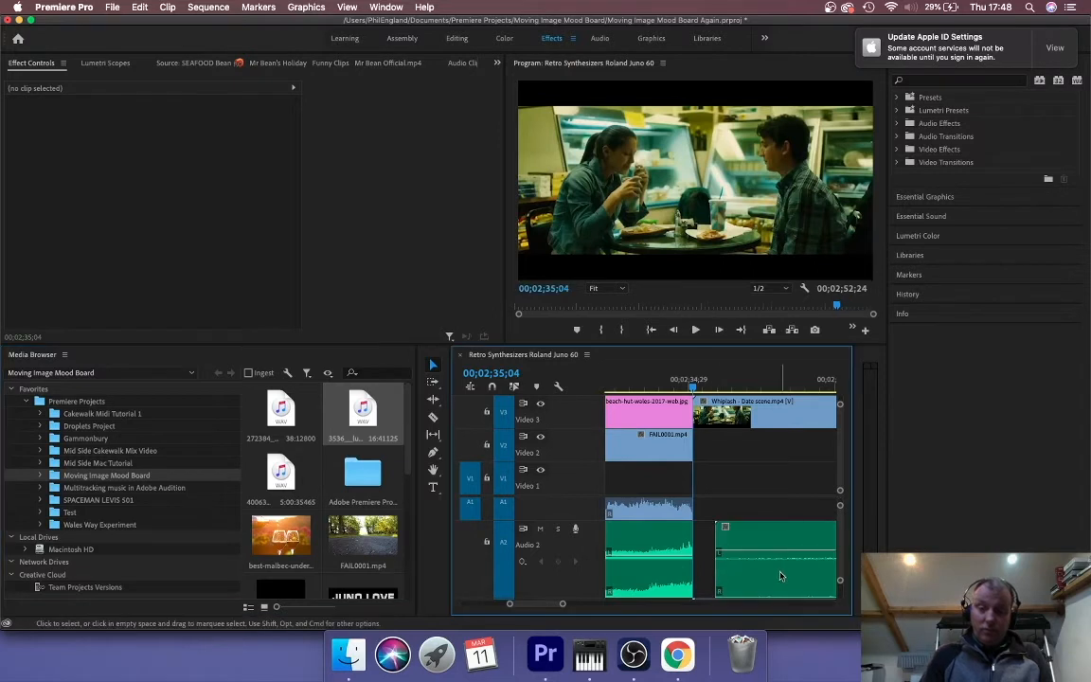
pyautogui.moveTo(839, 580); pyautogui.dragTo(840, 597)
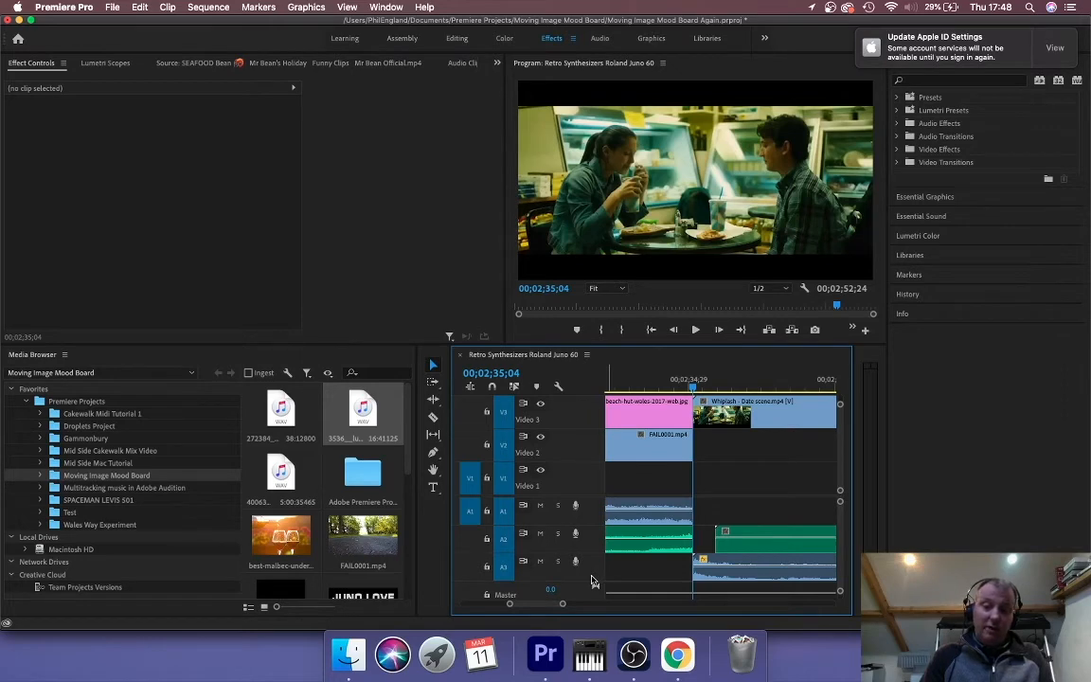
pyautogui.rightClick(592, 578)
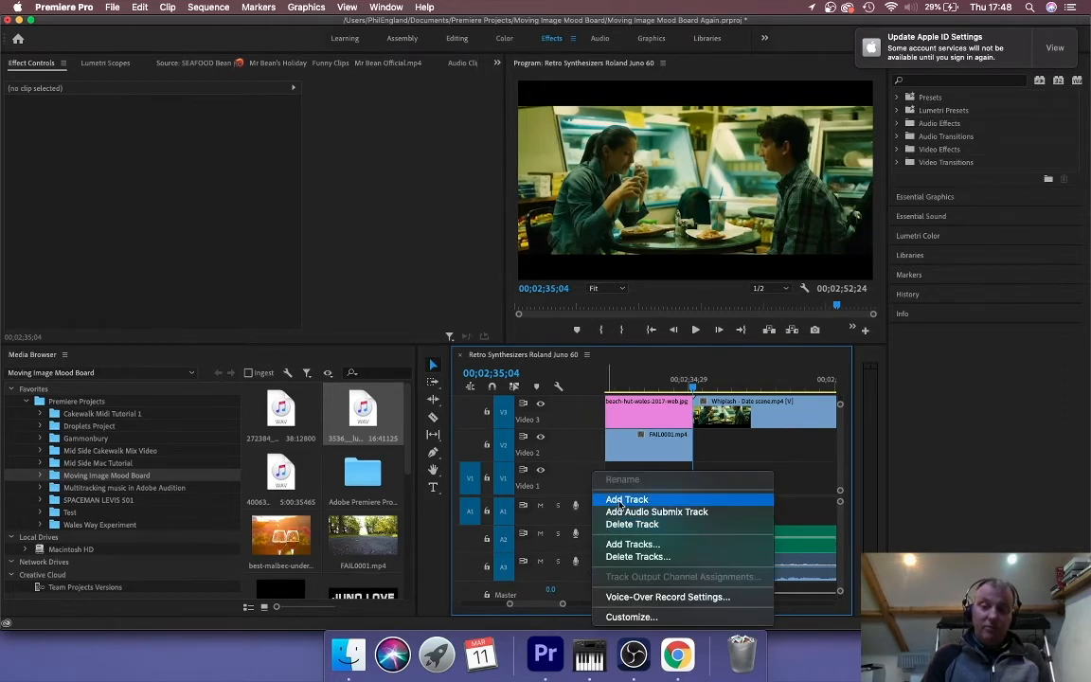
pyautogui.click(620, 502)
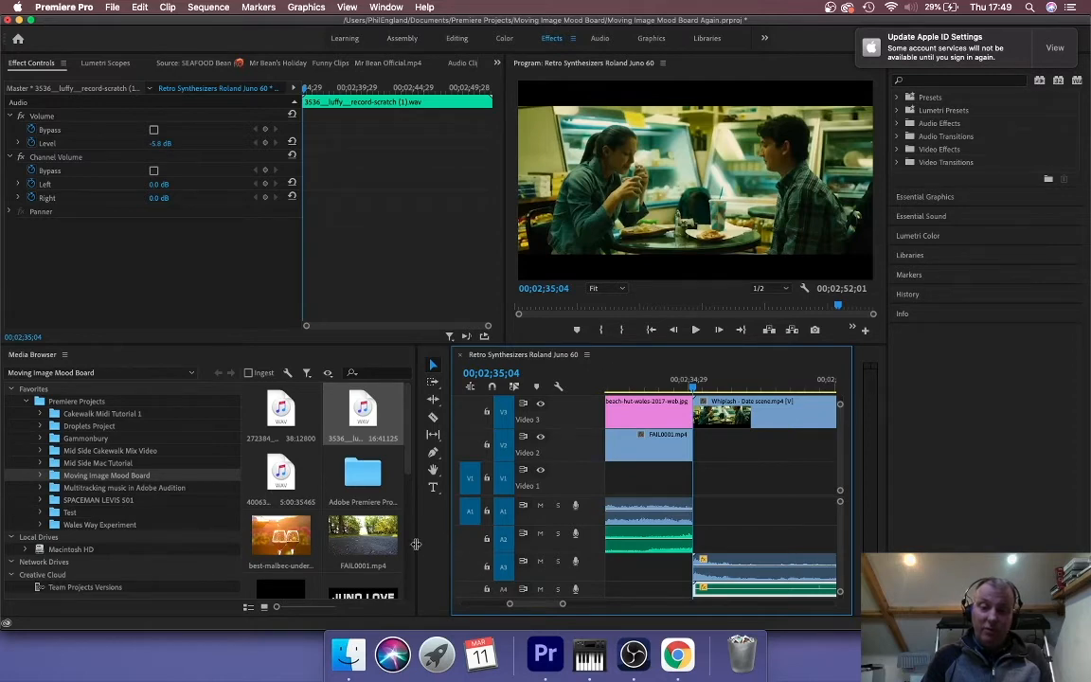
# Trim the lead-in before the scratch from the record-scratch clip and move the clip back to start at 00;02;35;04
pyautogui.moveTo(390, 540); pyautogui.dragTo(286, 538)
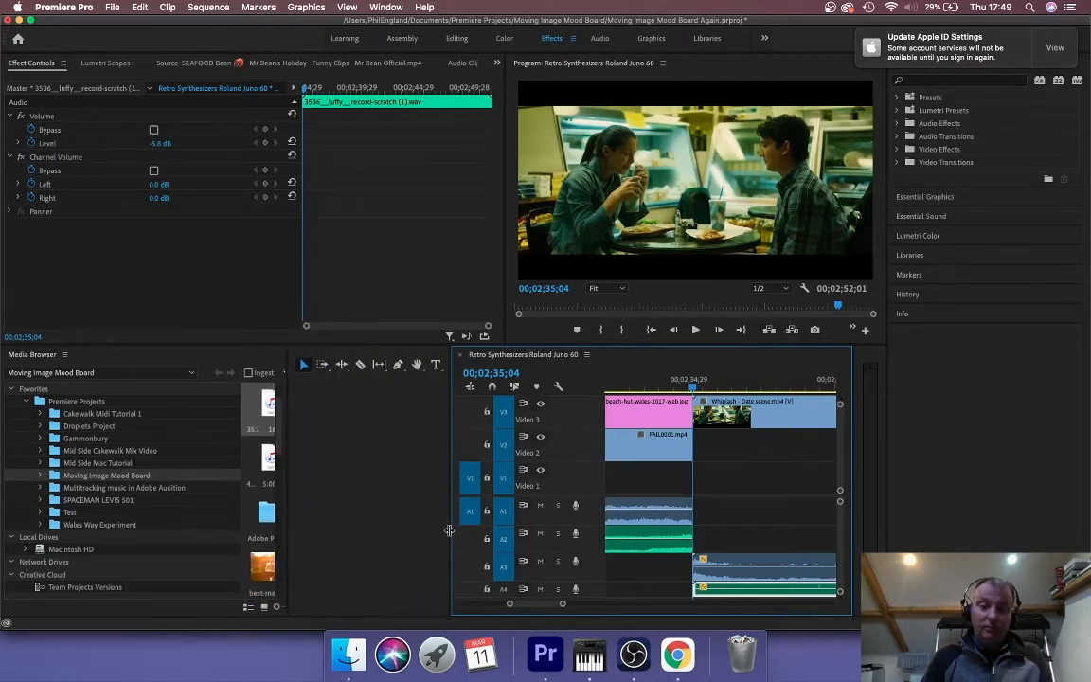
pyautogui.moveTo(448, 530); pyautogui.dragTo(286, 531)
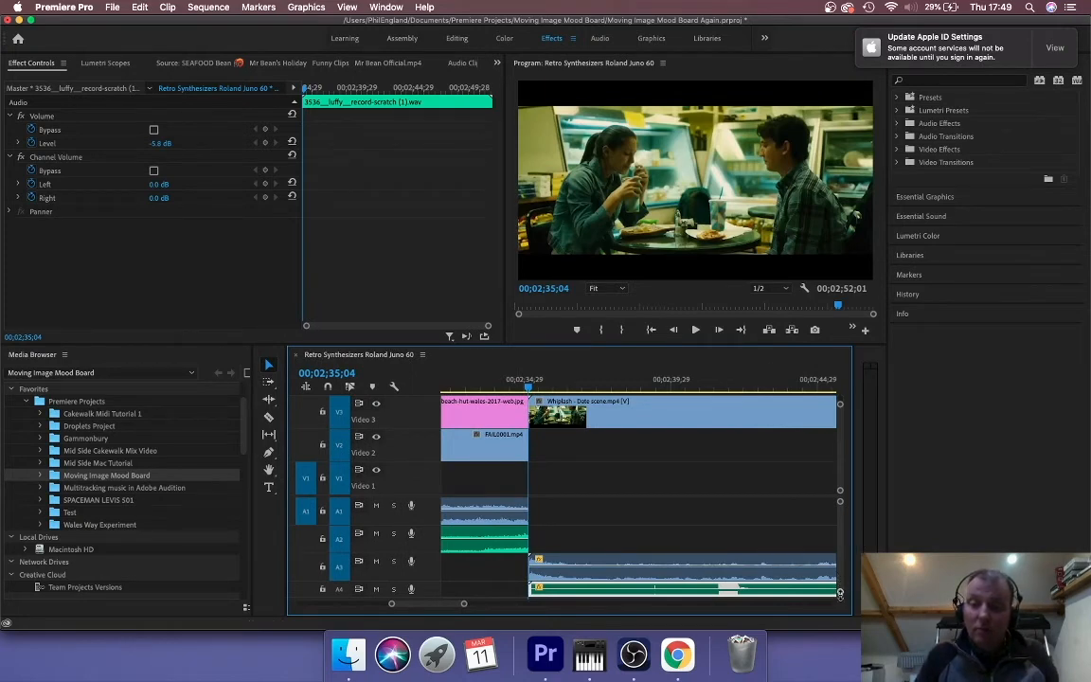
pyautogui.moveTo(839, 592); pyautogui.dragTo(839, 580)
pyautogui.scroll(-5, 837, 535)
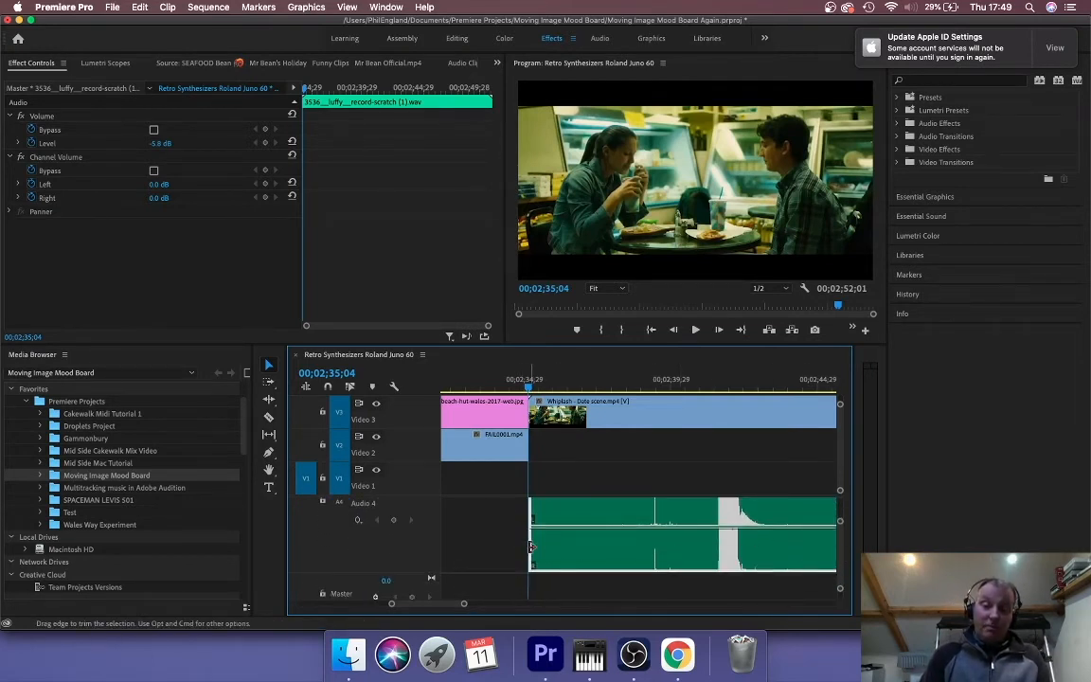
pyautogui.moveTo(530, 547); pyautogui.dragTo(715, 549)
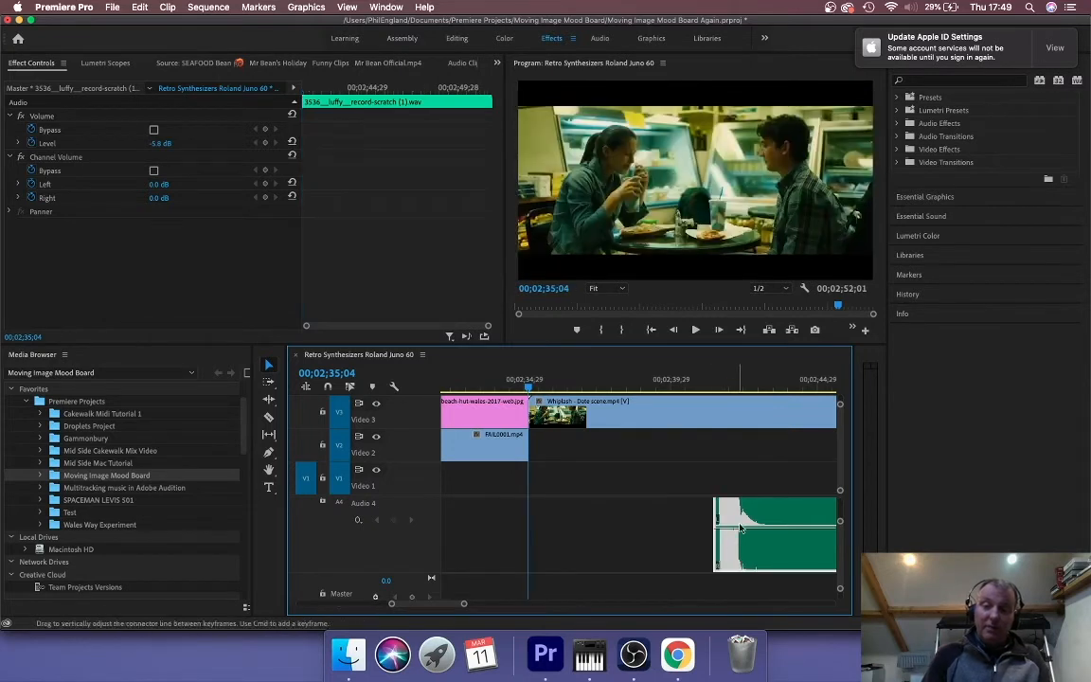
pyautogui.moveTo(779, 514); pyautogui.dragTo(599, 514)
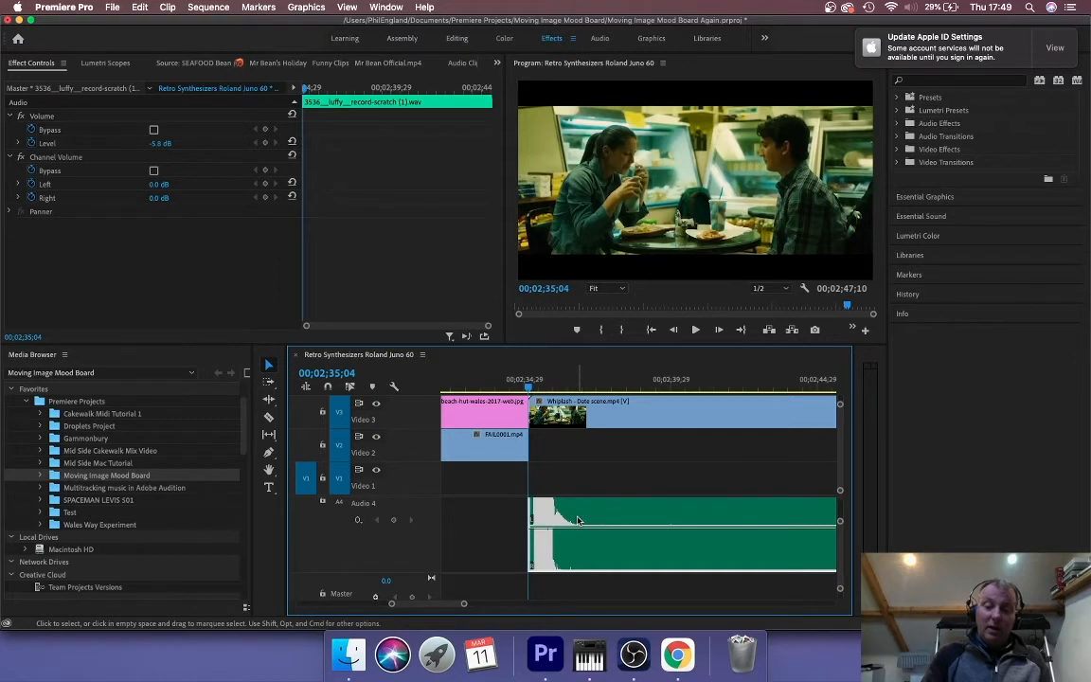
# Normalize the record-scratch clip's maximum peak and compare its waveform with the Whiplash audio above it
pyautogui.press('g')
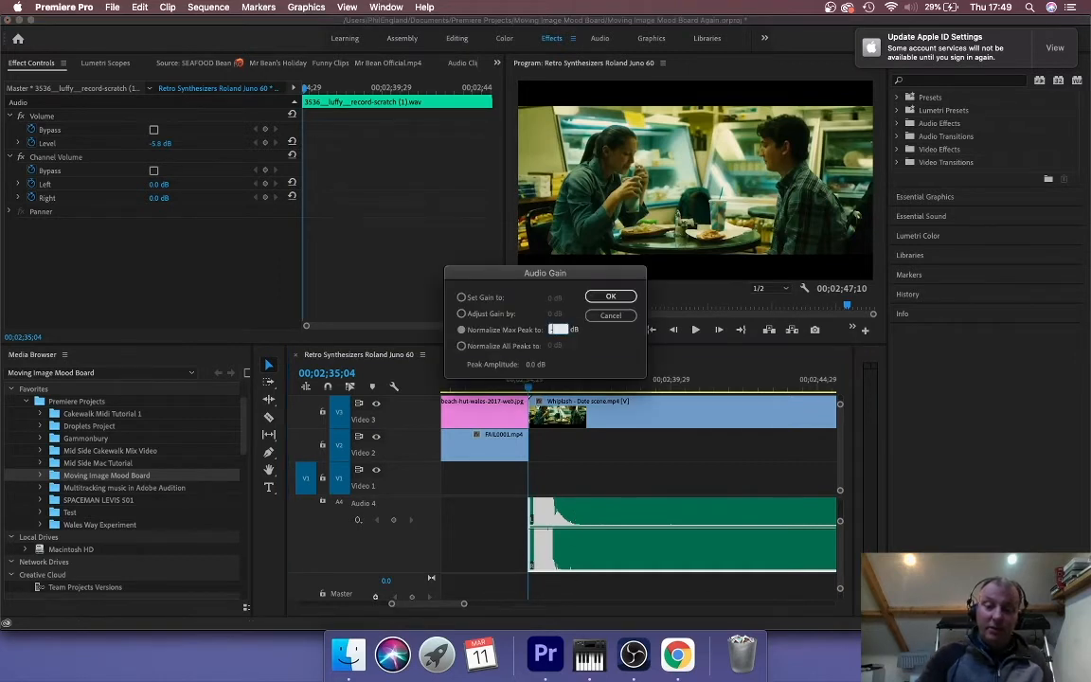
pyautogui.press('Return')
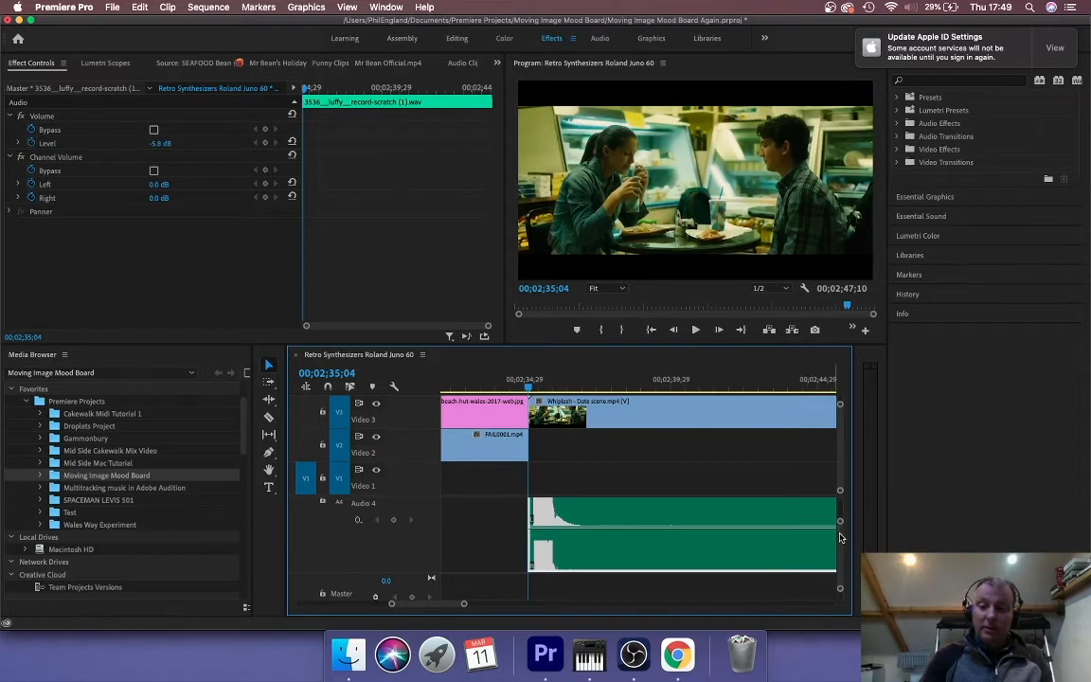
pyautogui.scroll(2, 839, 537)
pyautogui.scroll(2, 839, 535)
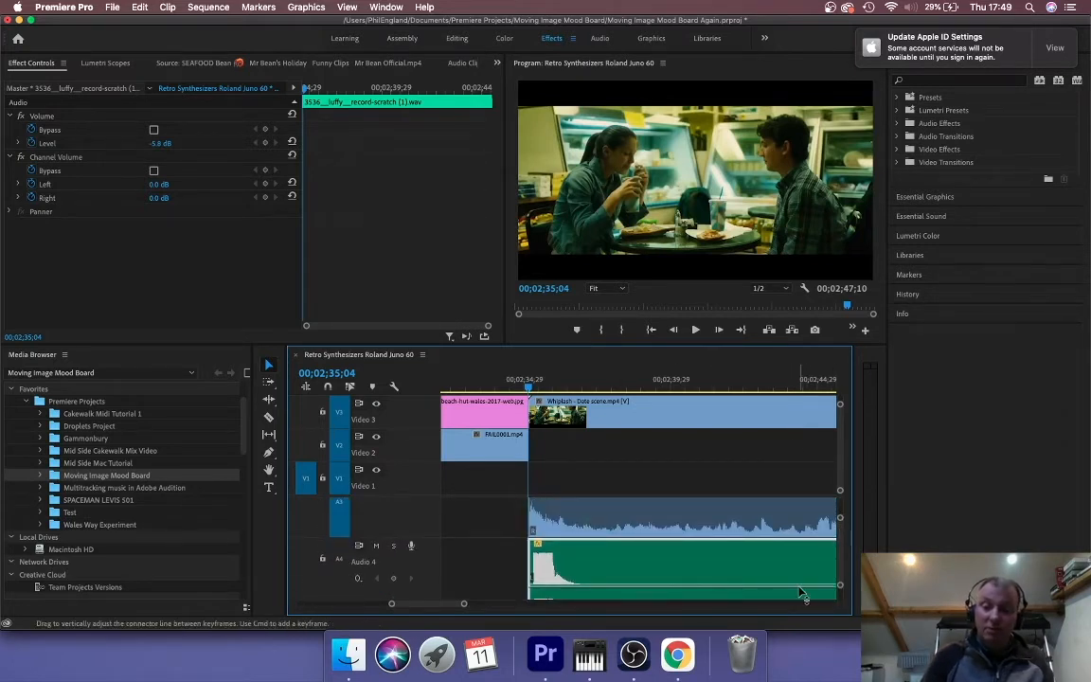
# Trim the last sliver before the record scratch and move the clip flush with the Whiplash clip's start
pyautogui.scroll(-3, 838, 547)
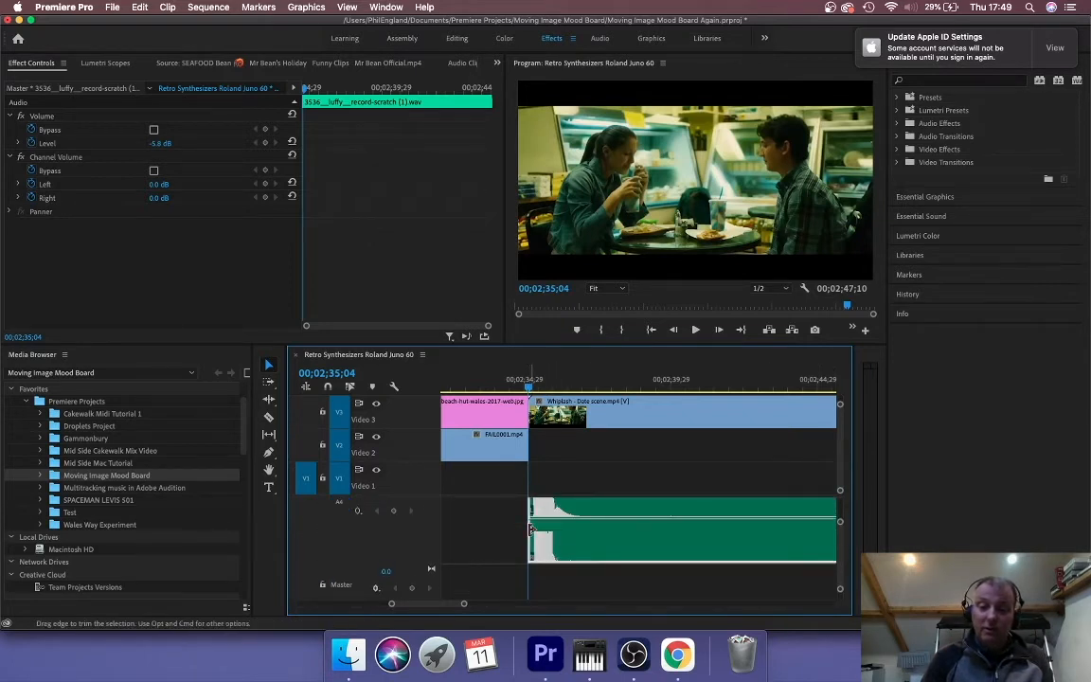
pyautogui.moveTo(532, 530); pyautogui.dragTo(534, 532)
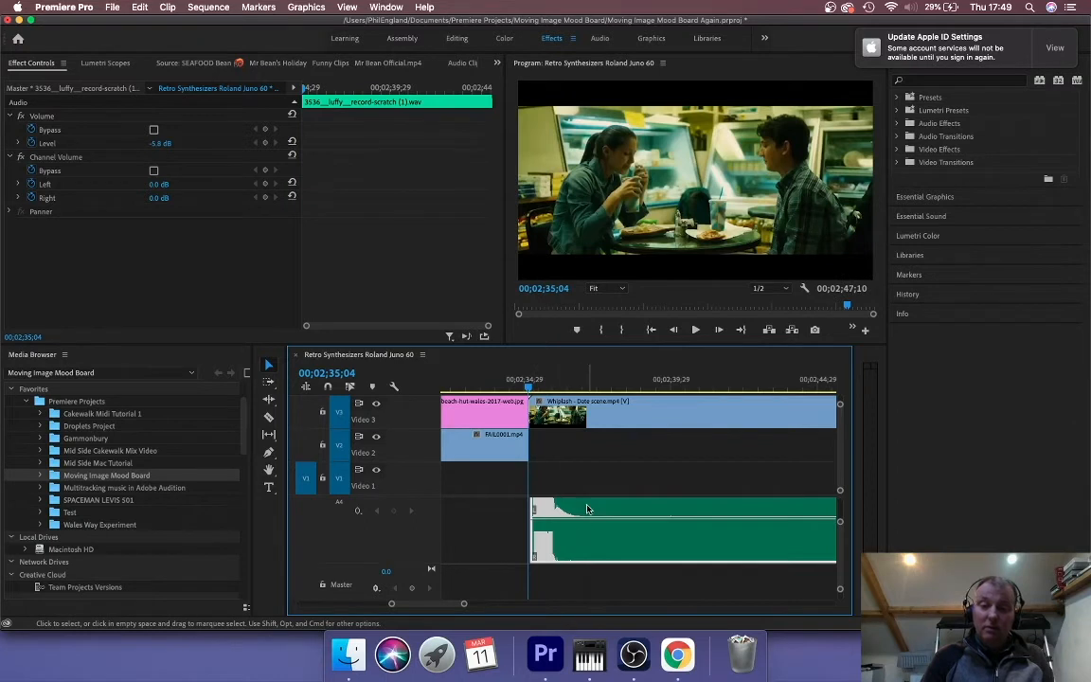
pyautogui.moveTo(598, 510); pyautogui.dragTo(596, 510)
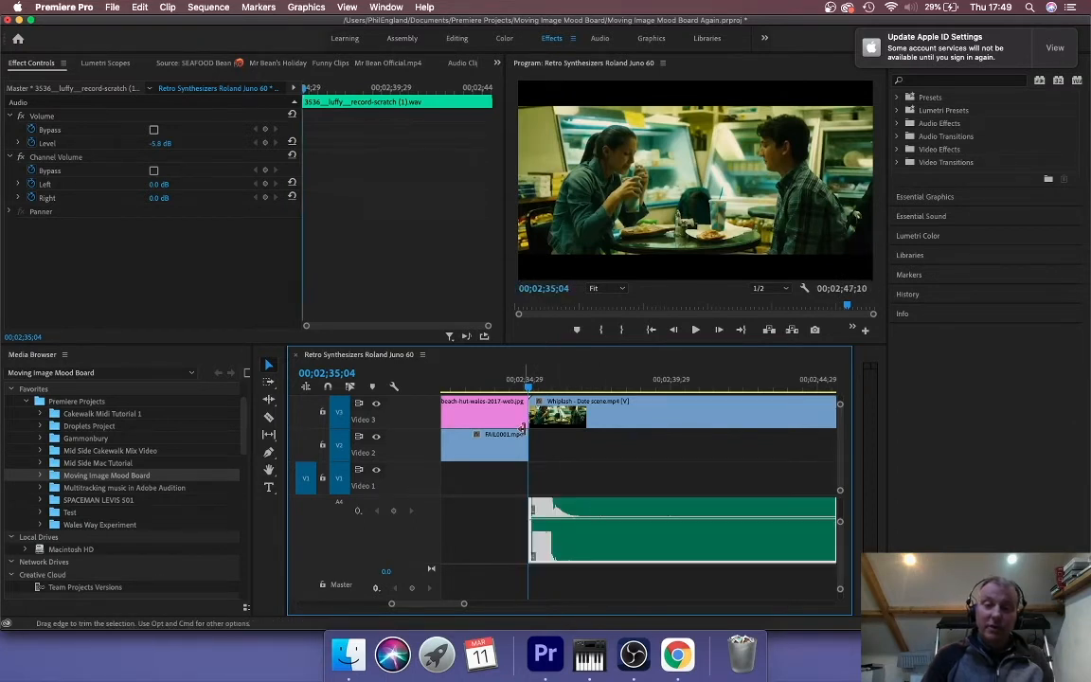
# Play back the record-scratch transition into the Whiplash clip and the opening of the sequence
pyautogui.click(476, 388)
pyautogui.press('space')
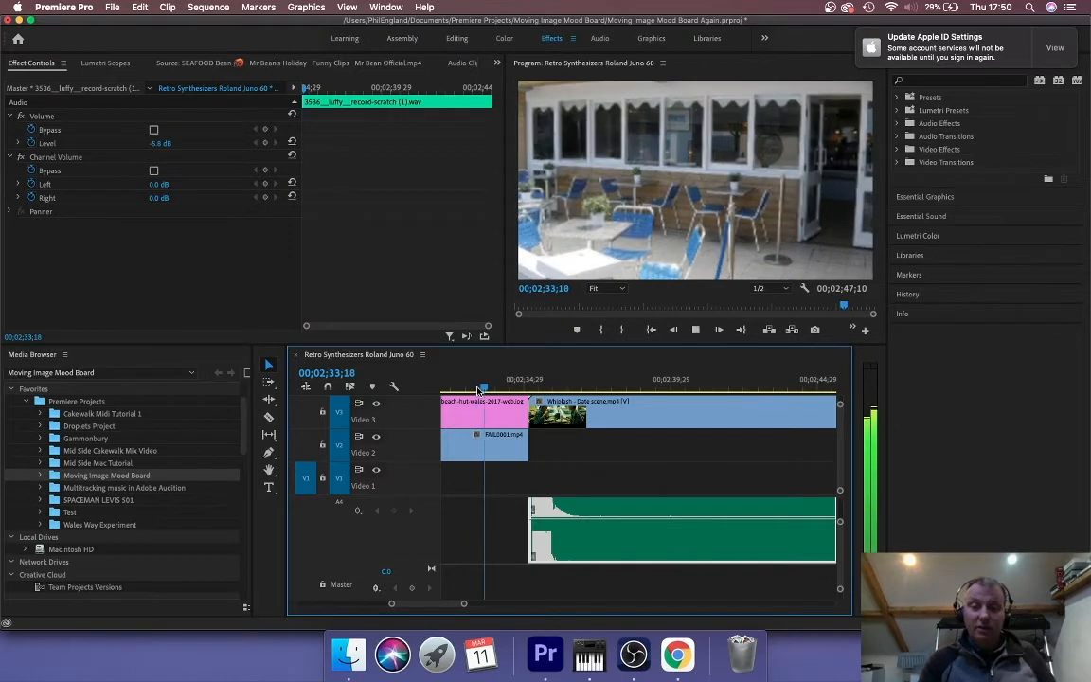
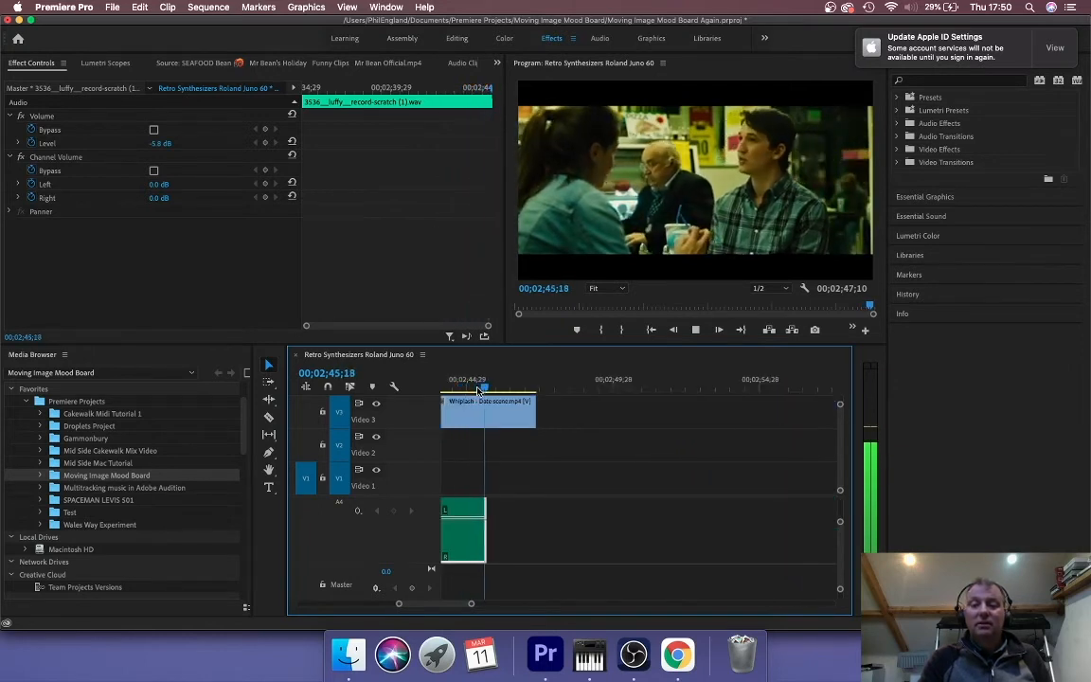
pyautogui.press('Home')
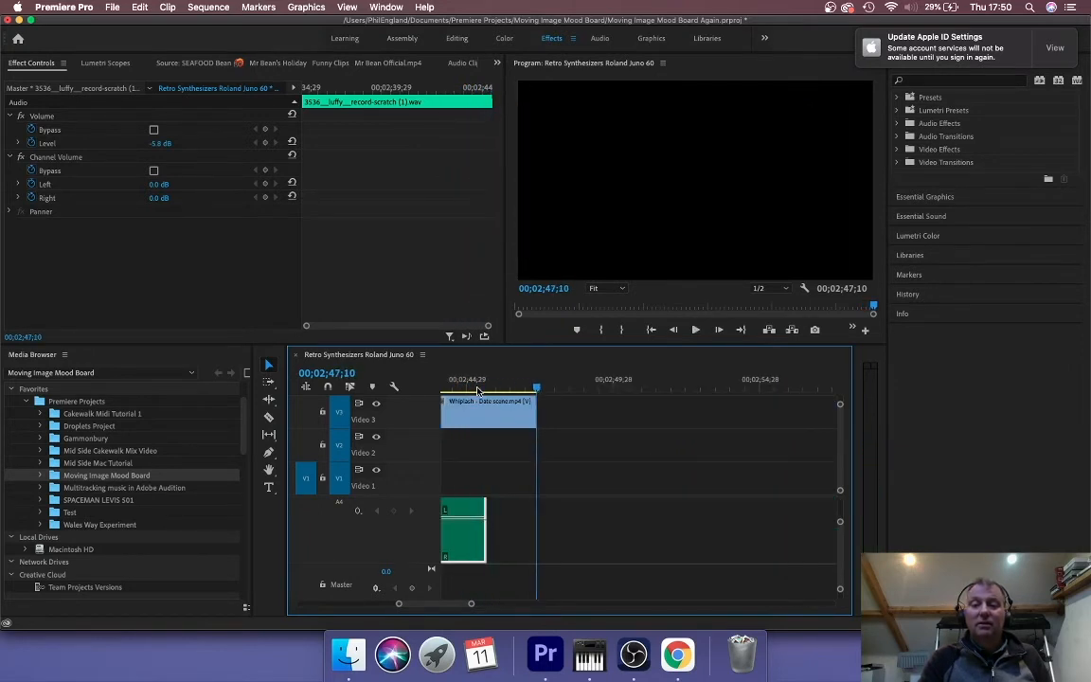
pyautogui.press('space')
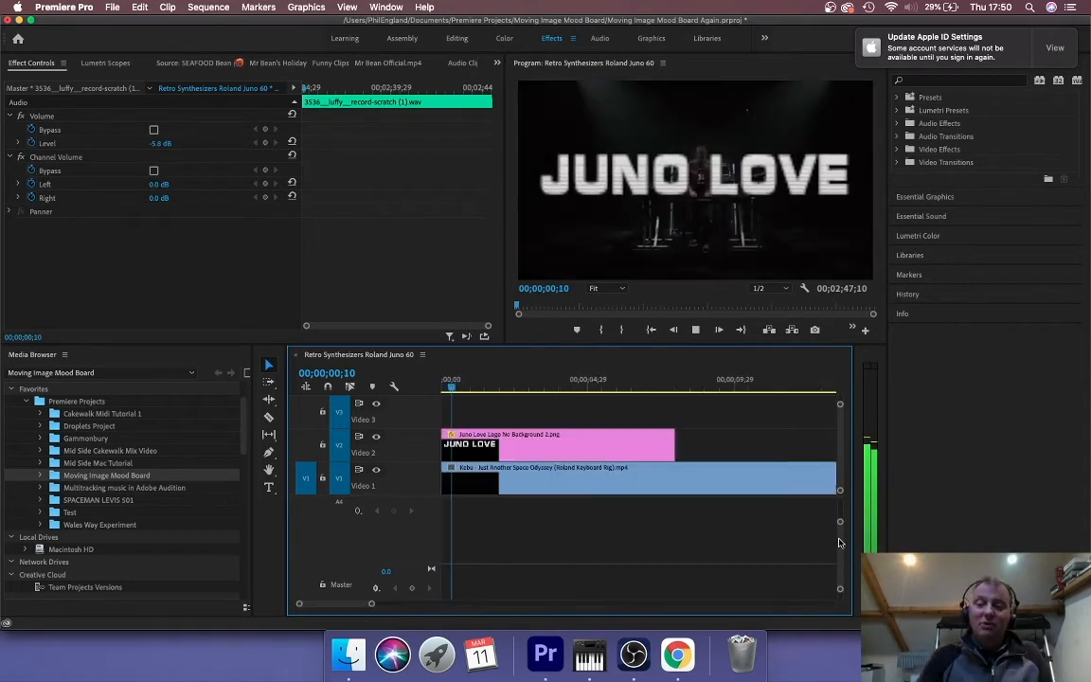
pyautogui.press('space')
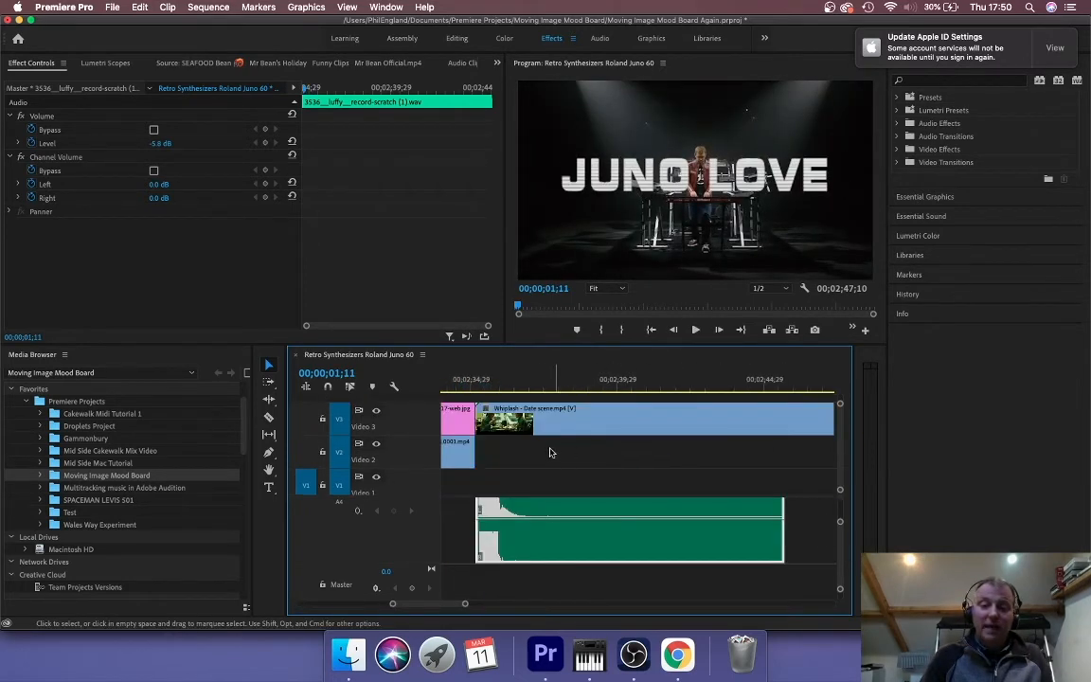
# Add a fourth video track and place the Juno Love Logo No Background 2.png on it above the Whiplash clip
pyautogui.rightClick(414, 430)
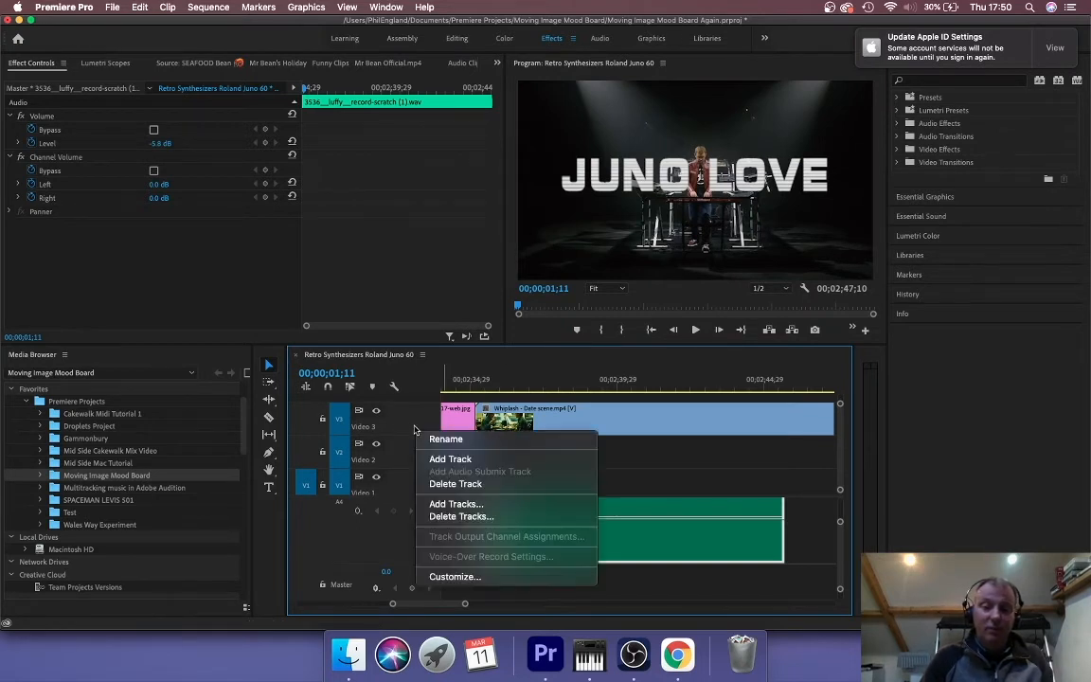
pyautogui.click(450, 459)
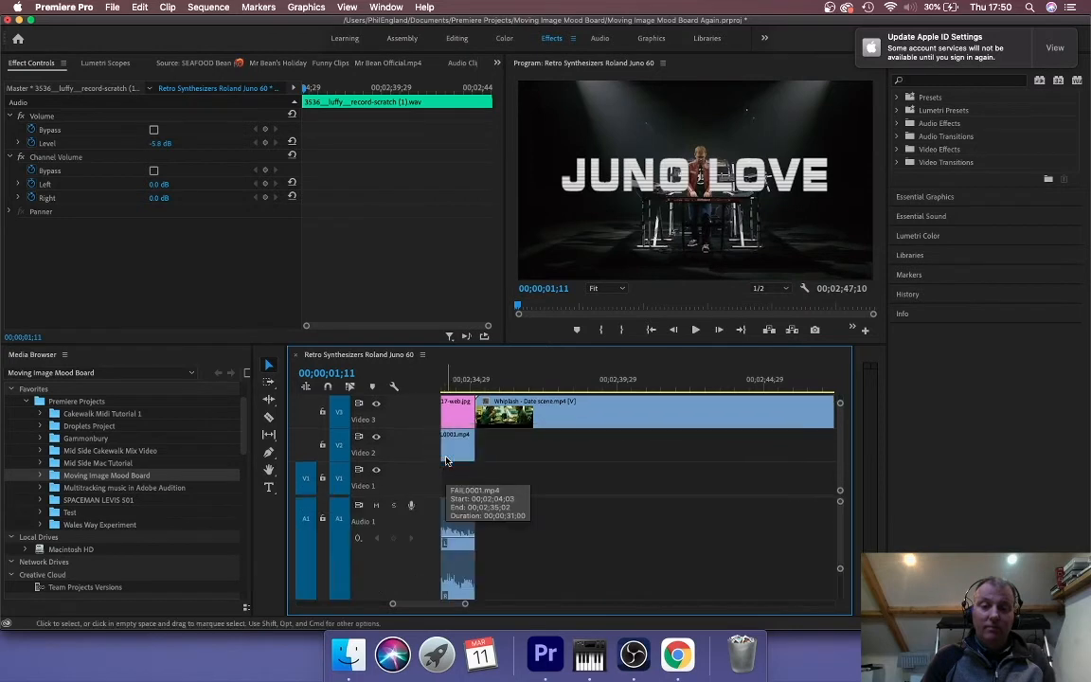
pyautogui.moveTo(840, 404); pyautogui.dragTo(839, 350)
pyautogui.moveTo(253, 443); pyautogui.dragTo(432, 462)
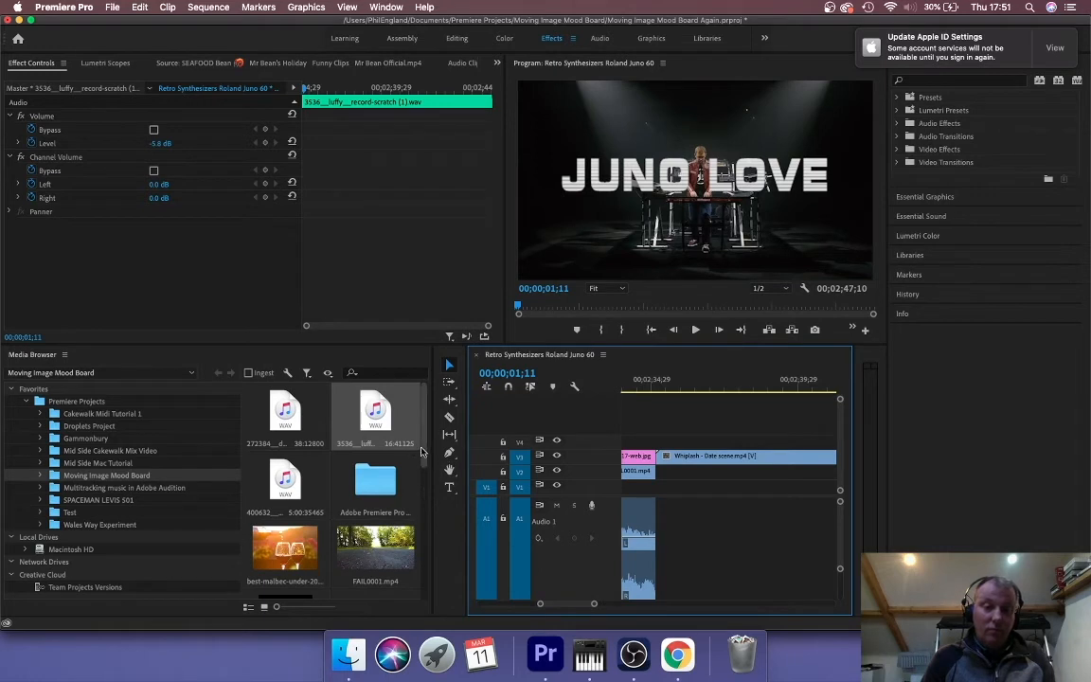
pyautogui.scroll(-2, 423, 480)
pyautogui.moveTo(377, 546); pyautogui.dragTo(711, 443)
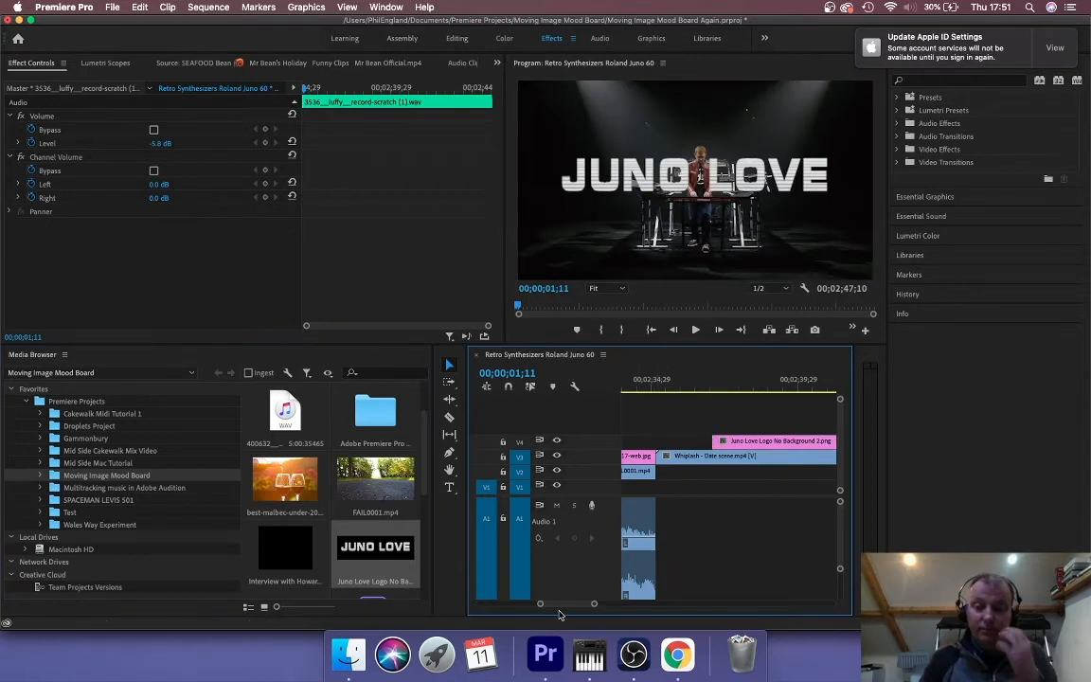
pyautogui.moveTo(594, 605); pyautogui.dragTo(590, 604)
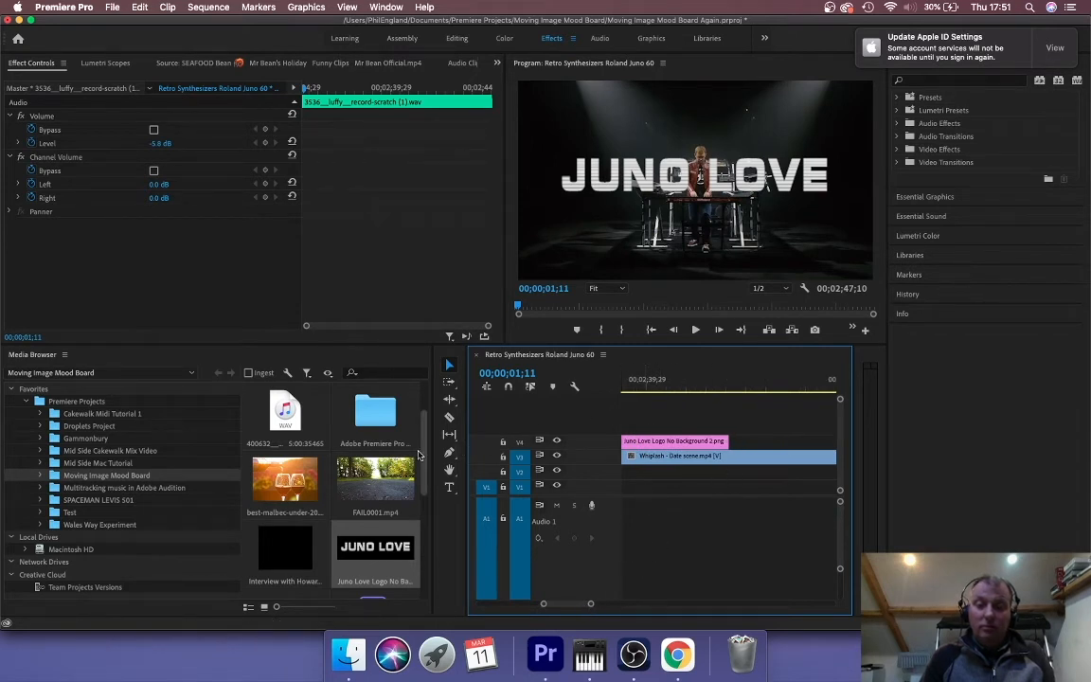
# Enlarge the timeline area and move the Juno Love logo so it ends at about 00;02;47;08, near the Whiplash clip's end
pyautogui.moveTo(431, 459); pyautogui.dragTo(253, 455)
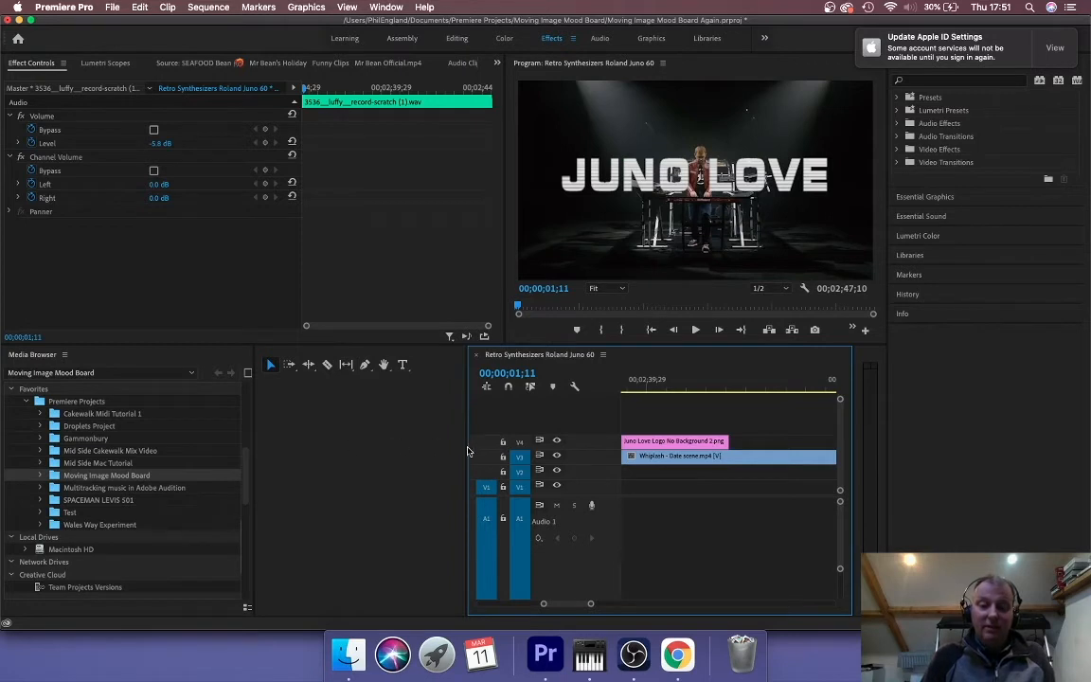
pyautogui.moveTo(465, 445); pyautogui.dragTo(245, 456)
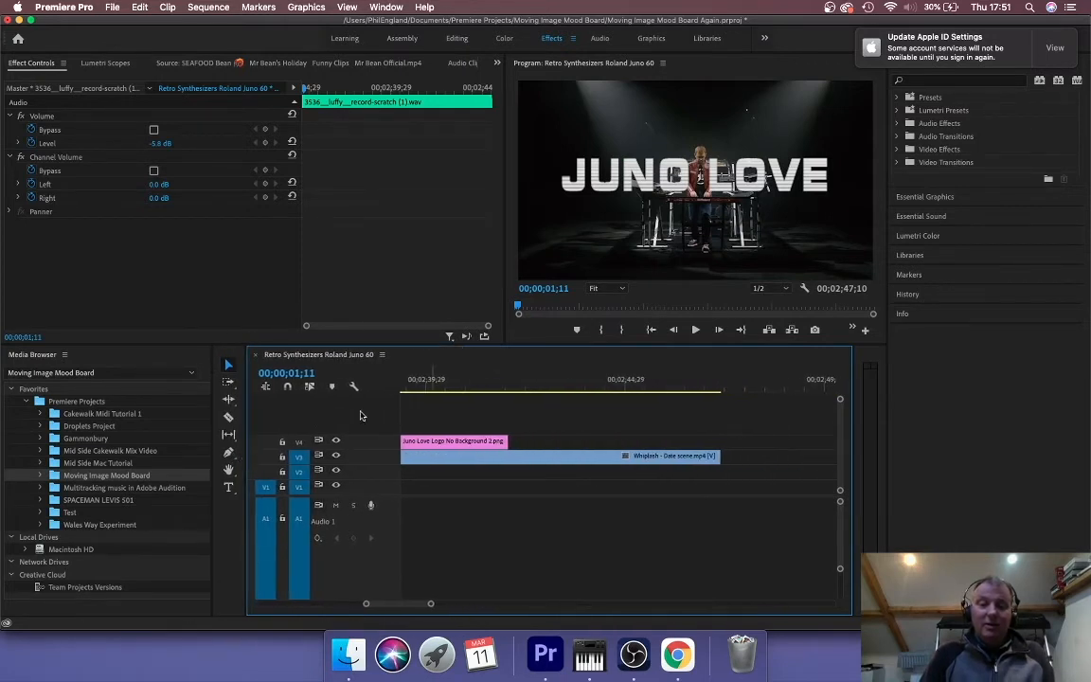
pyautogui.moveTo(571, 337); pyautogui.dragTo(571, 212)
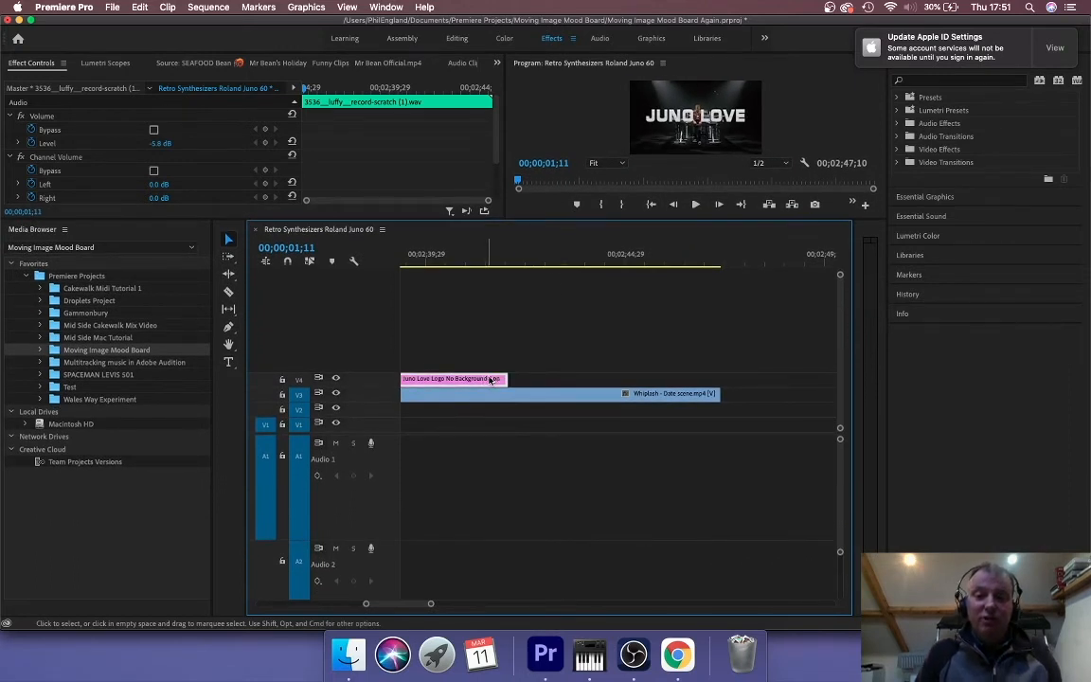
pyautogui.moveTo(487, 379); pyautogui.dragTo(695, 389)
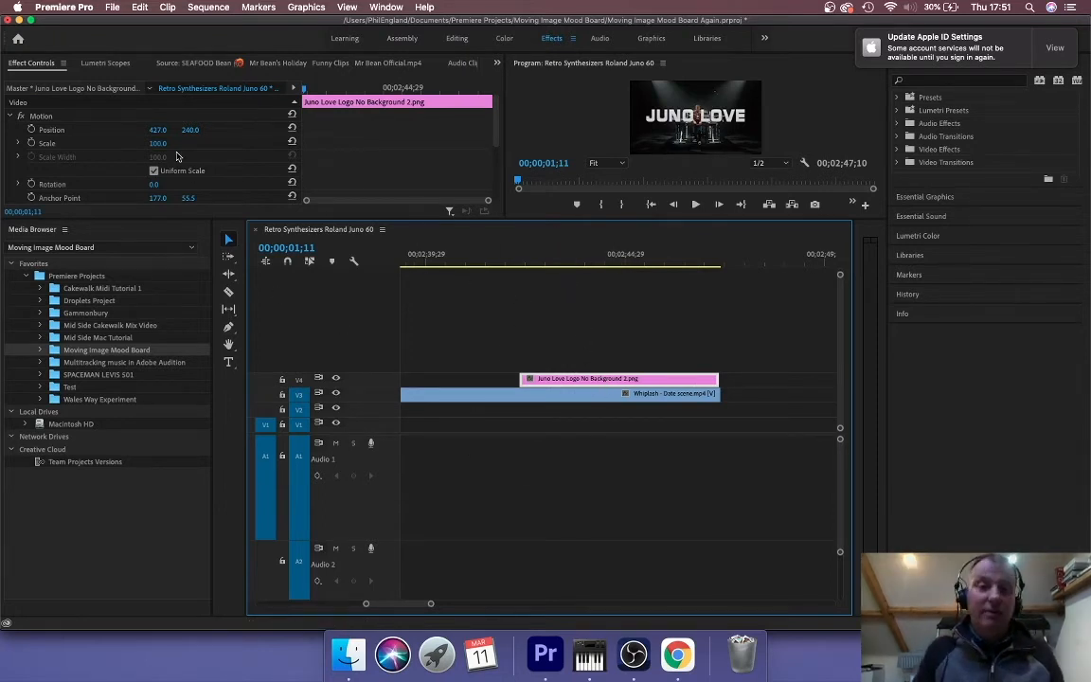
# Keyframe the logo's Scale to grow from 44 at 00;02;42;11 to 212 at 00;02;47;08
pyautogui.moveTo(629, 261); pyautogui.dragTo(718, 277)
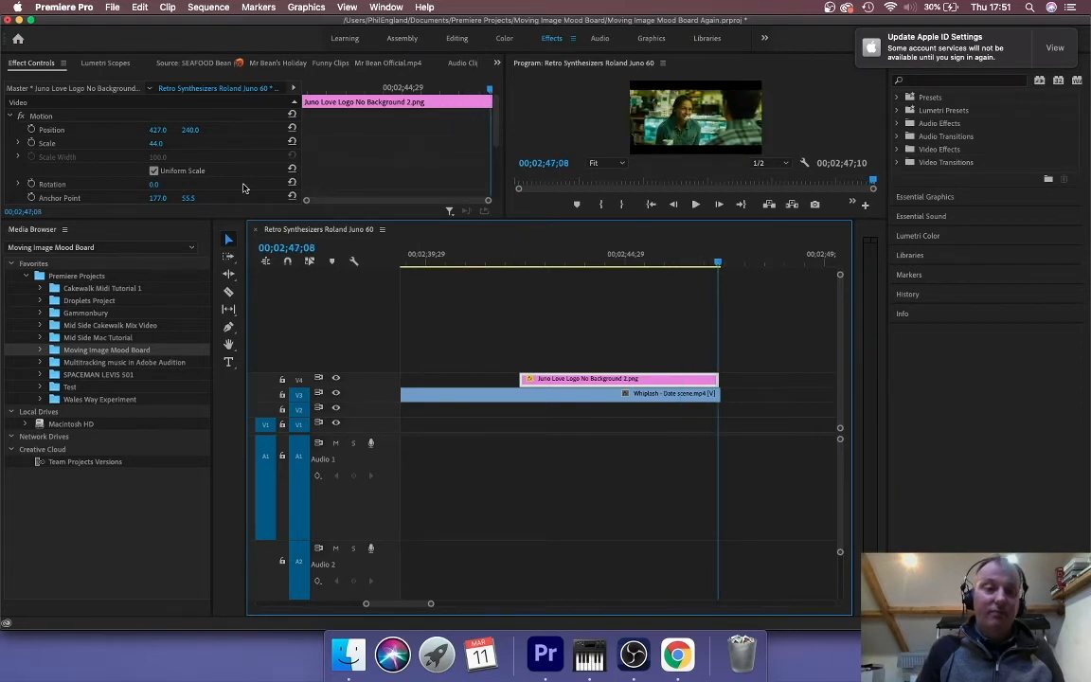
pyautogui.moveTo(719, 265); pyautogui.dragTo(520, 290)
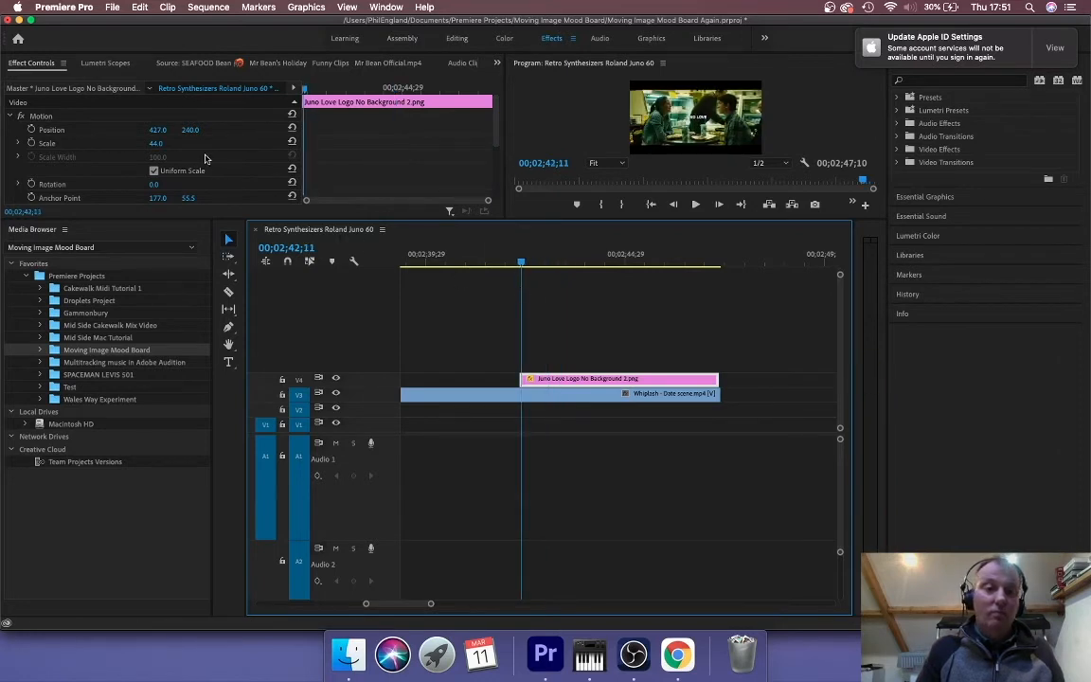
pyautogui.click(32, 142)
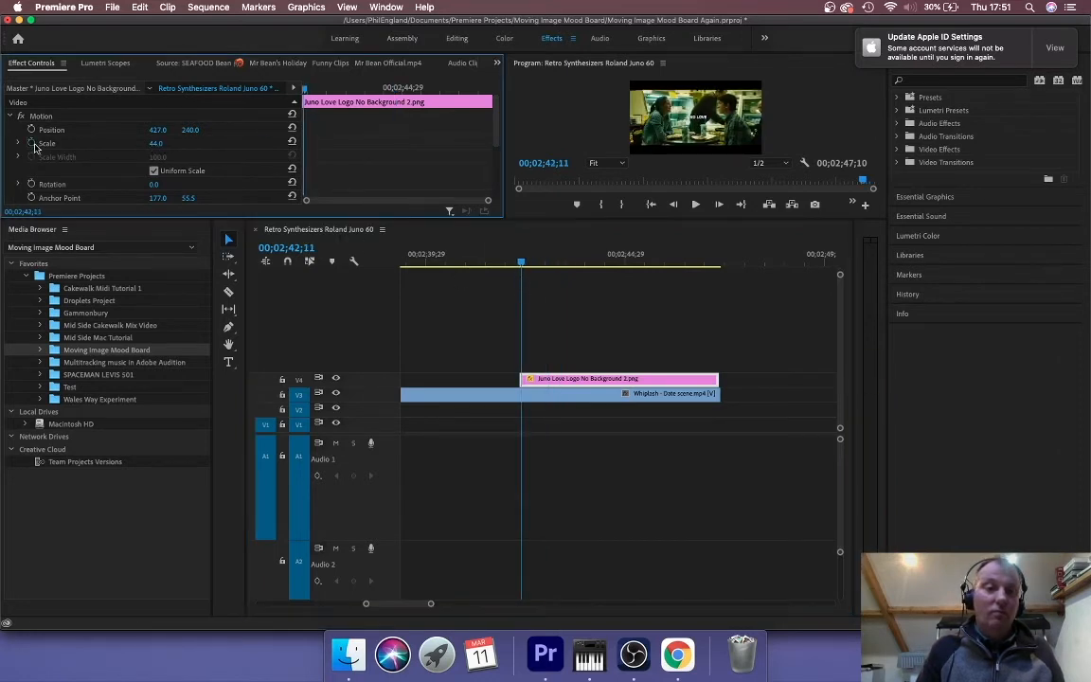
pyautogui.moveTo(522, 264); pyautogui.dragTo(718, 271)
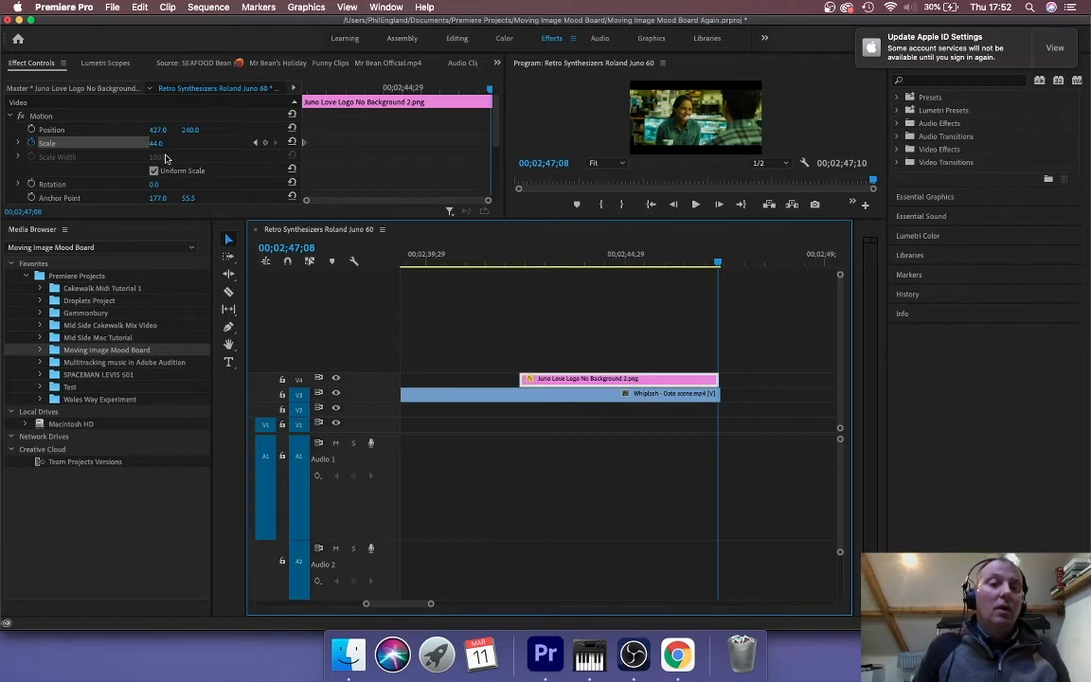
pyautogui.click(142, 134)
pyautogui.moveTo(157, 143); pyautogui.dragTo(271, 143)
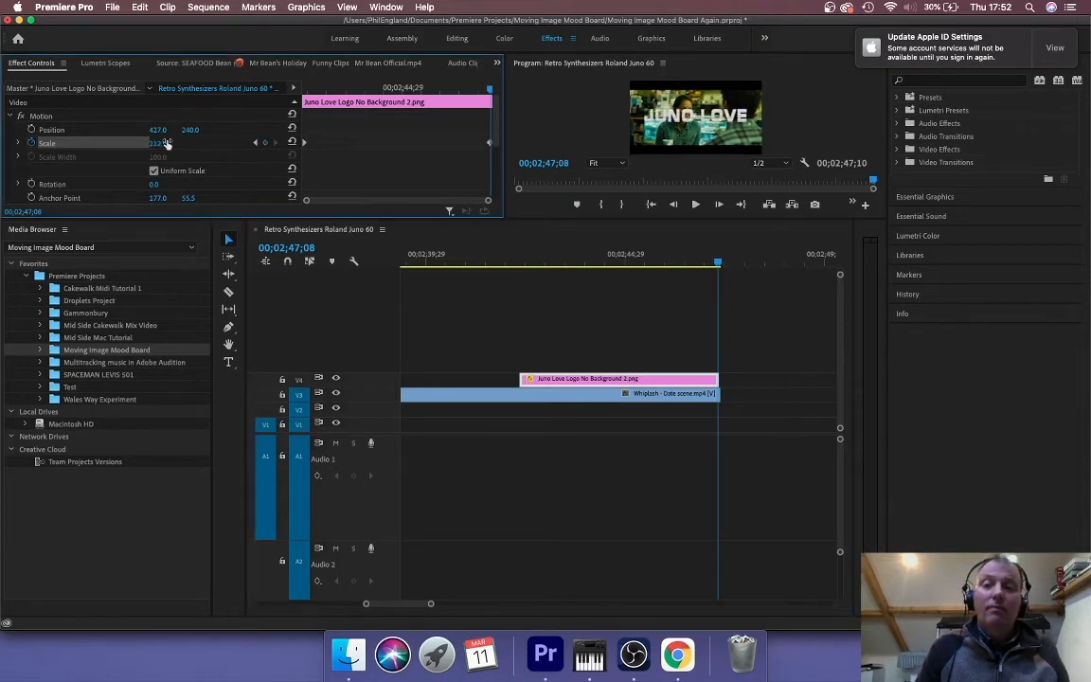
# Apply the Dip to Black transition to the ends of the Juno Love logo and the Whiplash clip
pyautogui.click(898, 162)
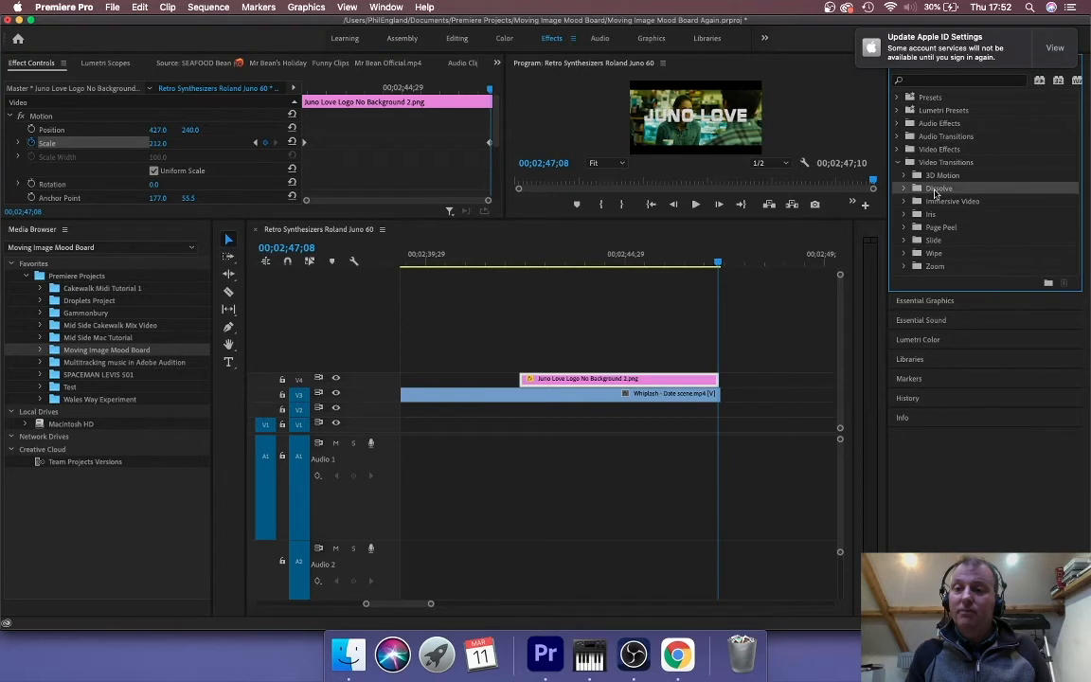
pyautogui.click(904, 188)
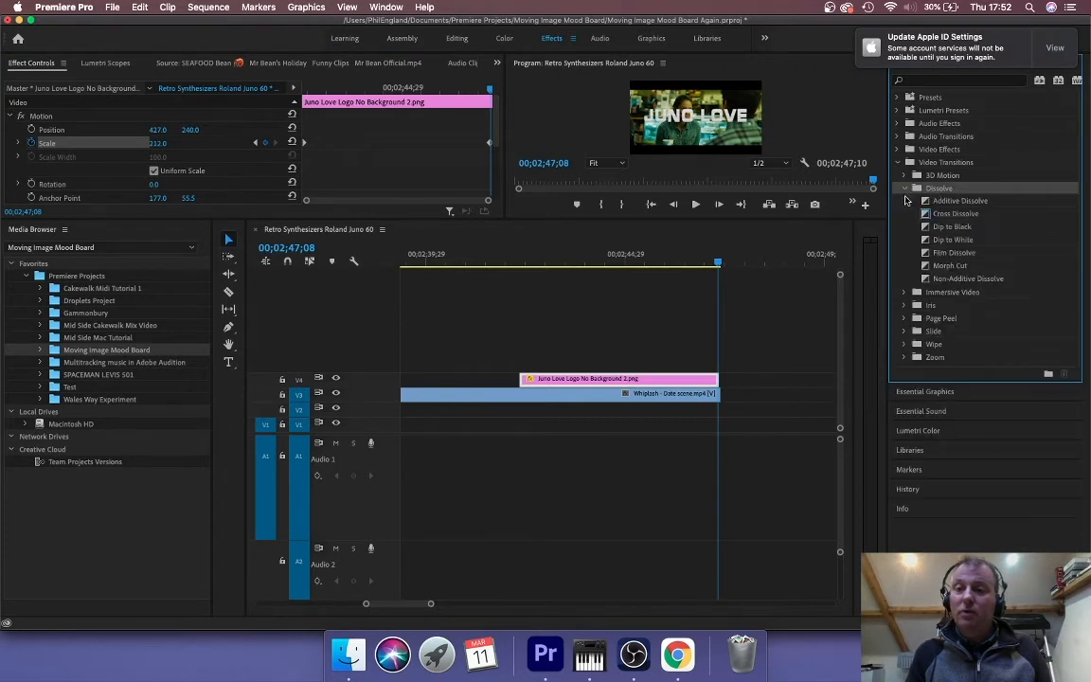
pyautogui.moveTo(950, 232); pyautogui.dragTo(716, 381)
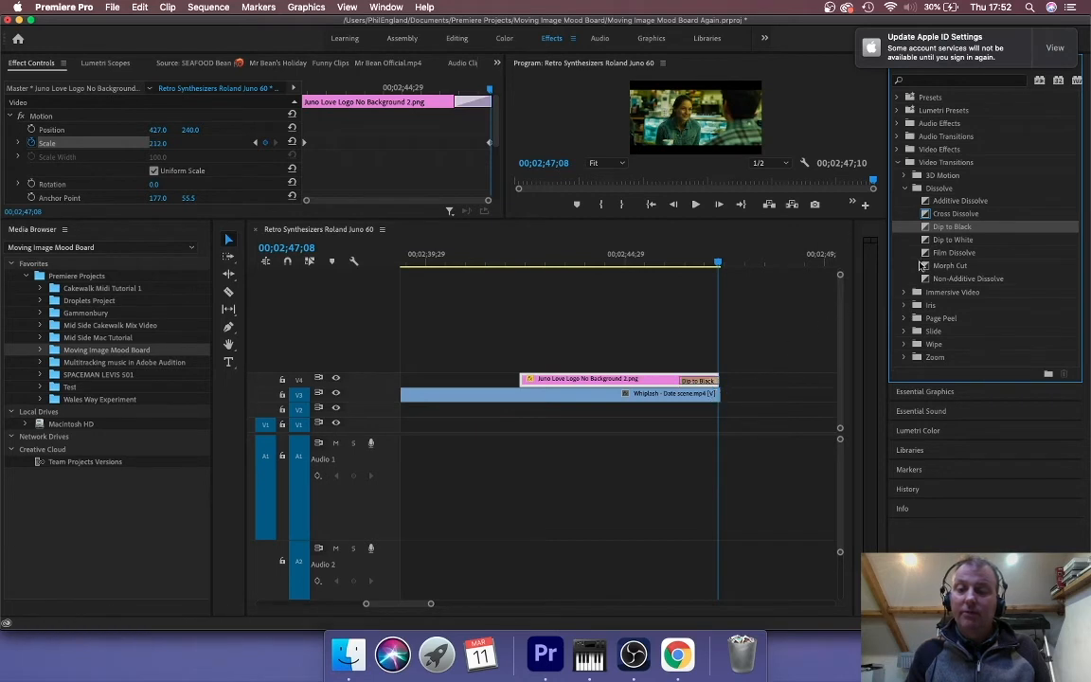
pyautogui.moveTo(953, 230); pyautogui.dragTo(721, 380)
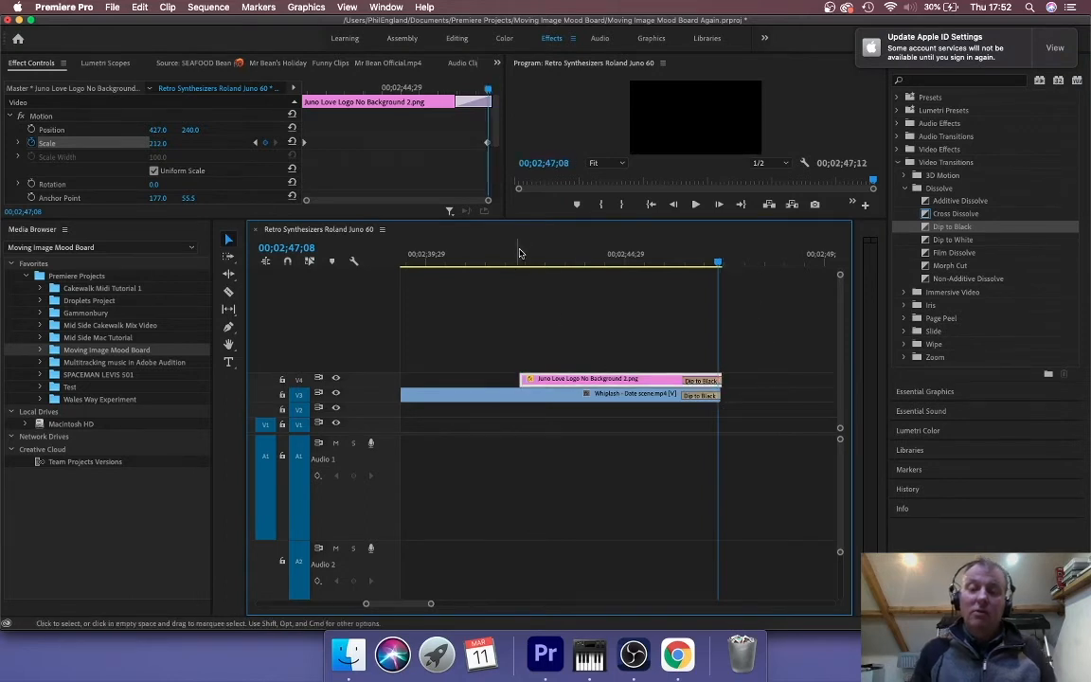
# Play back the ending from 00;02;41;11 to check the growing logo and the fade to black
pyautogui.moveTo(591, 258); pyautogui.dragTo(481, 278)
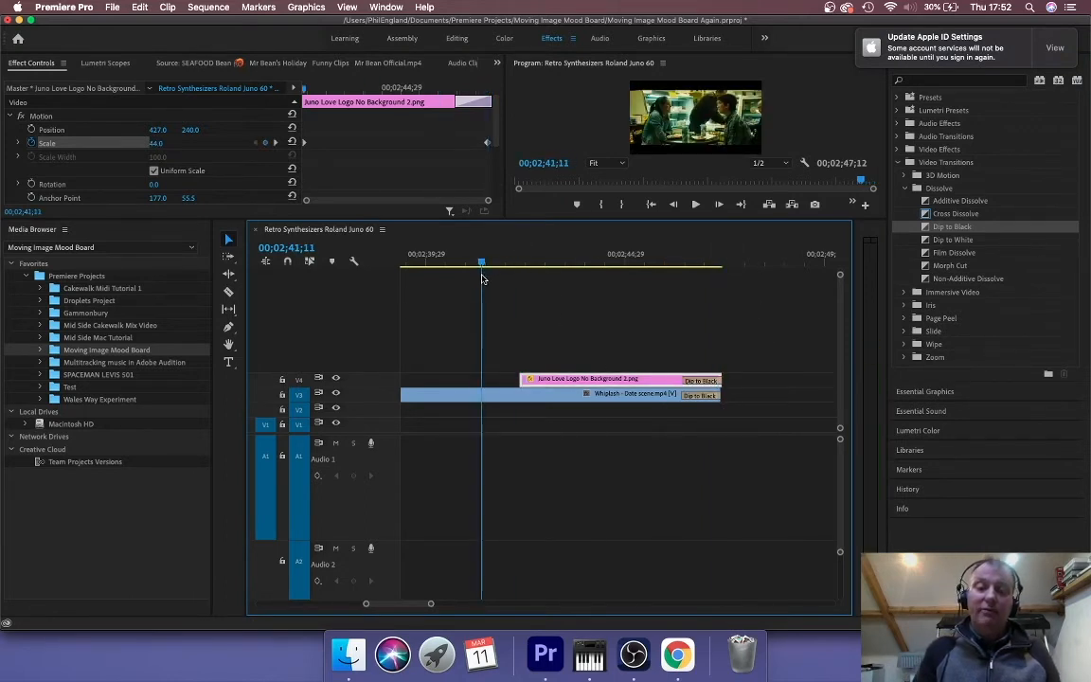
pyautogui.press('space')
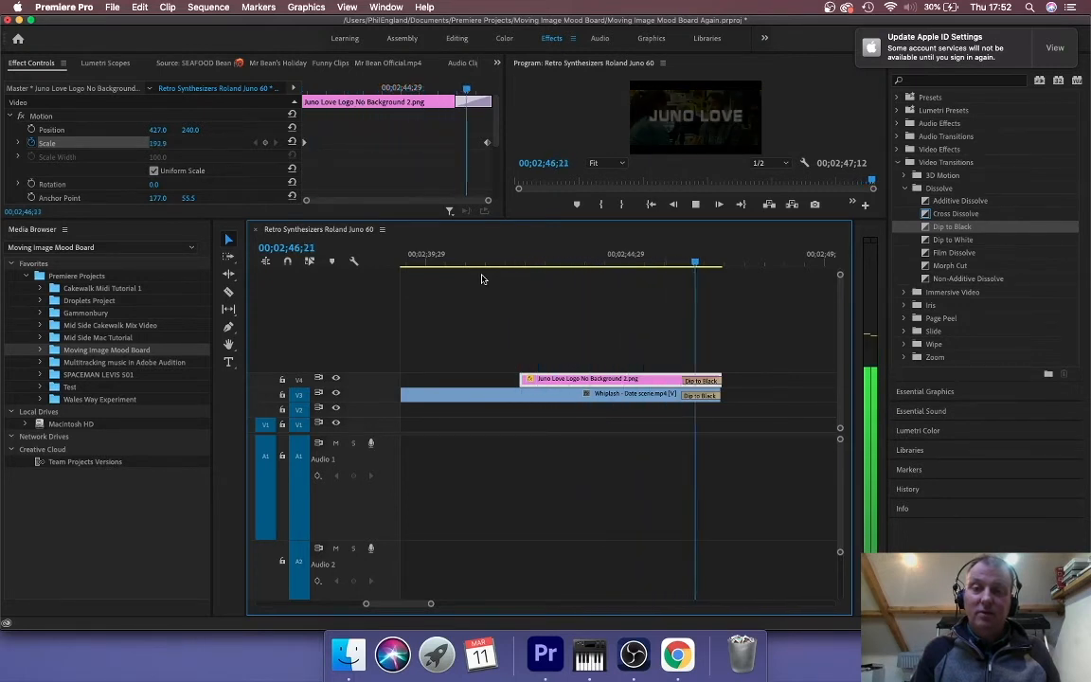
pyautogui.press('Home')
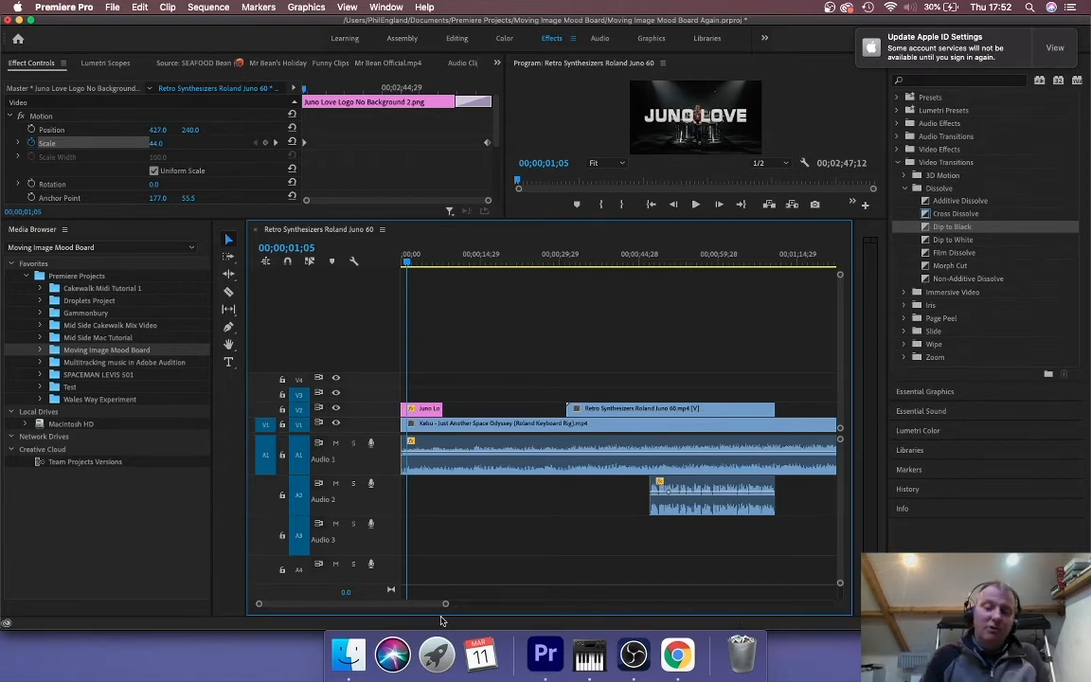
# Add an audio track below Audio 2 and move the glasses-clinking clip down onto it, keeping its timing
pyautogui.moveTo(413, 604); pyautogui.dragTo(463, 620)
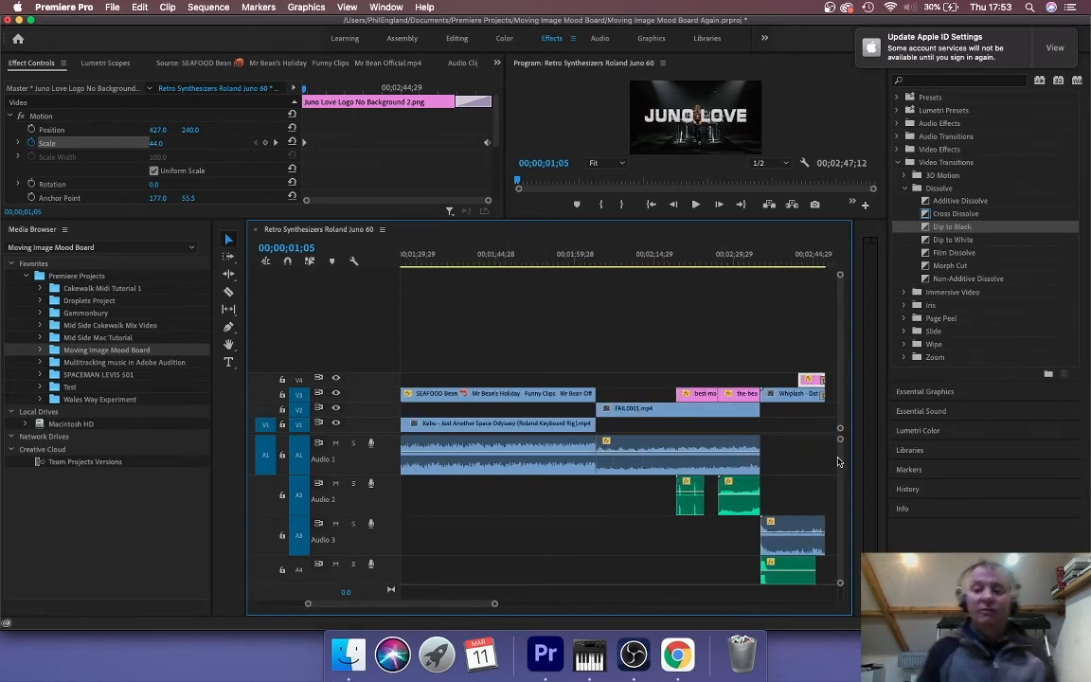
pyautogui.rightClick(381, 509)
pyautogui.click(492, 497)
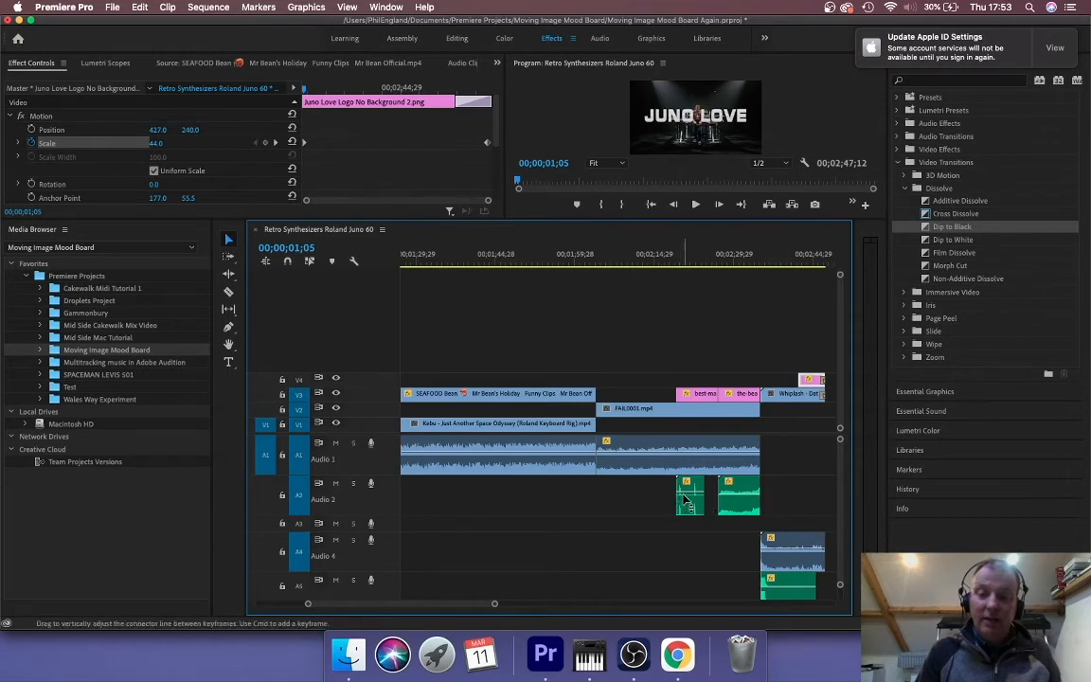
pyautogui.moveTo(692, 499); pyautogui.dragTo(694, 523)
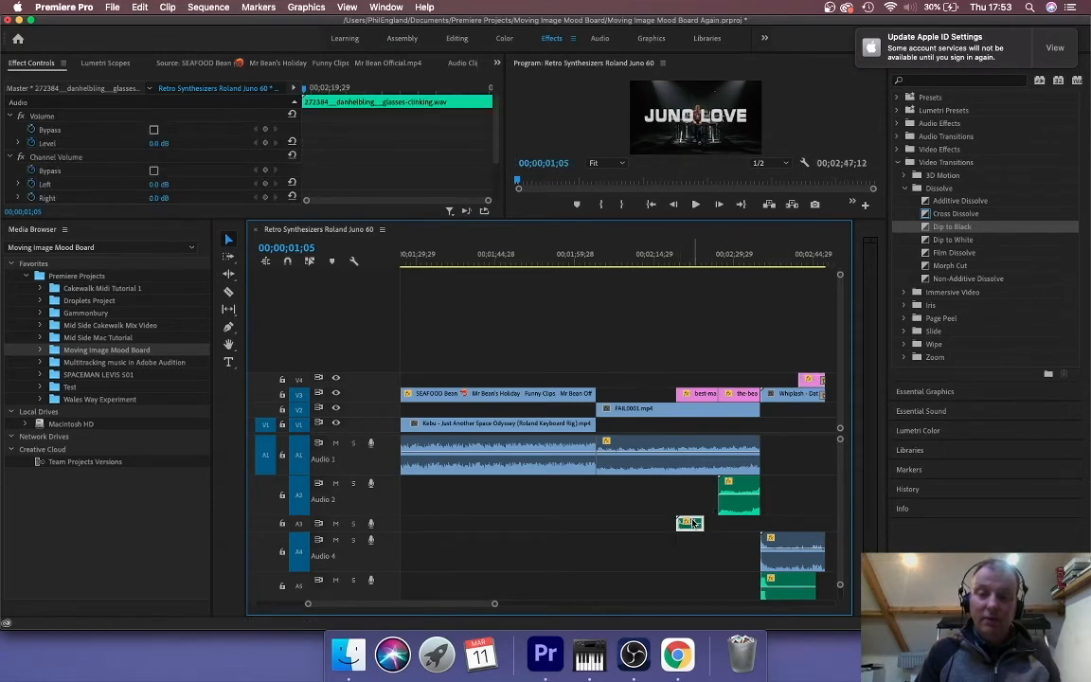
# Add another audio track below Audio 3 and move the seaside-waves clip onto Audio 4, keeping its timing
pyautogui.rightClick(390, 531)
pyautogui.click(426, 499)
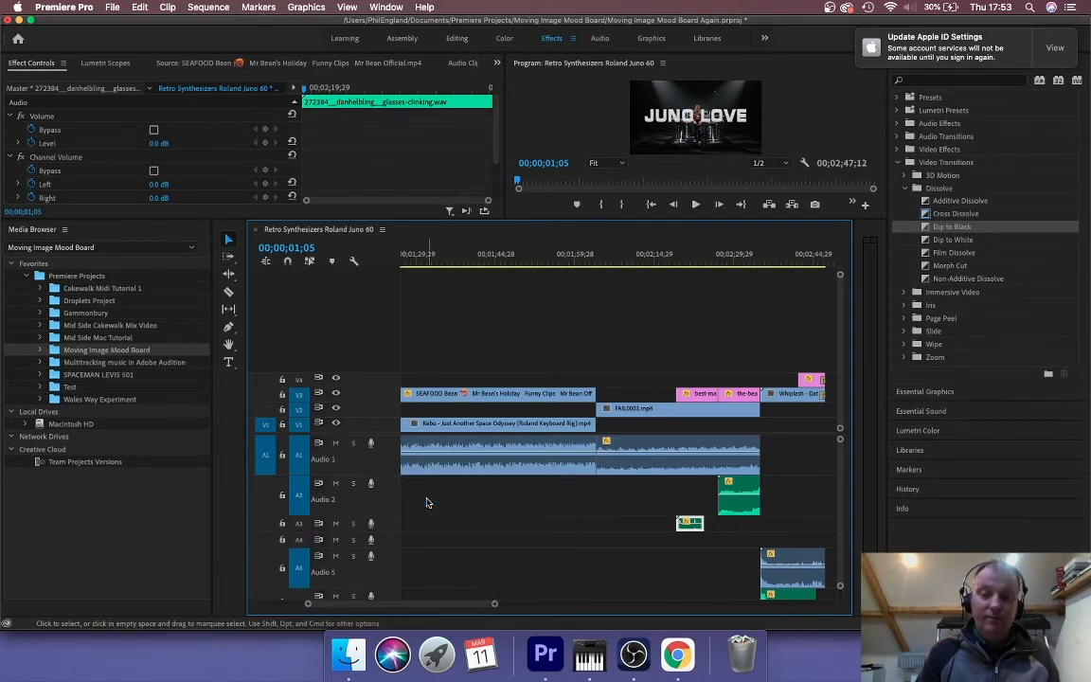
pyautogui.moveTo(746, 512); pyautogui.dragTo(743, 540)
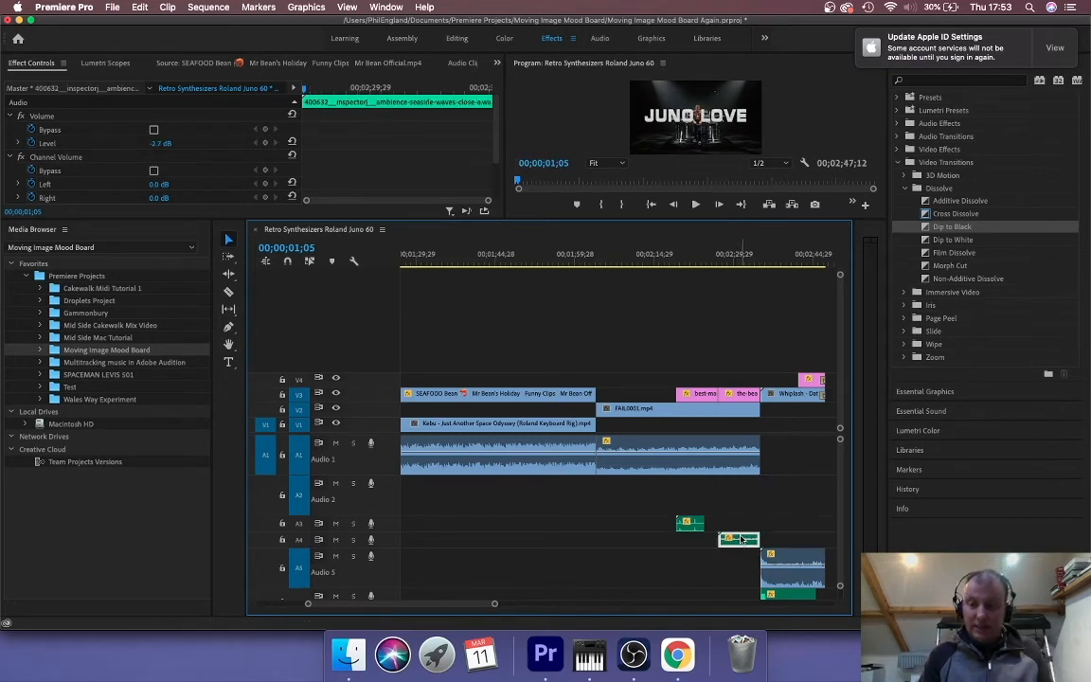
# Apply the Parametric Equalizer effect to the glasses-clinking clip on Audio 3 and leave that clip selected
pyautogui.scroll(-5, 840, 466)
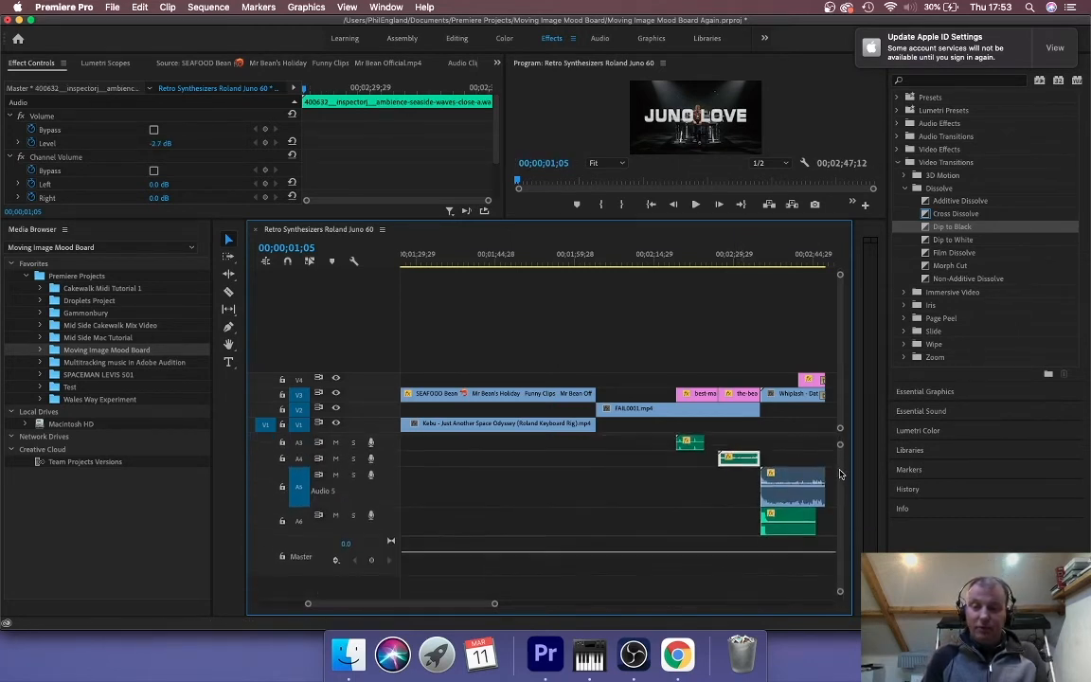
pyautogui.hscroll(4, 449, 611)
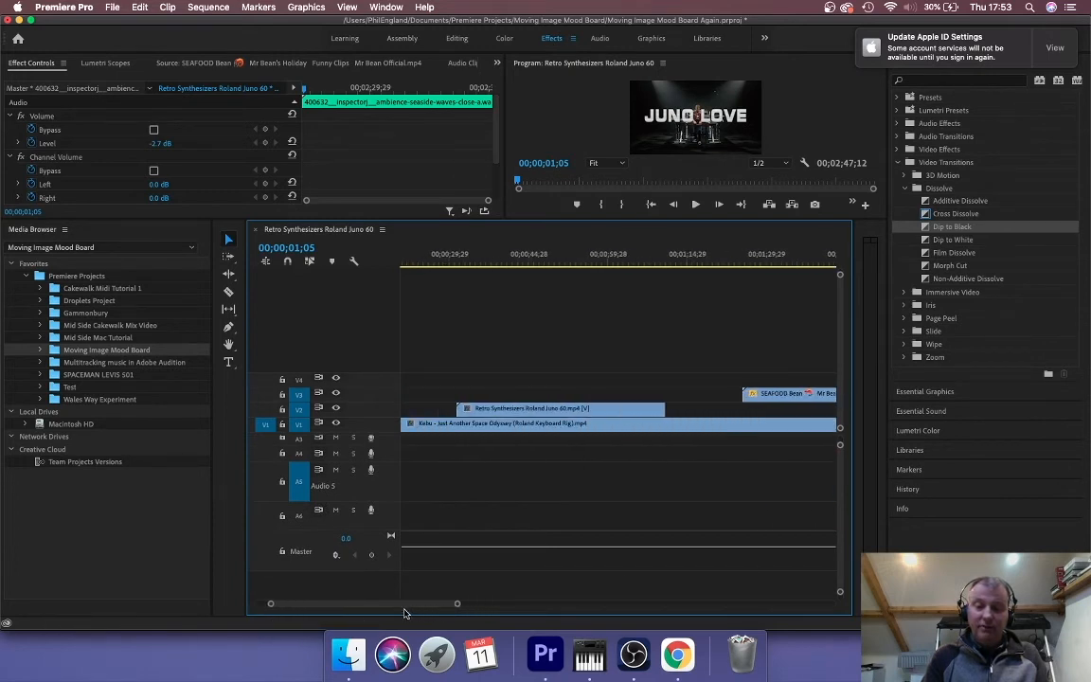
pyautogui.hscroll(-3, 468, 620)
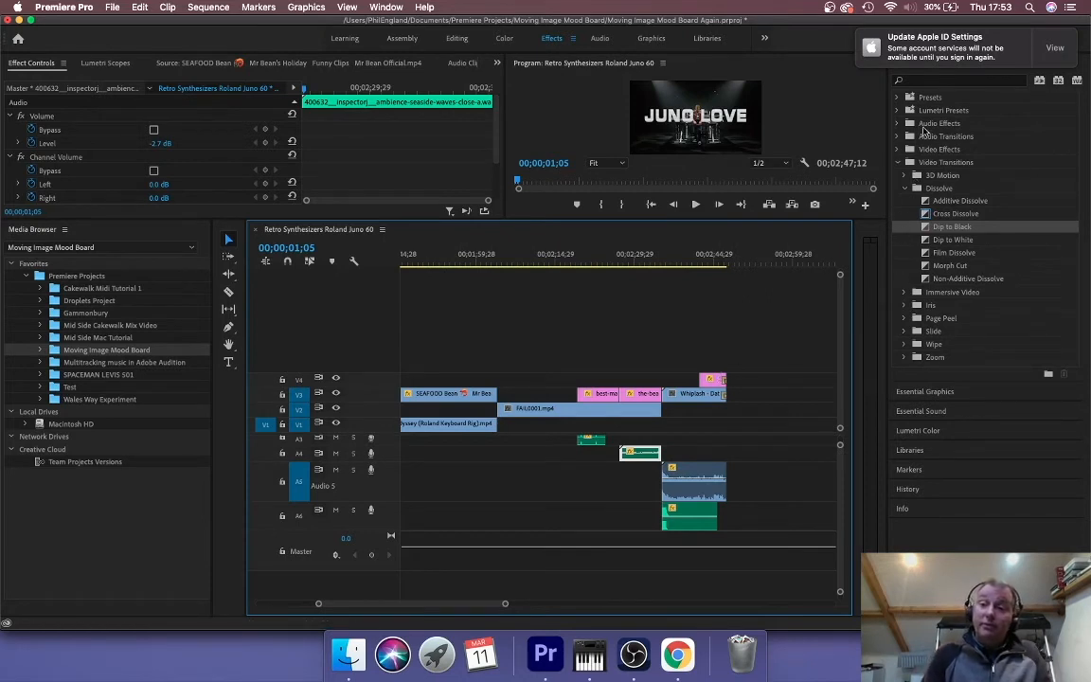
pyautogui.click(898, 124)
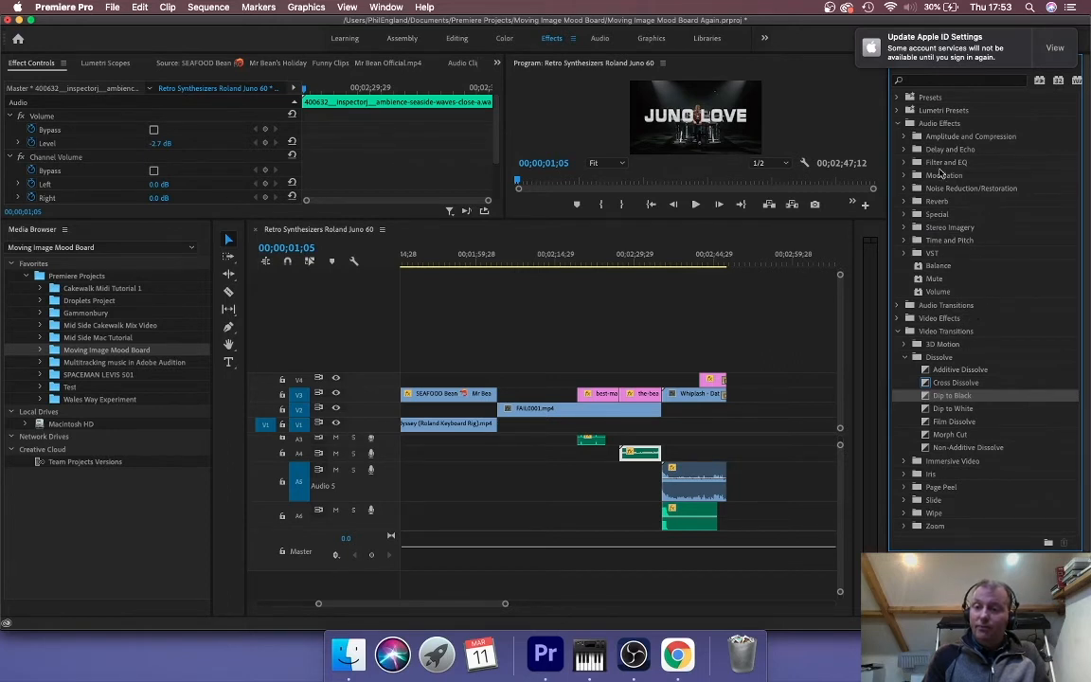
pyautogui.click(904, 163)
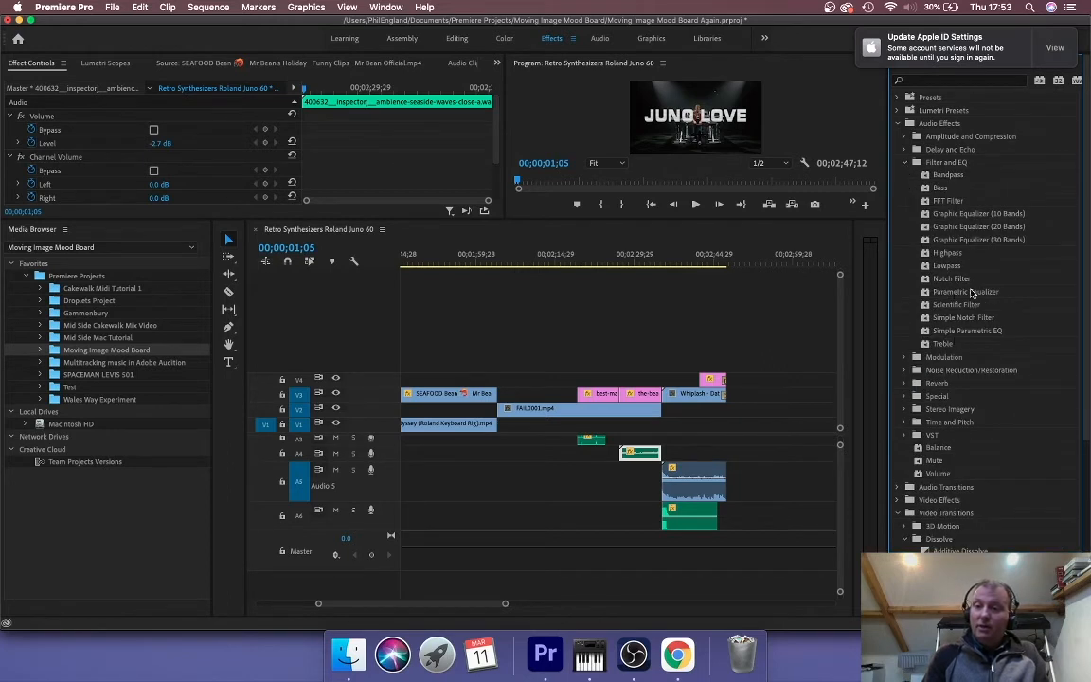
pyautogui.moveTo(972, 298); pyautogui.dragTo(594, 445)
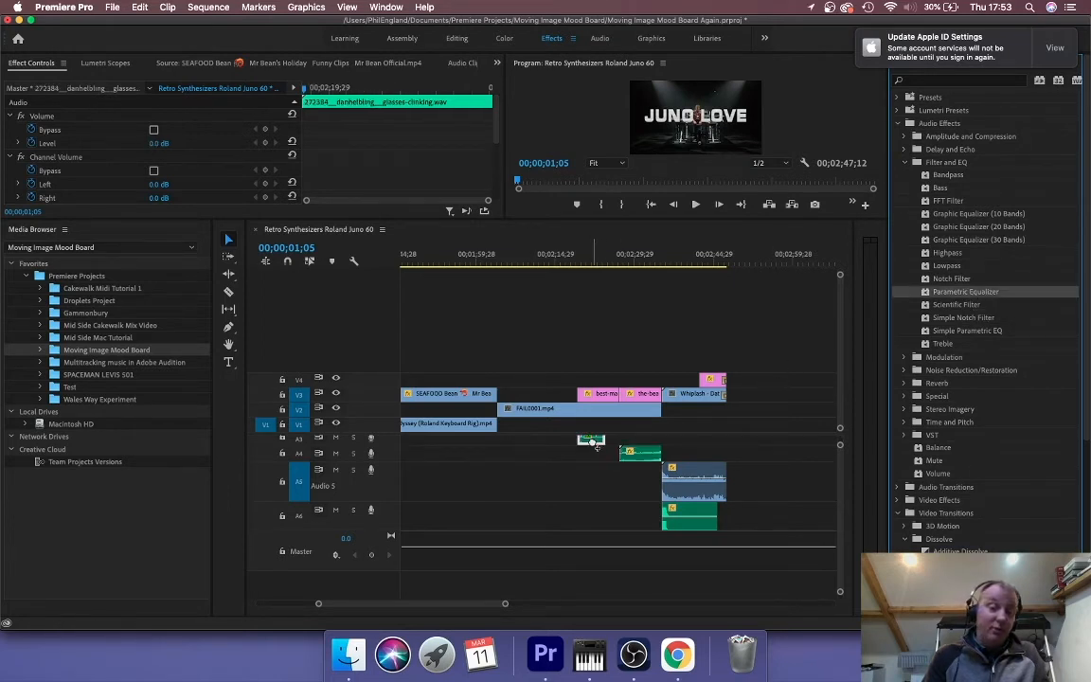
pyautogui.click(597, 453)
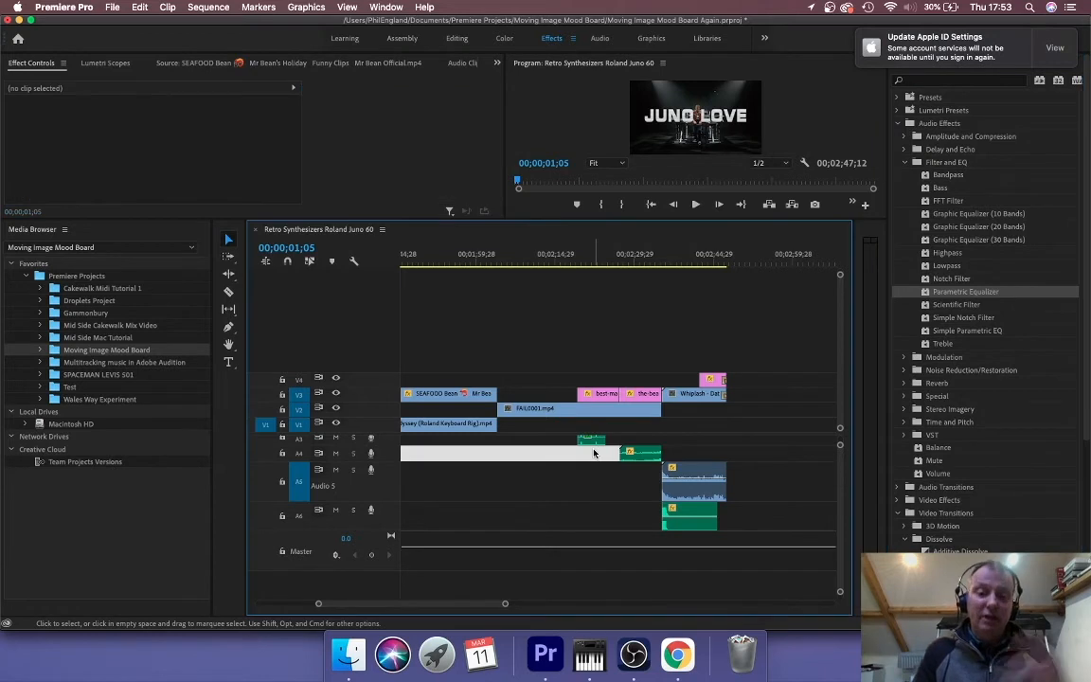
pyautogui.click(669, 435)
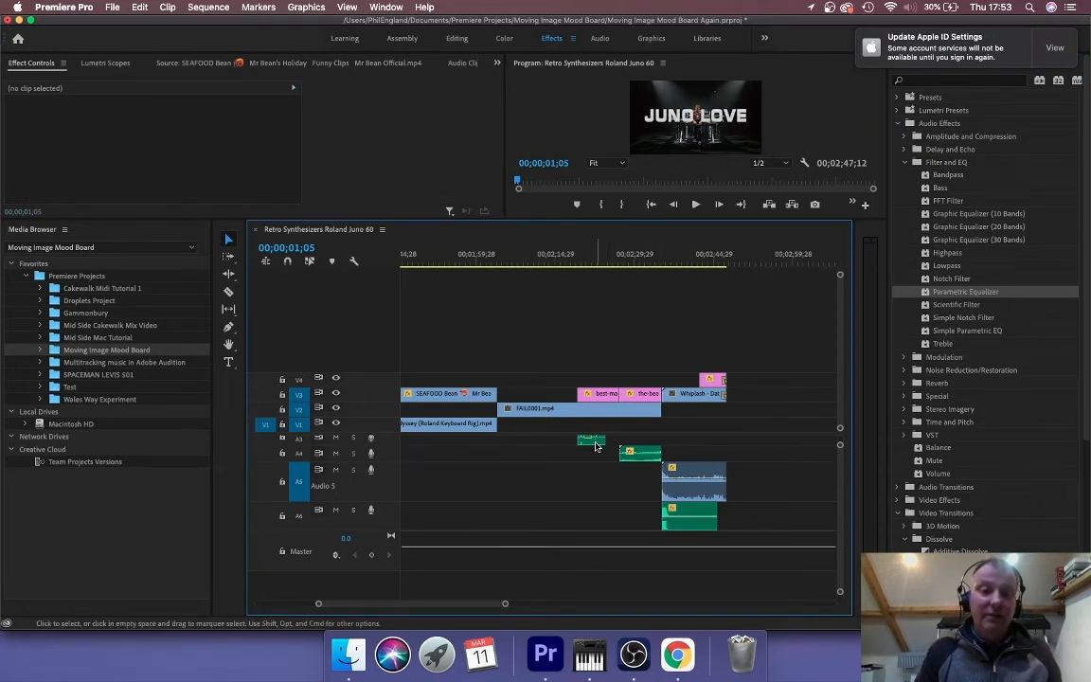
pyautogui.click(594, 442)
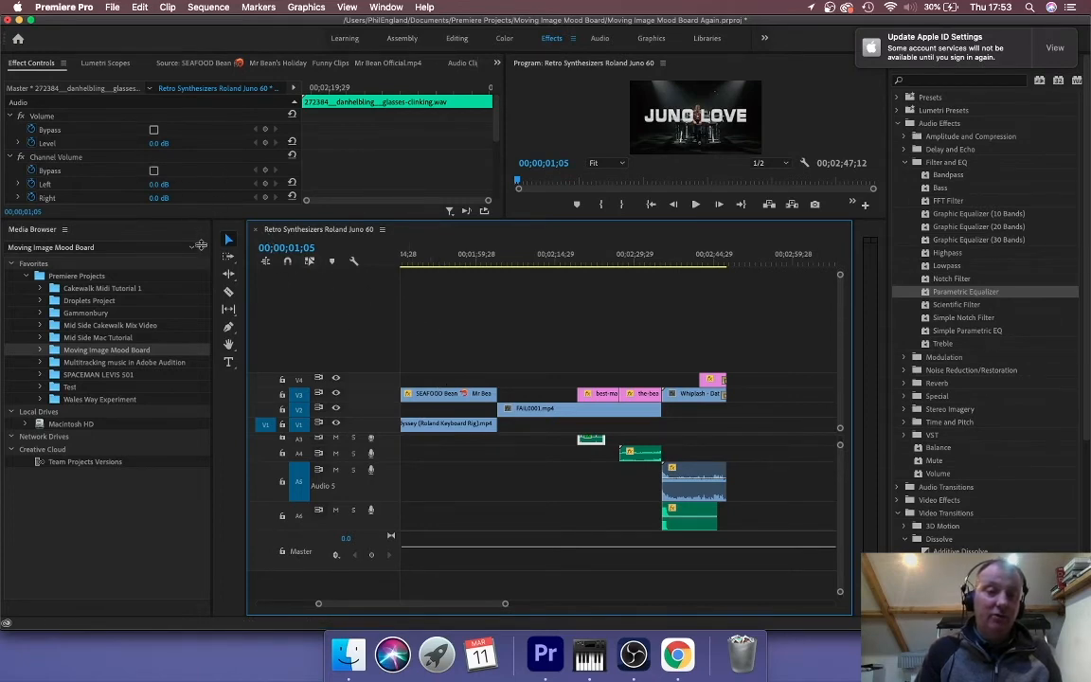
# Set the low shelf of the glasses-clinking clip's Parametric Equalizer to about 914 Hz and -15 dB
pyautogui.moveTo(201, 244); pyautogui.dragTo(176, 403)
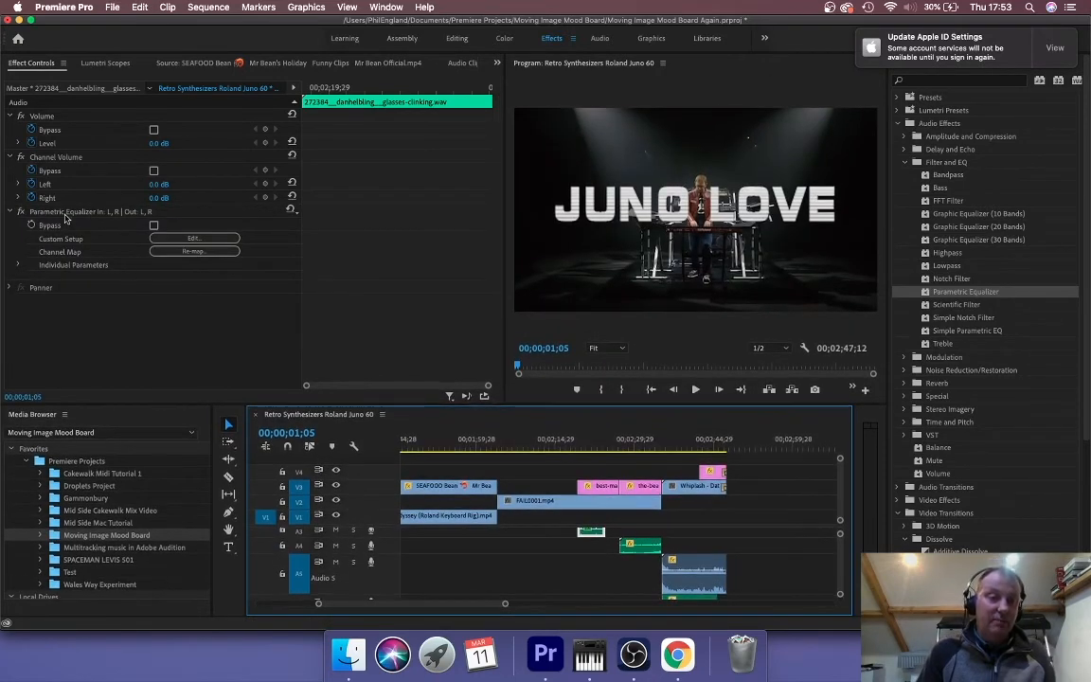
pyautogui.click(194, 240)
pyautogui.moveTo(401, 275); pyautogui.dragTo(568, 337)
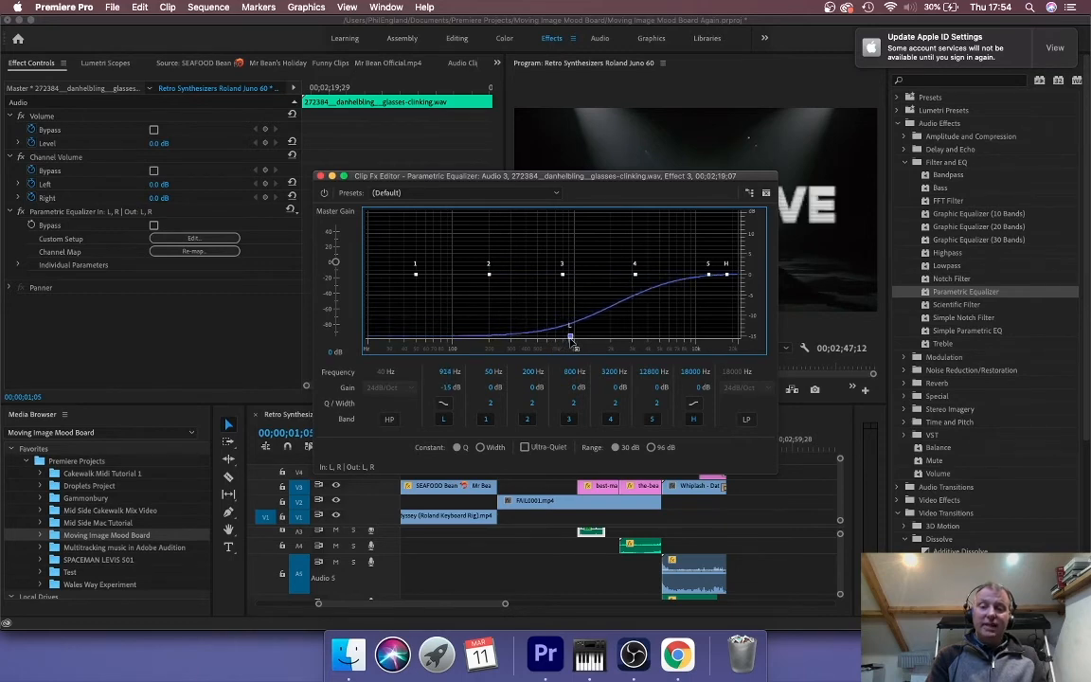
pyautogui.click(321, 176)
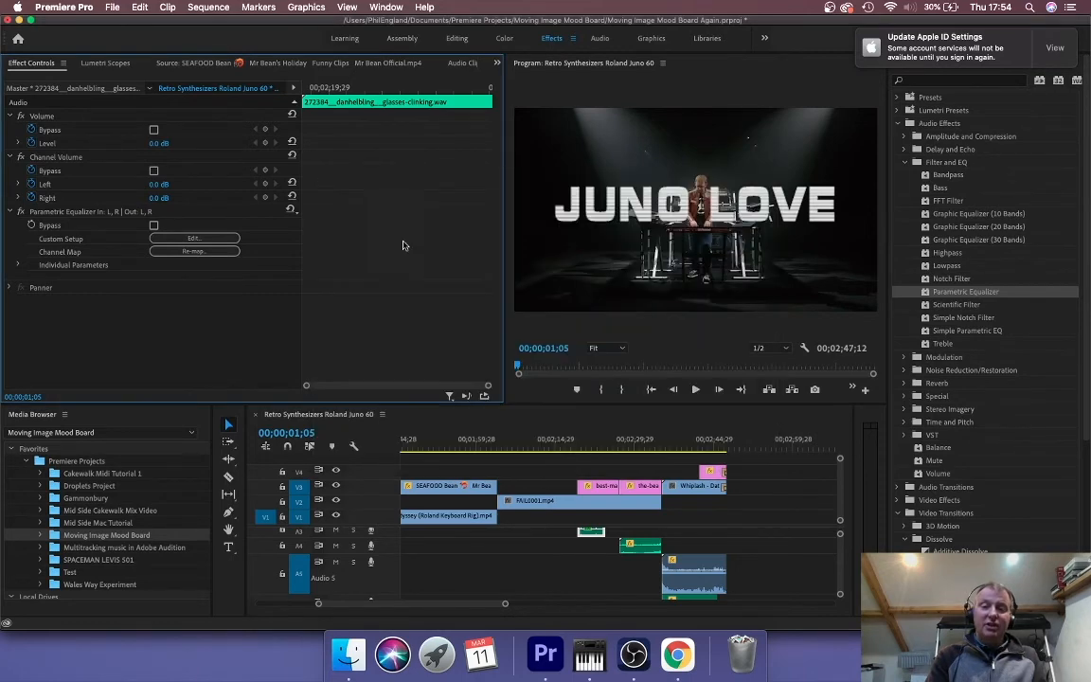
# Play back the wine-glasses section to hear the equalised glasses-clinking sound
pyautogui.click(575, 443)
pyautogui.press('space')
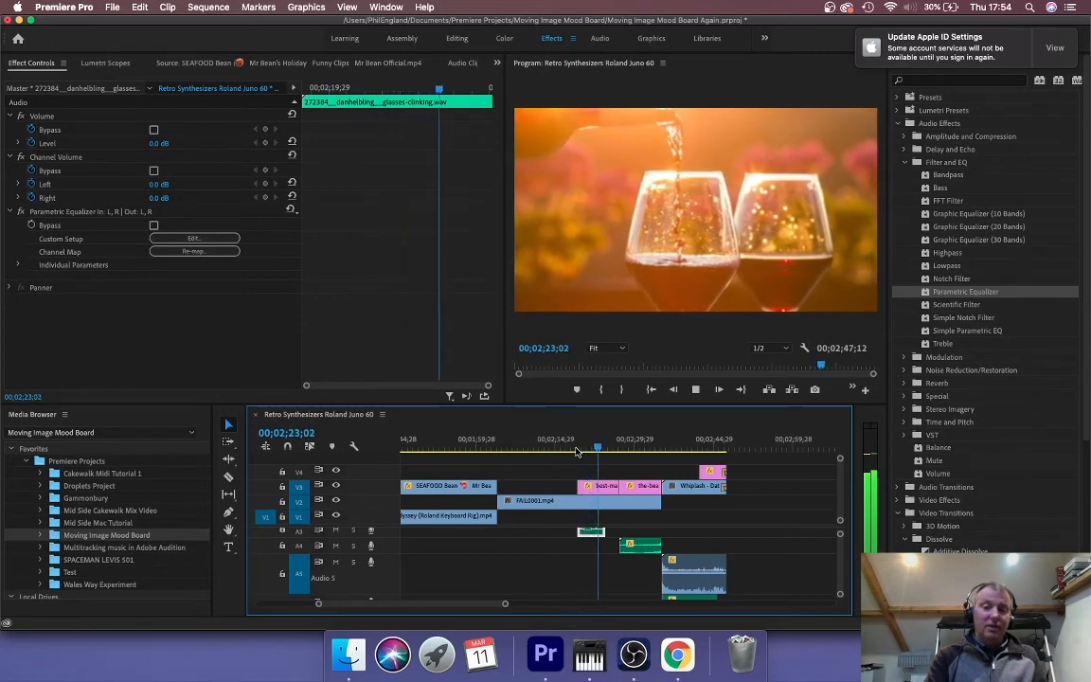
pyautogui.press('space')
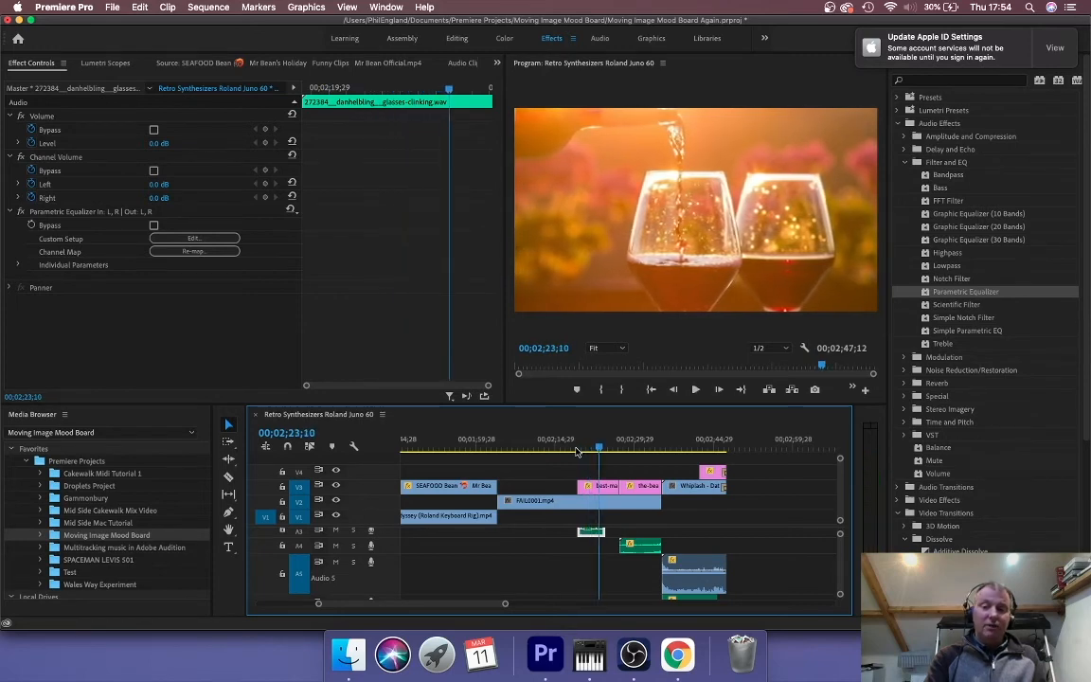
# Add Studio Reverb to the glasses-clinking clip with the Vocal Reverb (medium) preset and about 54% wet level, and listen to it
pyautogui.click(905, 383)
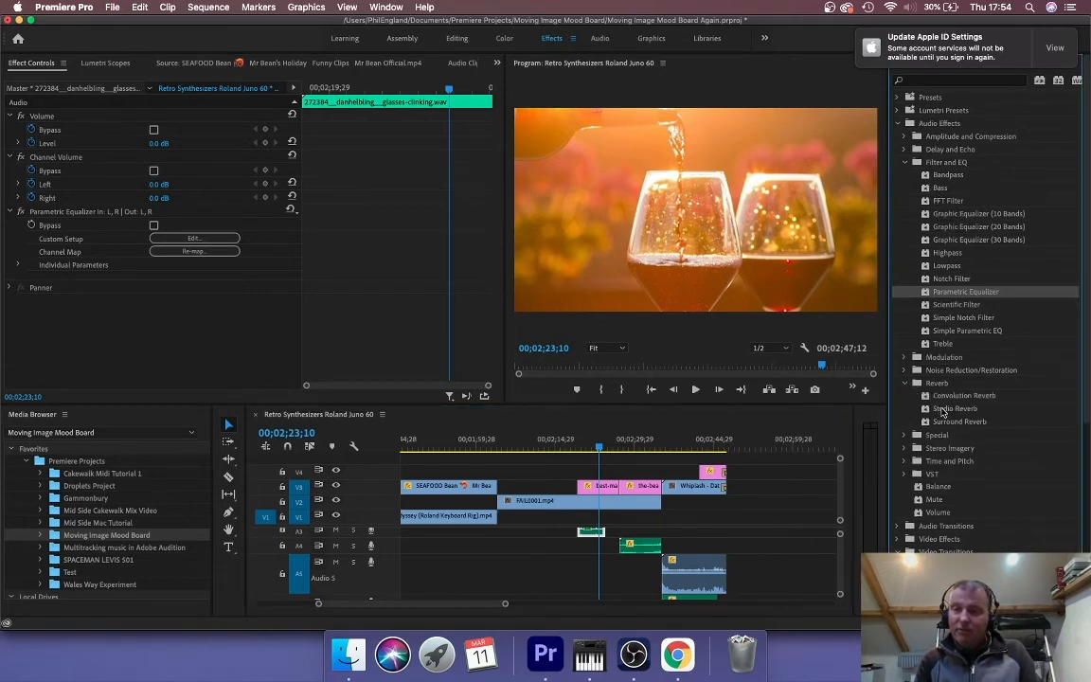
pyautogui.moveTo(951, 414); pyautogui.dragTo(593, 532)
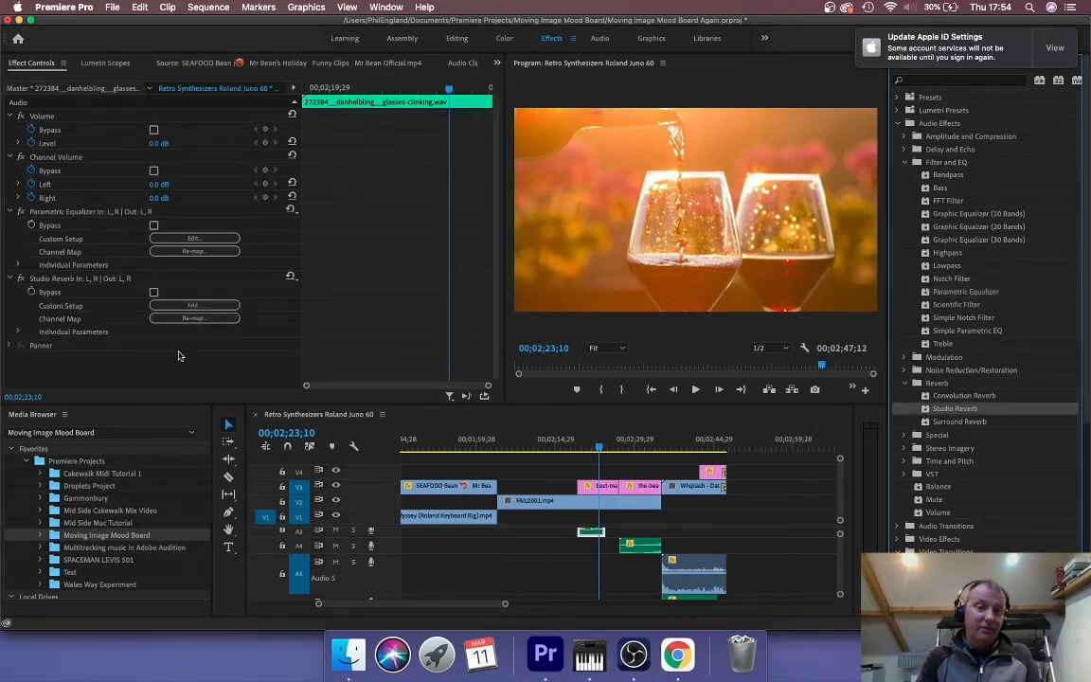
pyautogui.click(194, 305)
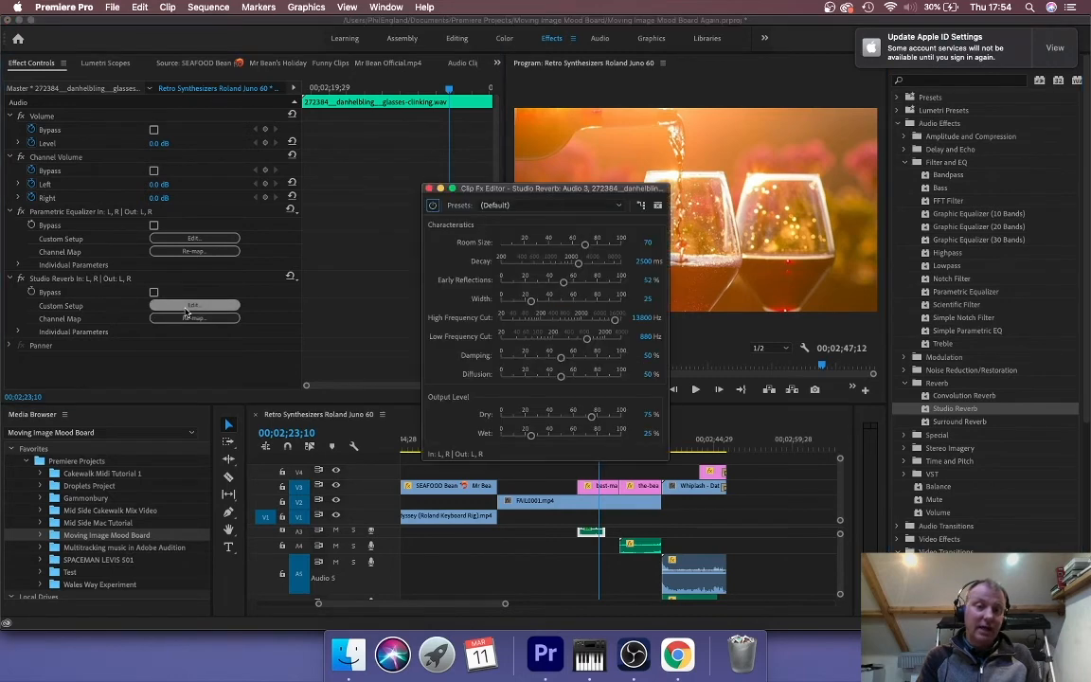
pyautogui.click(497, 206)
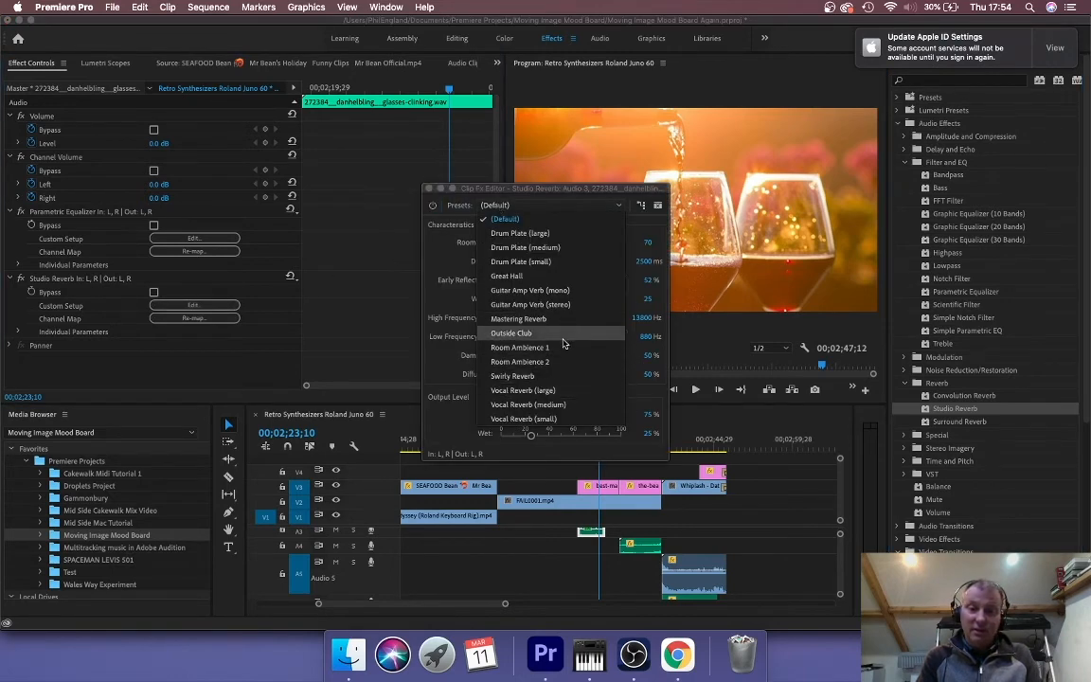
pyautogui.click(557, 405)
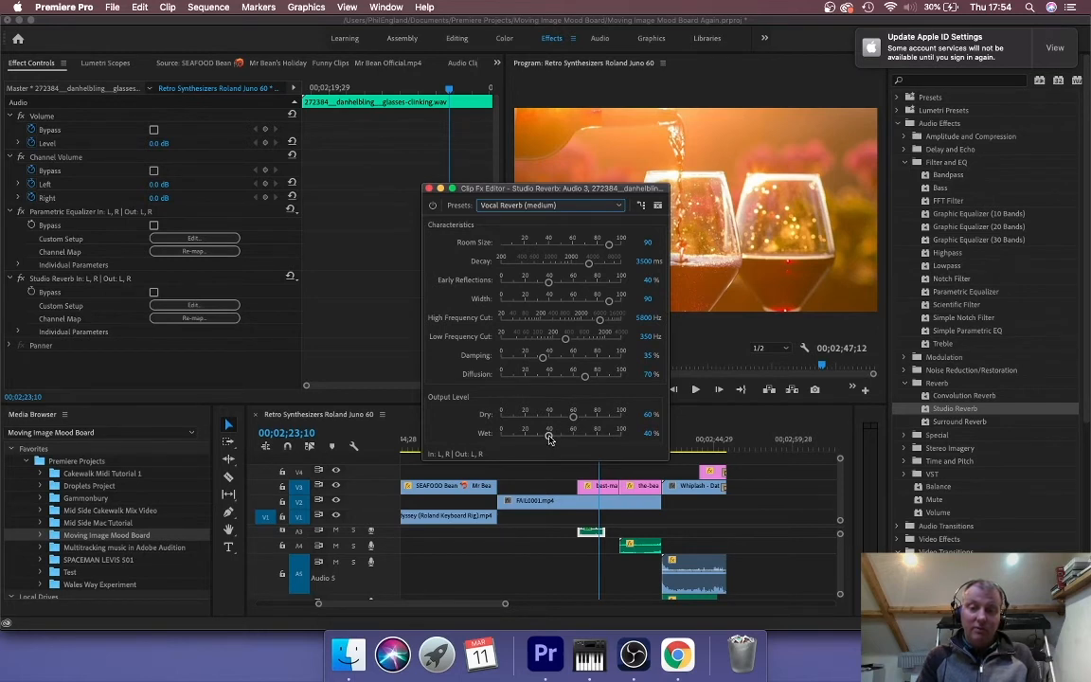
pyautogui.moveTo(549, 438); pyautogui.dragTo(566, 441)
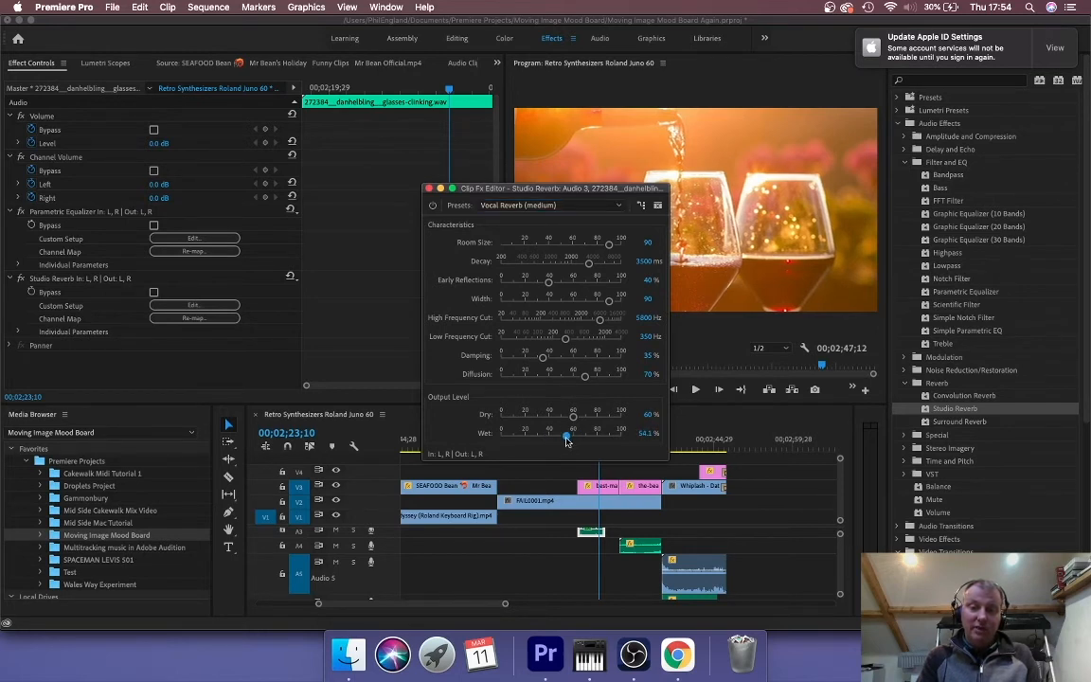
pyautogui.click(430, 188)
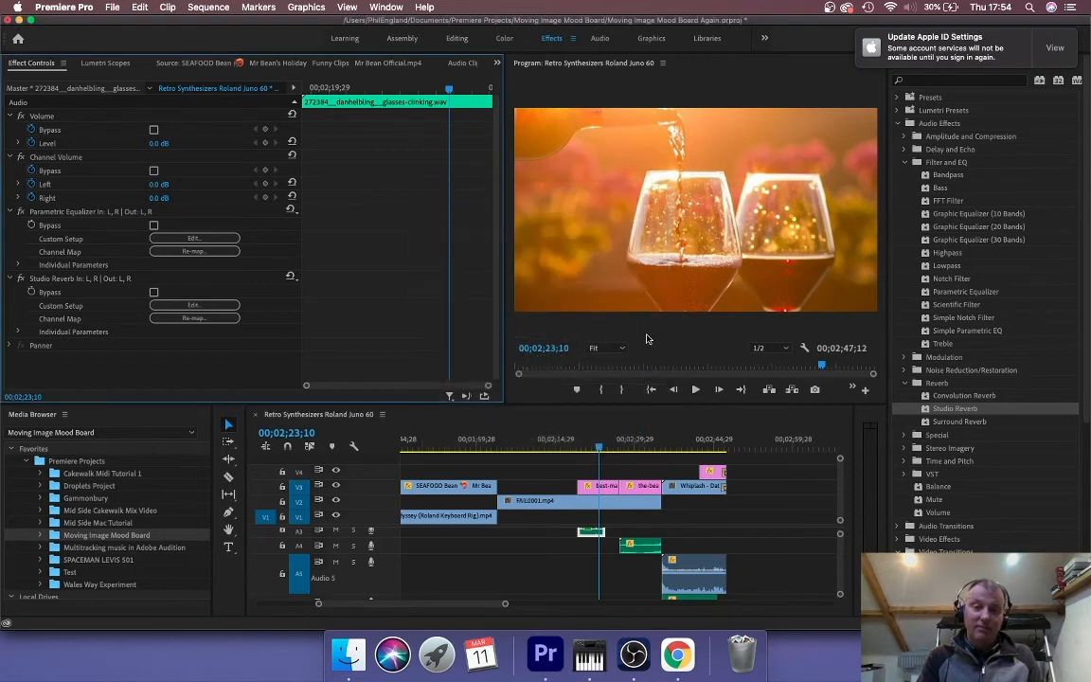
pyautogui.moveTo(601, 447); pyautogui.dragTo(577, 448)
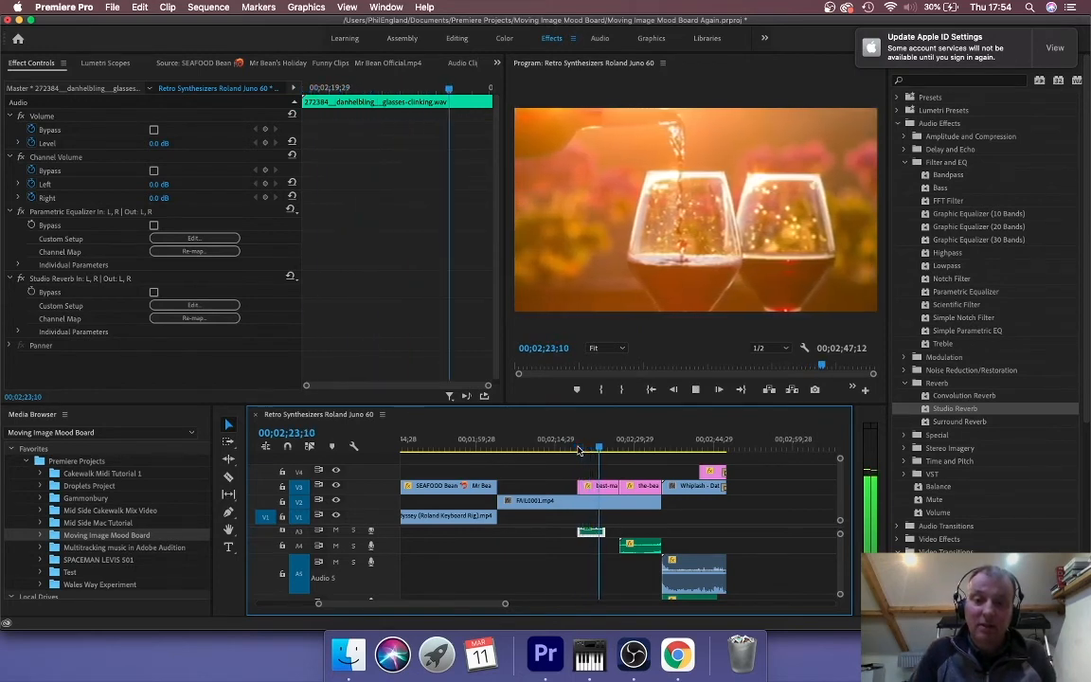
pyautogui.press('space')
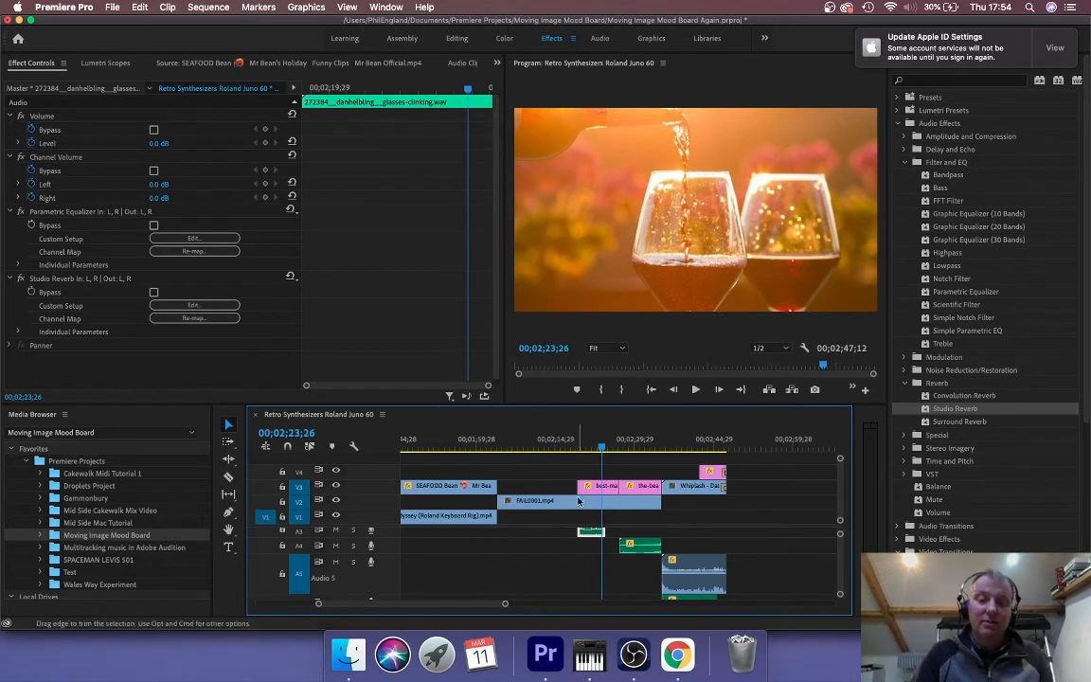
# Add a Parametric Equalizer to the seaside-waves clip on Audio 4 with its low shelf at about 225 Hz and -15 dB
pyautogui.click(639, 547)
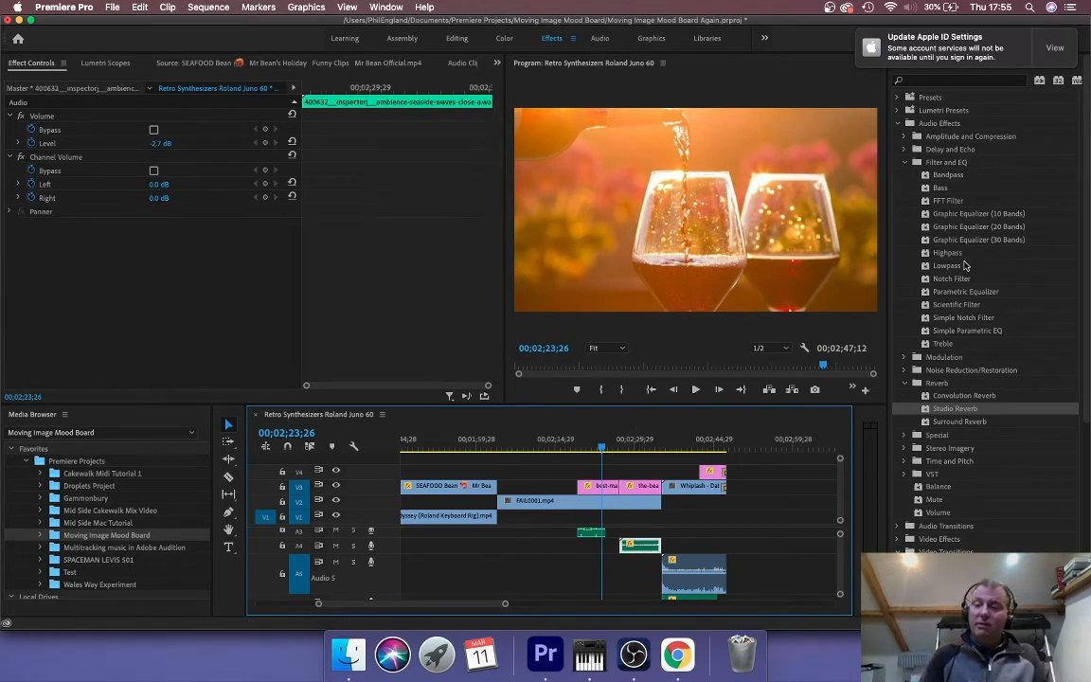
pyautogui.moveTo(964, 292); pyautogui.dragTo(640, 550)
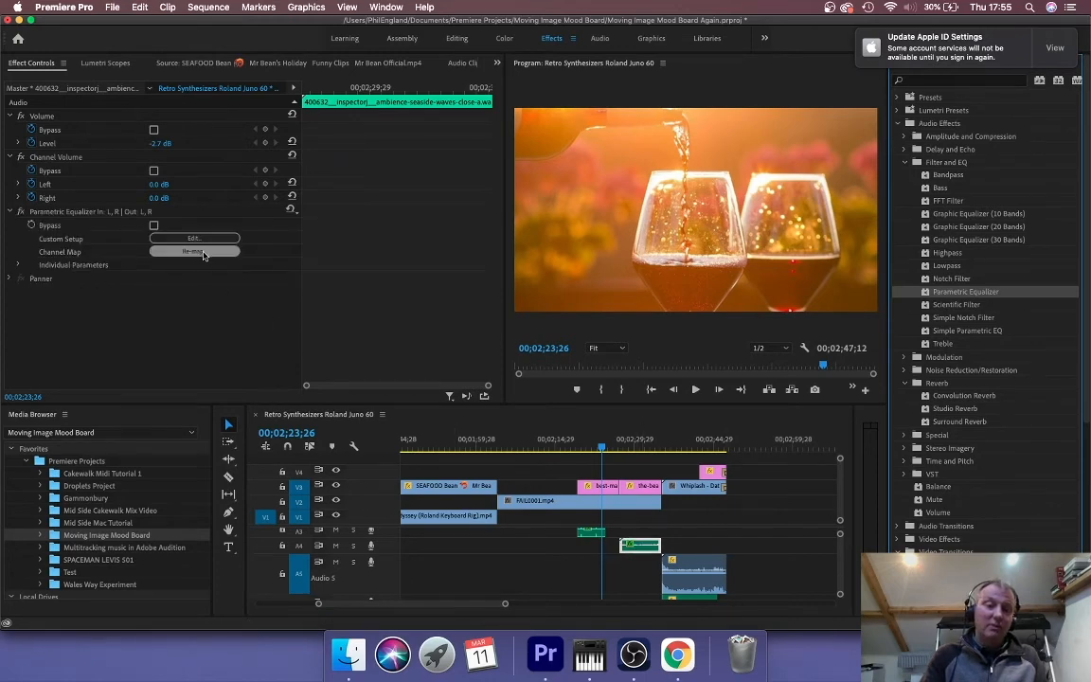
pyautogui.click(194, 238)
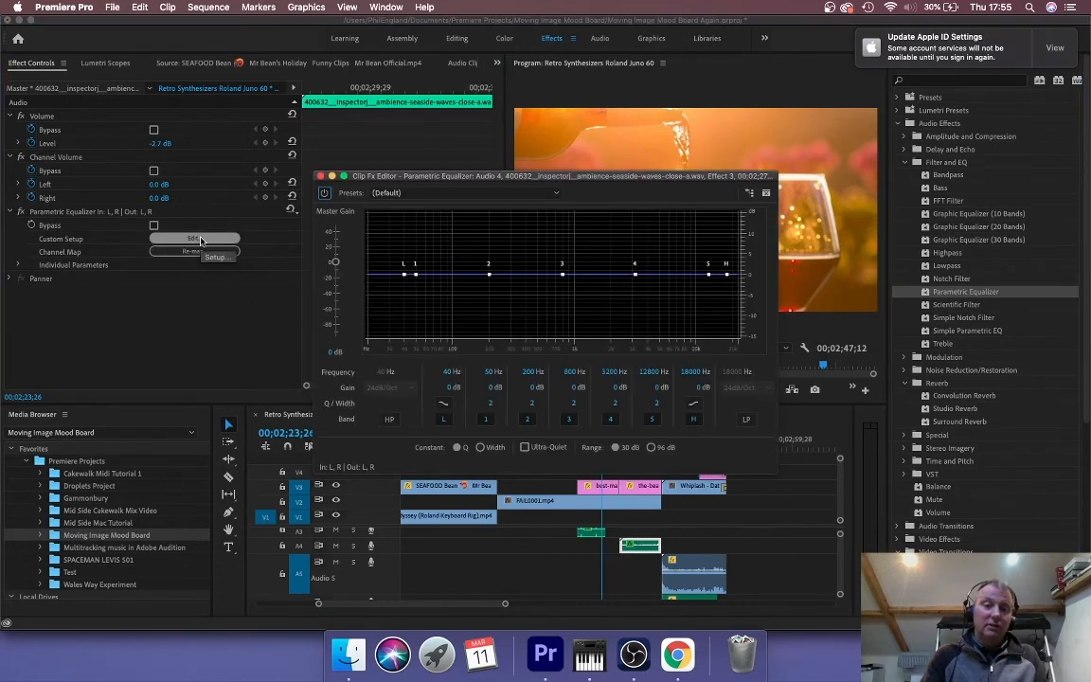
pyautogui.moveTo(494, 274); pyautogui.dragTo(495, 336)
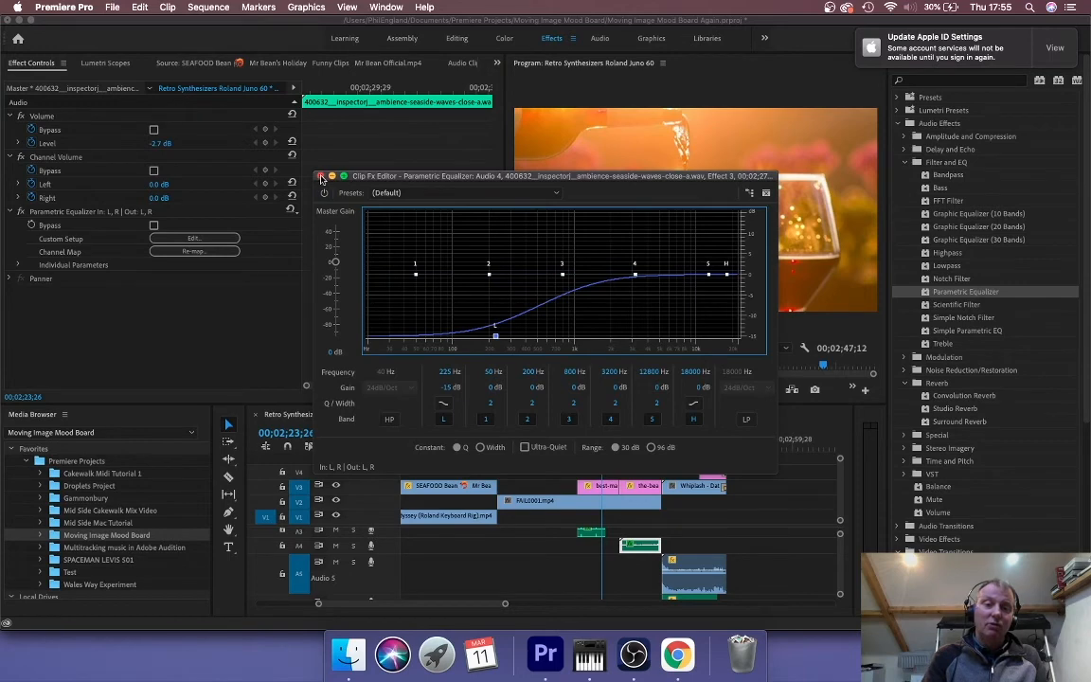
pyautogui.click(321, 176)
# Play back from the start of the wine-glasses still through to the ending to check the processed audio
pyautogui.moveTo(601, 448); pyautogui.dragTo(579, 449)
pyautogui.press('space')
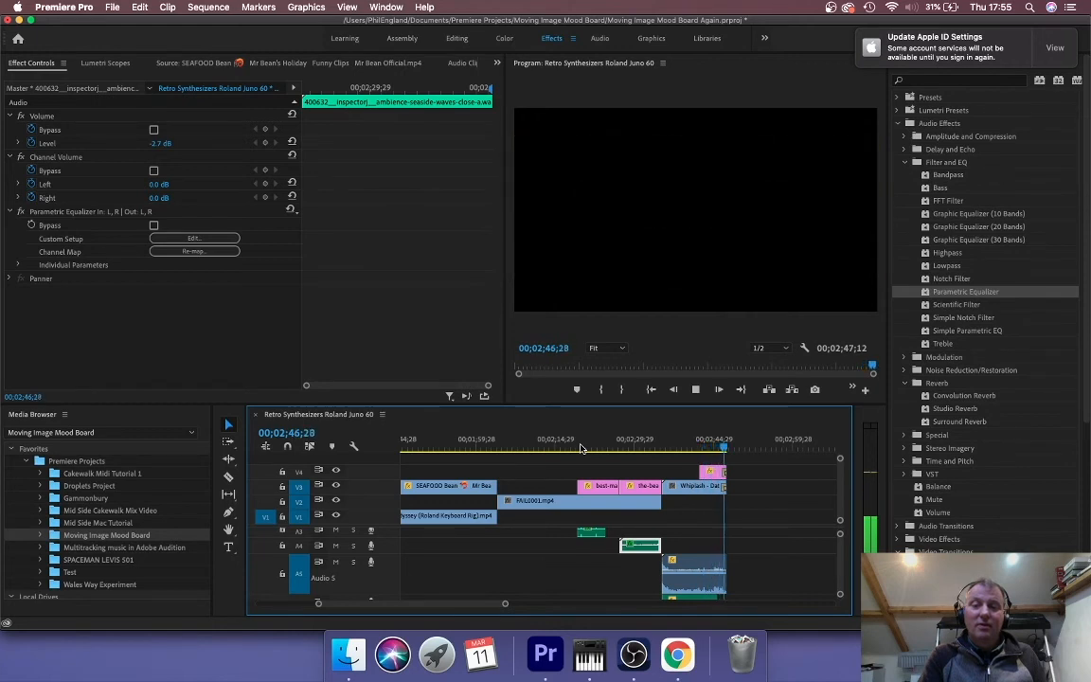
pyautogui.press('space')
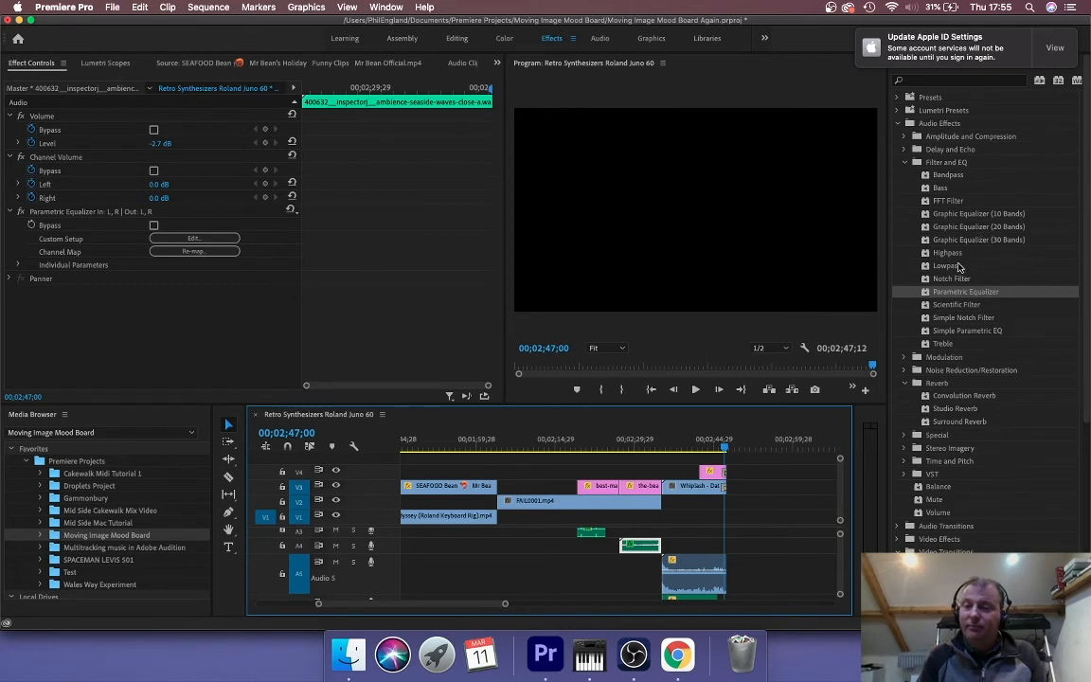
# Apply the Dynamics effect from Amplitude and Compression to the Whiplash clip's audio on Audio 5
pyautogui.click(905, 164)
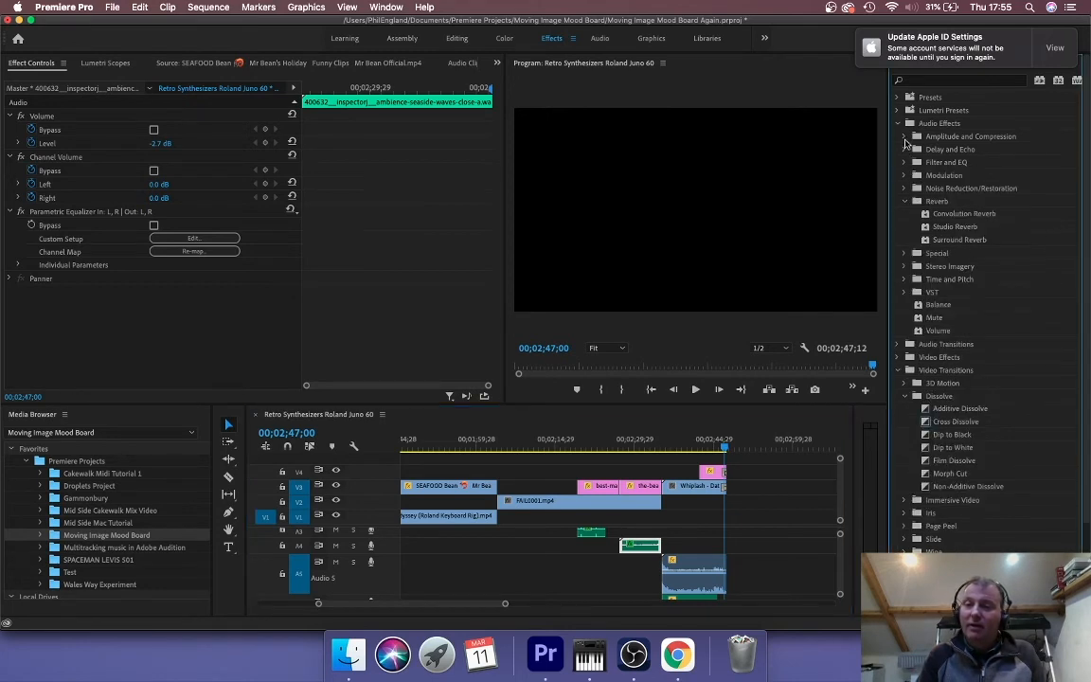
pyautogui.click(904, 139)
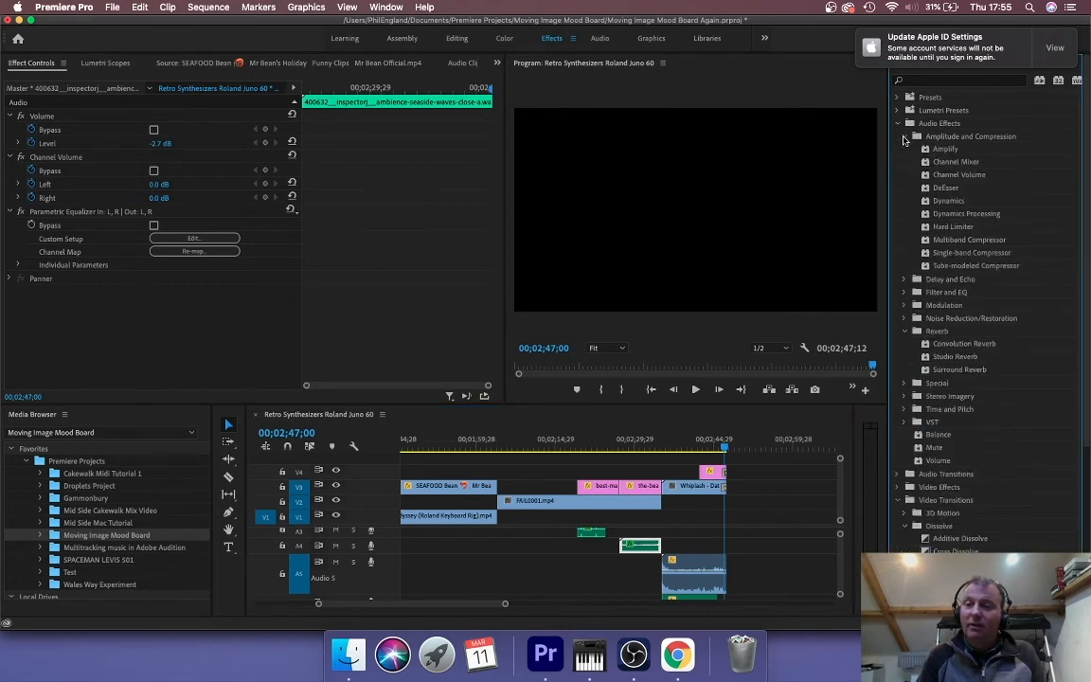
pyautogui.click(942, 202)
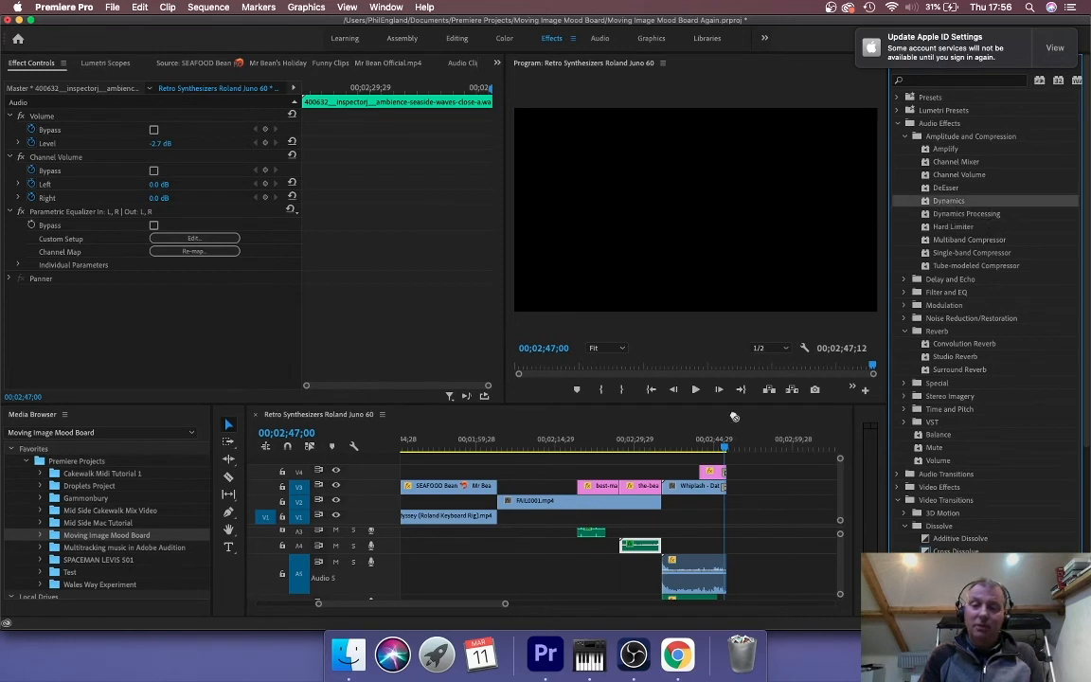
pyautogui.moveTo(734, 417); pyautogui.dragTo(687, 580)
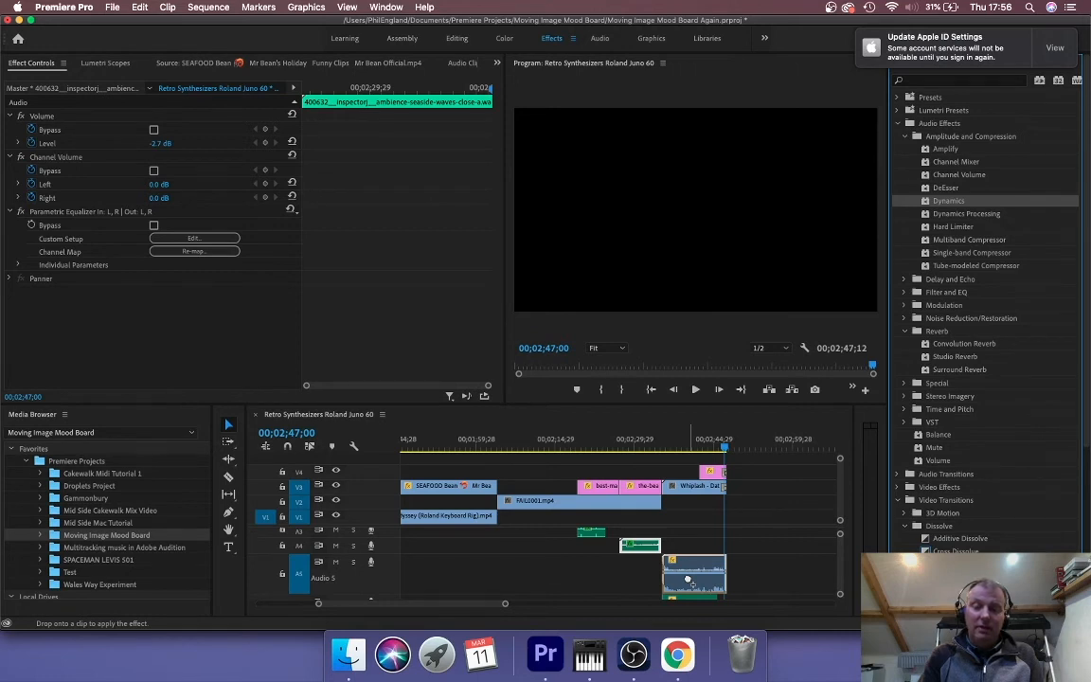
pyautogui.moveTo(688, 580); pyautogui.dragTo(688, 580)
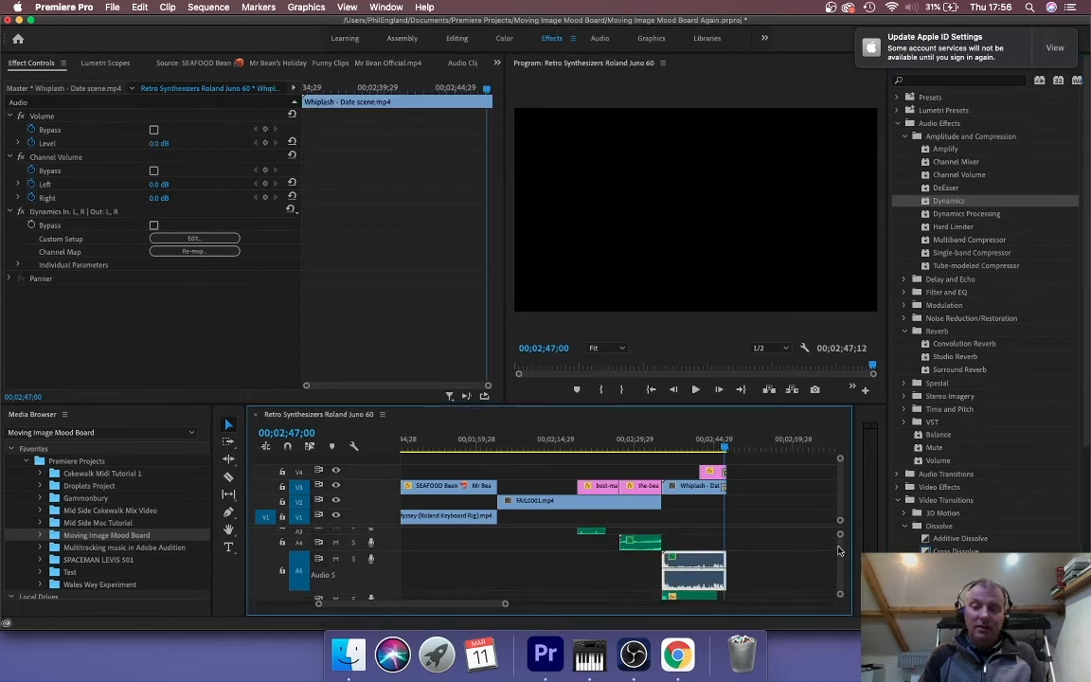
pyautogui.scroll(-3, 838, 550)
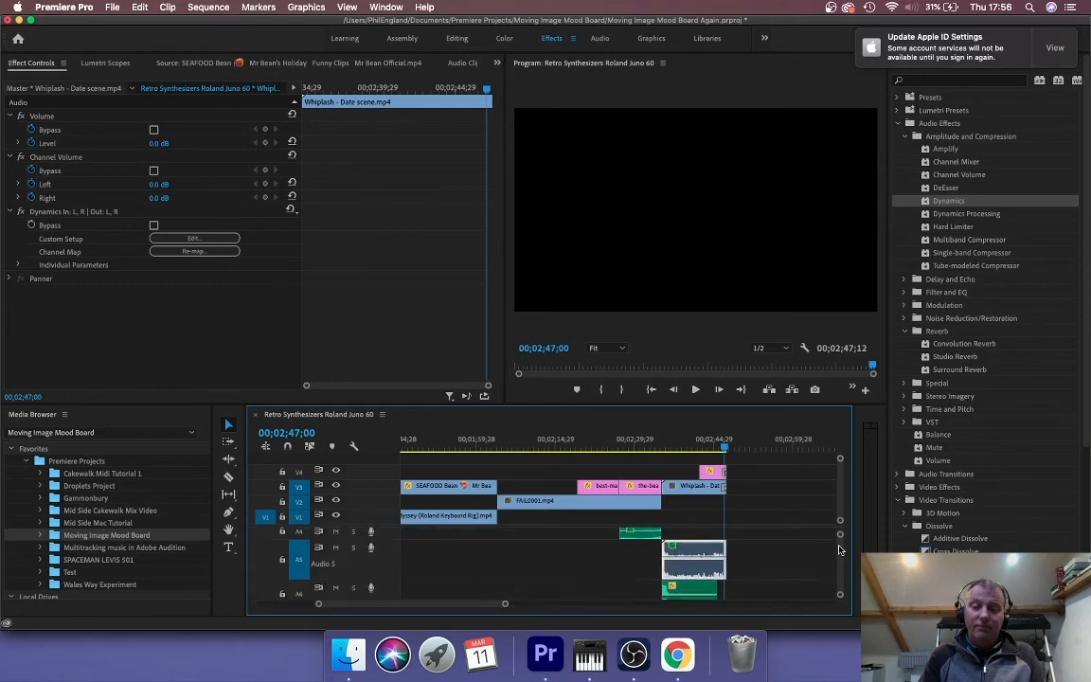
# Compress the Whiplash clip with its Dynamics effect at a -34.9 dB threshold and ratio of 3, and play the clip from its beginning
pyautogui.scroll(1, 838, 550)
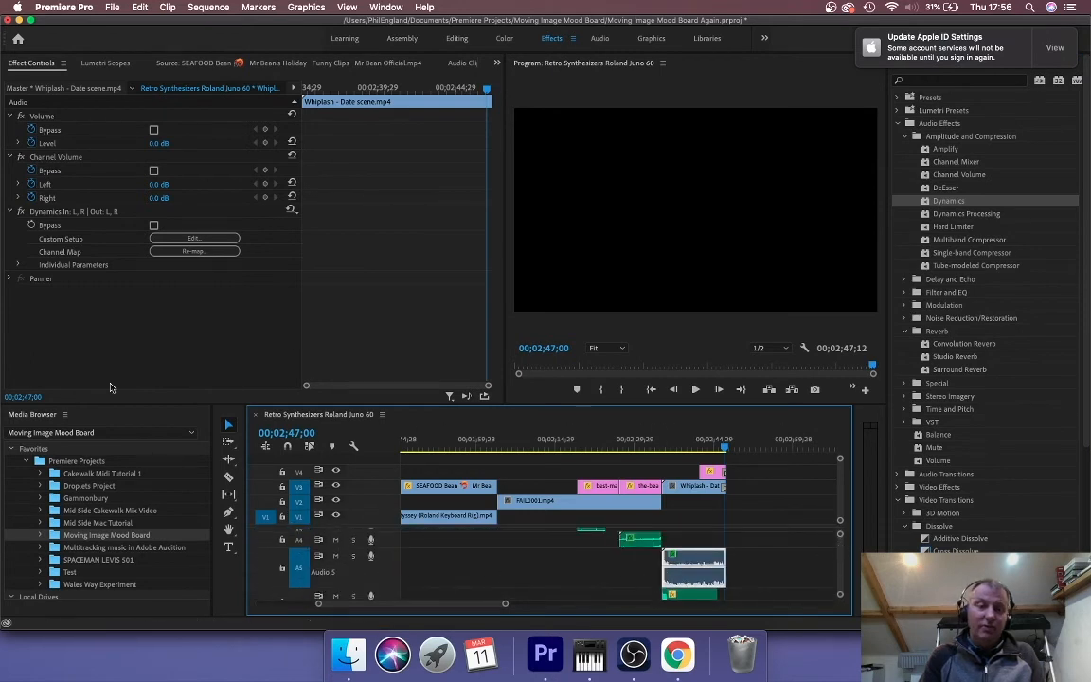
pyautogui.click(195, 238)
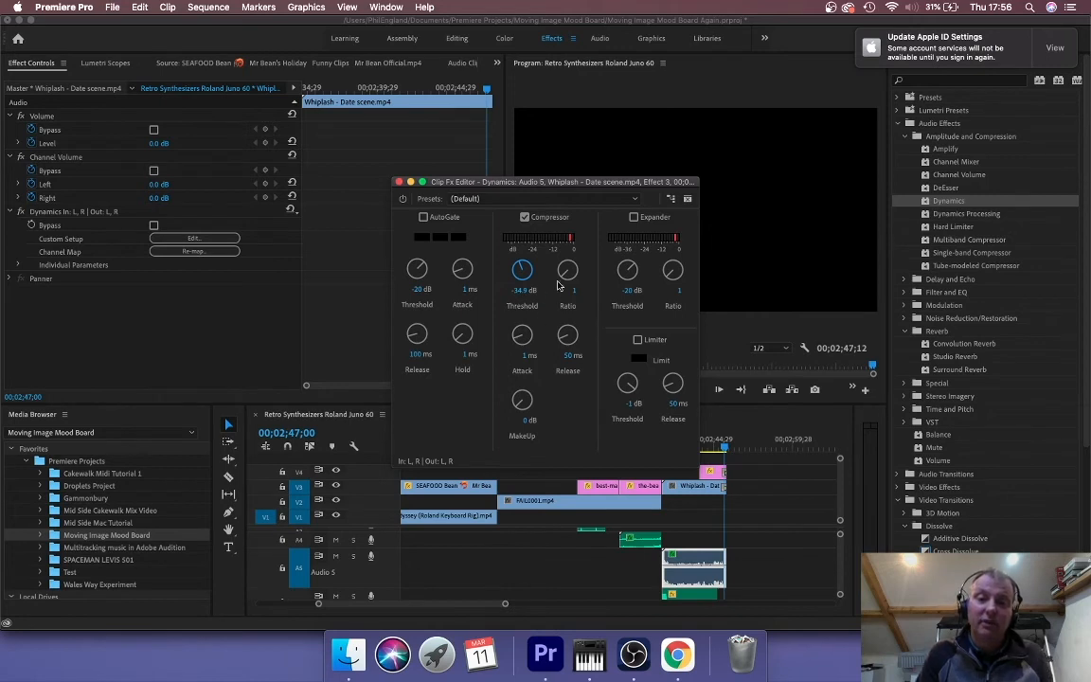
pyautogui.moveTo(566, 275); pyautogui.dragTo(549, 238)
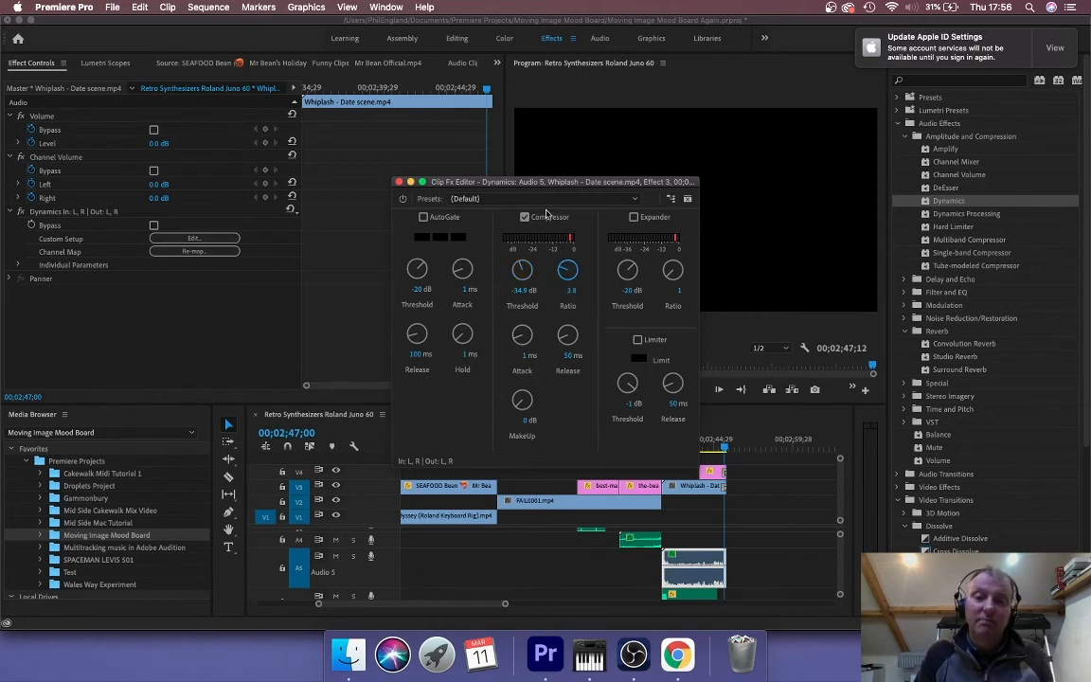
pyautogui.click(703, 451)
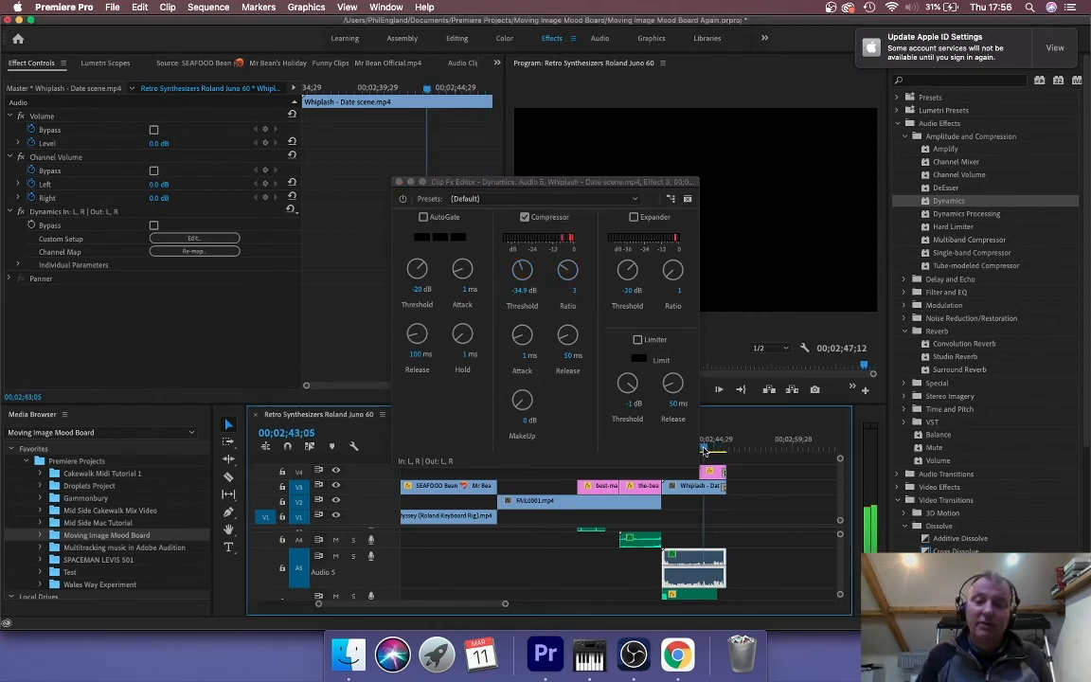
pyautogui.moveTo(703, 451); pyautogui.dragTo(669, 455)
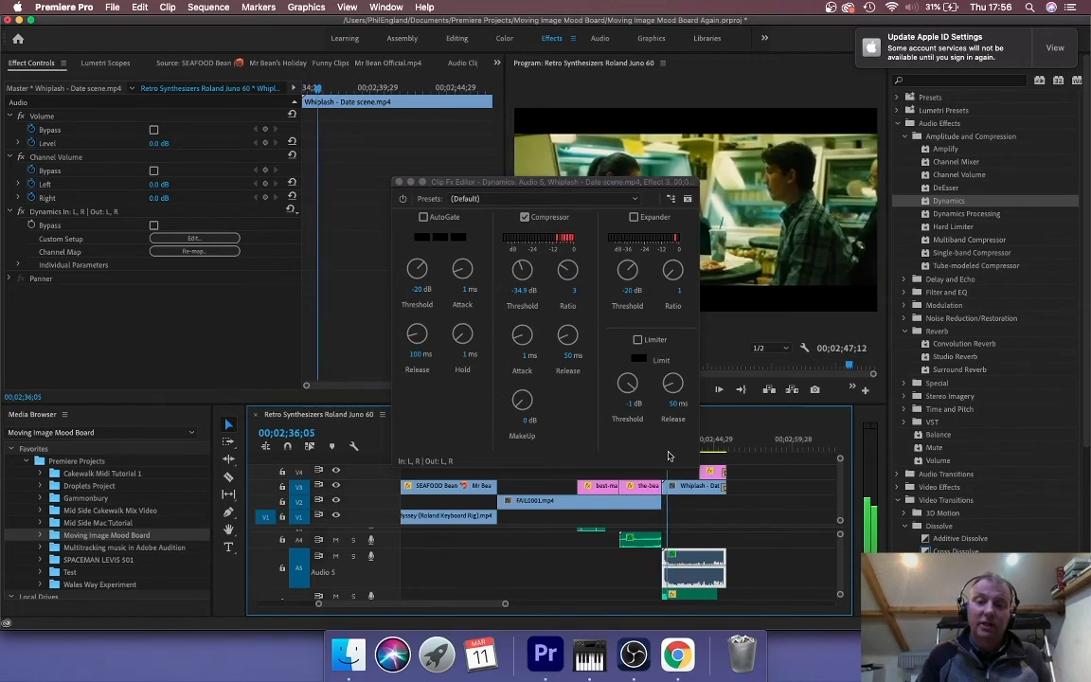
pyautogui.press('space')
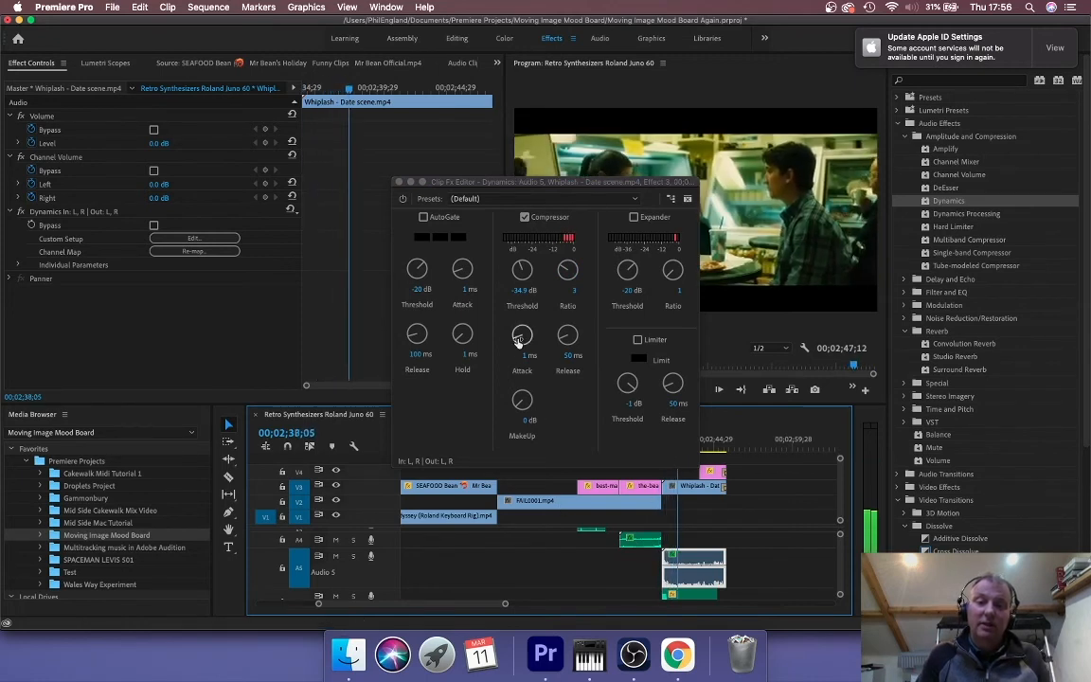
# Set the compressor's makeup gain to 14.9 dB and its attack to 3.5 ms, replaying the Whiplash clip to judge the sound
pyautogui.moveTo(518, 341); pyautogui.dragTo(516, 309)
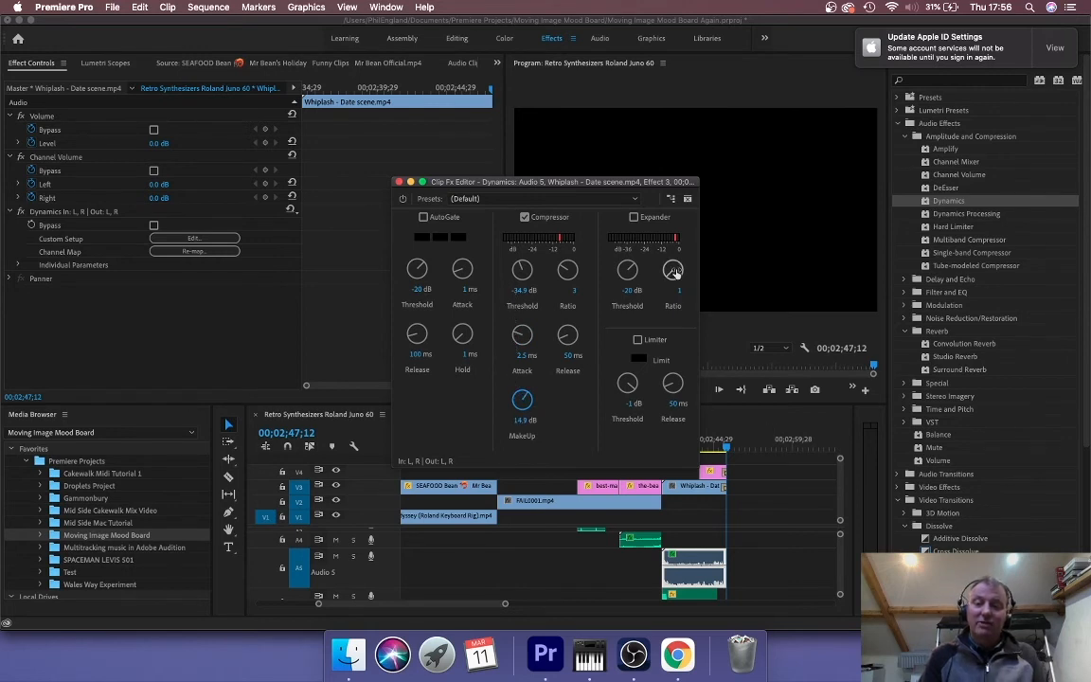
pyautogui.moveTo(727, 447); pyautogui.dragTo(661, 457)
pyautogui.press('space')
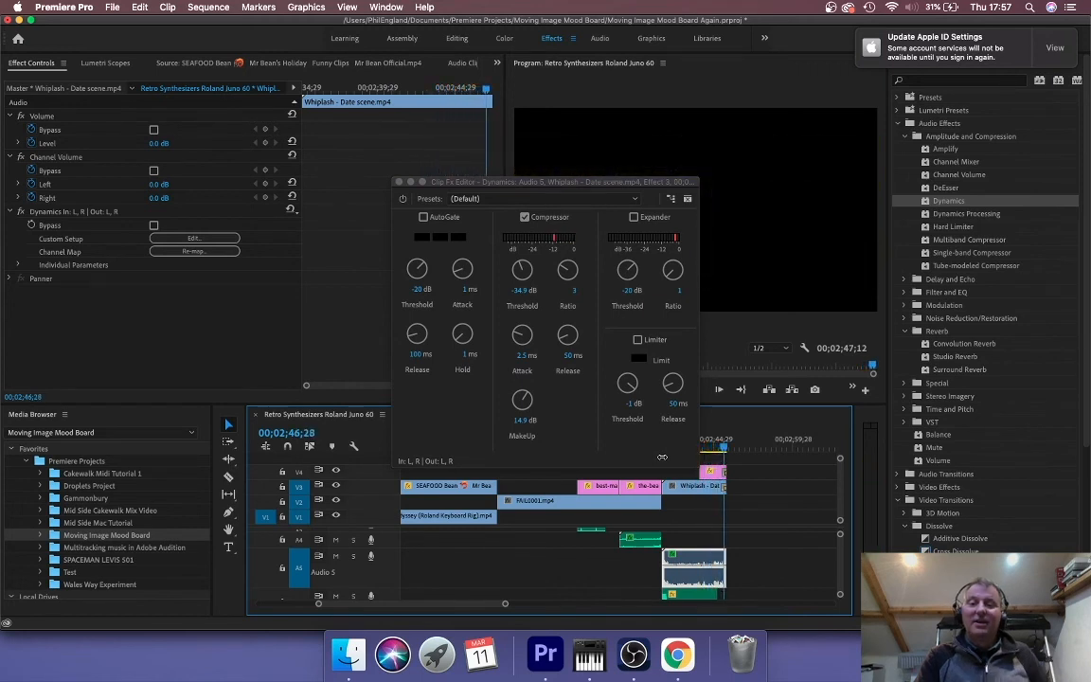
pyautogui.click(521, 336)
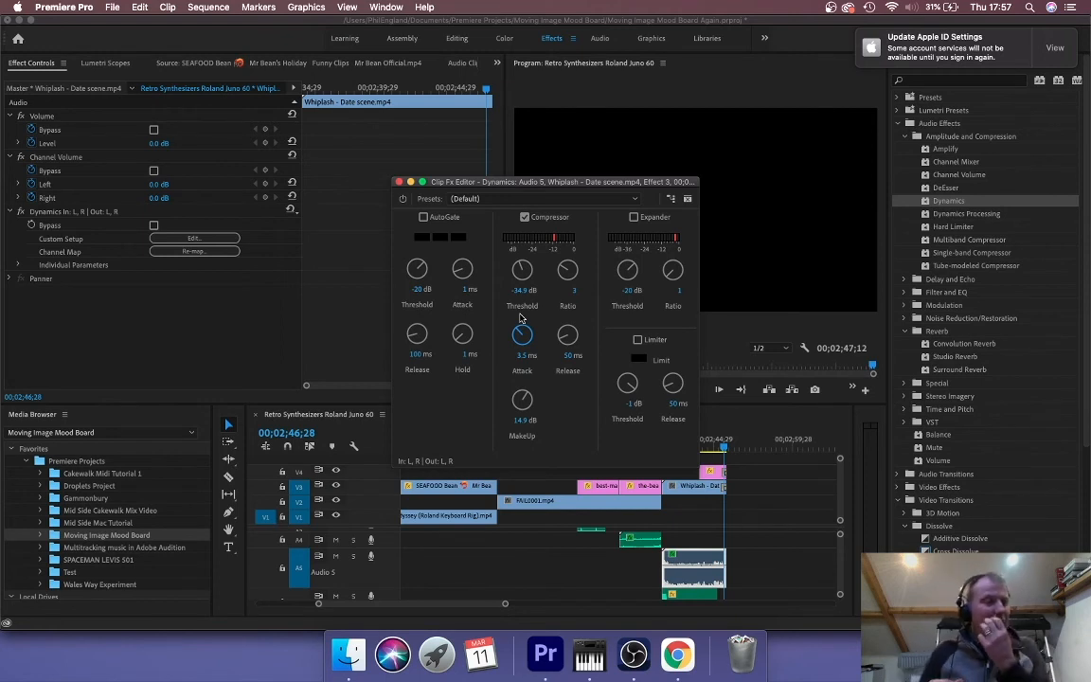
pyautogui.click(400, 182)
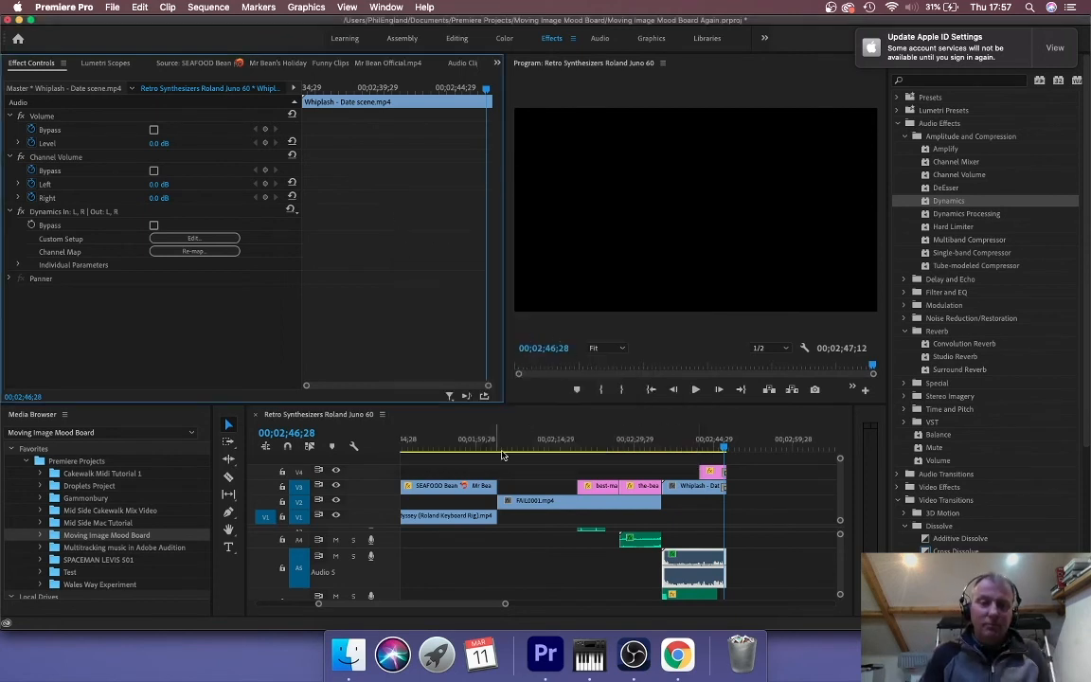
# In the Audio Track Mixer, rename the first three audio tracks Kebu, Dr Mix and Clink
pyautogui.click(505, 606)
pyautogui.moveTo(506, 606)
pyautogui.mouseDown()
pyautogui.moveTo(454, 604)
pyautogui.moveTo(501, 604)
pyautogui.mouseUp()
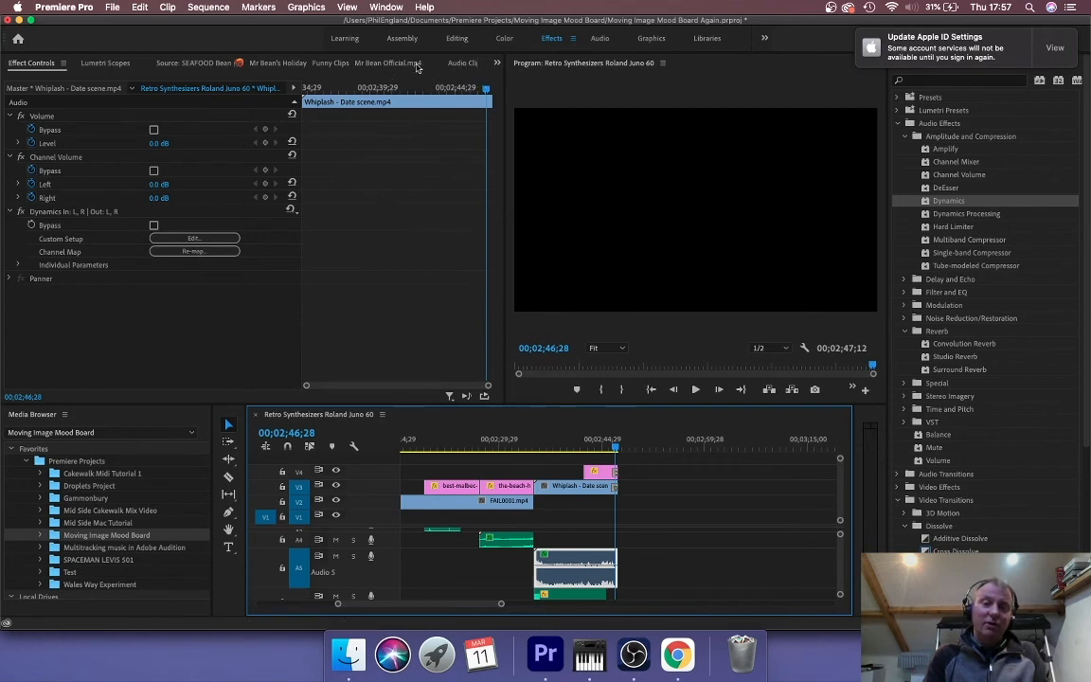
pyautogui.scroll(-7, 414, 64)
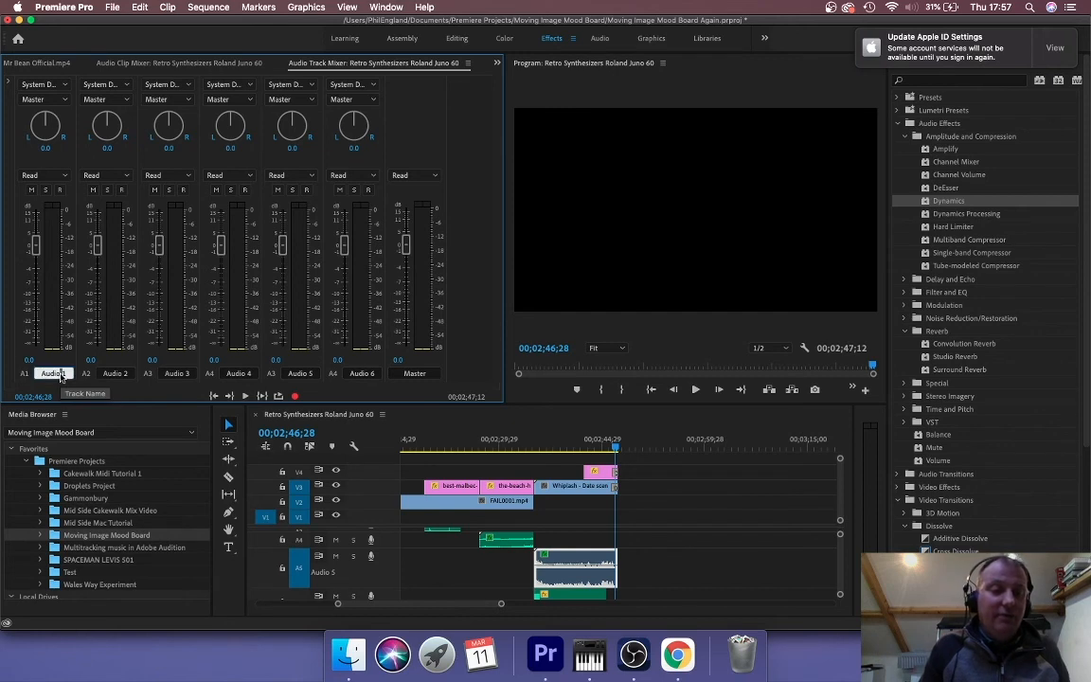
pyautogui.write('Kebu')
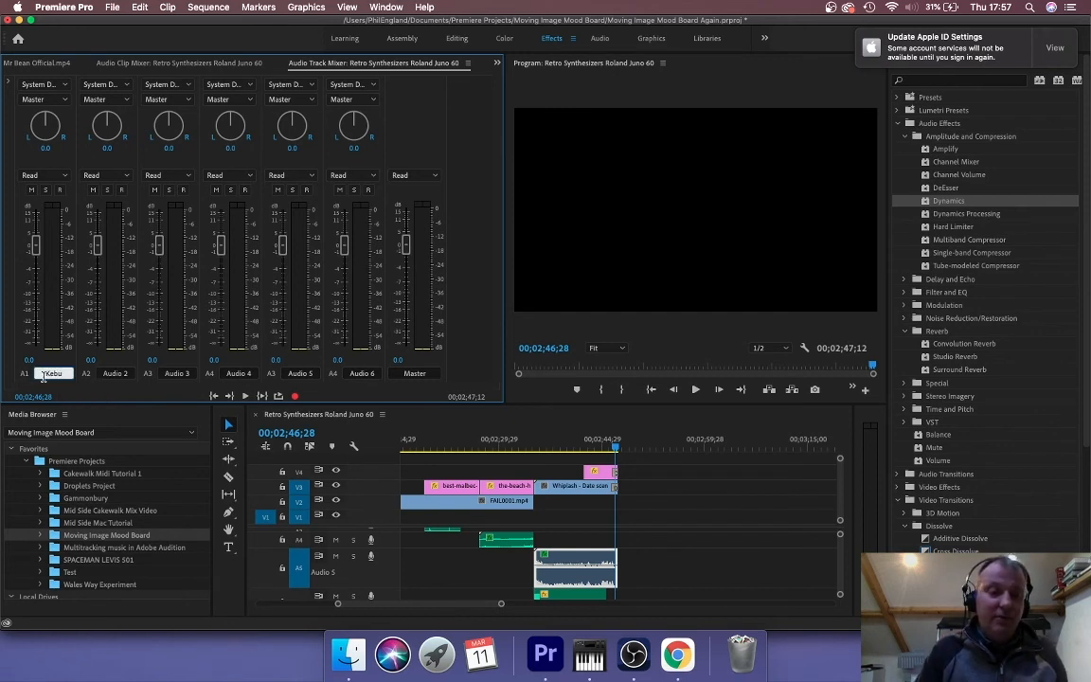
pyautogui.click(110, 376)
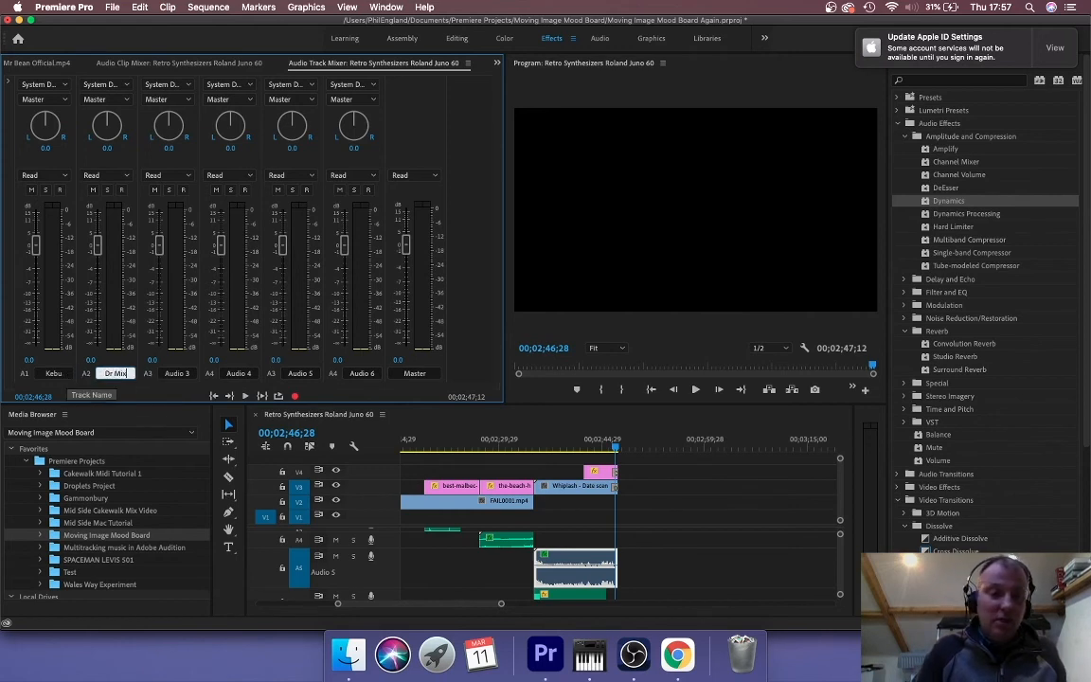
pyautogui.click(180, 374)
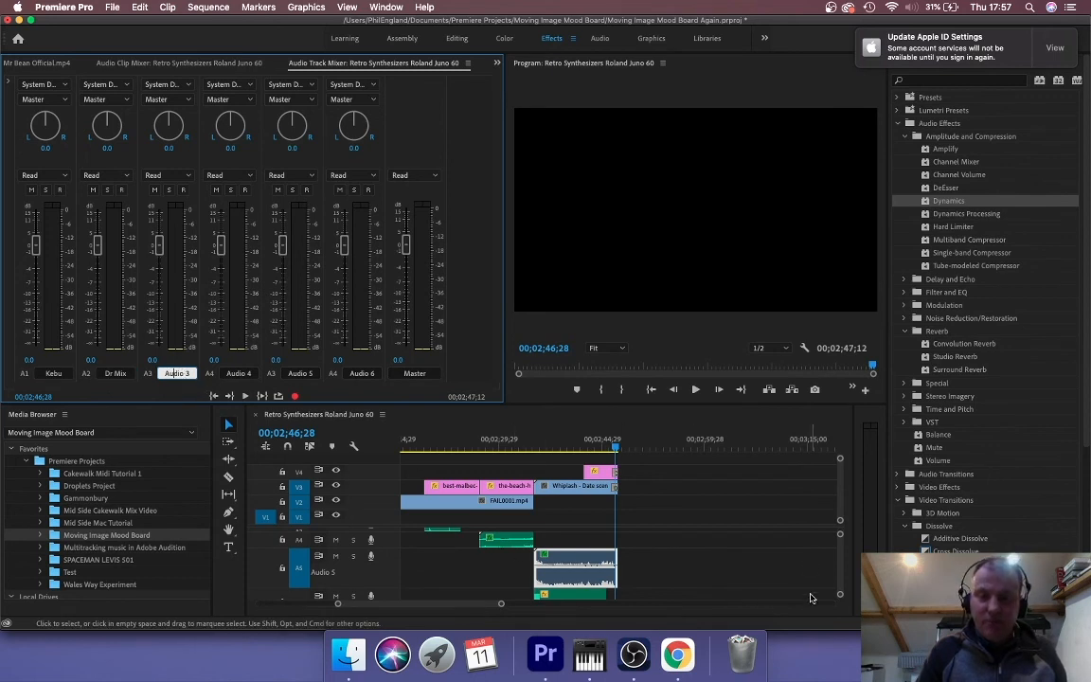
pyautogui.moveTo(187, 372); pyautogui.dragTo(138, 378)
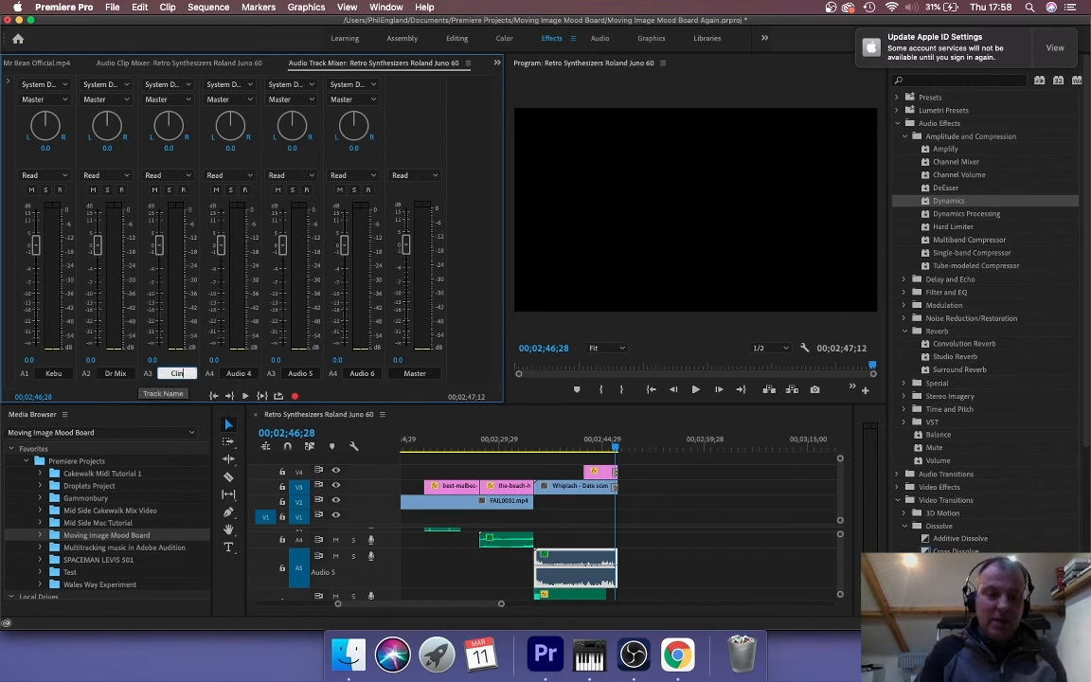
pyautogui.write('Clink')
# Rename audio tracks 4, 5 and 6 as Sea, Whiplash and Record Scratch
pyautogui.click(229, 375)
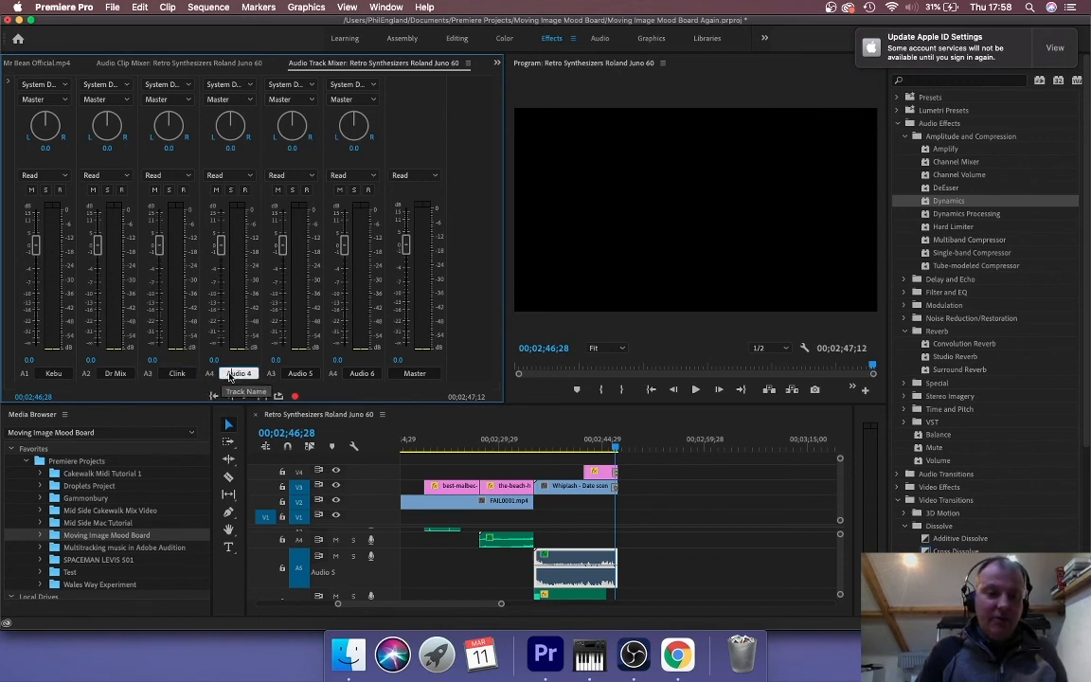
pyautogui.write('Sea')
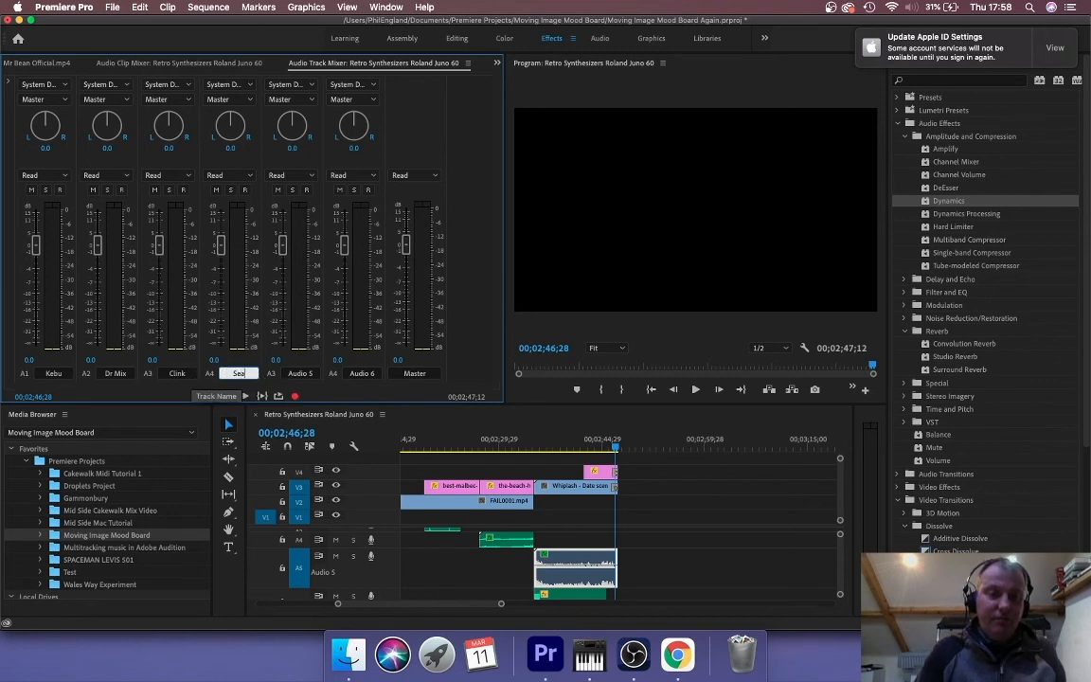
pyautogui.click(300, 374)
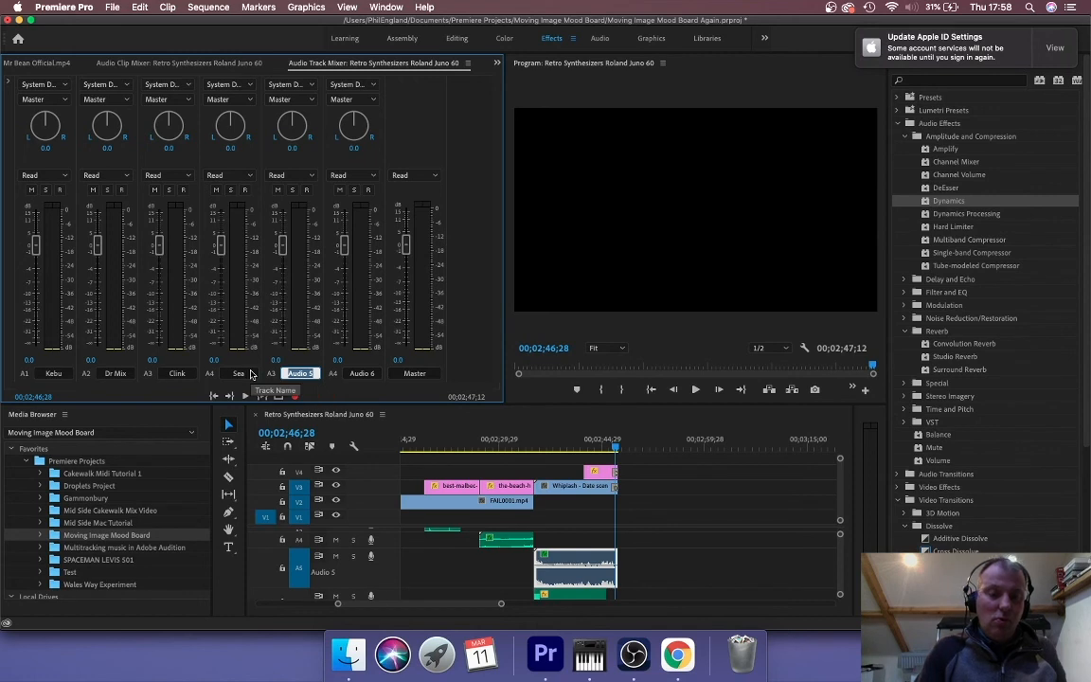
pyautogui.write('Whiplash')
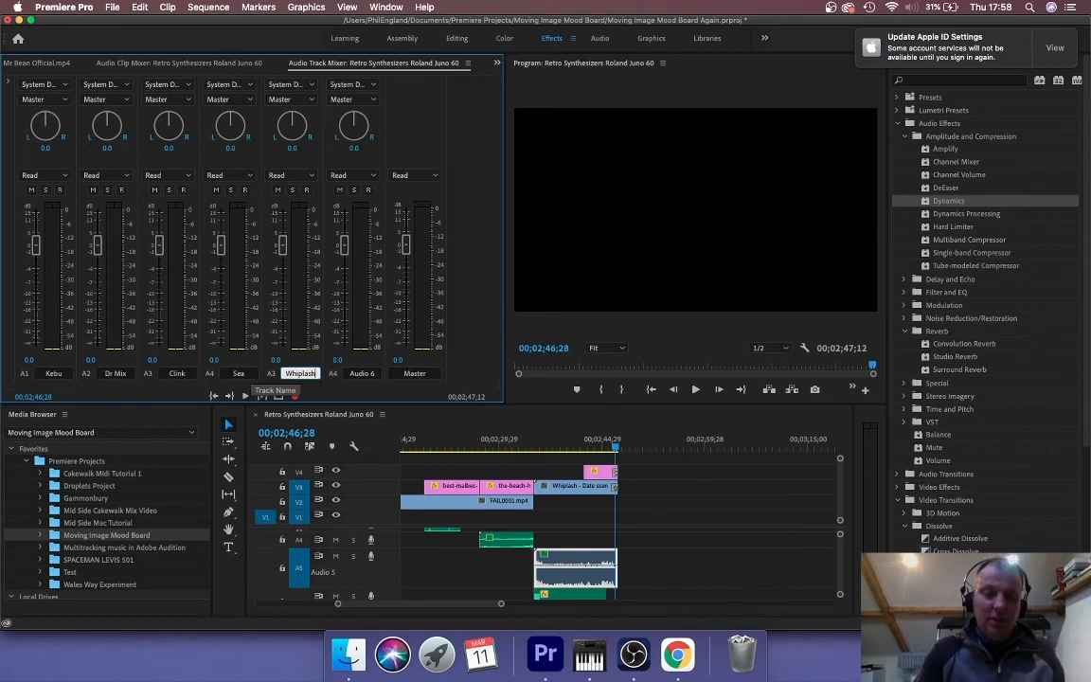
pyautogui.click(361, 374)
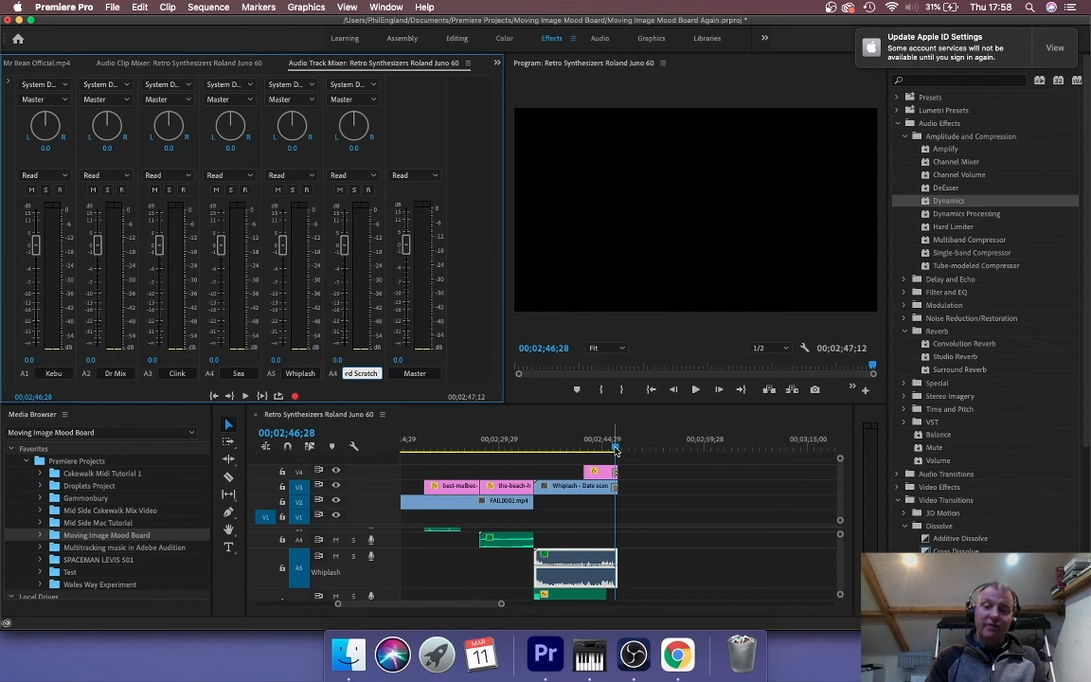
pyautogui.rightClick(615, 450)
pyautogui.click(407, 479)
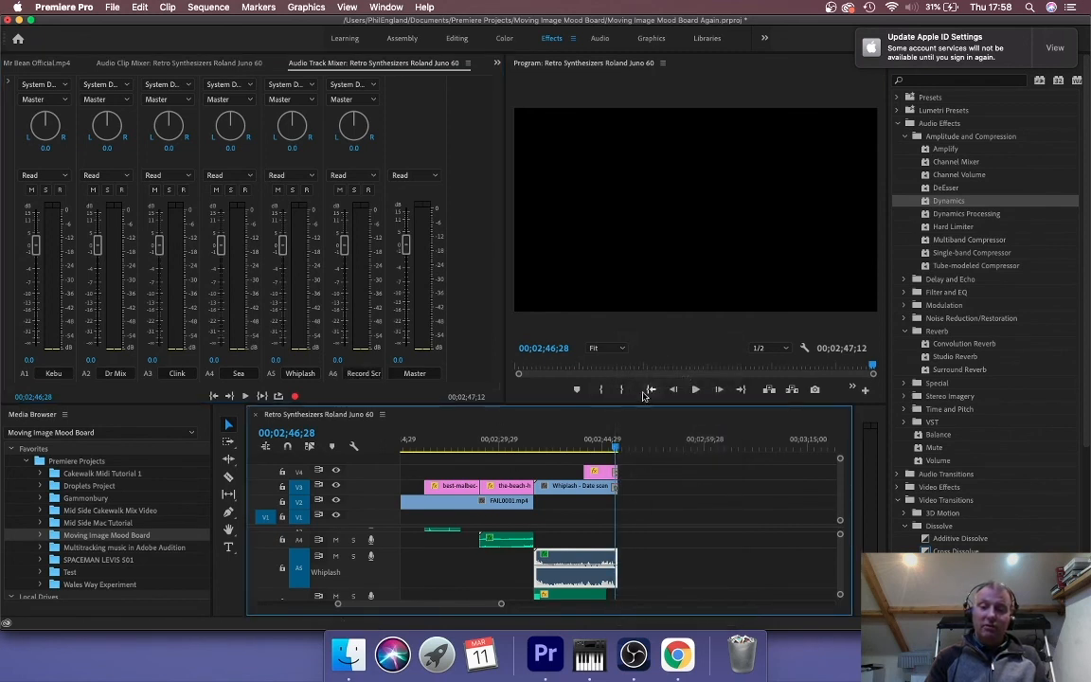
# Play the sequence's opening and the Retro Synthesizers section to check the Kebu and Dr Mix track levels in the mixer
pyautogui.click(649, 390)
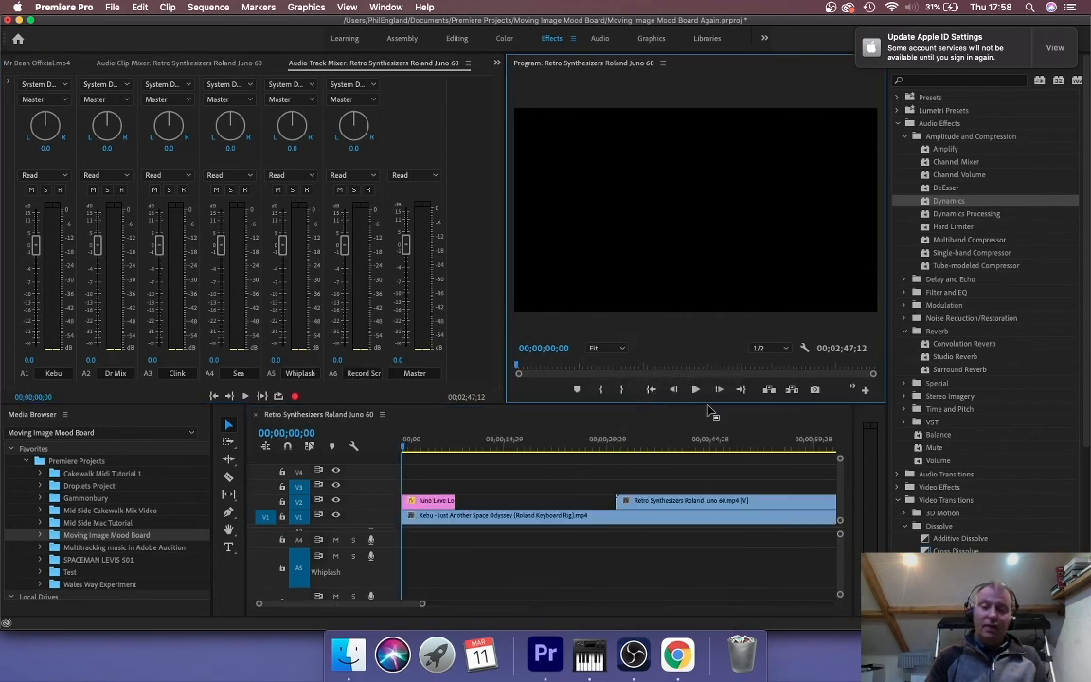
pyautogui.click(697, 390)
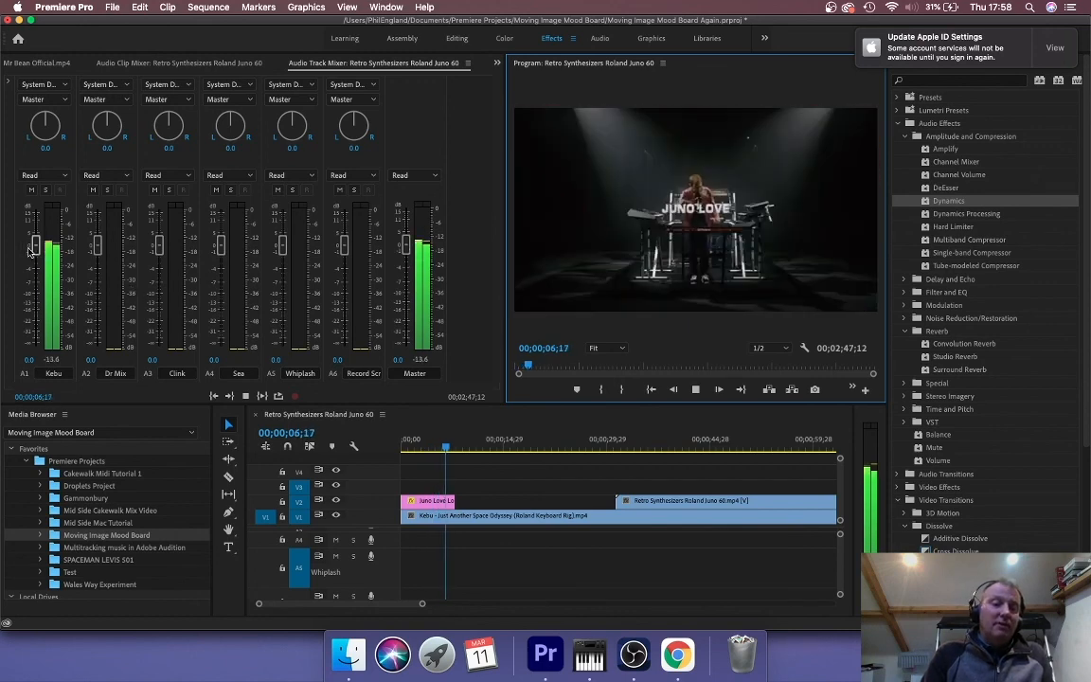
pyautogui.moveTo(500, 445); pyautogui.dragTo(637, 450)
pyautogui.click(694, 389)
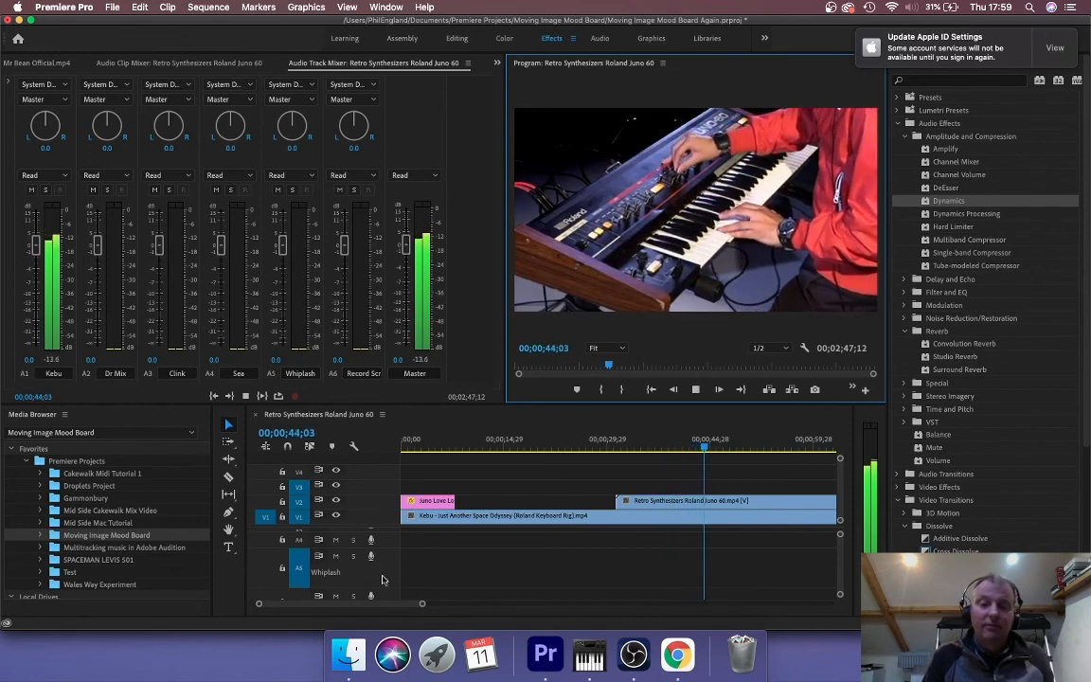
pyautogui.moveTo(421, 605); pyautogui.dragTo(445, 611)
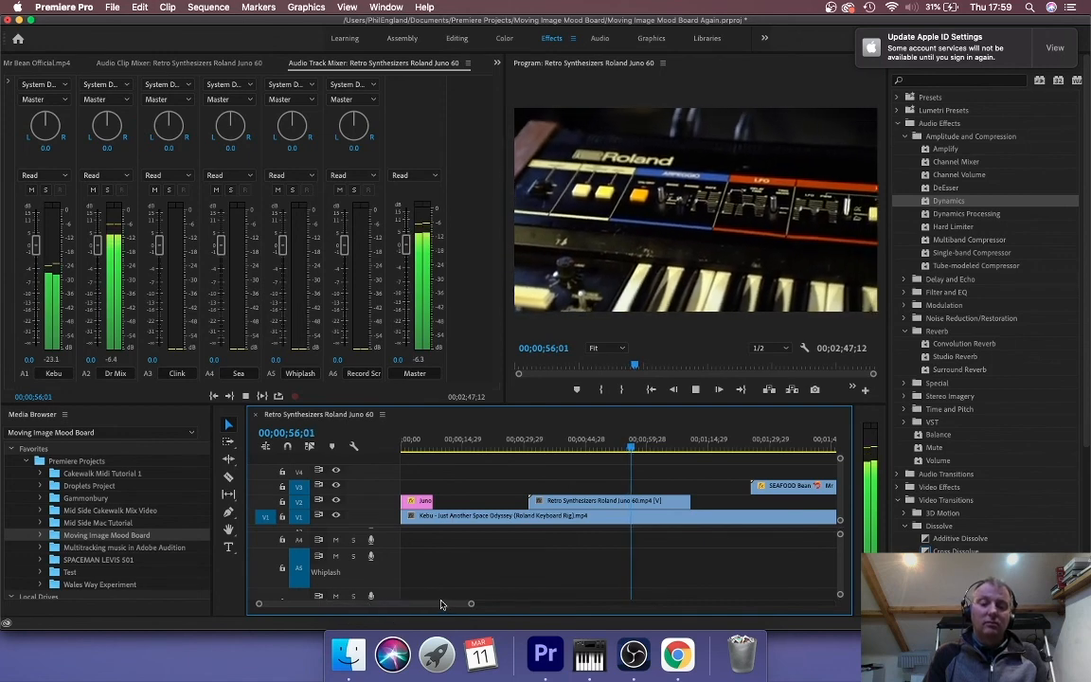
pyautogui.hscroll(2, 450, 607)
pyautogui.moveTo(451, 604); pyautogui.dragTo(470, 605)
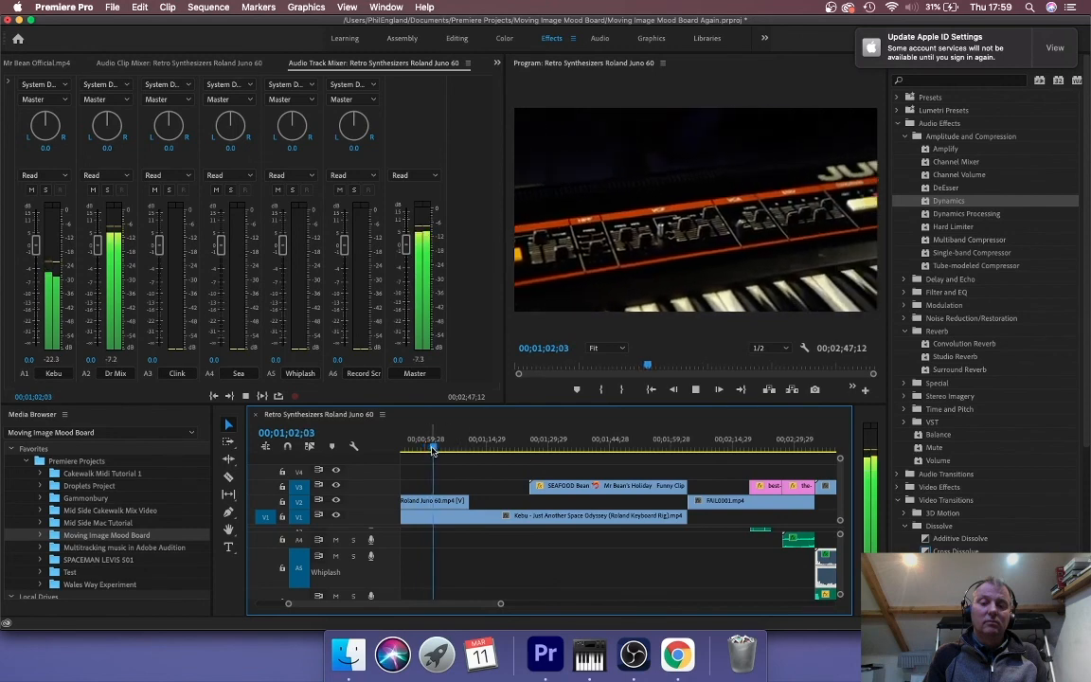
pyautogui.press('space')
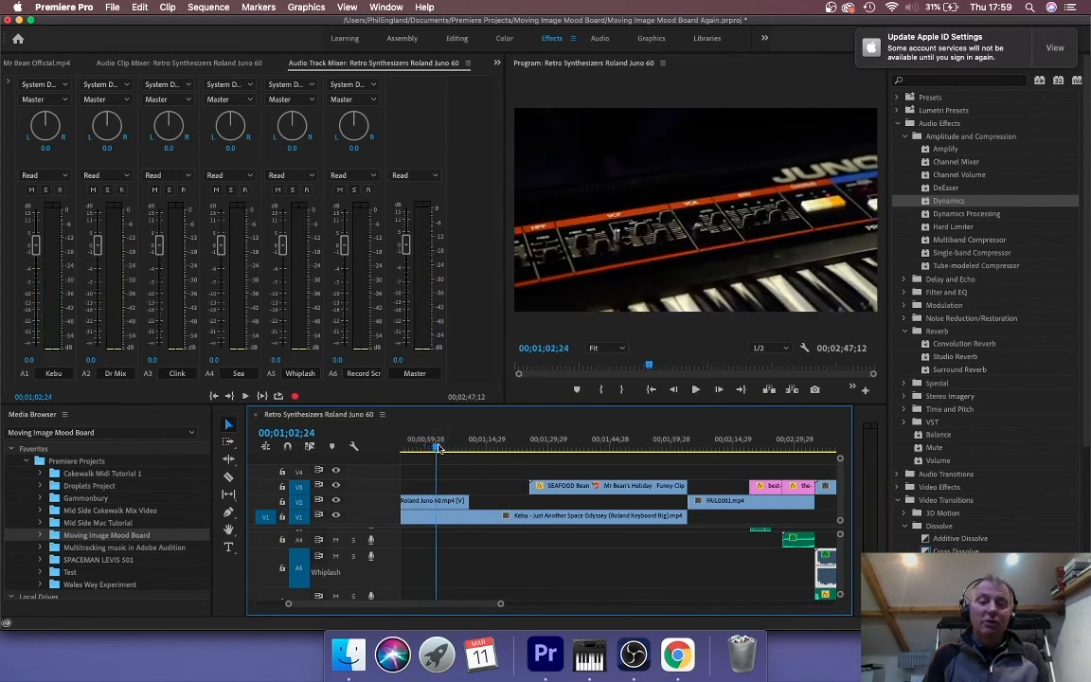
# During playback, pan Clink to -23.4 and Sea to 23.6, and set their volumes to -3.8 dB and 4.2 dB
pyautogui.moveTo(438, 449); pyautogui.dragTo(697, 445)
pyautogui.press('space')
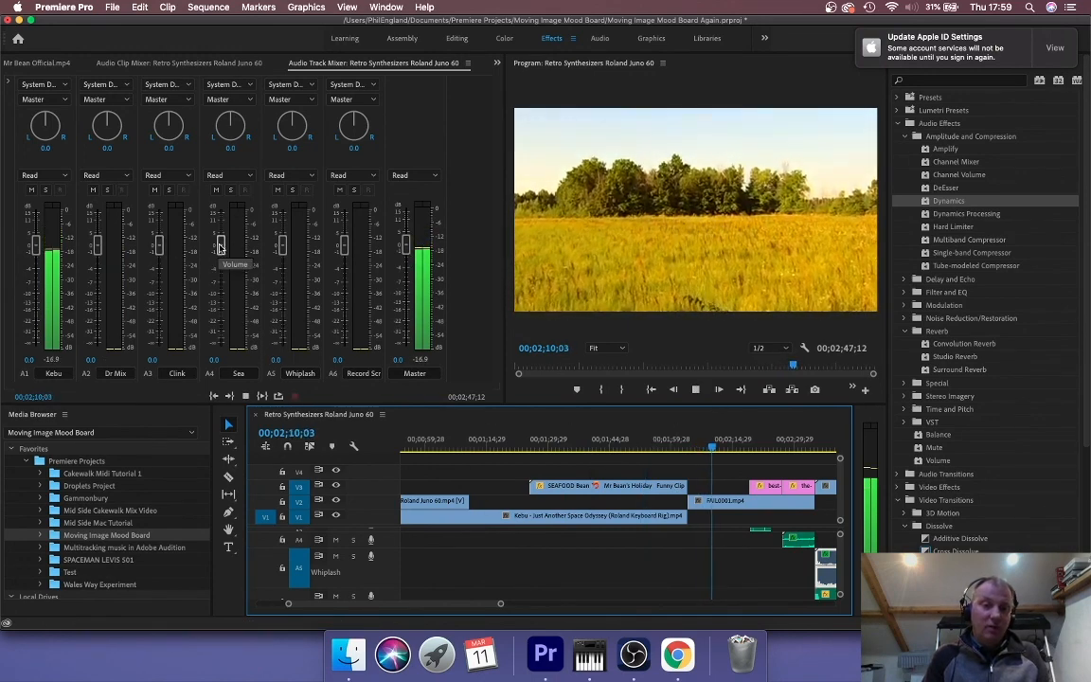
pyautogui.moveTo(168, 124); pyautogui.dragTo(239, 103)
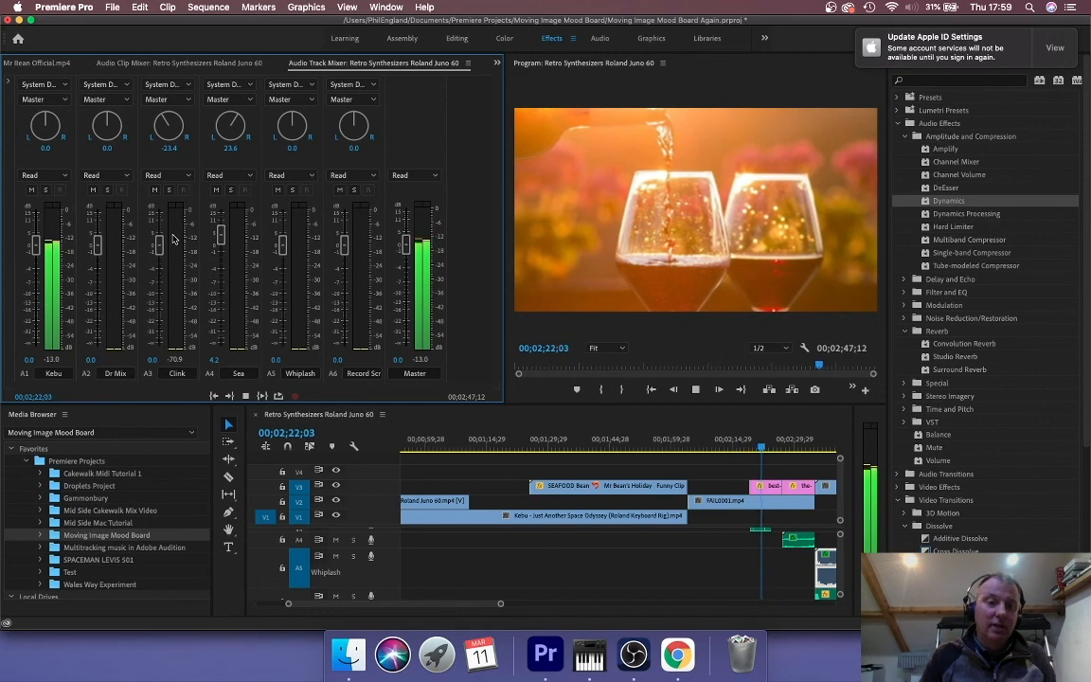
pyautogui.moveTo(159, 244); pyautogui.dragTo(159, 268)
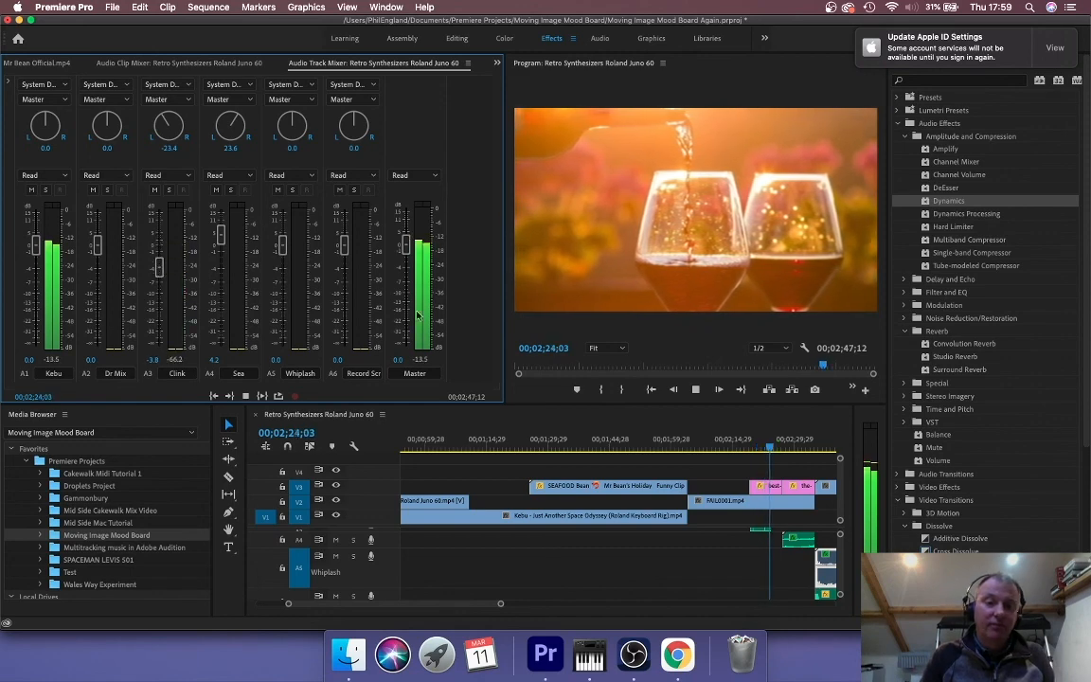
# Replay from just before the wine-glasses still and lower the Record Scratch track's volume to -3.0 dB
pyautogui.moveTo(770, 447); pyautogui.dragTo(742, 451)
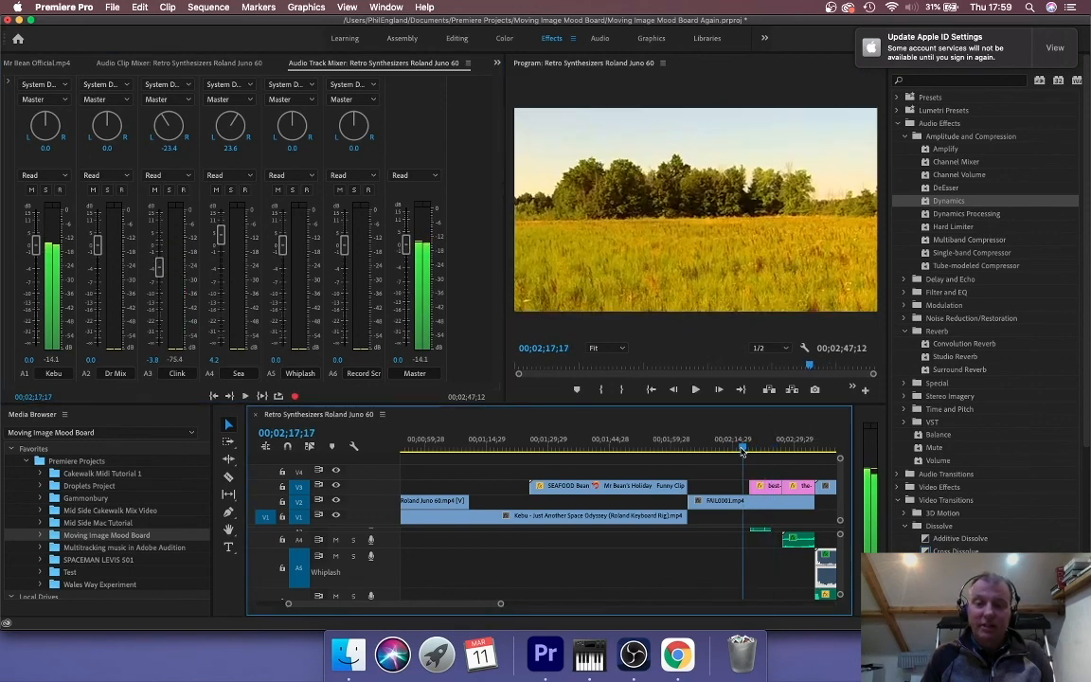
pyautogui.press('space')
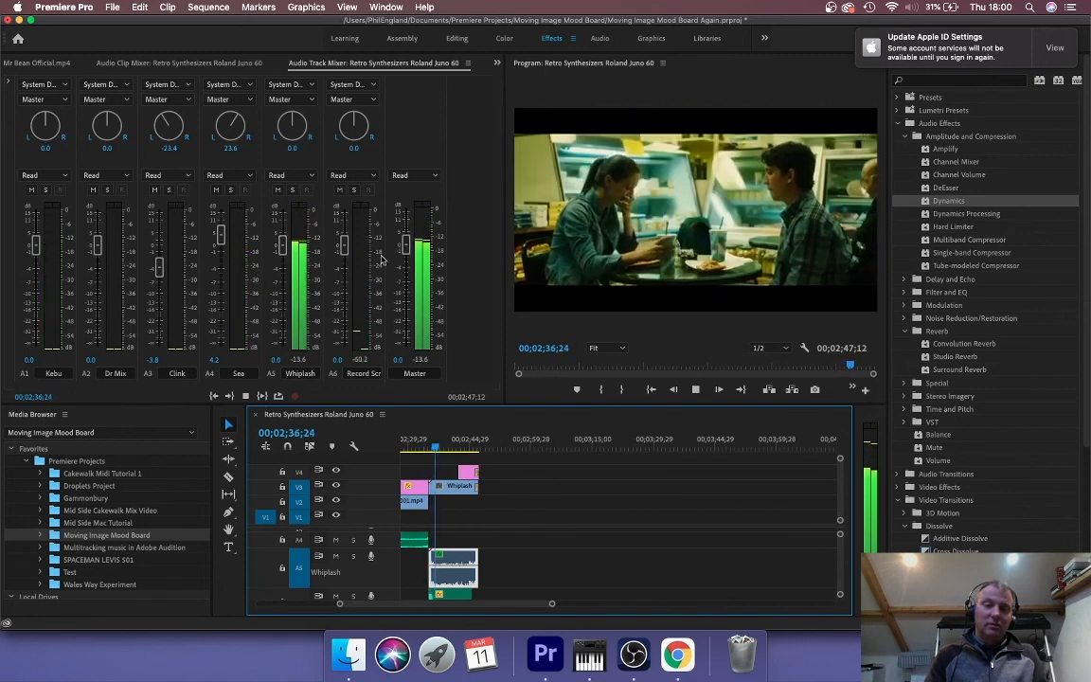
pyautogui.moveTo(344, 248); pyautogui.dragTo(345, 266)
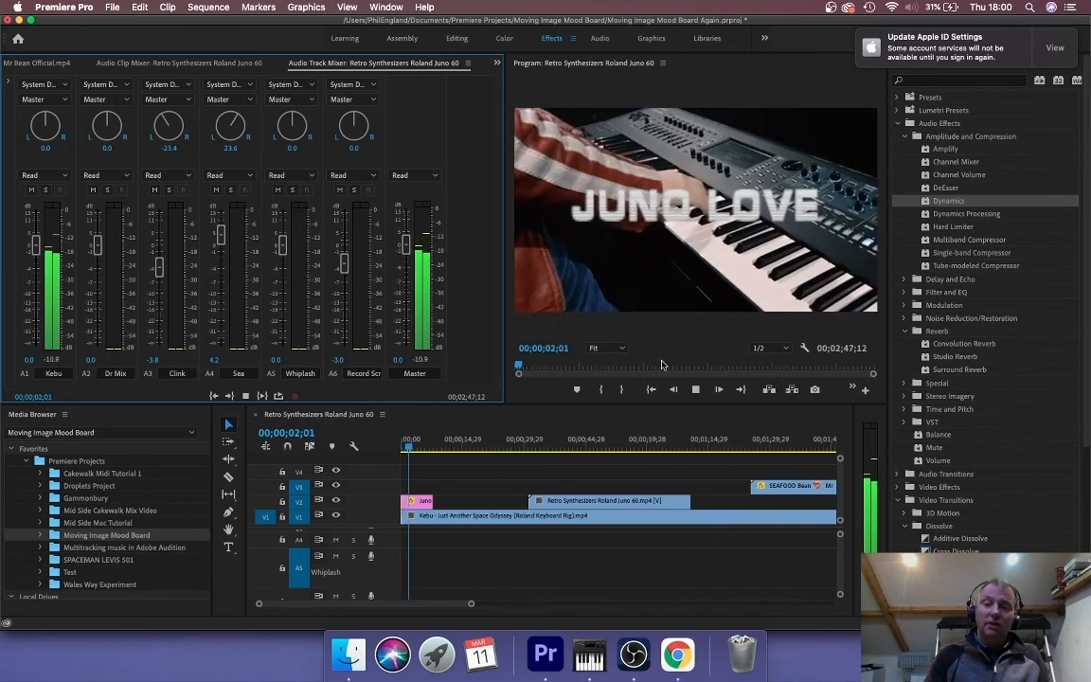
pyautogui.click(696, 389)
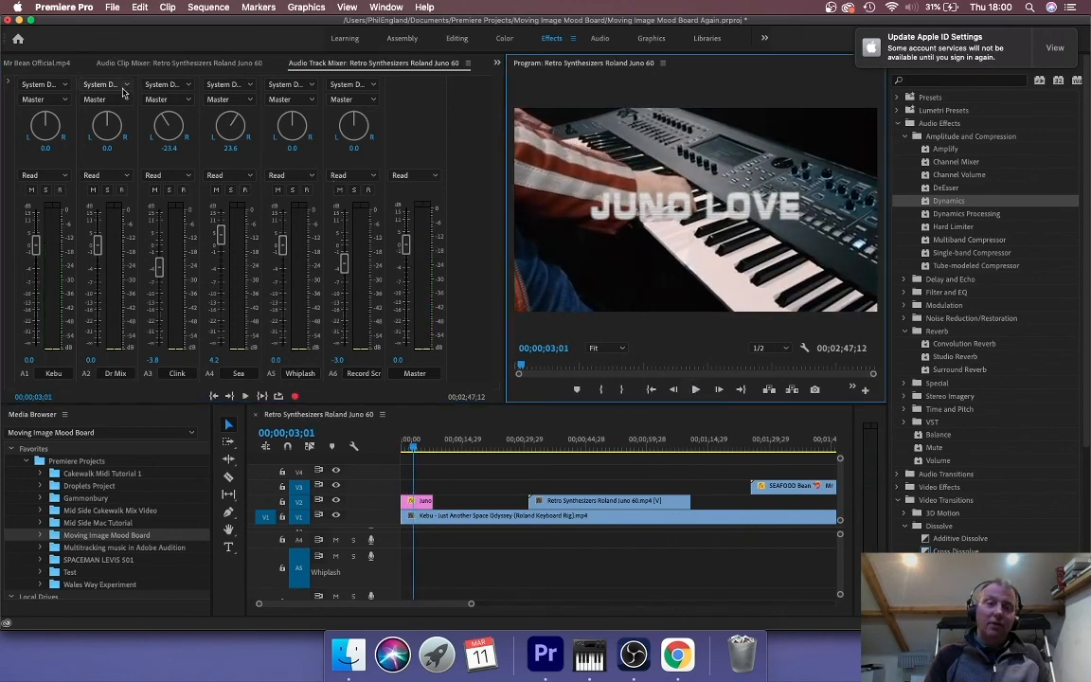
# Export the sequence as H.264 video with the Match Source - High bitrate preset to Retro Synthesizers Roland Juno 60.mp4
pyautogui.click(112, 8)
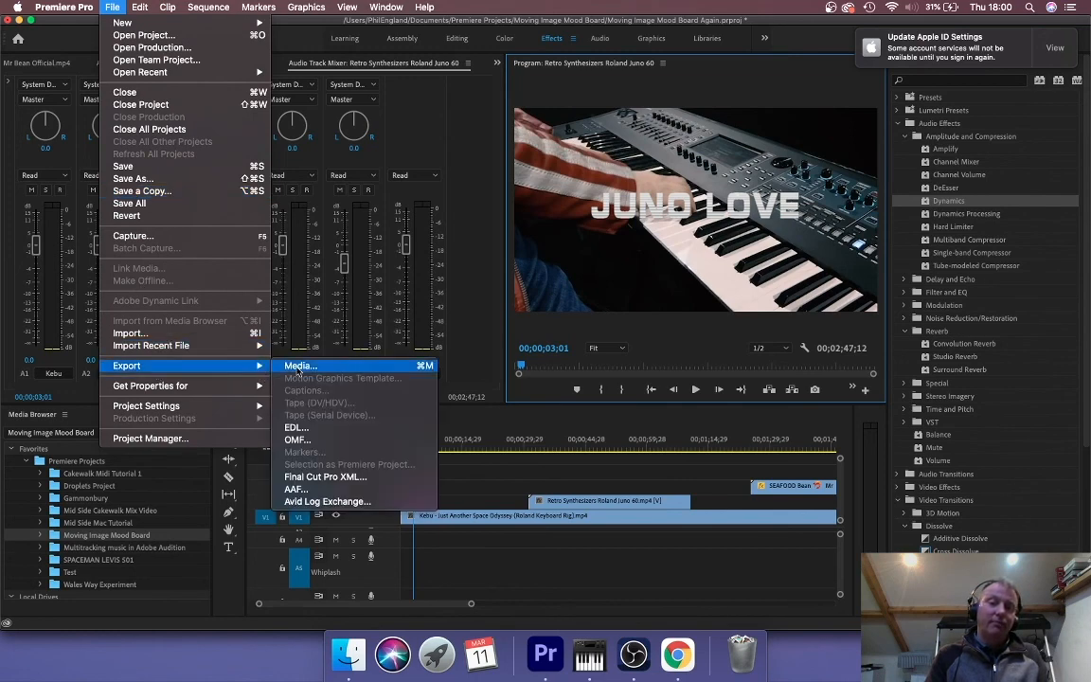
pyautogui.click(294, 365)
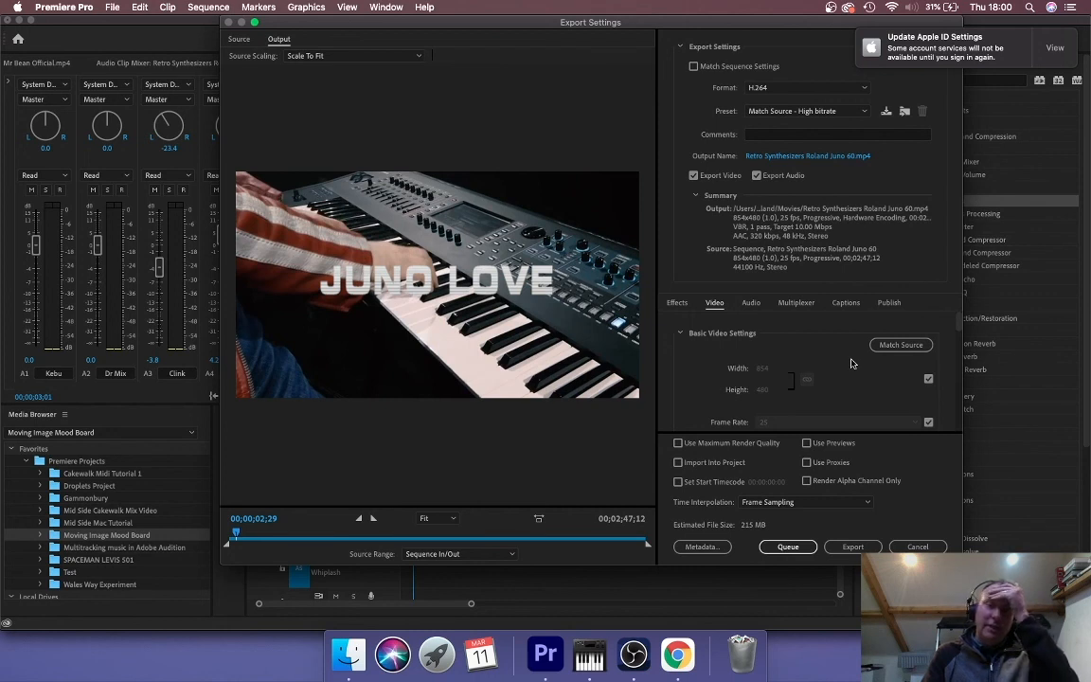
pyautogui.click(852, 546)
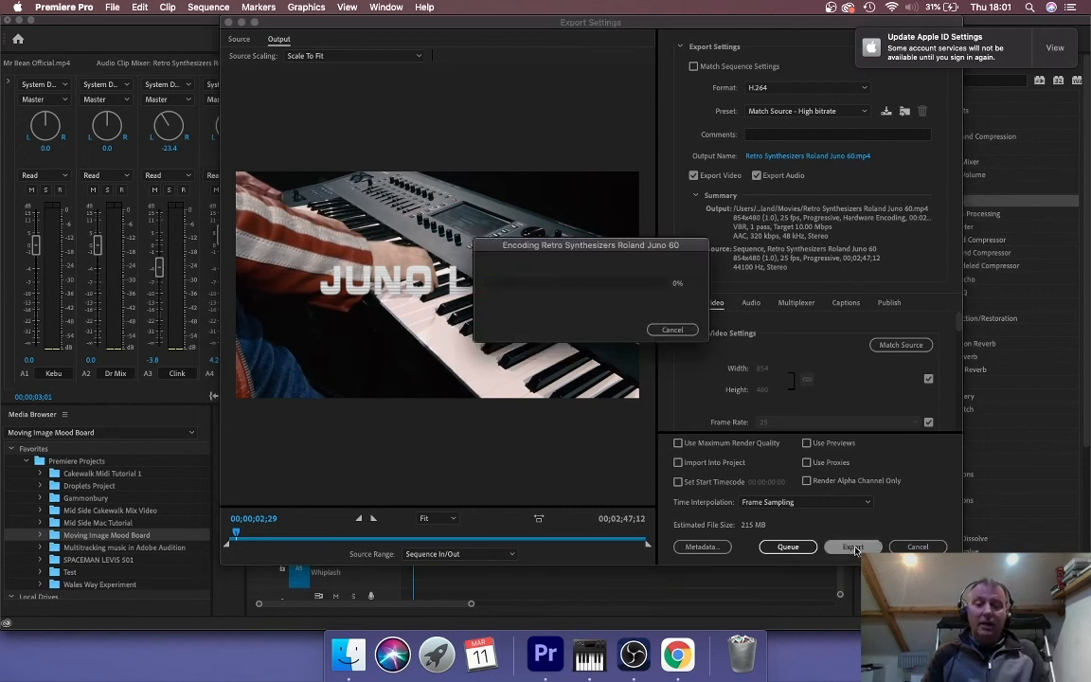